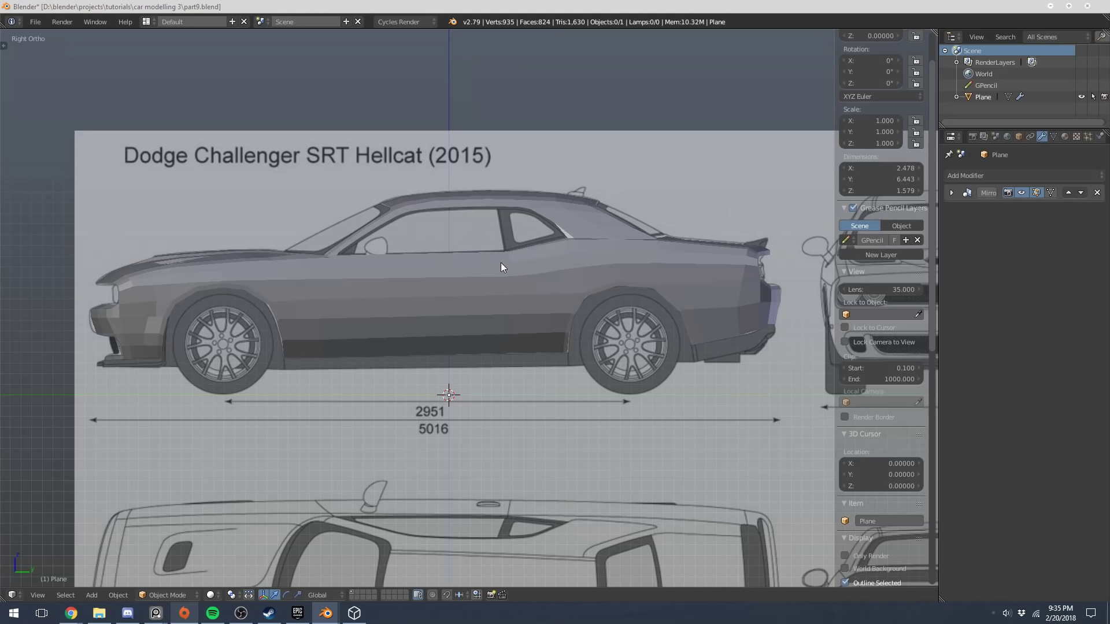
Examine the car body against the Dodge Challenger blueprint in the side and front views
middle_click_drag(246, 294, 456, 280, "shift")
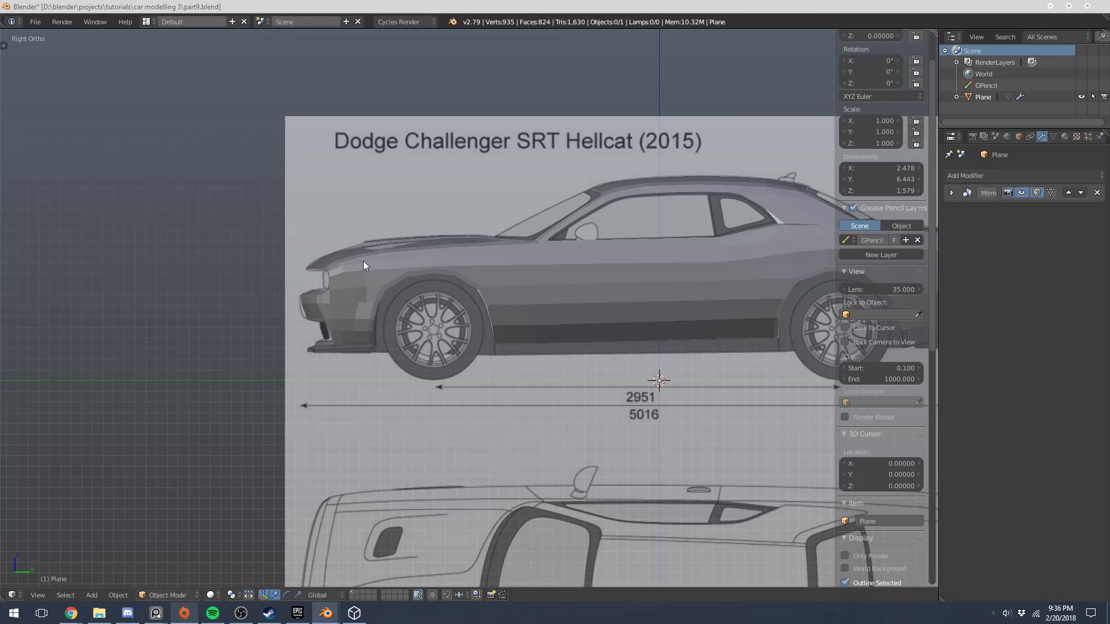
right_click(332, 307)
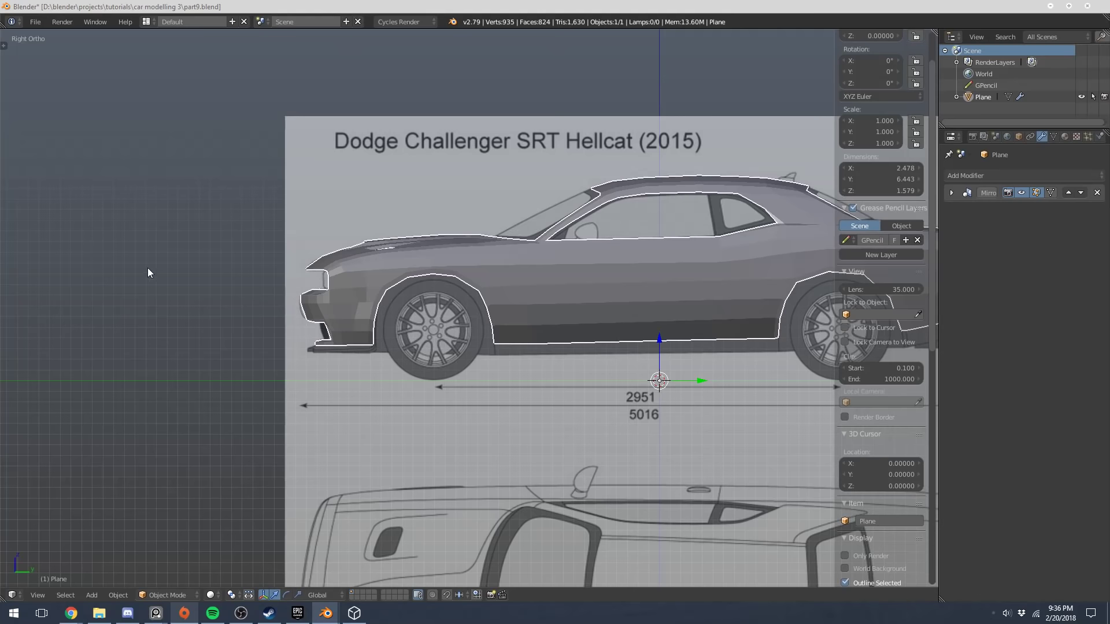
key("KP_1")
scroll(345, 262, "up", 4)
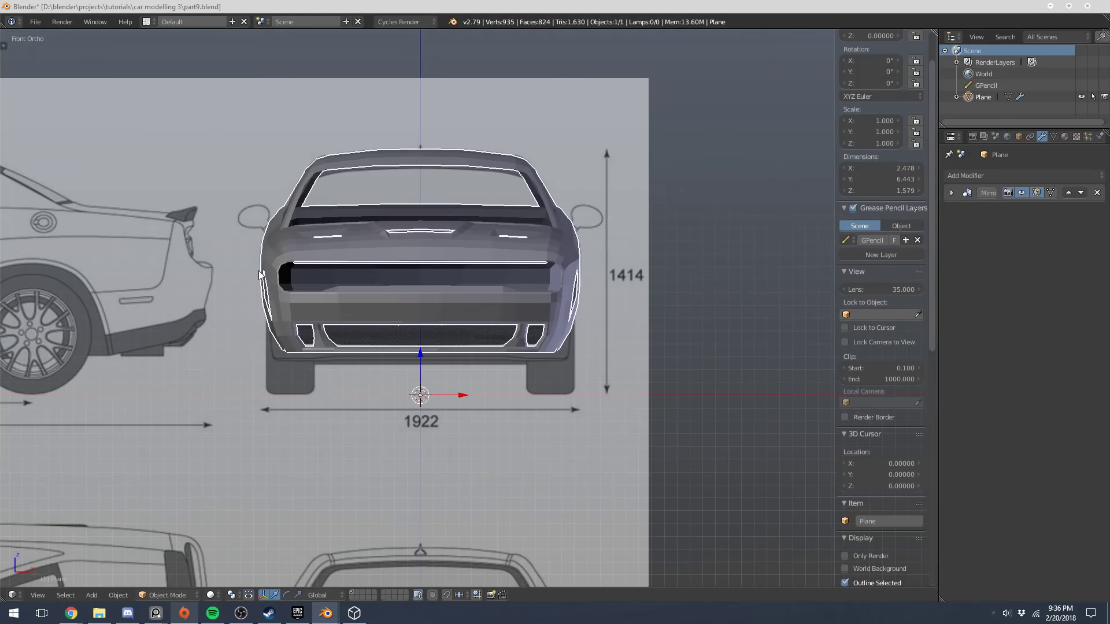
middle_click_drag(321, 429, 663, 277, "shift")
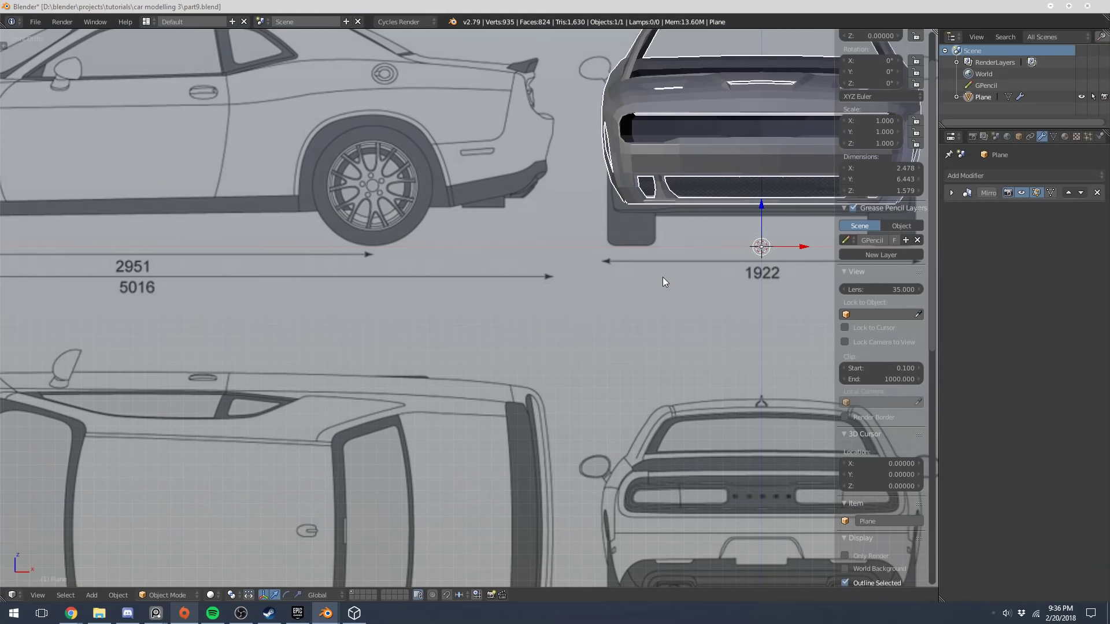
key("KP_3")
middle_click_drag(556, 407, 33, 504, "shift")
middle_click_drag(537, 309, 274, 372, "shift")
scroll(515, 311, "up", 4)
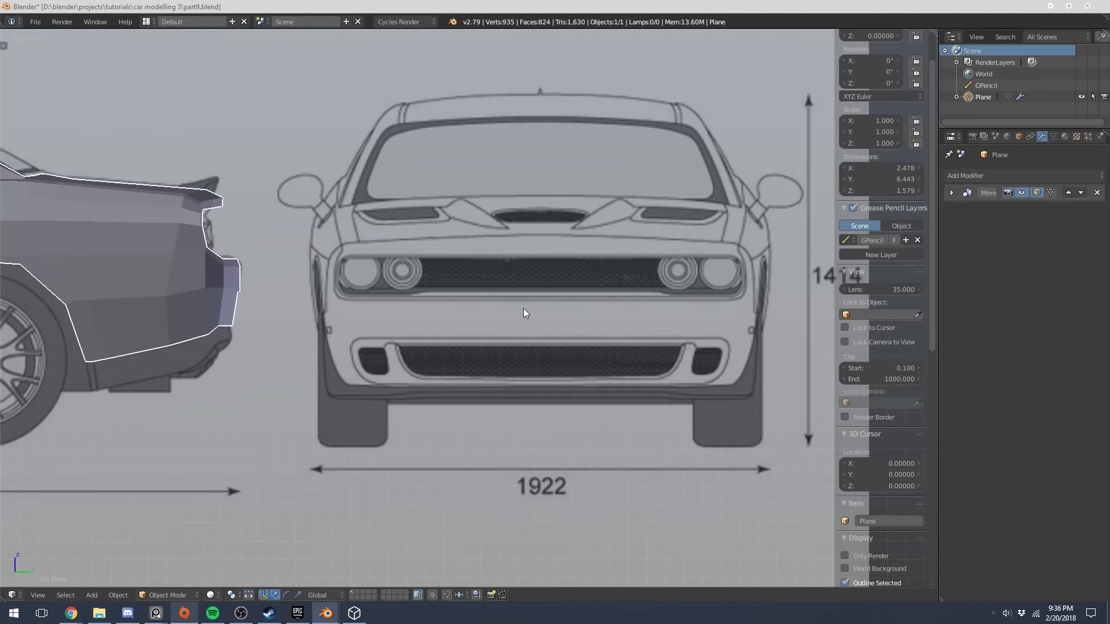
Inspect the headlights in the reference photo, return to Blender, and compare them with the front and side blueprints
scroll(523, 307, "down", 2)
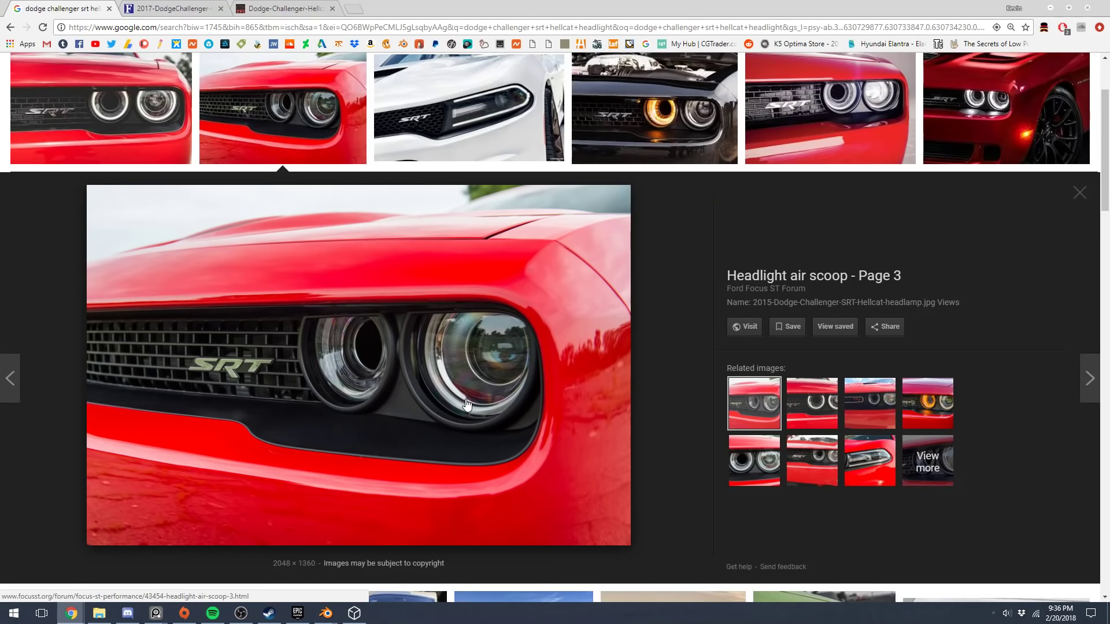
left_click(1050, 8)
scroll(642, 242, "up", 2)
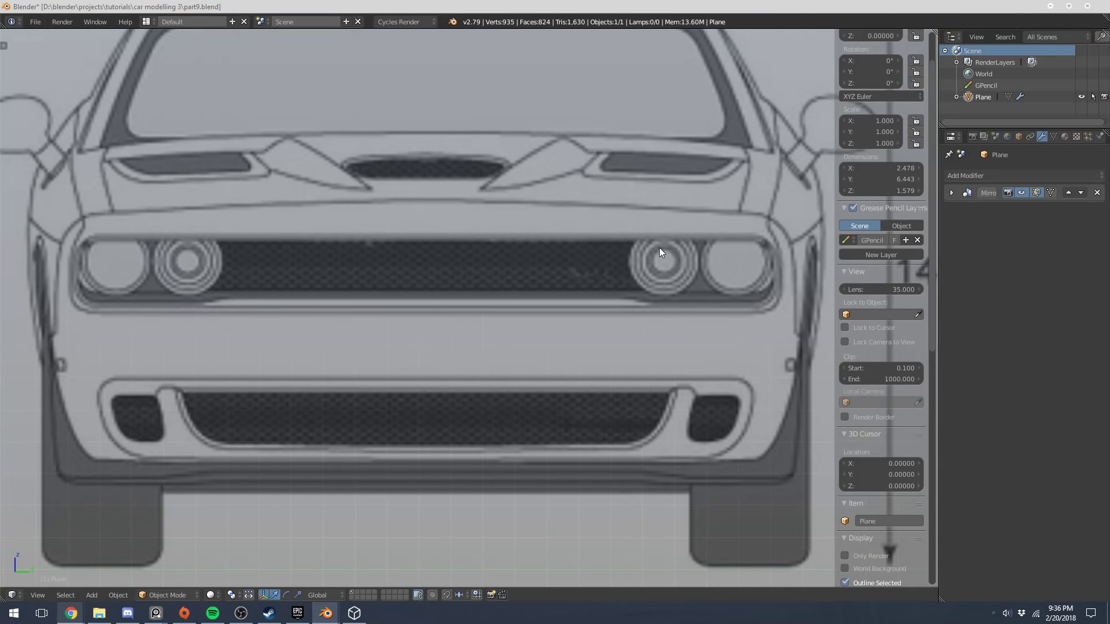
scroll(282, 270, "down", 2)
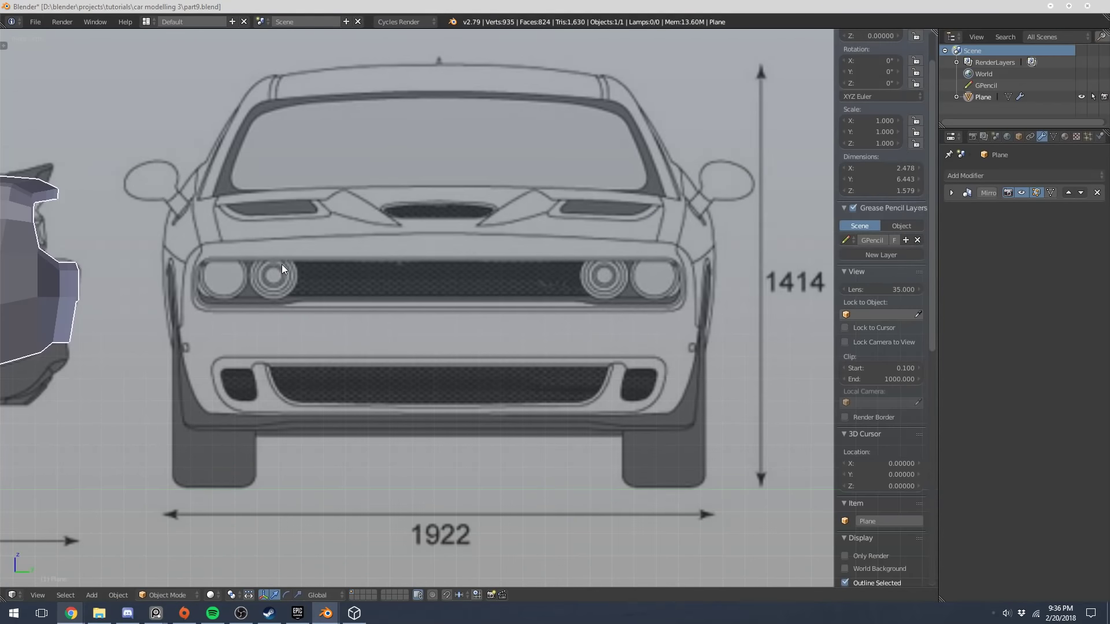
middle_click_drag(283, 269, 590, 275, "shift")
middle_click_drag(265, 369, 609, 345, "shift")
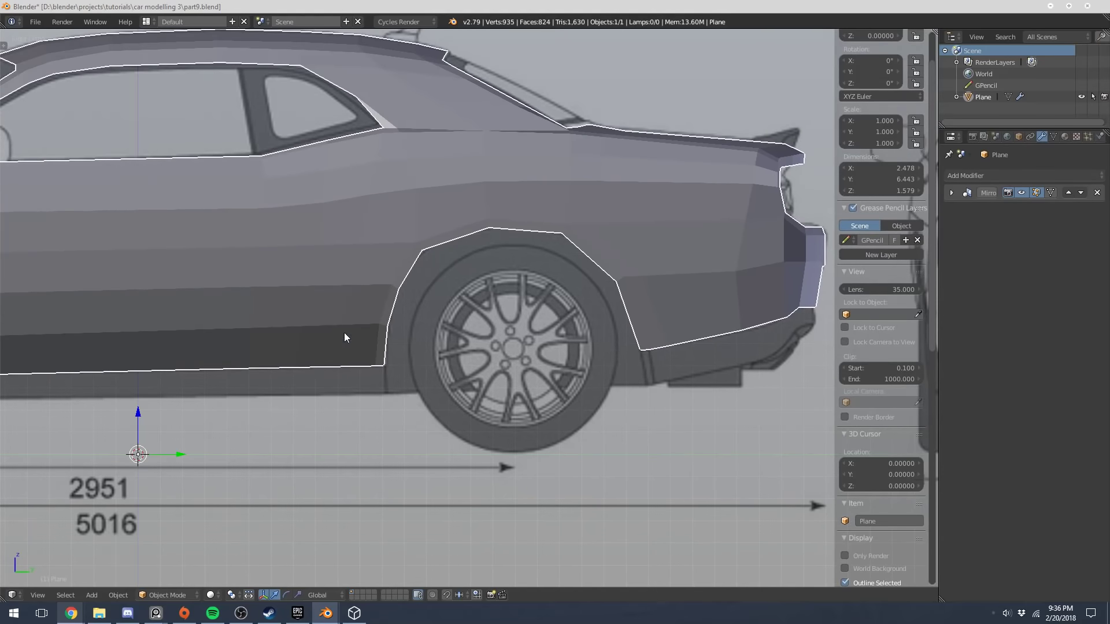
scroll(379, 371, "down", 3)
middle_click_drag(366, 273, 328, 249, "shift")
middle_click_drag(383, 398, 493, 363, "shift")
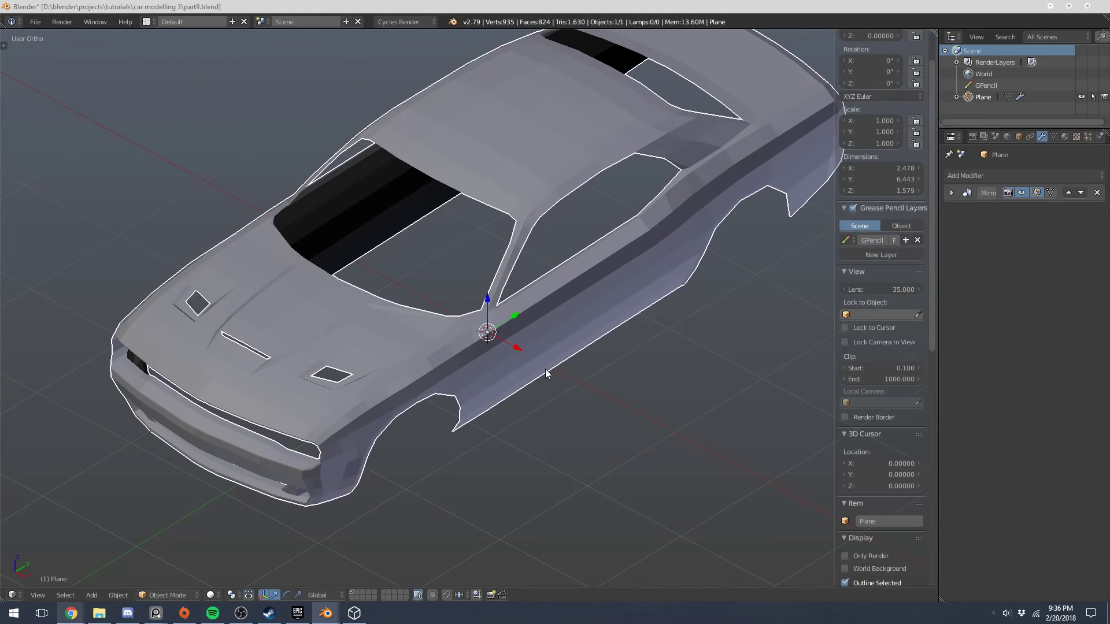
Start the Screencast Keys display and hide the 3D view's properties sidebar
middle_click_drag(545, 369, 462, 338)
scroll(889, 422, "down", 15)
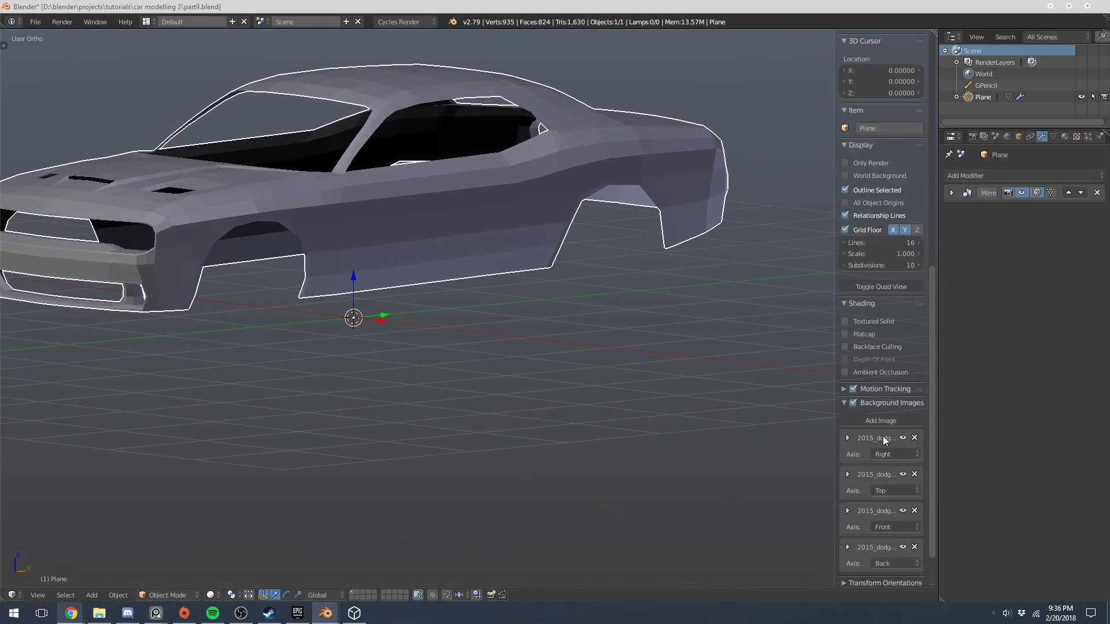
left_click(886, 579)
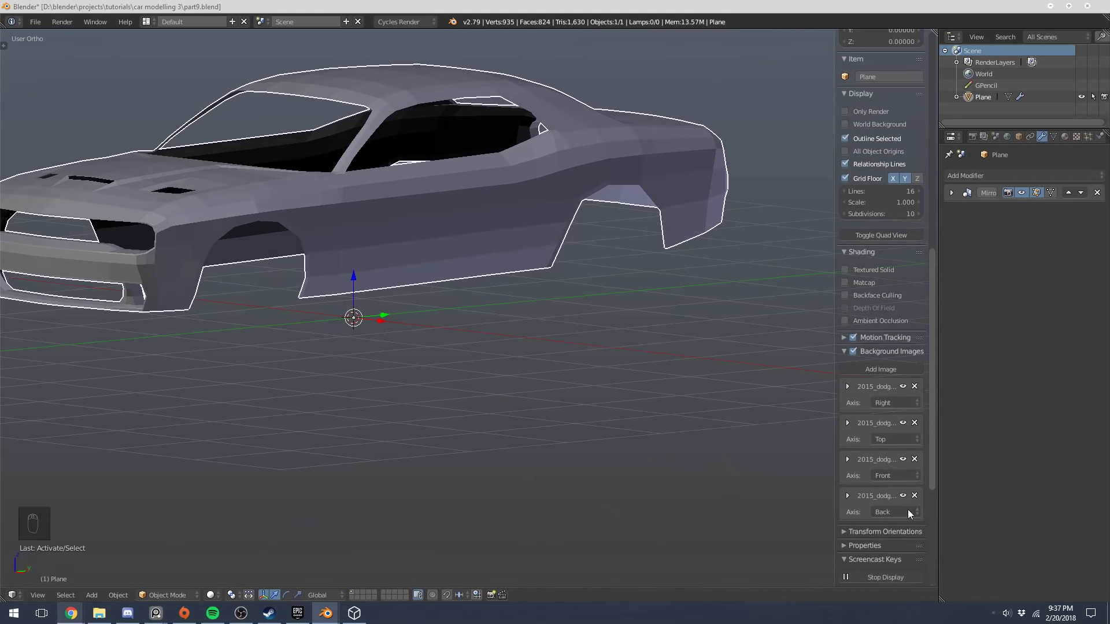
key("n")
Reset the interface to the default theme in the user preferences and close the preferences window
left_click(34, 22)
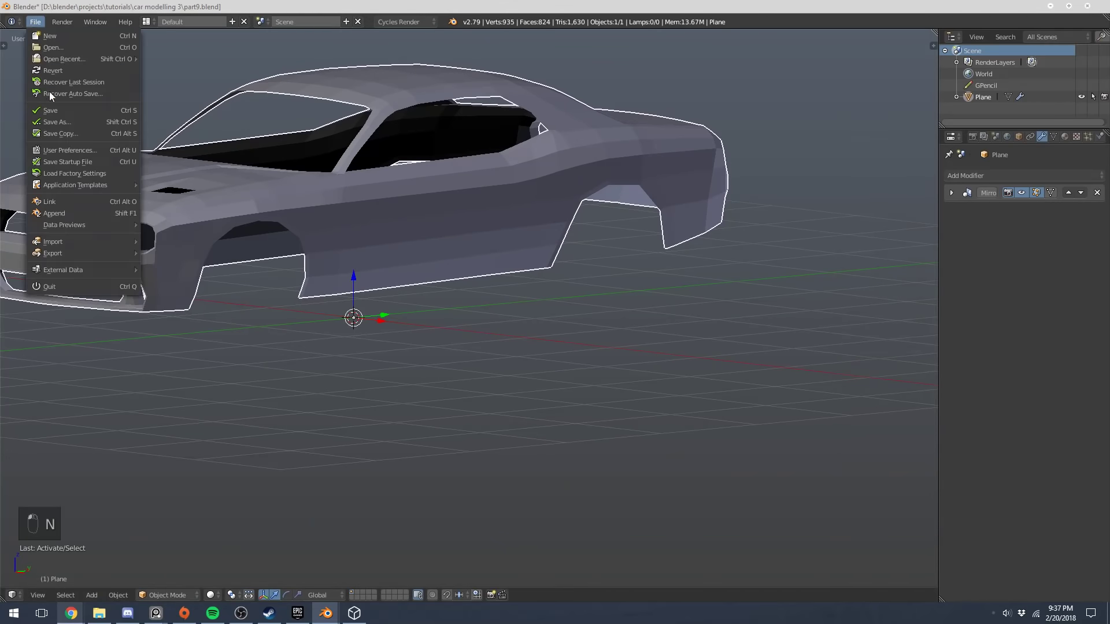
left_click(68, 151)
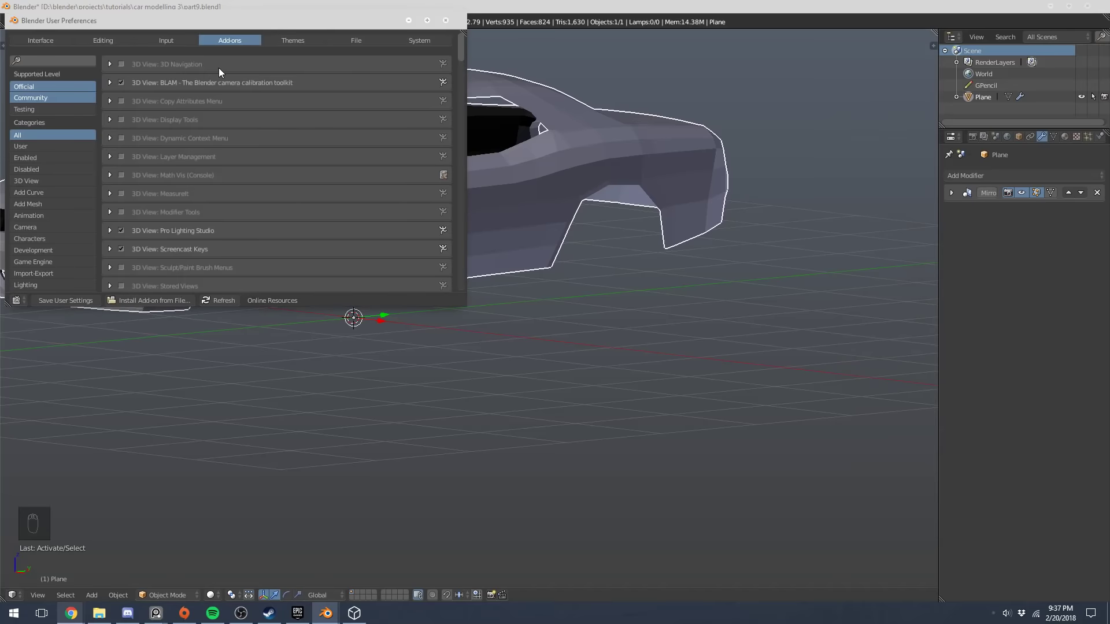
left_click(302, 40)
left_click(172, 298)
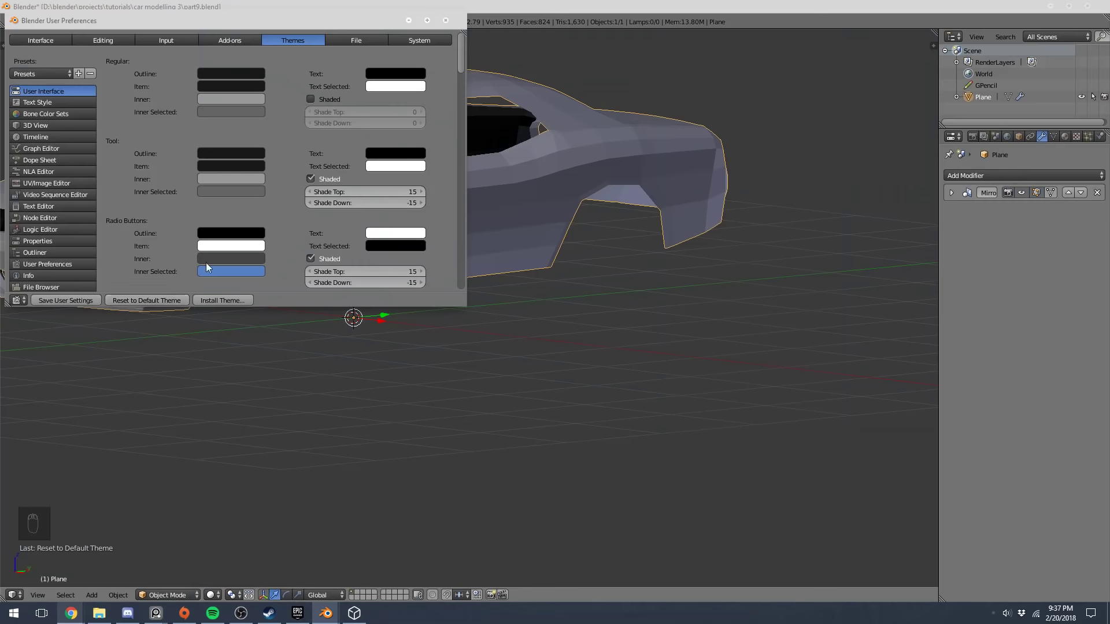
left_click(446, 21)
Duplicate the car body in place without offsetting the copy
middle_click_drag(403, 131, 559, 184, "shift")
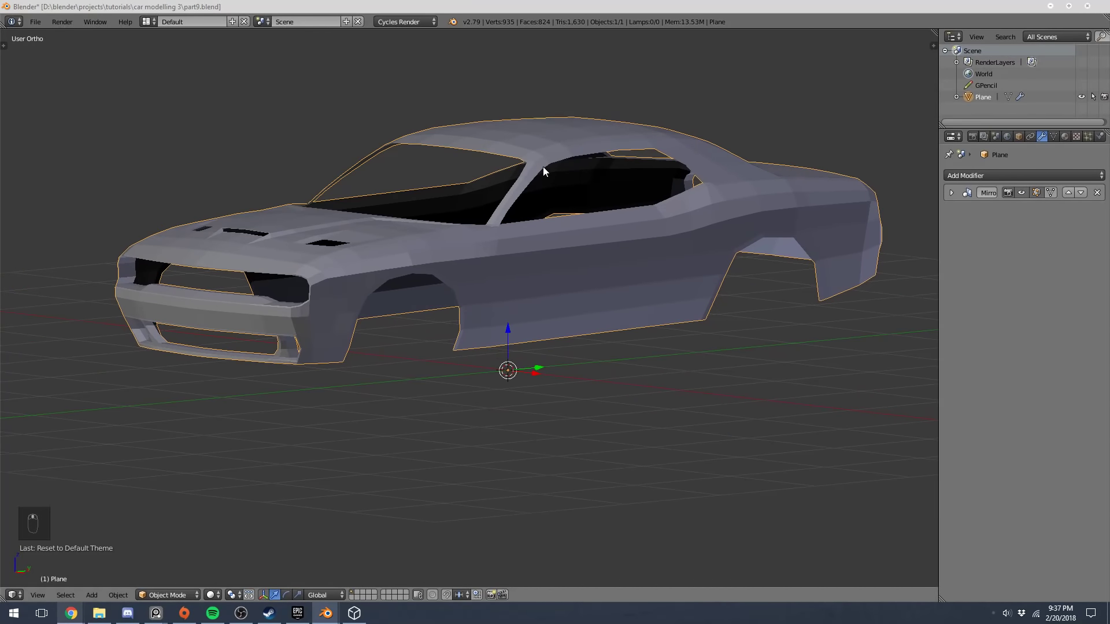
key("a")
middle_click_drag(484, 206, 375, 241)
middle_click_drag(290, 263, 463, 297, "shift")
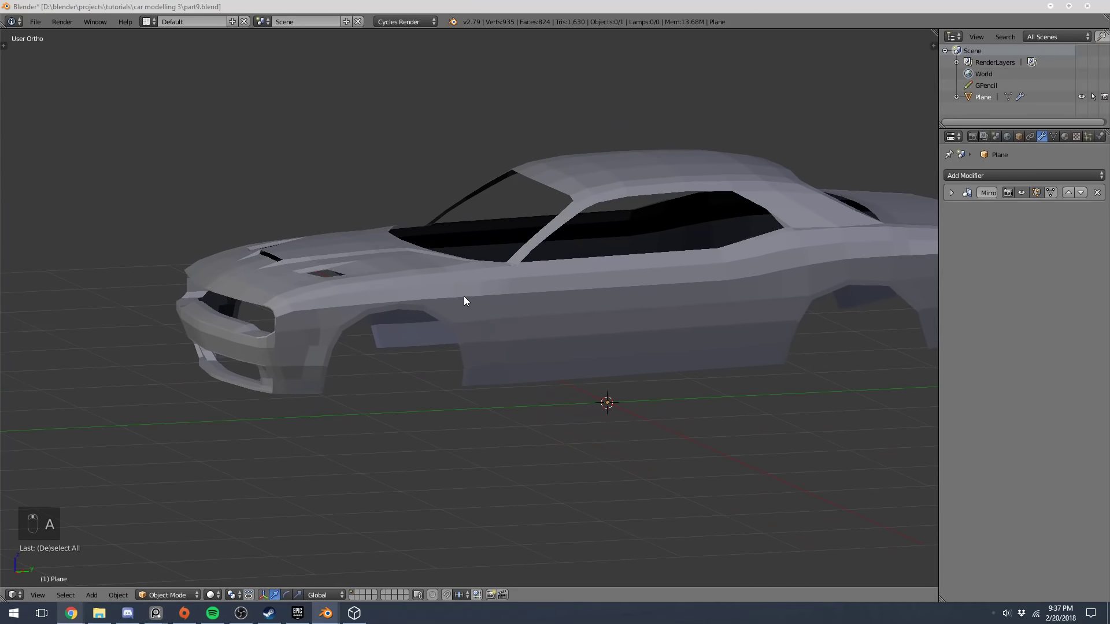
right_click(464, 298)
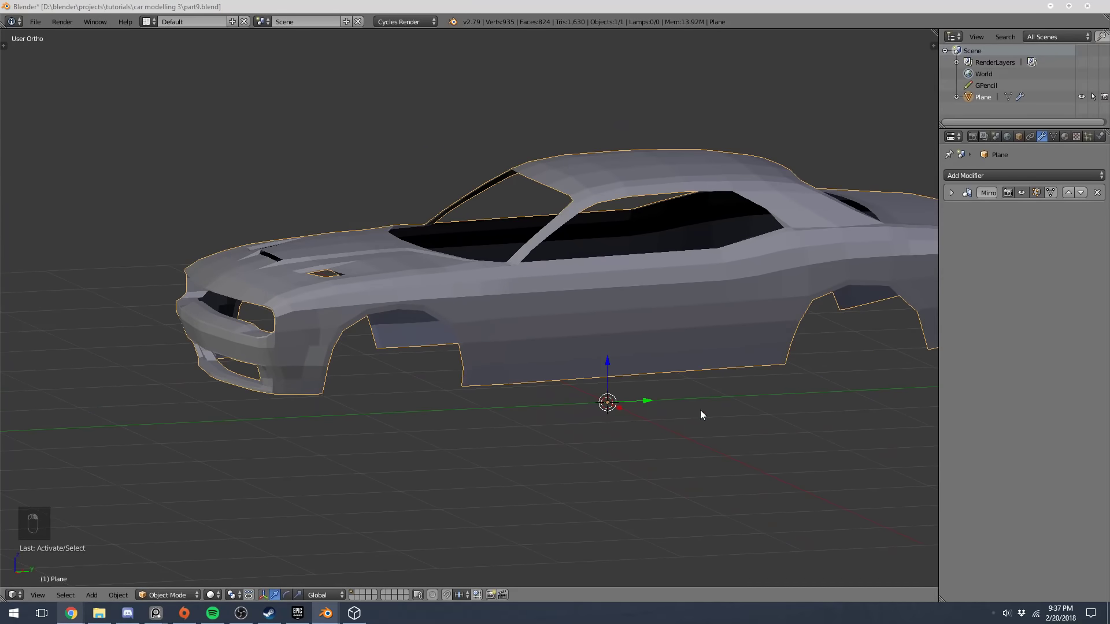
middle_click_drag(606, 383, 532, 338, "shift")
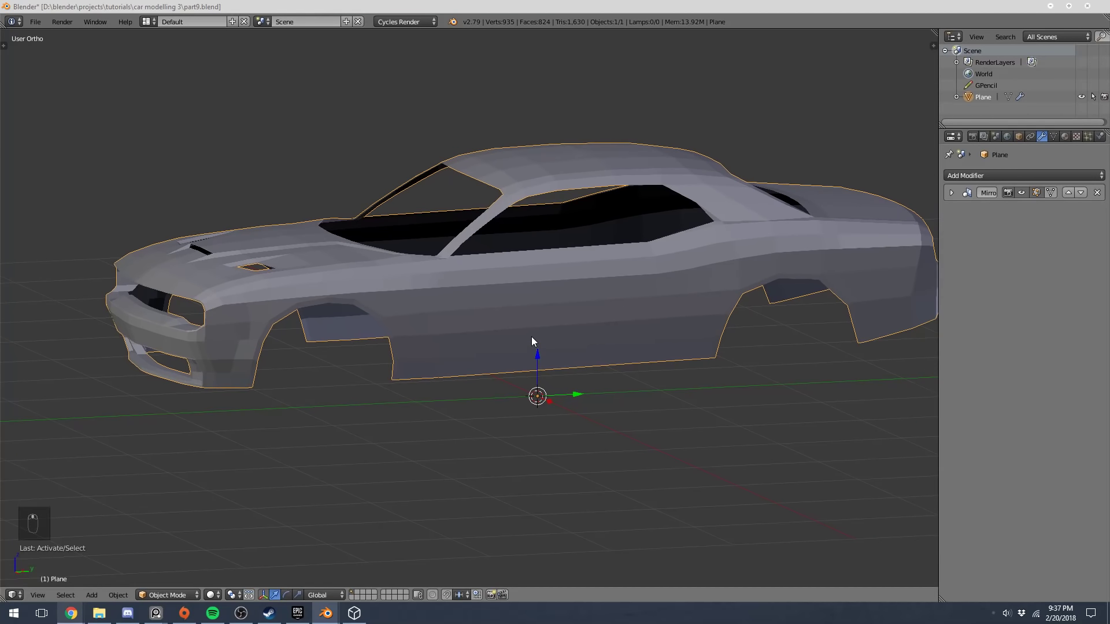
key("shift+d")
right_click(532, 341)
Move the duplicated car body to layer 6
key("g")
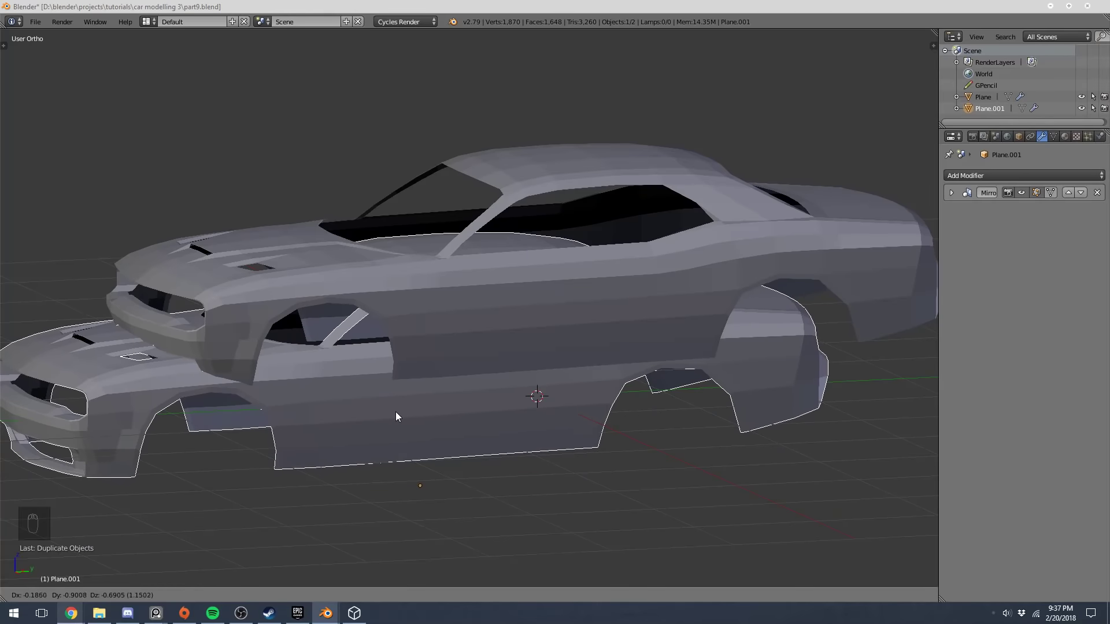
right_click(492, 266)
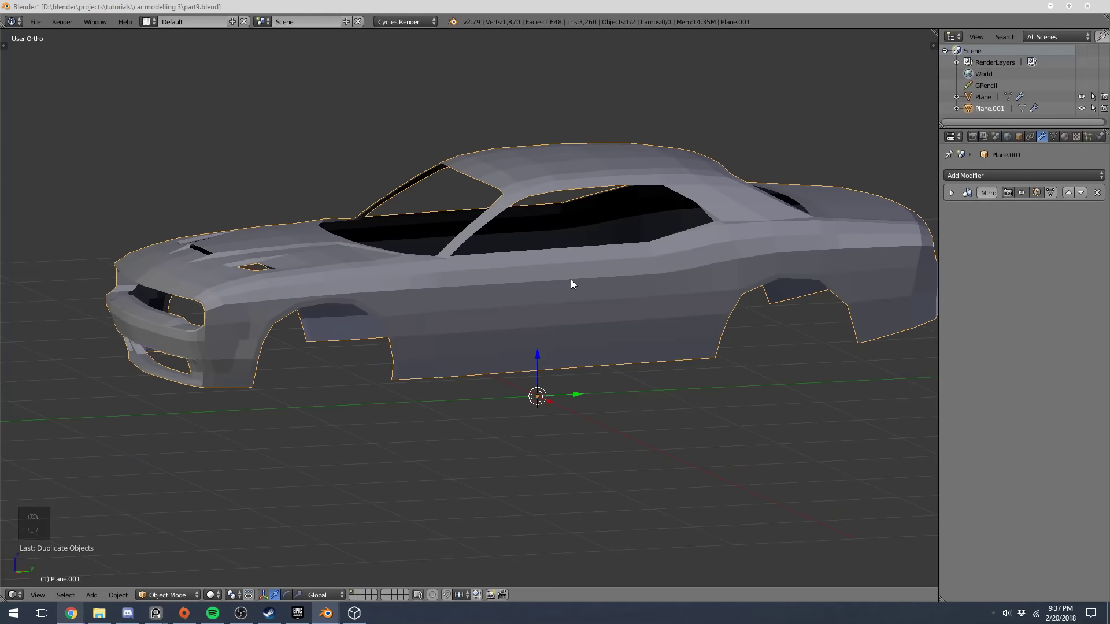
key("m")
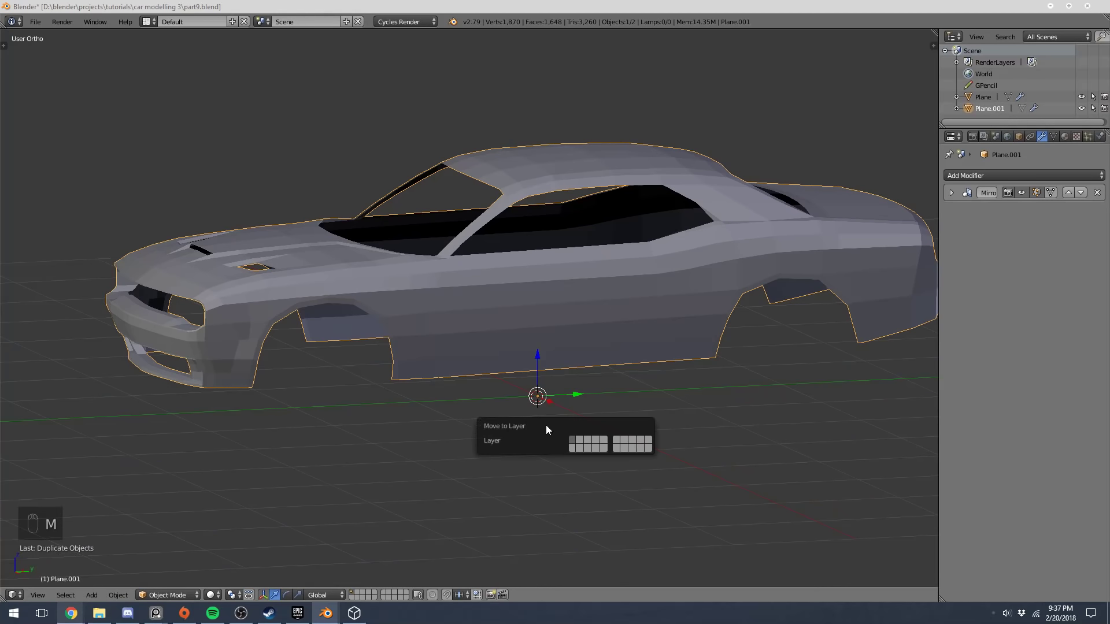
left_click(617, 440)
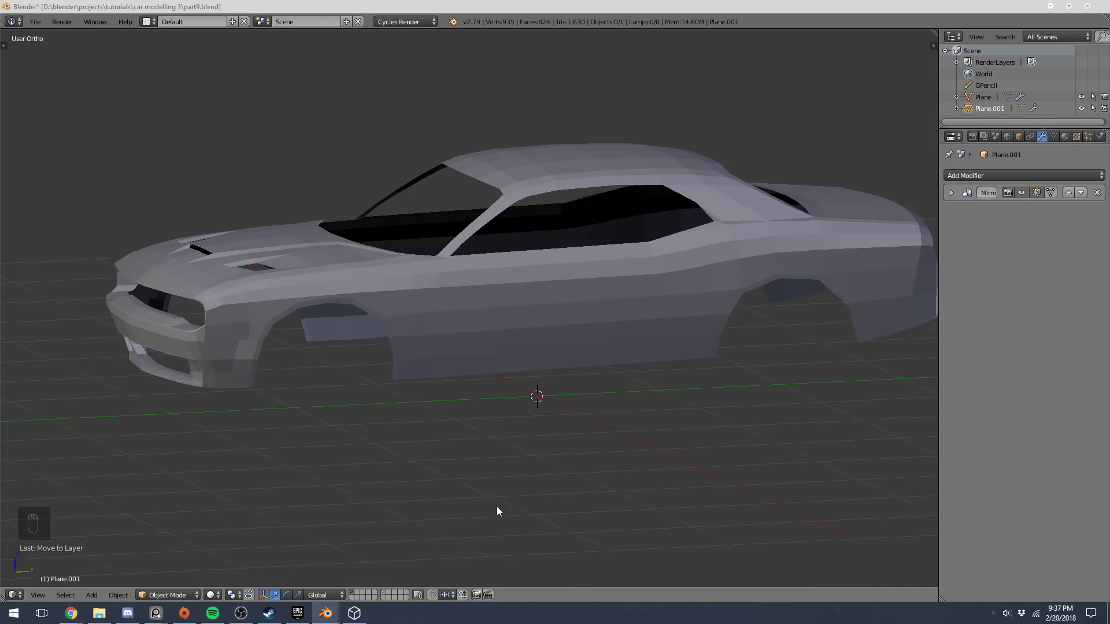
Check the layers for the duplicate and reselect the original car body on layer 1
left_click(362, 593)
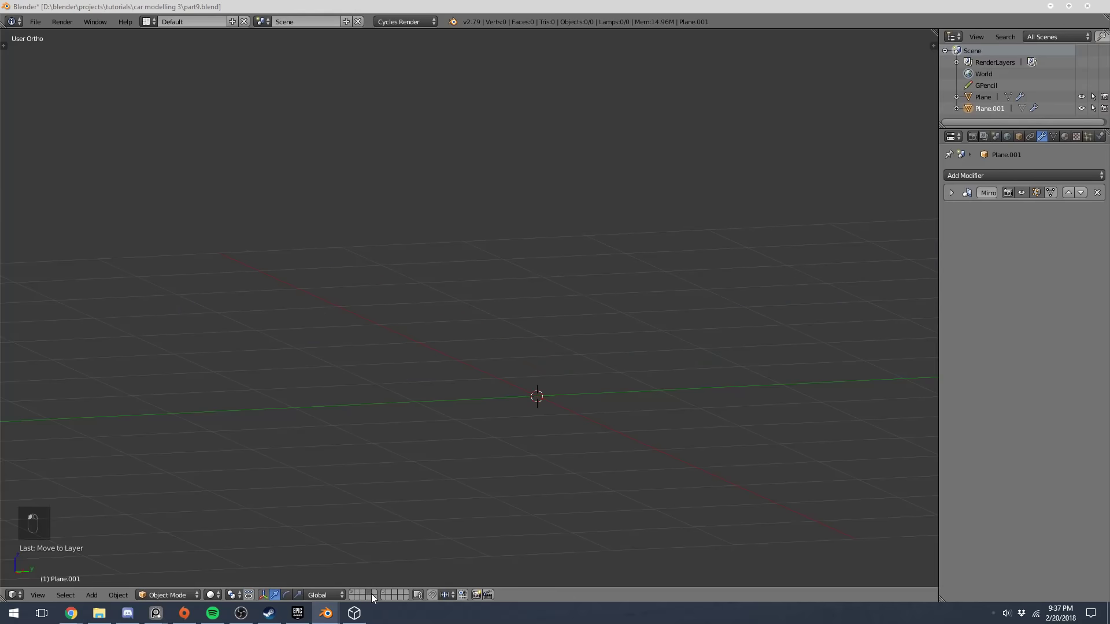
left_click(384, 595)
left_click(397, 594)
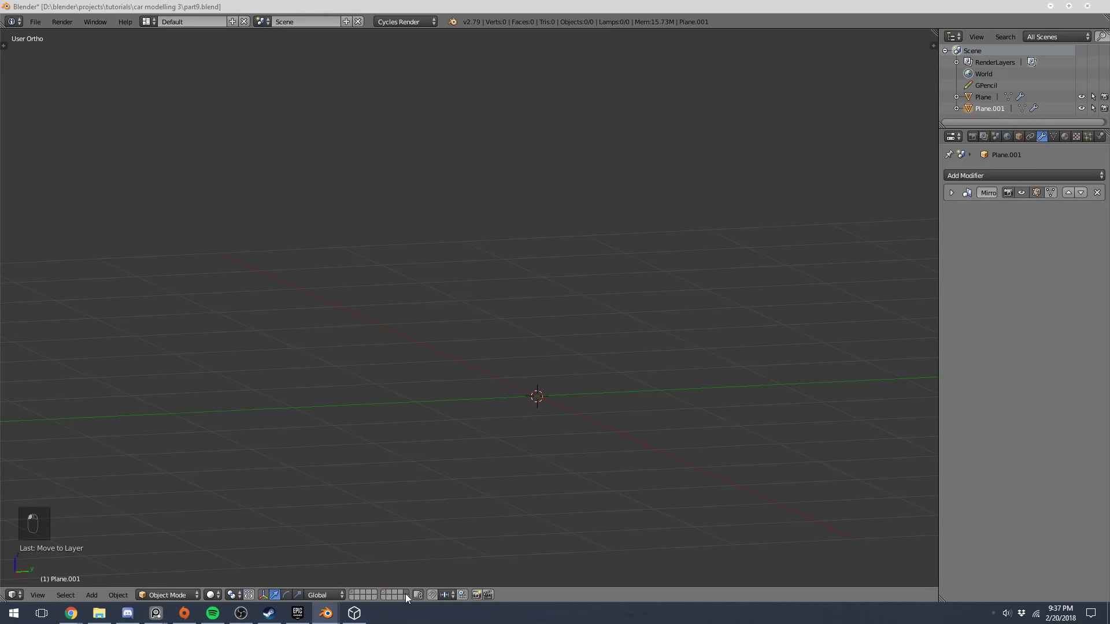
left_click(364, 594)
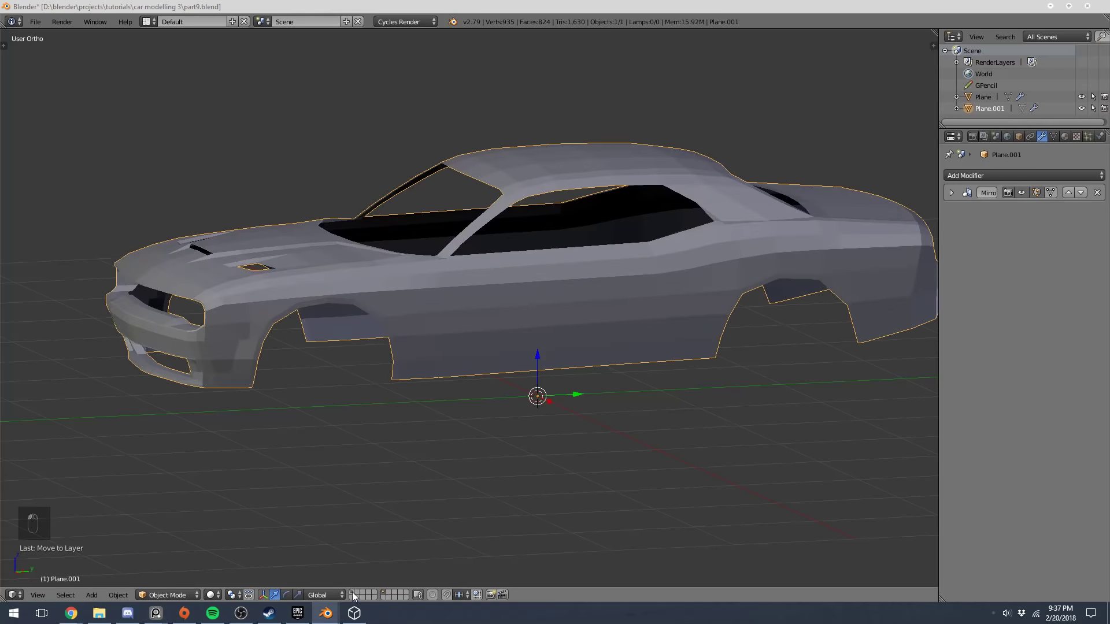
right_click(464, 351)
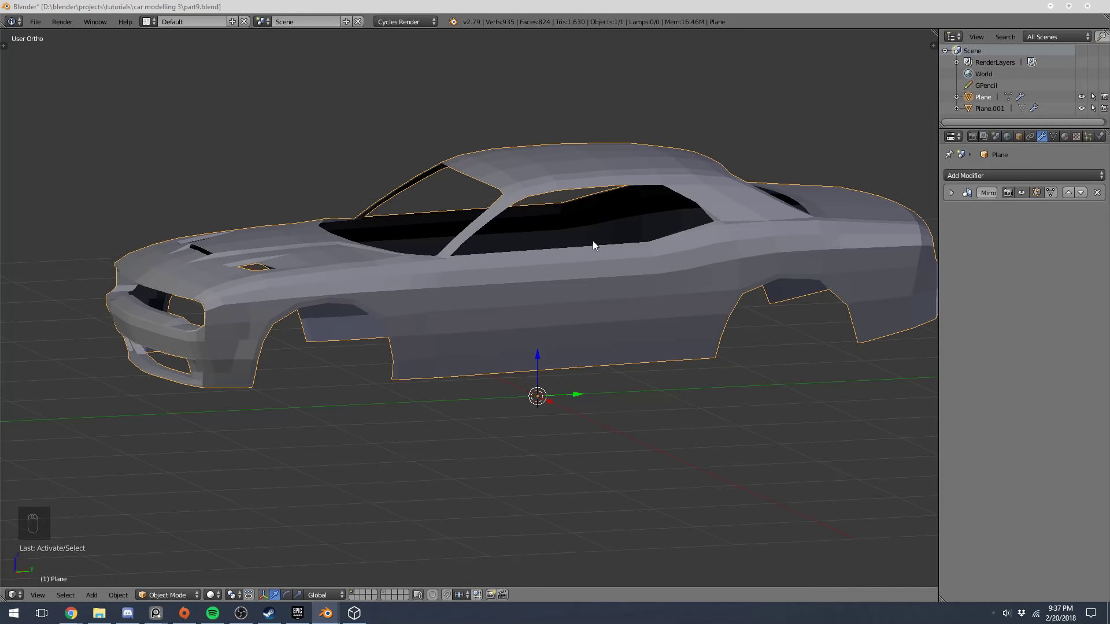
Try a Subdivision Surface modifier on the car body, inspect its effect in Object Mode, and remove the modifier
middle_click_drag(444, 247, 433, 304)
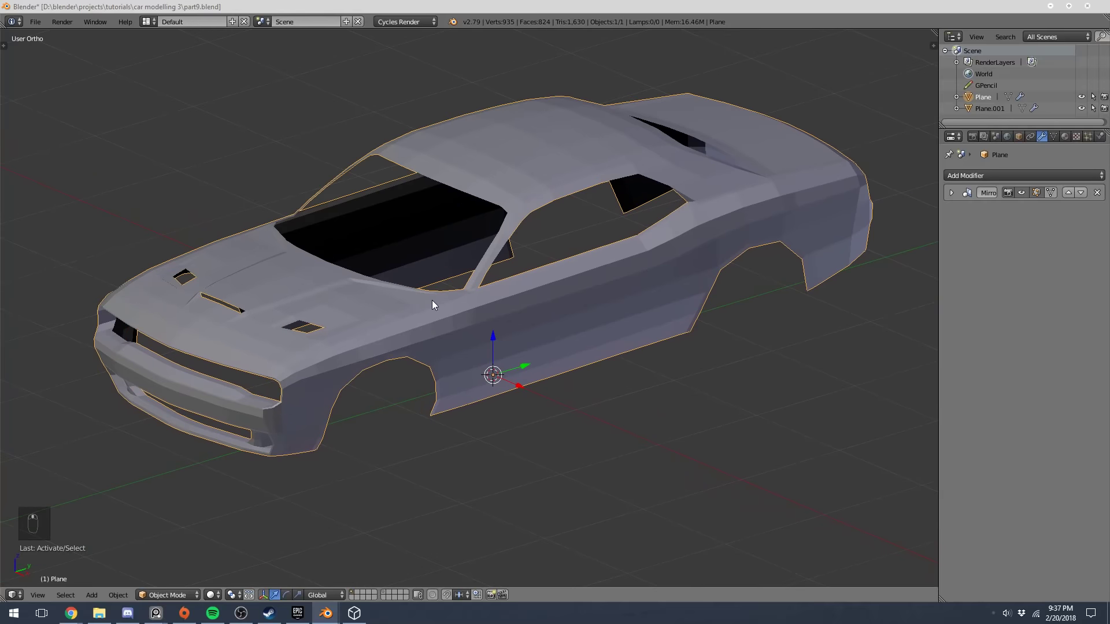
key("Tab")
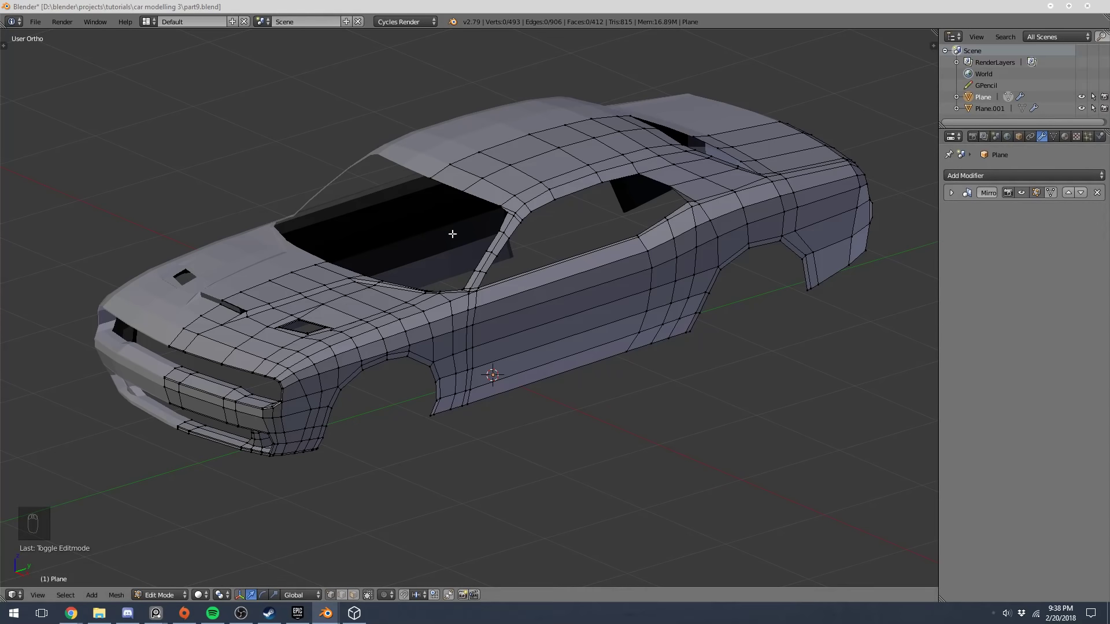
left_click(998, 172)
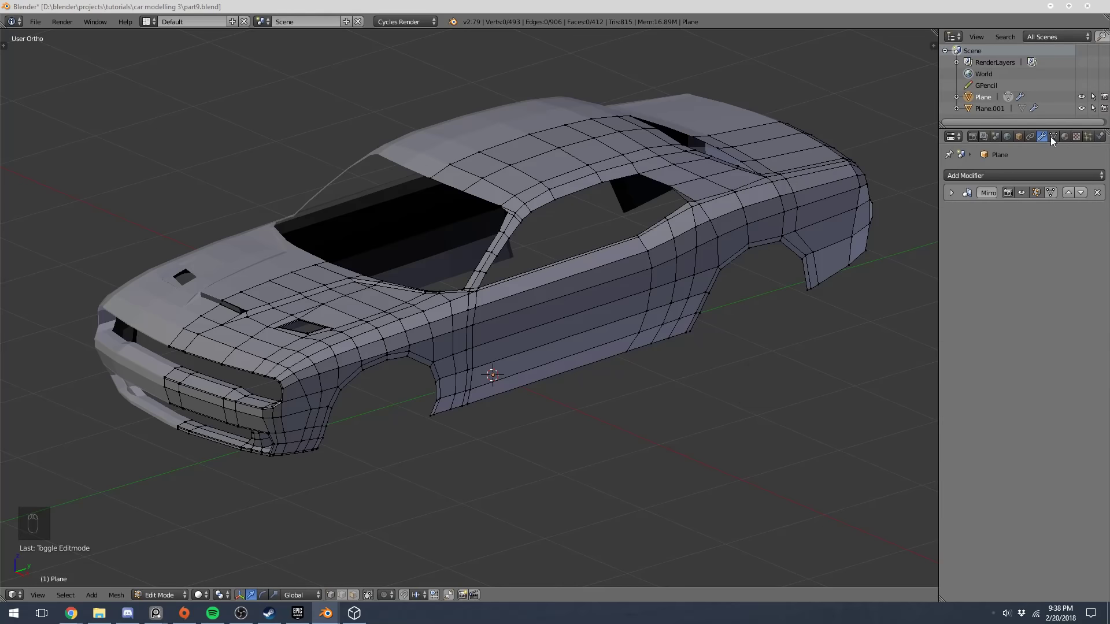
left_click(987, 175)
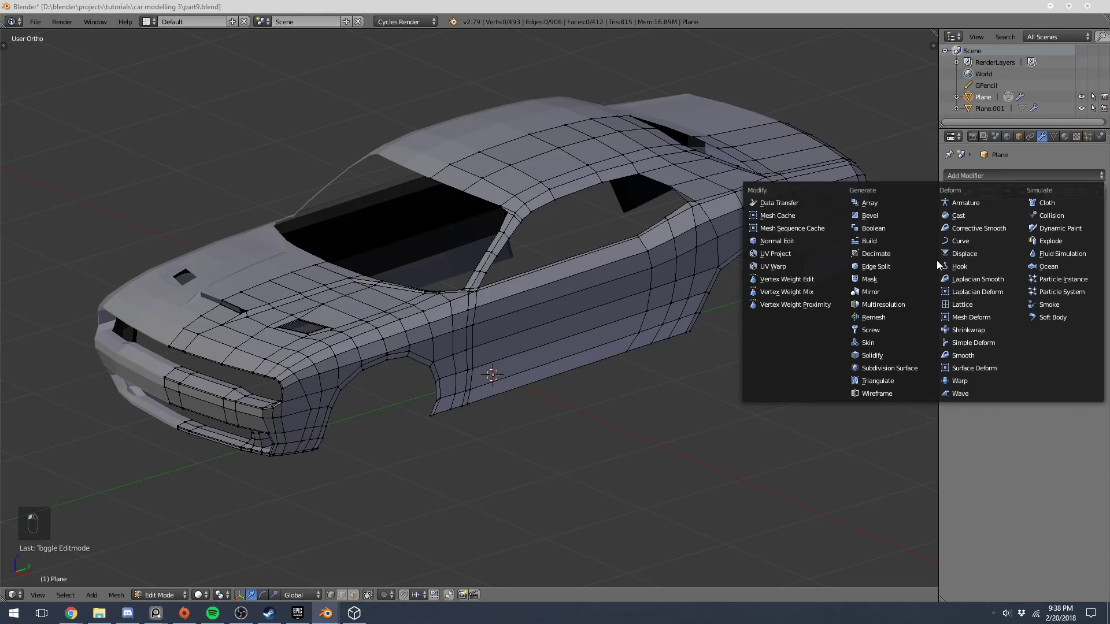
left_click(904, 368)
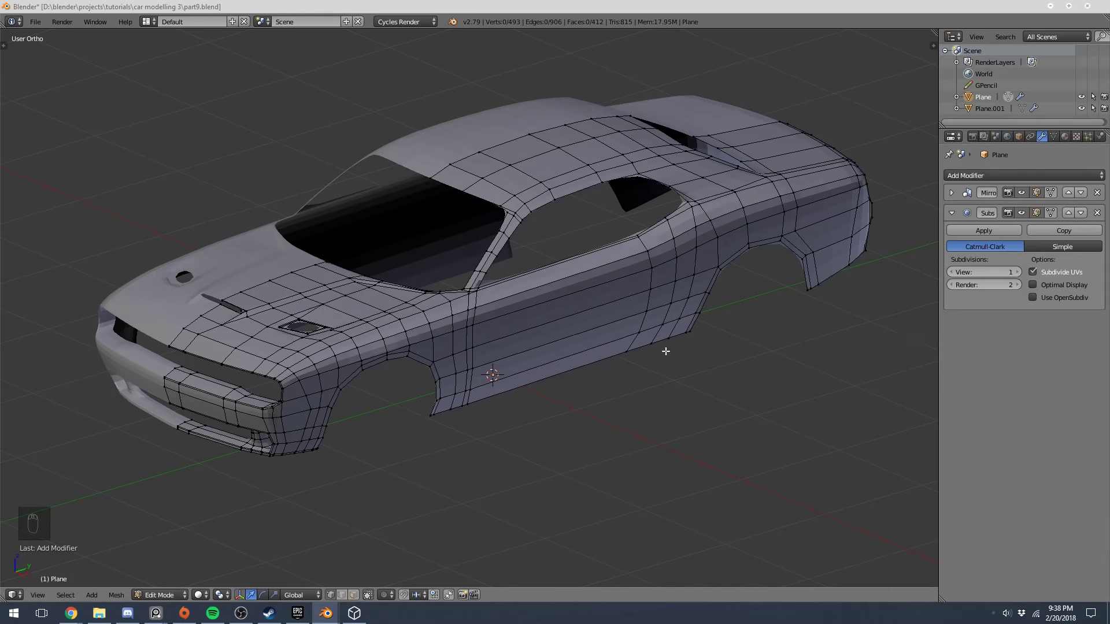
key("Tab")
scroll(582, 307, "up", 1)
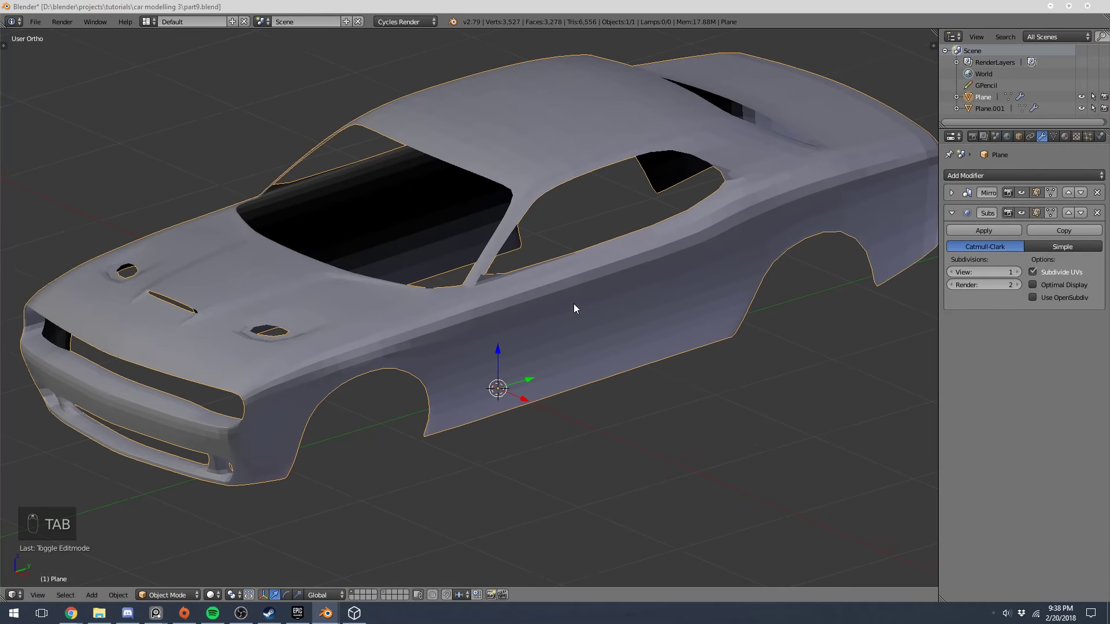
mouse_move(574, 303)
middle_mouse_down()
mouse_move(619, 276)
mouse_move(572, 292)
middle_mouse_up()
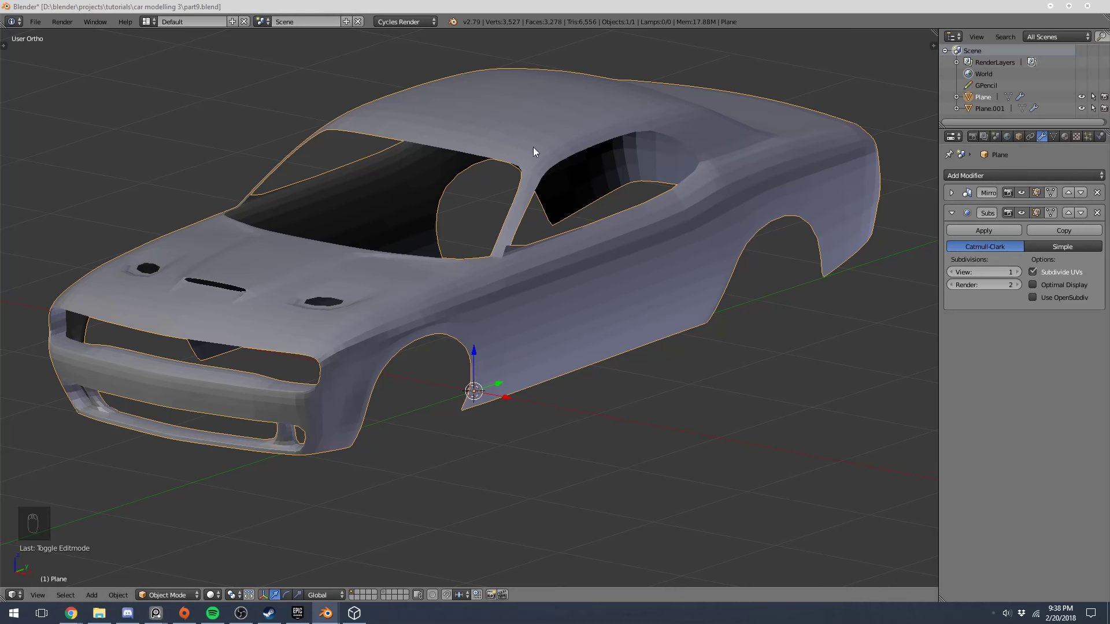
left_click(1097, 213)
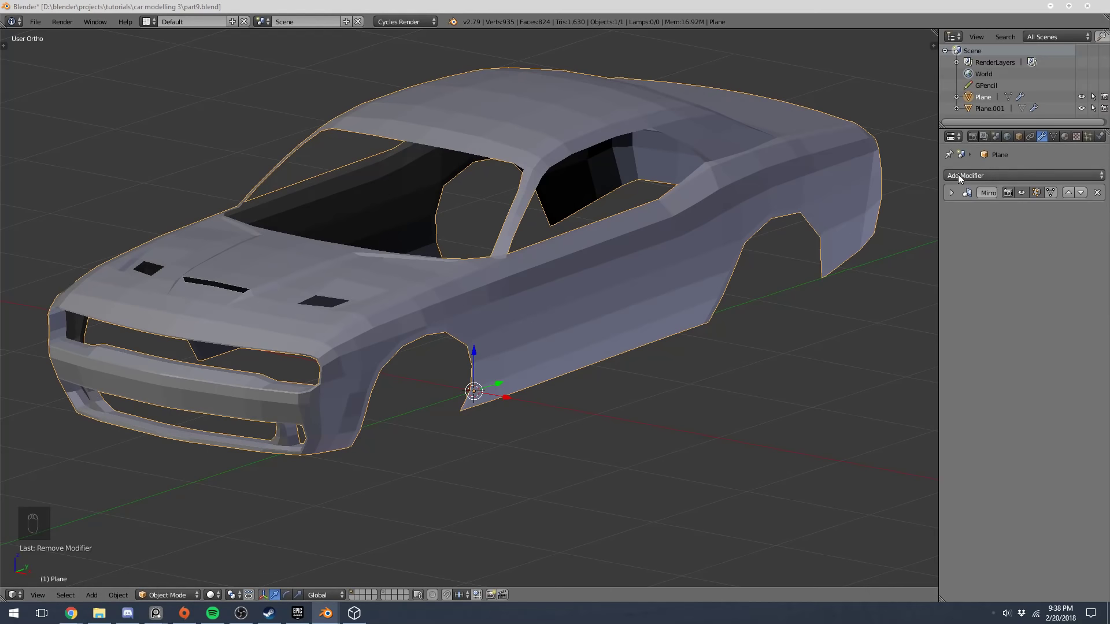
Add a Subdivision Surface modifier to the car body with 2 viewport subdivisions
left_click(978, 176)
left_click(875, 367)
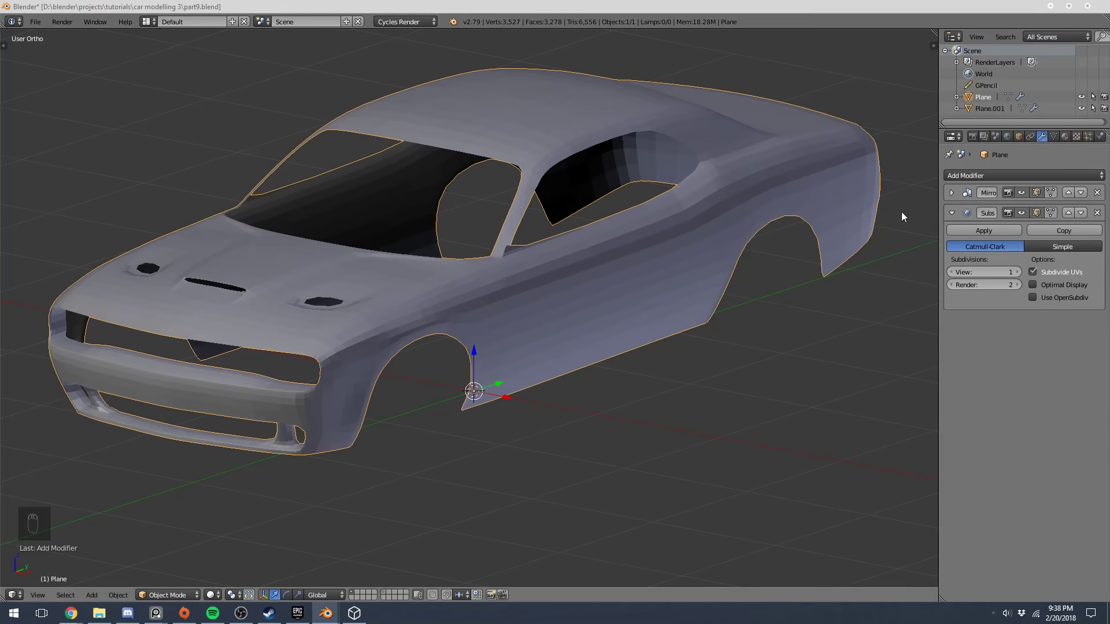
left_click(1018, 272)
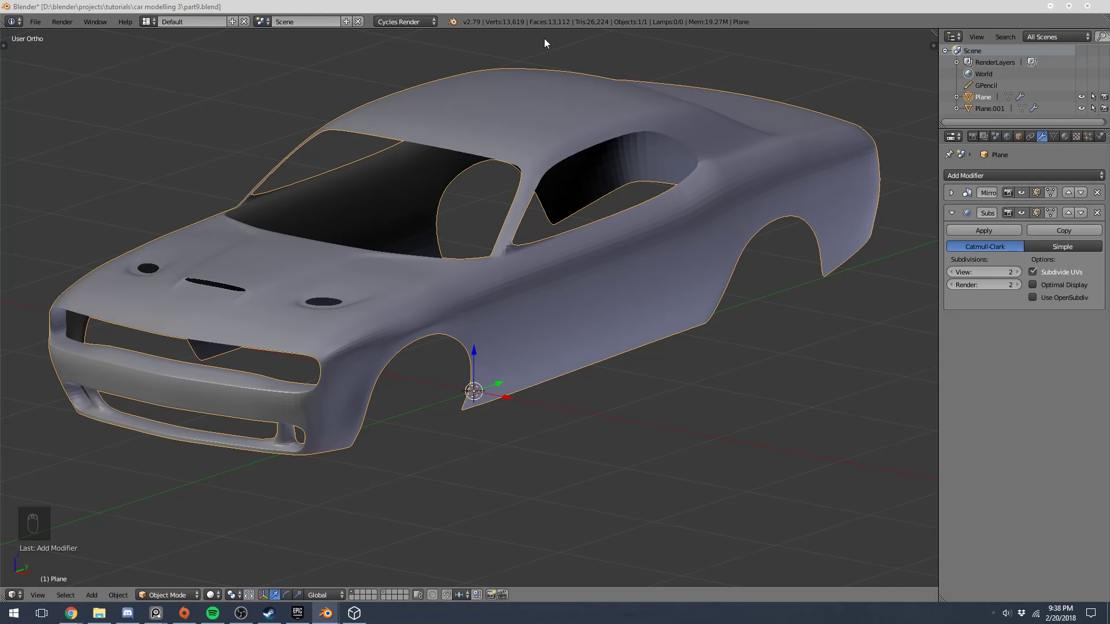
Examine the subdivided car body around the hood, front end and side, comparing Object Mode with Edit Mode
middle_click_drag(554, 256, 506, 269)
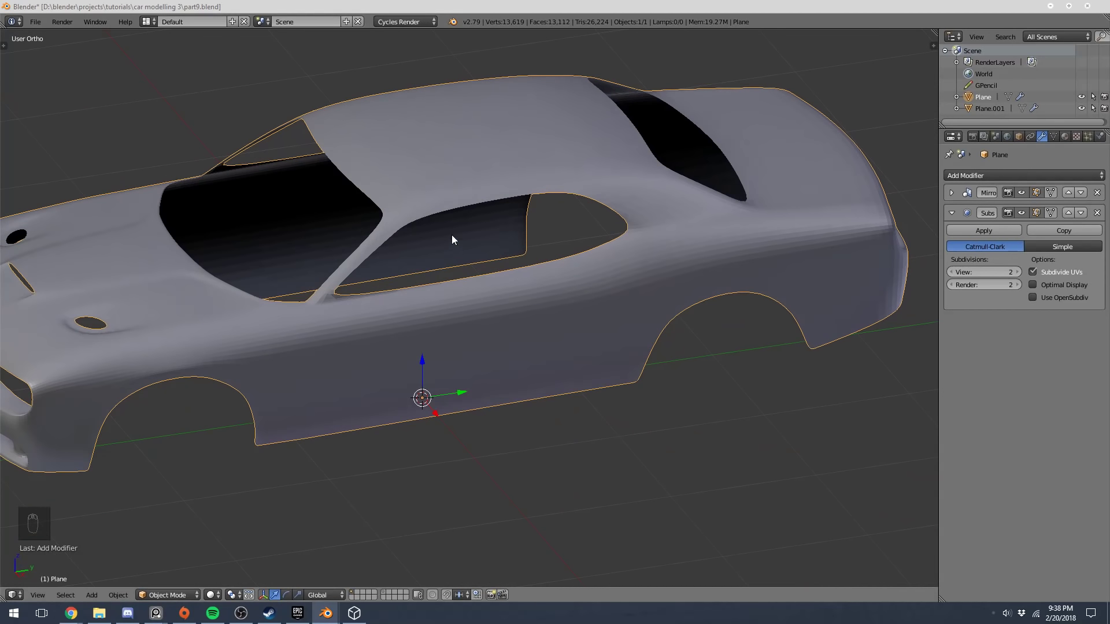
middle_click_drag(452, 238, 643, 289, "shift")
key("Tab")
key("Tab")
key("Tab")
scroll(466, 218, "up", 3)
key("Tab")
scroll(238, 406, "up", 5)
middle_click_drag(239, 406, 402, 263, "shift")
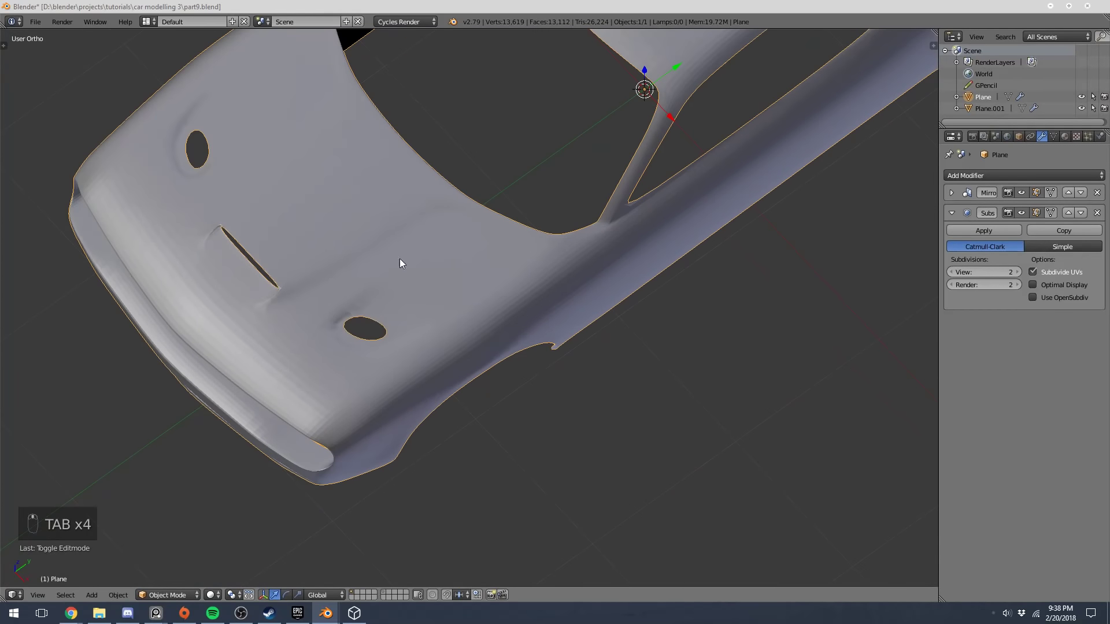
scroll(330, 351, "up", 3)
key("Tab")
middle_click_drag(285, 377, 647, 296, "shift")
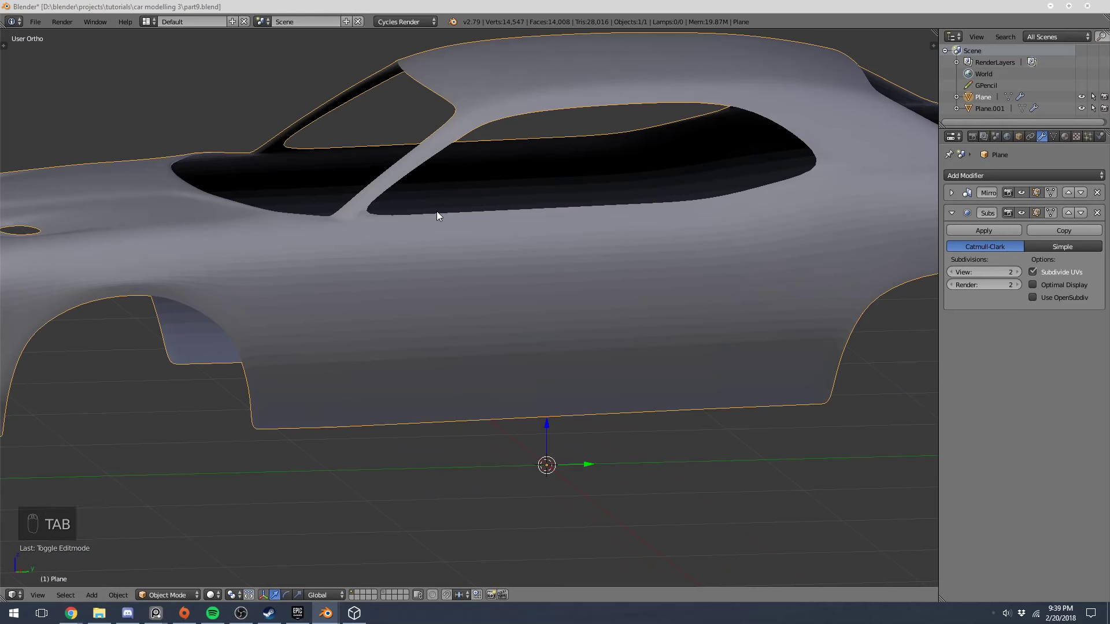
Clear the selection of the door faces in the car body's mesh in Edit Mode
key("Tab")
scroll(436, 210, "down", 4)
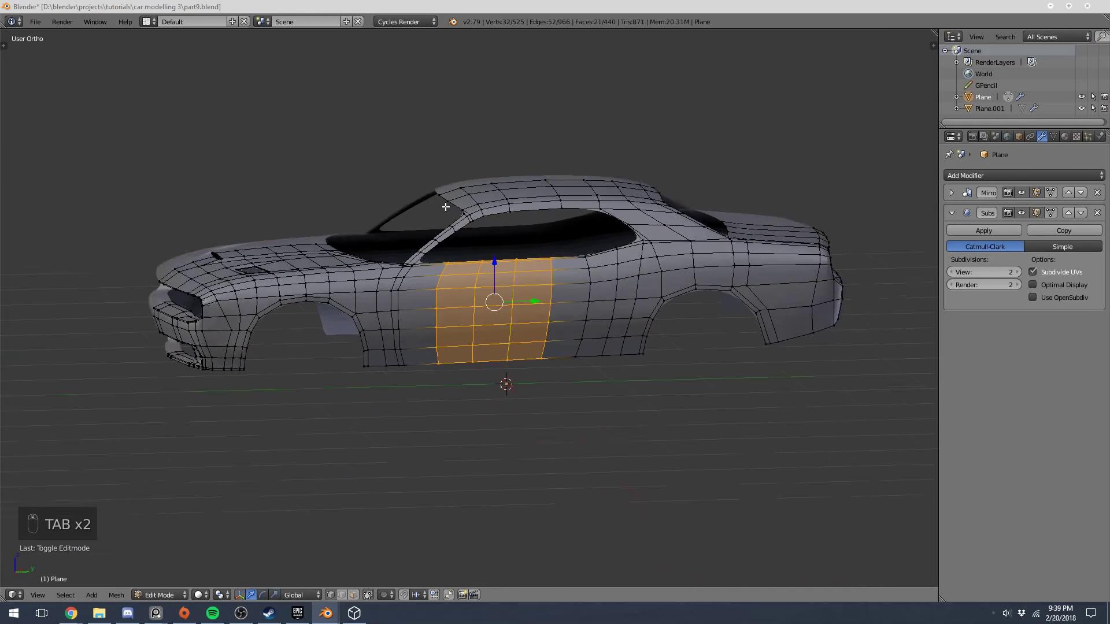
key("a")
key("a")
key("a")
middle_click_drag(446, 207, 500, 277)
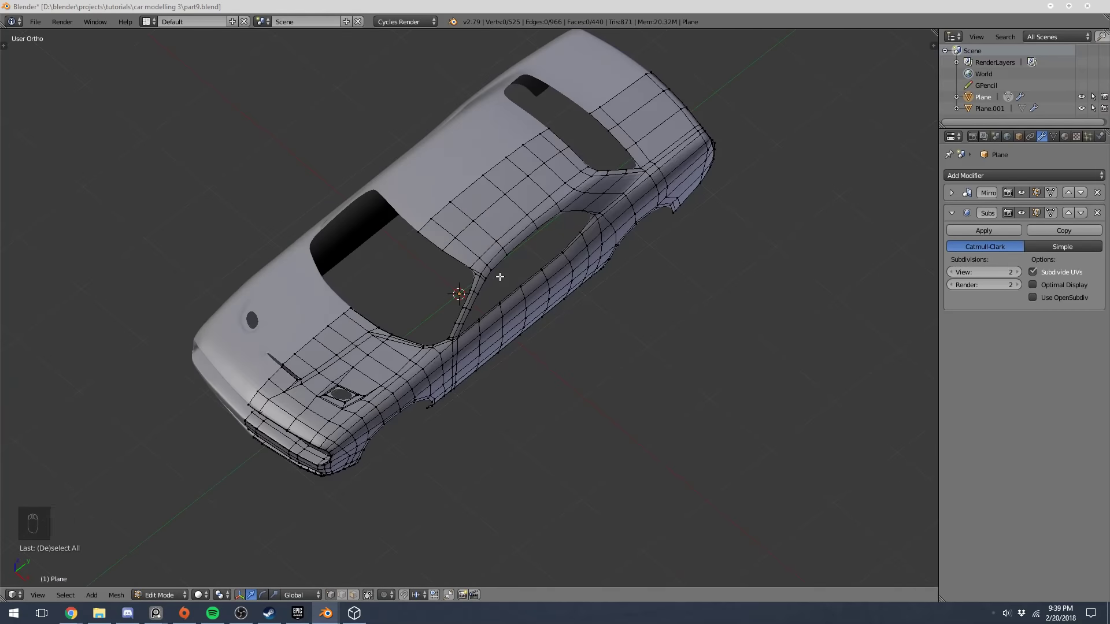
Apply smooth shading to the car body in Object Mode and deselect it
key("KP_1")
key("Tab")
scroll(503, 266, "up", 6)
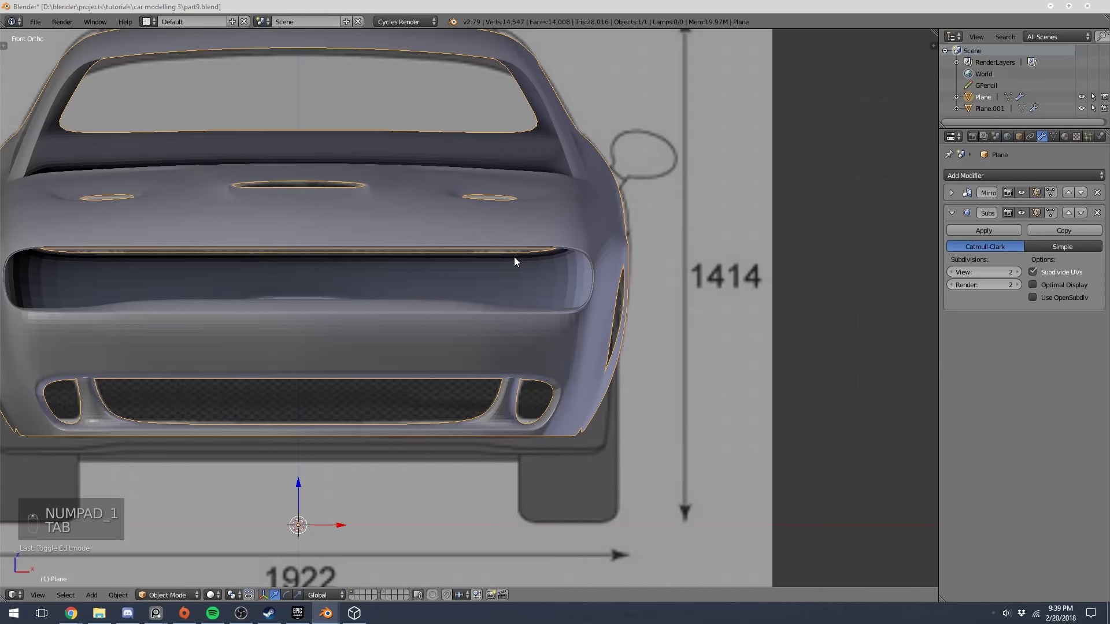
scroll(578, 223, "up", 2)
scroll(549, 215, "down", 4)
key("t")
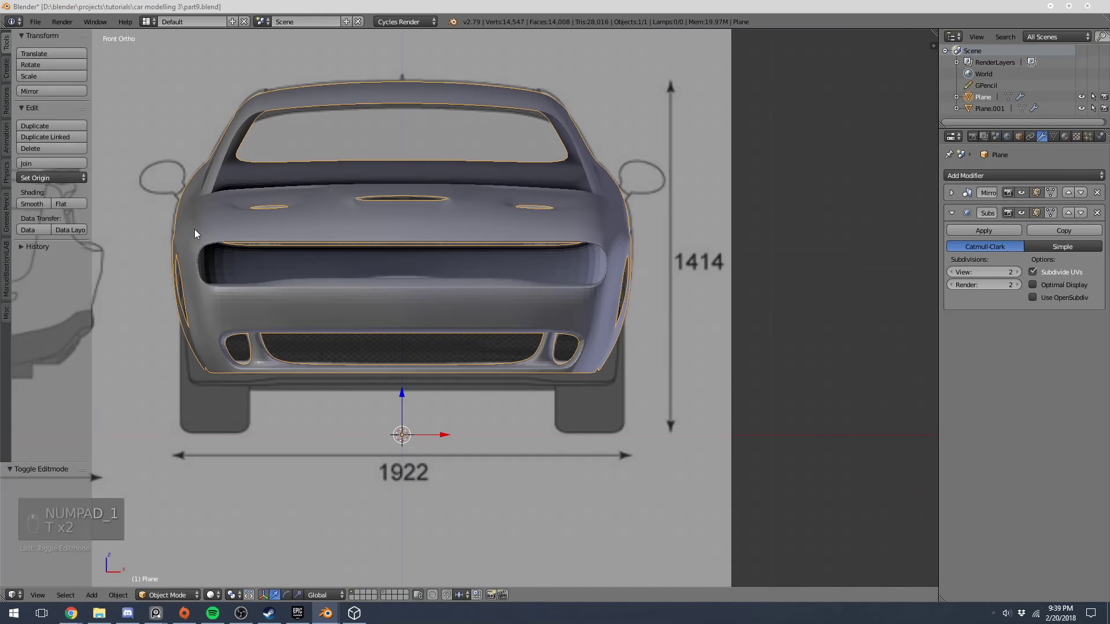
left_click(27, 204)
middle_click_drag(570, 247, 599, 233)
scroll(494, 264, "down", 3)
key("t")
scroll(517, 238, "up", 3)
key("a")
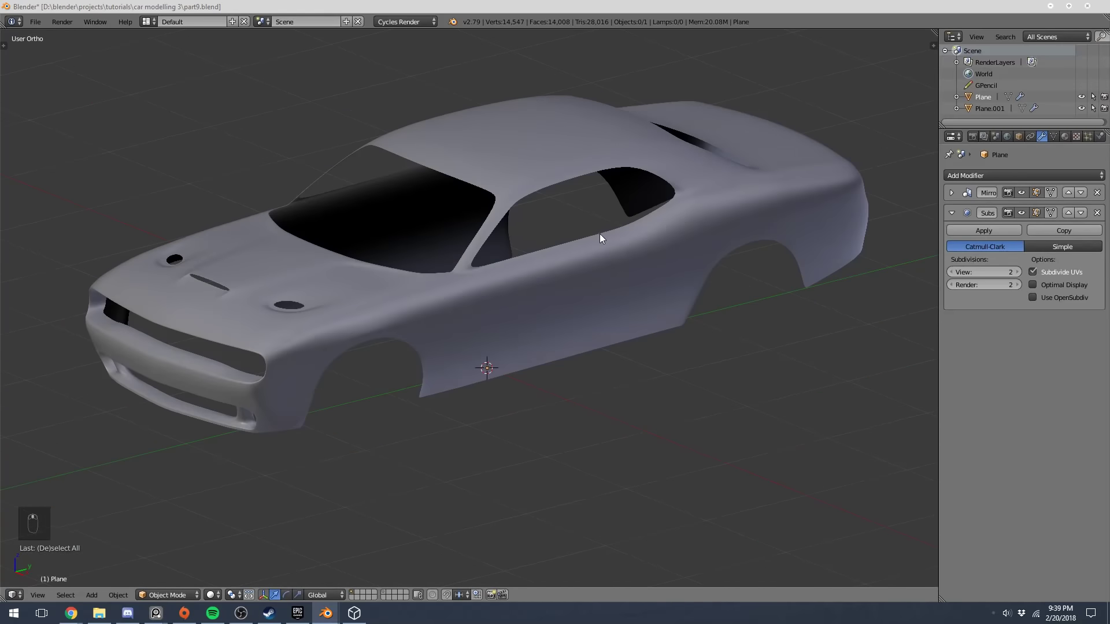
Switch to Chrome to consult the Dodge Challenger SRT Hellcat reference images, and return to Blender's front view
key("KP_1")
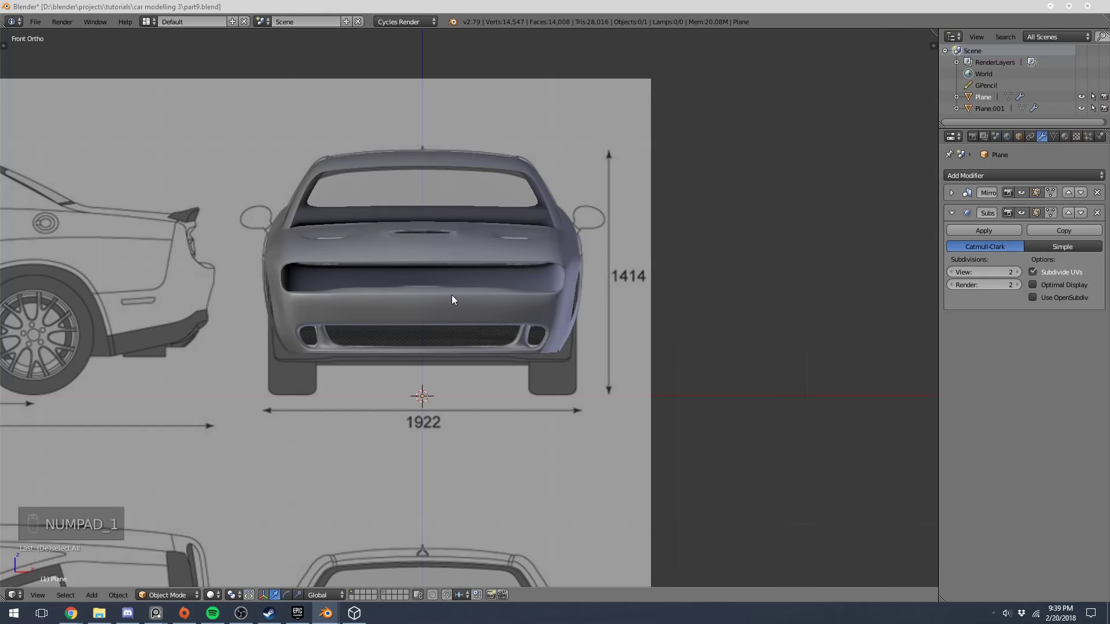
mouse_move(71, 613)
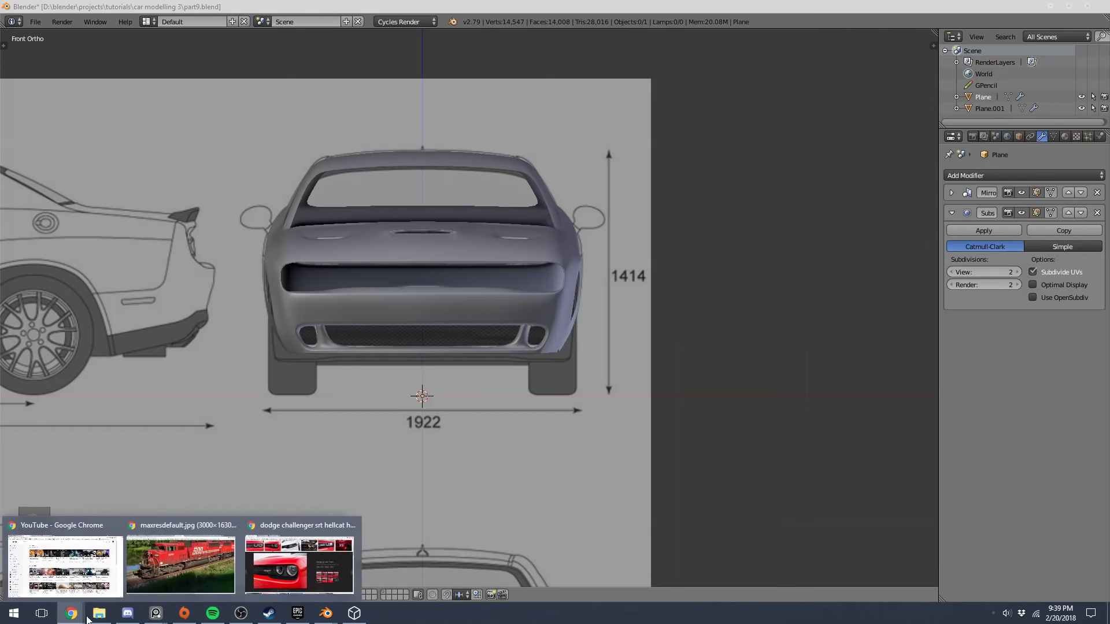
left_click(302, 561)
left_click(71, 613)
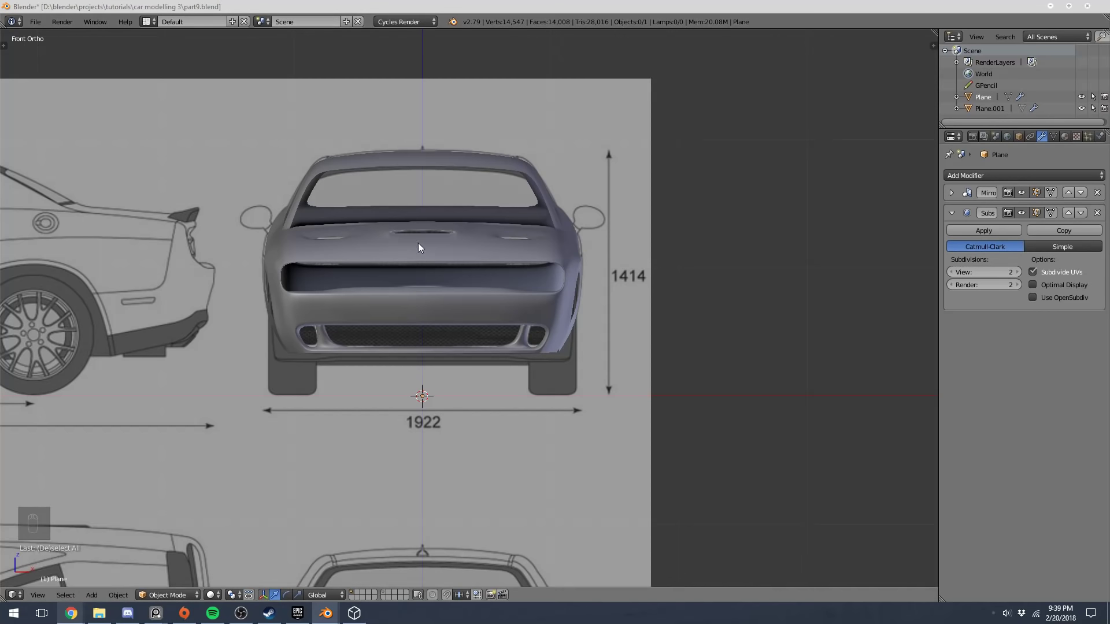
Hide the car body in the front view to expose the blueprint's grille and headlights
scroll(418, 243, "up", 3)
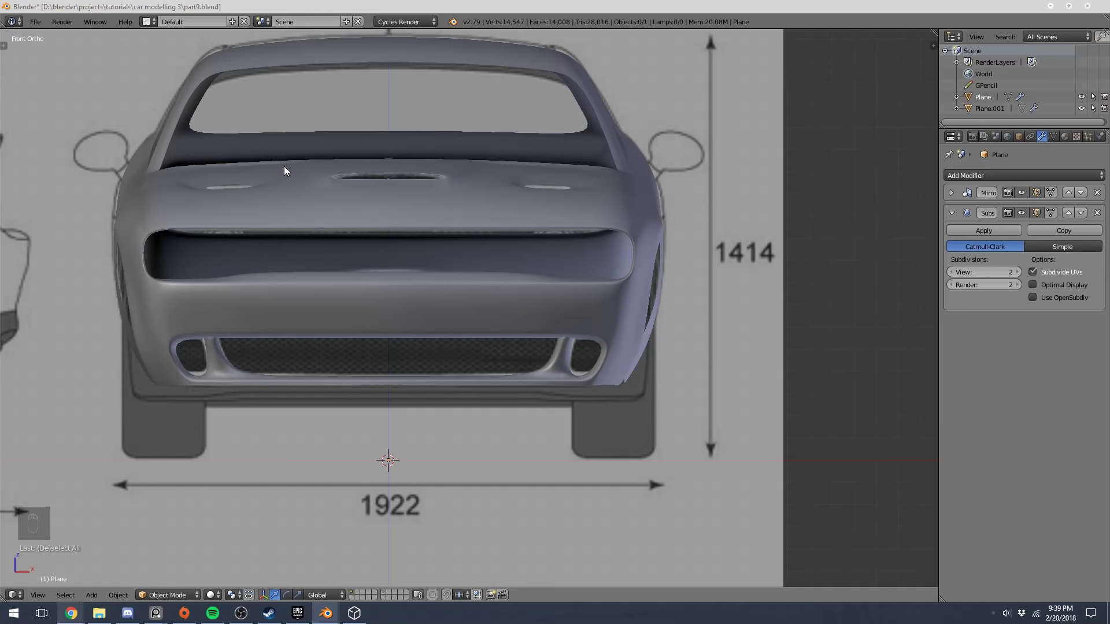
right_click(404, 294)
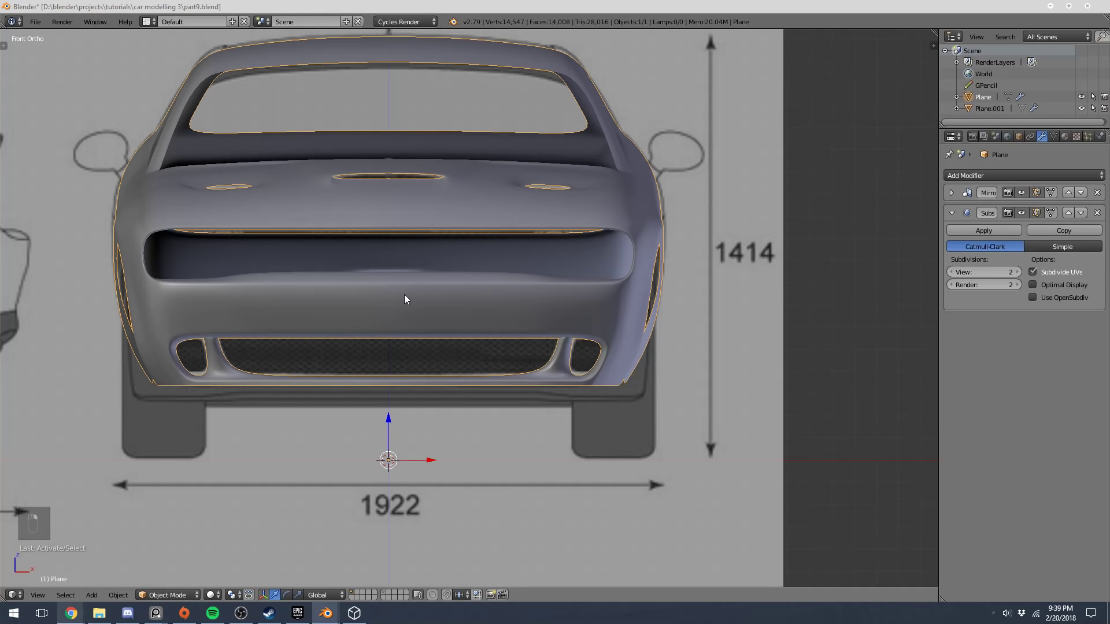
key("h")
scroll(432, 258, "down", 1)
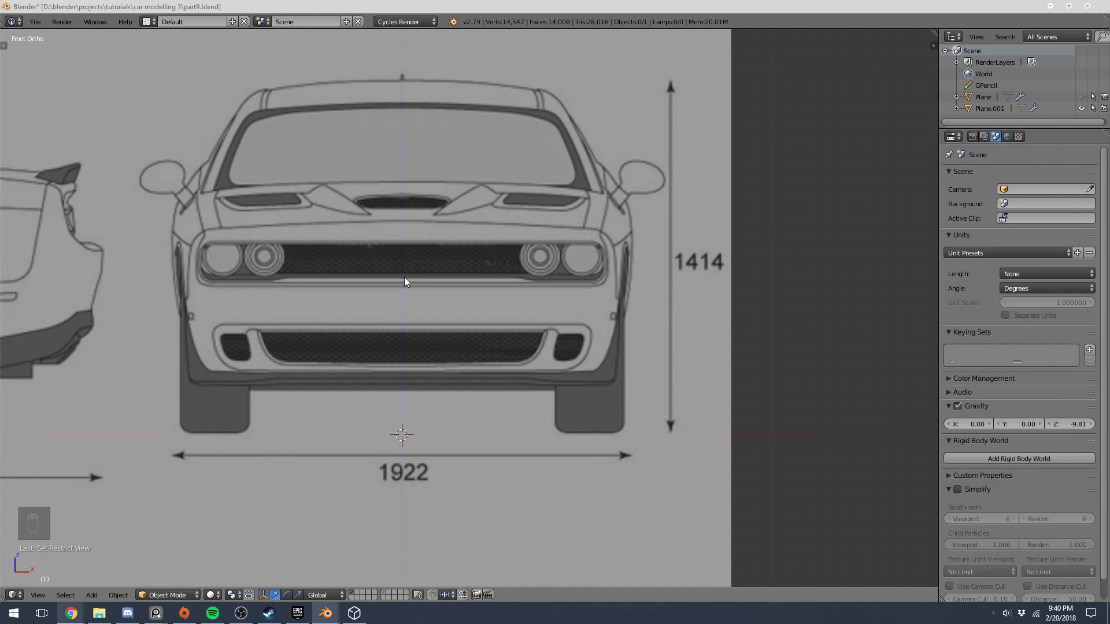
scroll(405, 277, "up", 1)
scroll(438, 253, "up", 1)
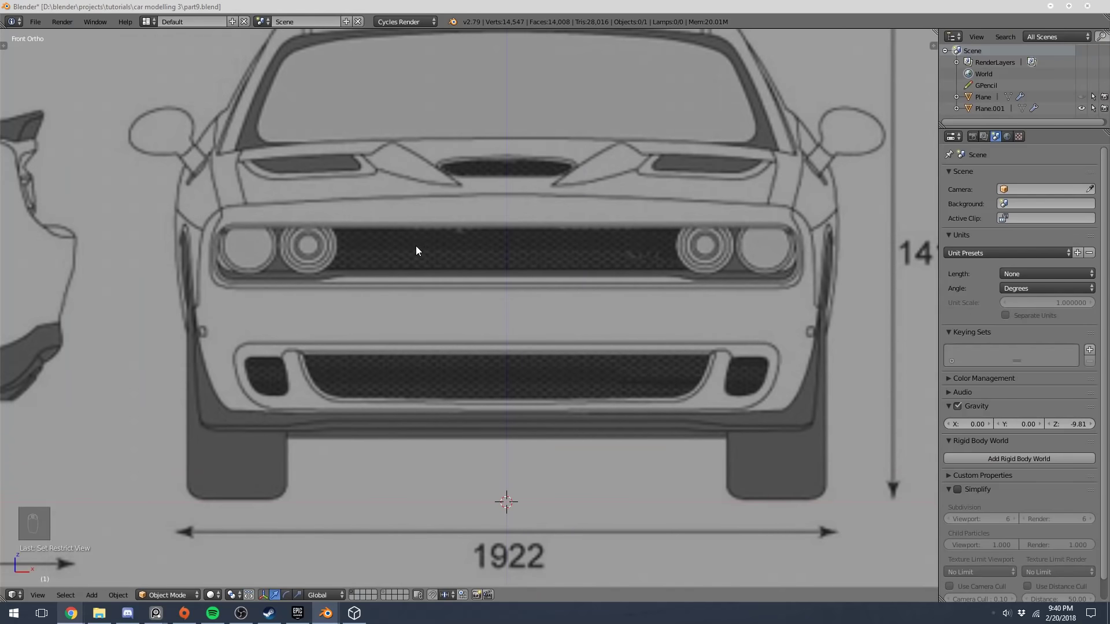
Reset the 3D cursor to the scene origin and add a cube there
key("shift+c")
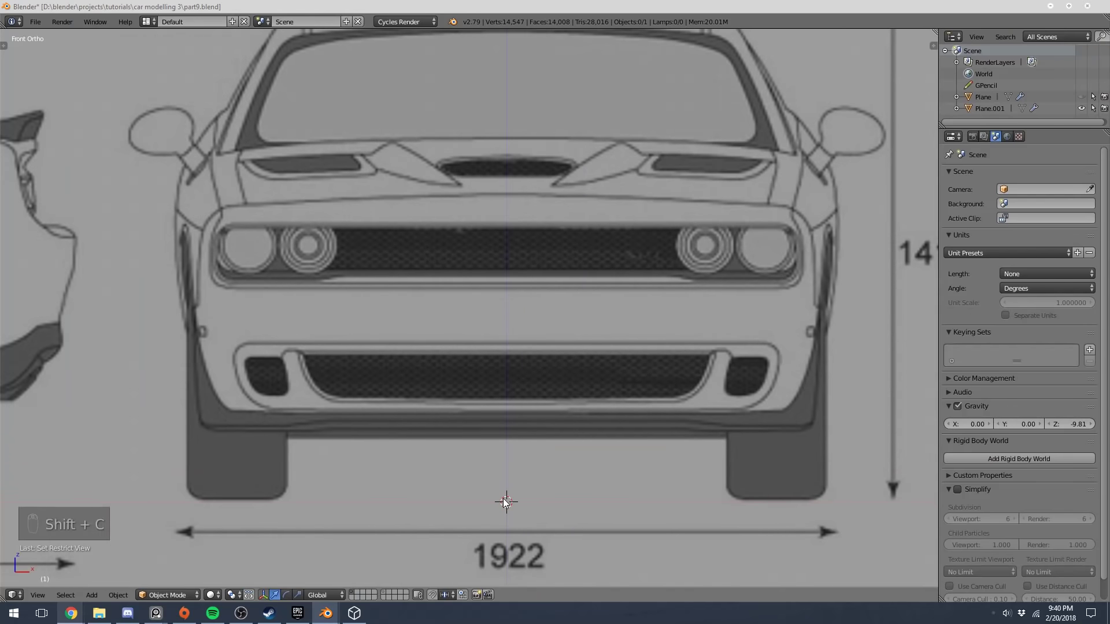
key("shift+a")
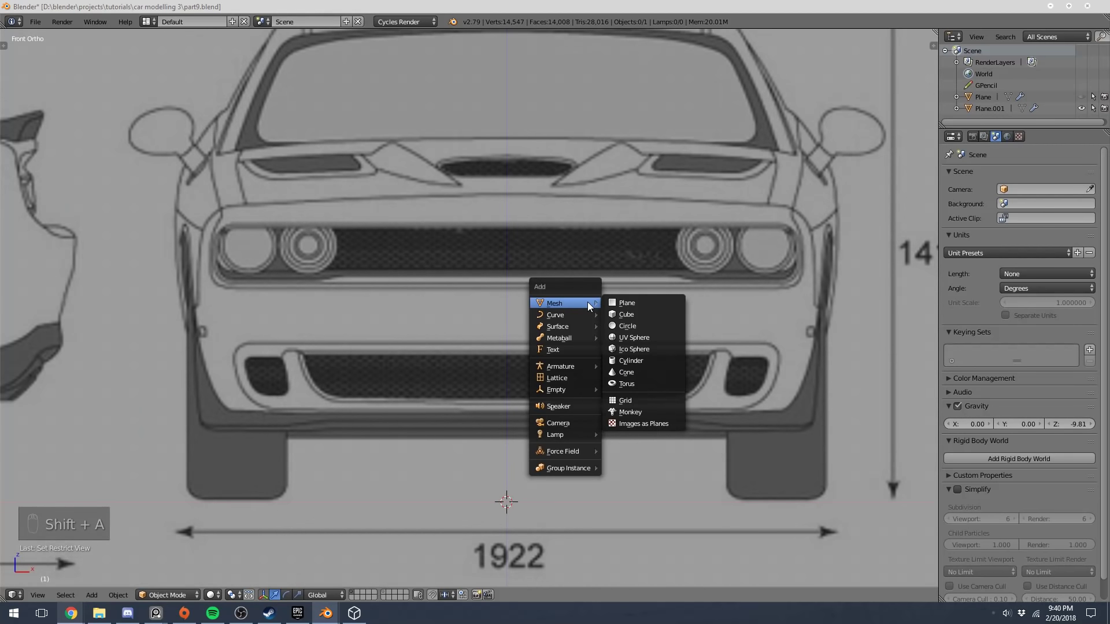
left_click(646, 314)
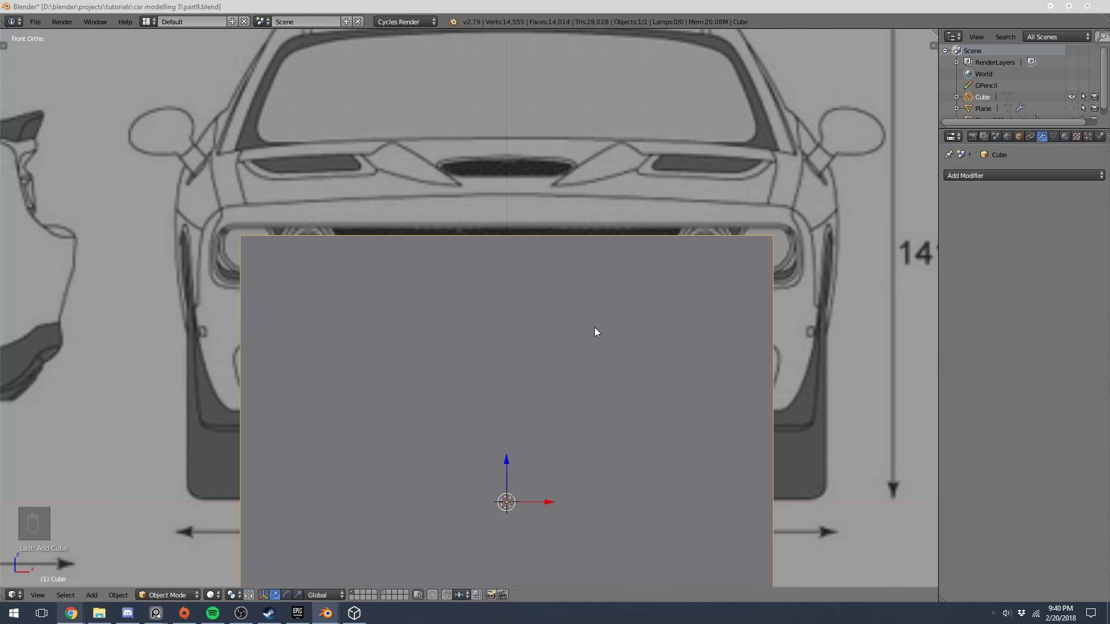
scroll(495, 370, "down", 4)
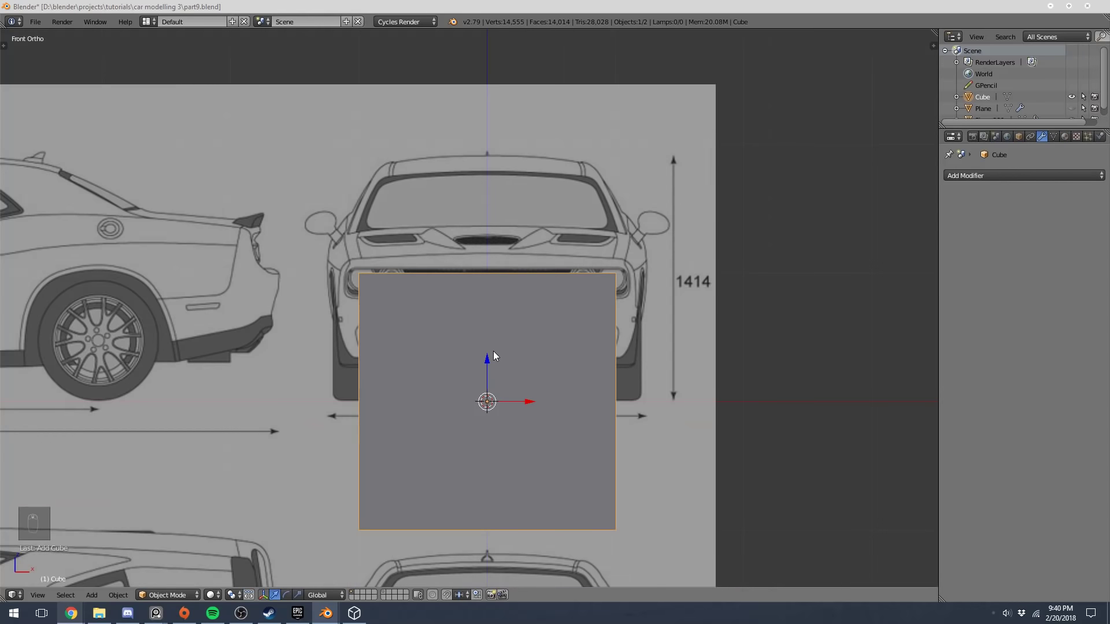
Delete the cube's four rear vertices in Edit Mode, keeping only its front face
key("Tab")
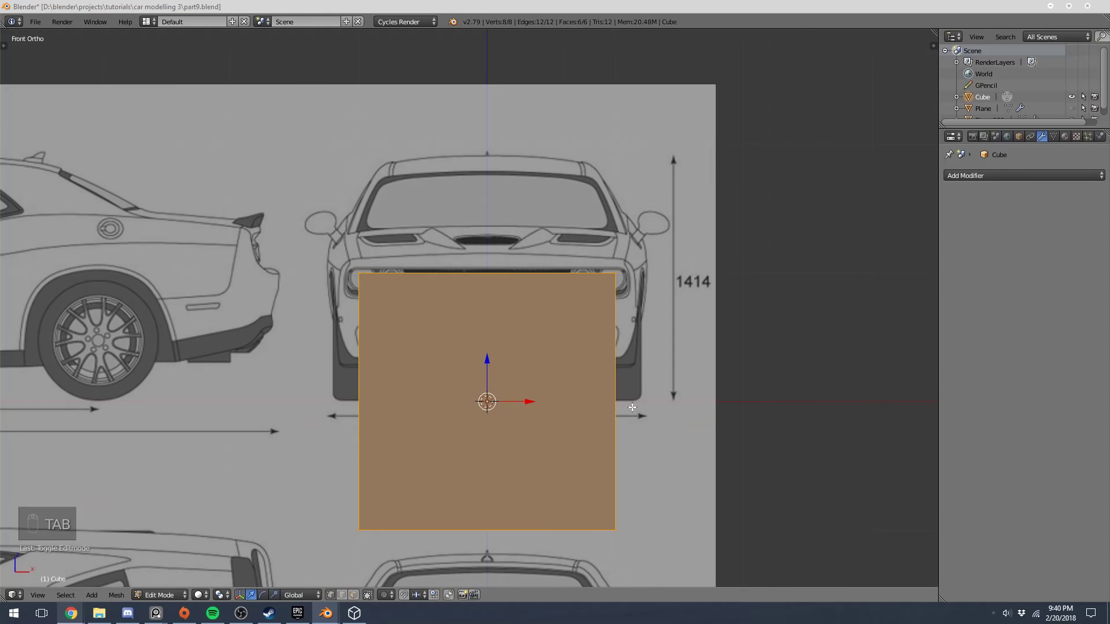
middle_click_drag(520, 307, 483, 338)
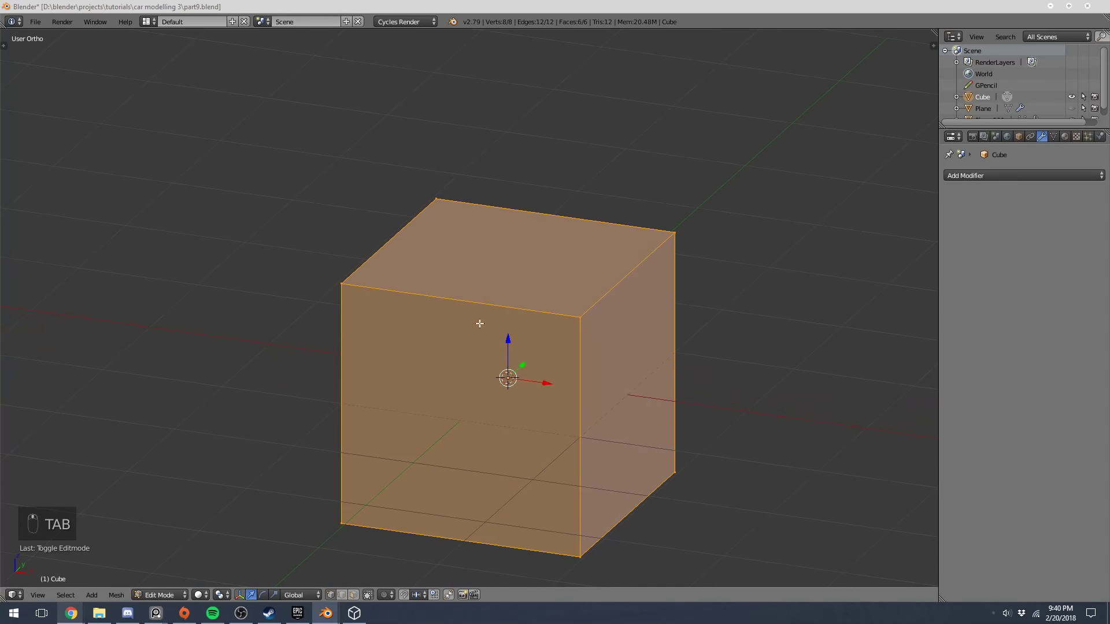
right_click(433, 183)
key("z")
right_click(437, 440, "shift")
right_click(672, 470, "shift")
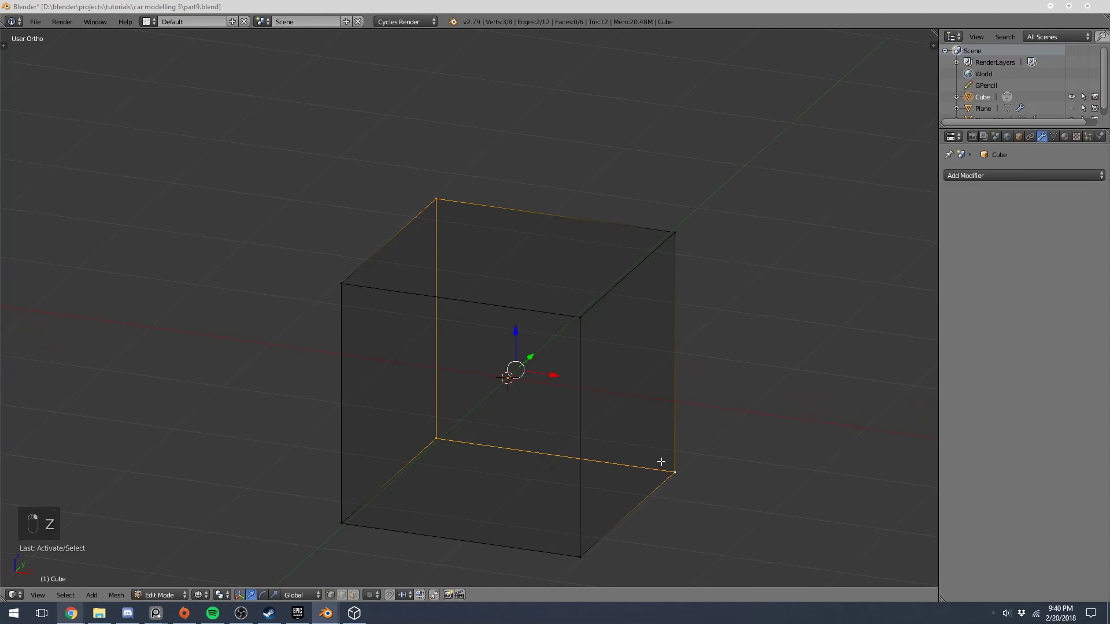
right_click(669, 245, "shift")
key("x")
left_click(669, 244)
key("z")
Scale the remaining square face down to a tiny square at the origin in the front view
middle_click_drag(573, 324, 615, 313)
key("KP_1")
key("a")
key("a")
key("s")
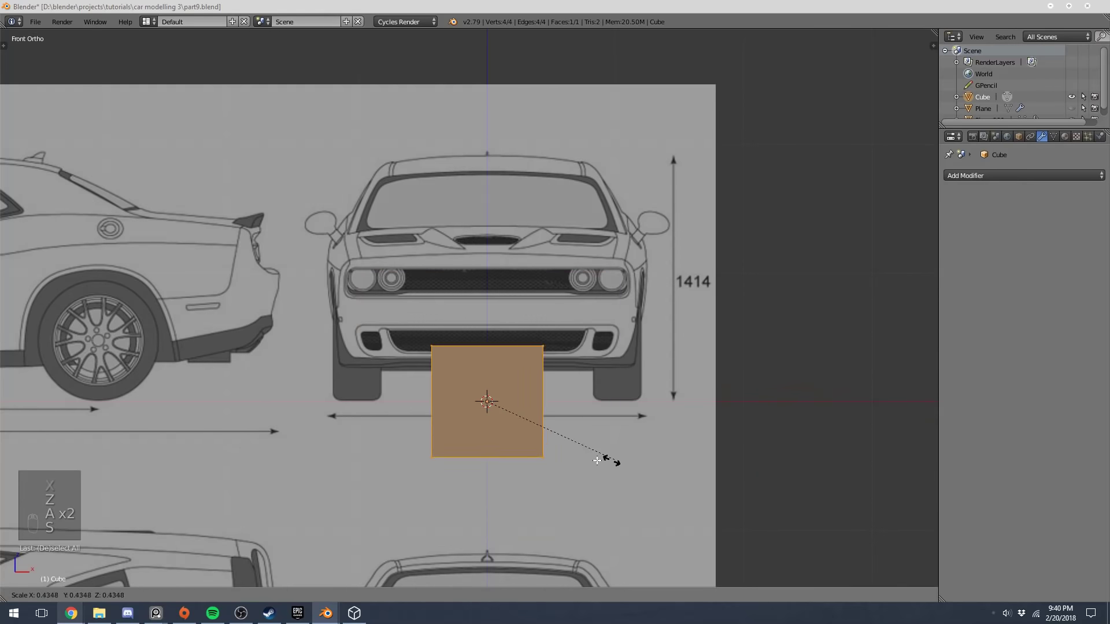
left_click(510, 437)
scroll(503, 431, "up", 6)
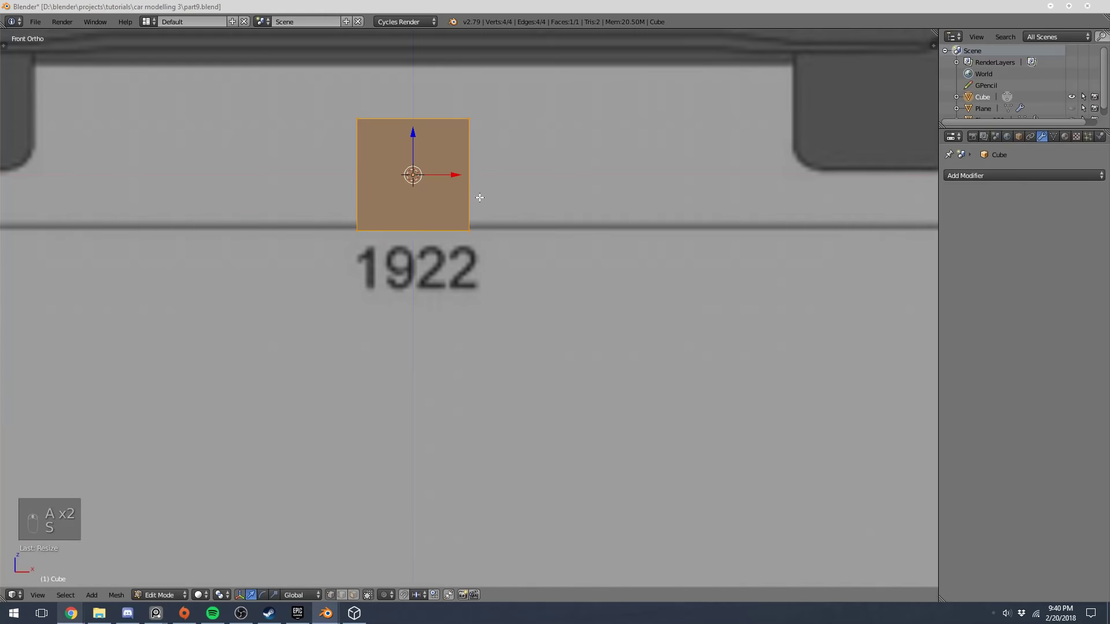
scroll(622, 308, "up", 3)
key("s")
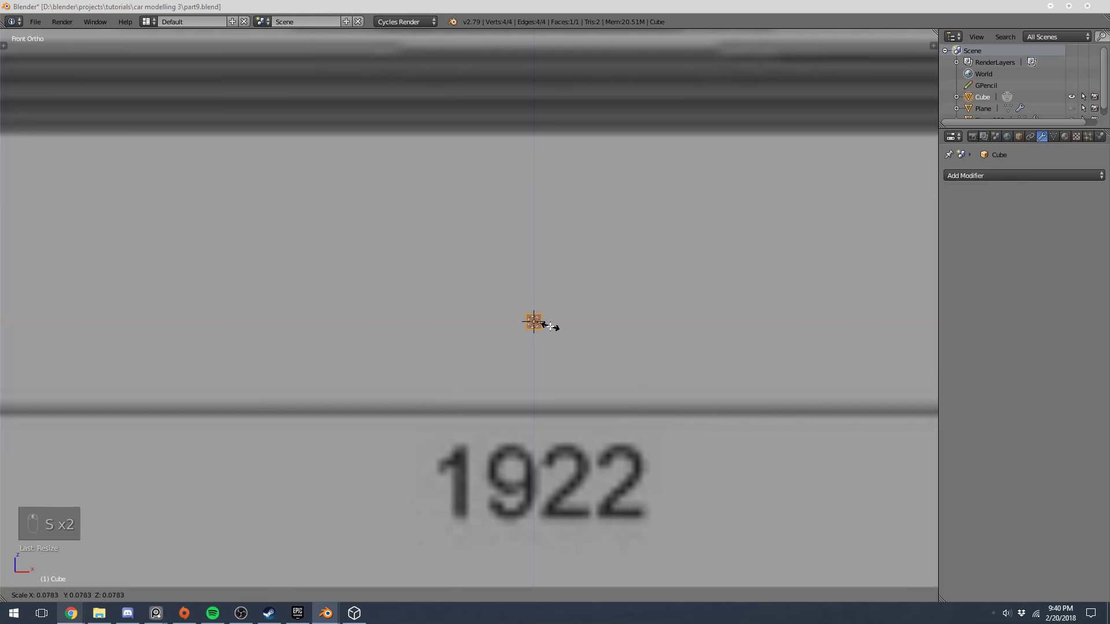
left_click(542, 327)
middle_click_drag(542, 327, 430, 292, "shift")
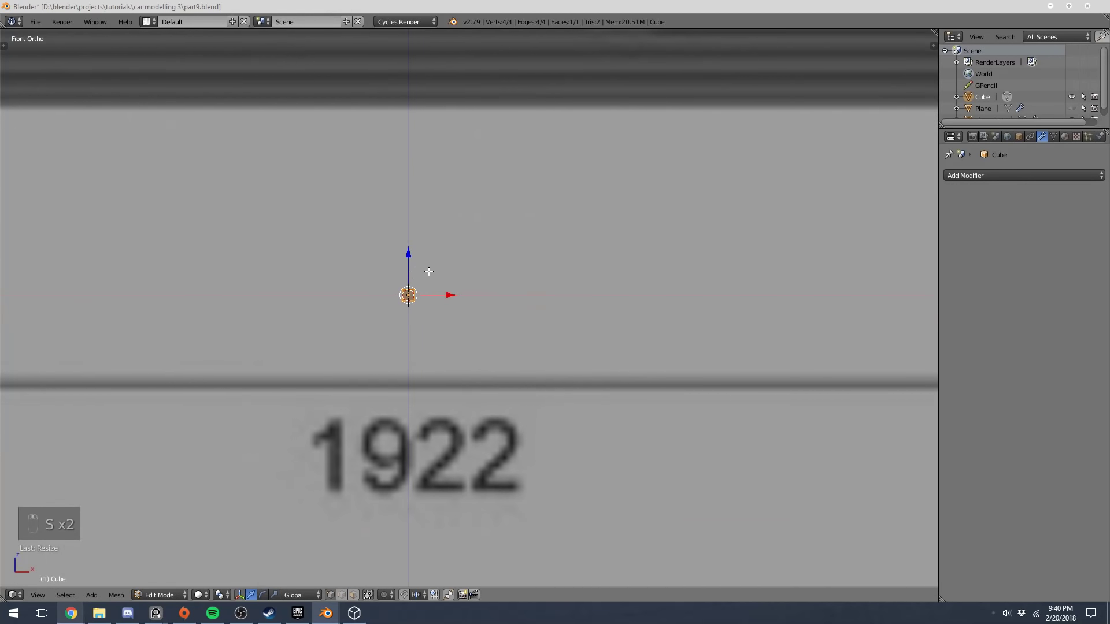
scroll(432, 272, "up", 2)
scroll(431, 271, "down", 1)
Stretch the tiny square along the global X axis by a factor of 4
key("s")
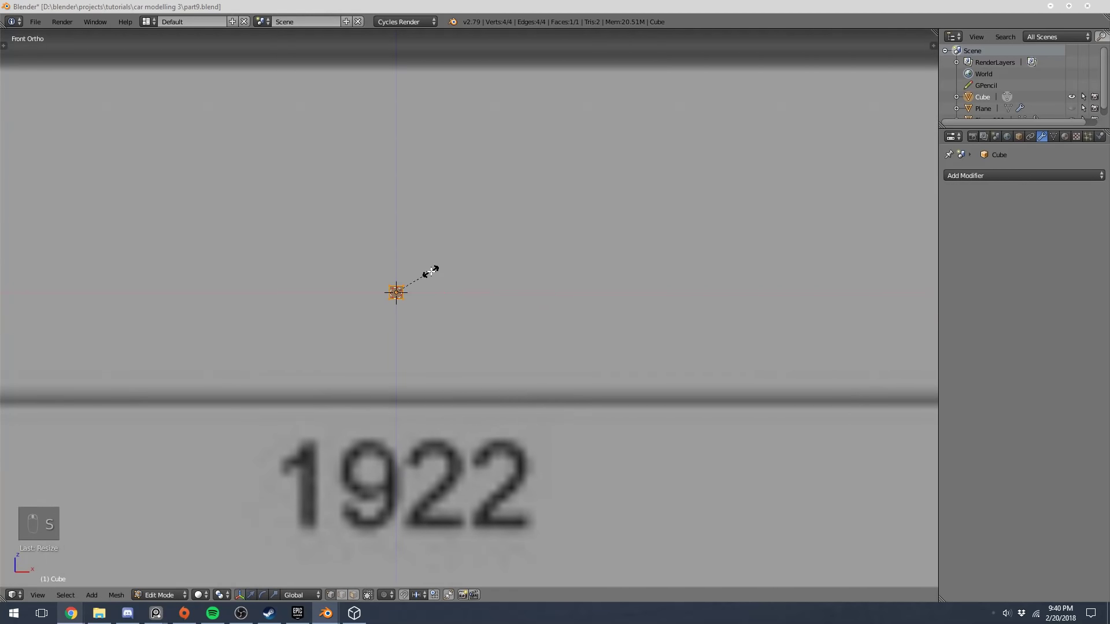
key("x")
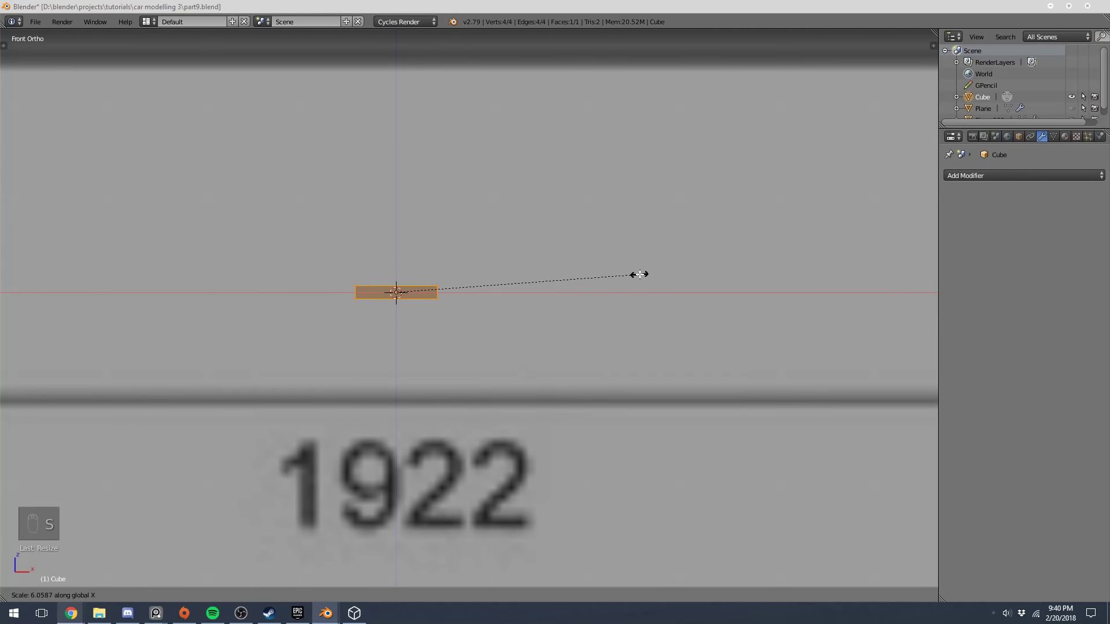
key("2")
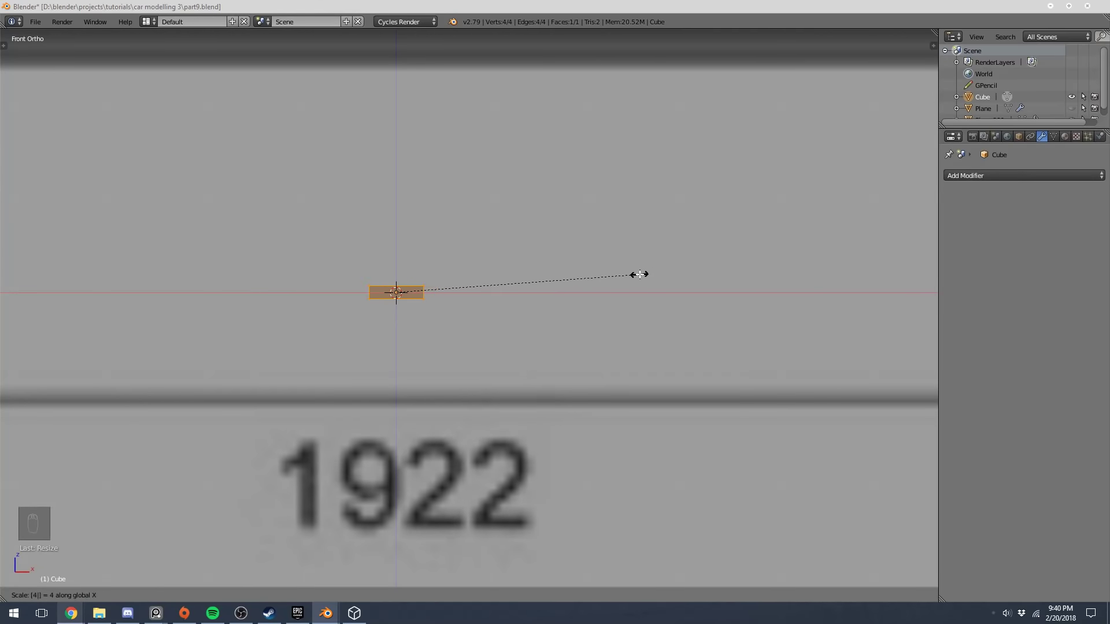
key("Return")
Thin the rectangle vertically to about half its height while keeping its width, and deselect it
key("Tab")
key("a")
key("a")
key("s")
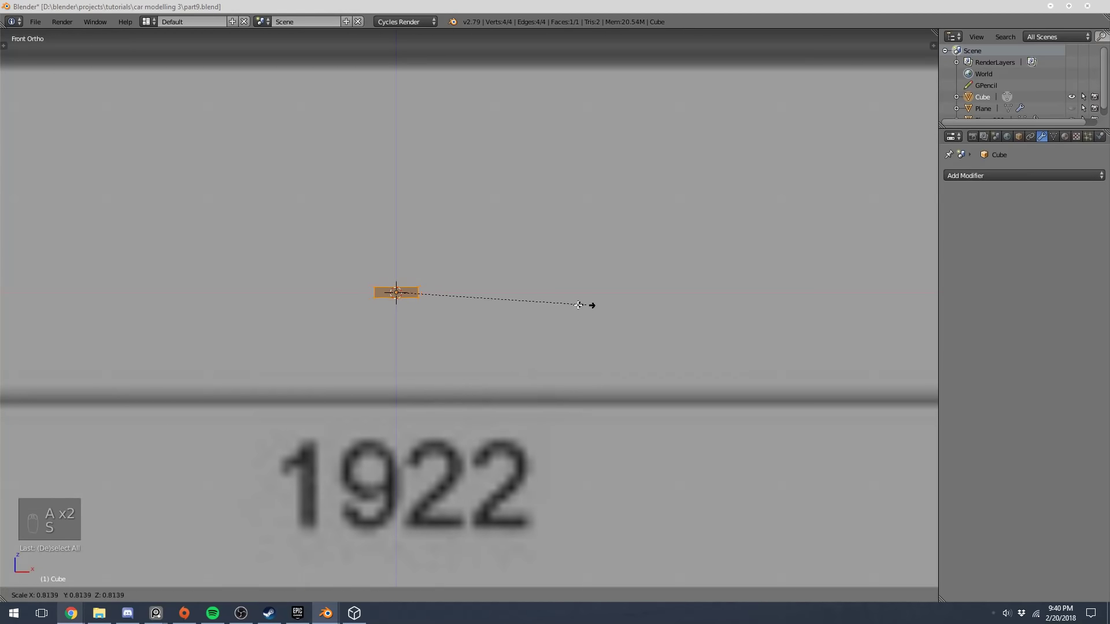
right_click(514, 302)
key("a")
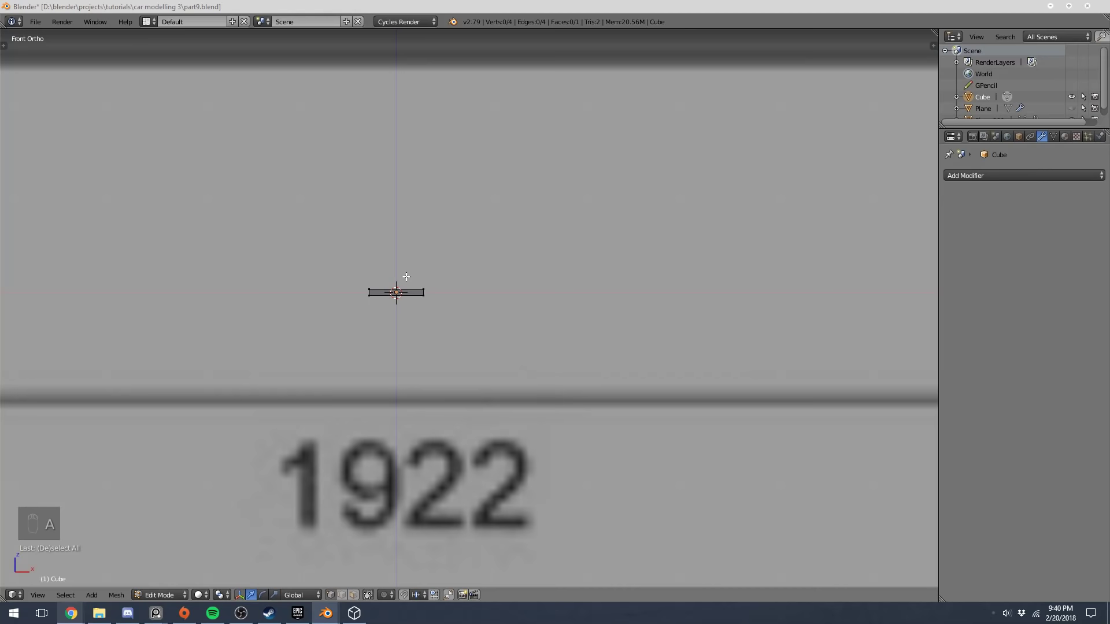
Duplicate the horizontal strip in place and rotate the copy 90 degrees to form a cross
key("a")
scroll(407, 282, "up", 2)
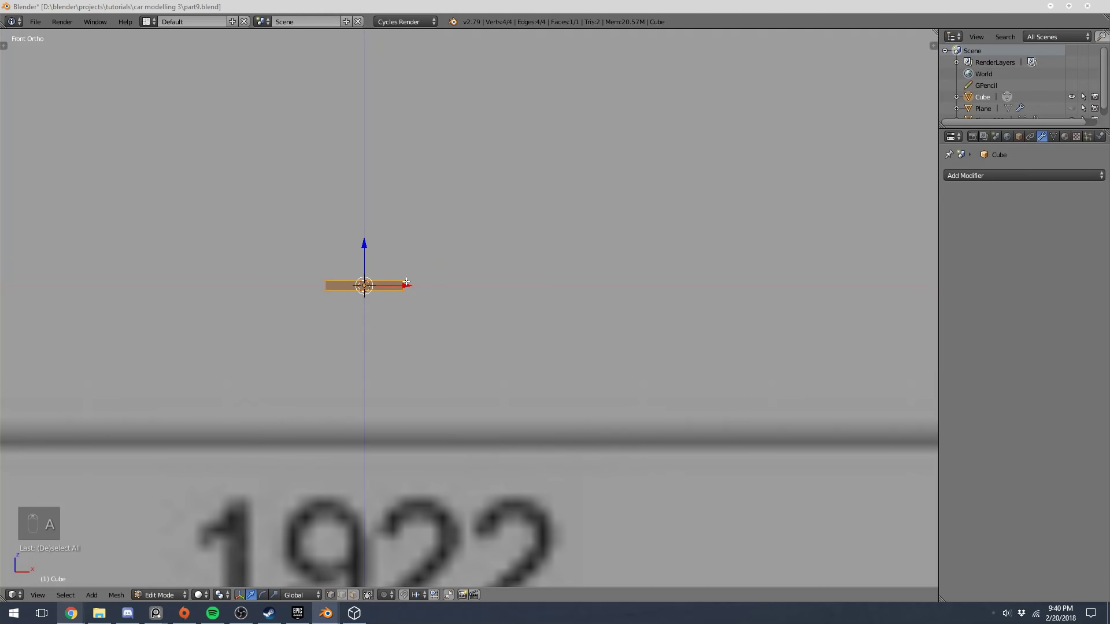
key("shift+d")
right_click(406, 282)
type("r90")
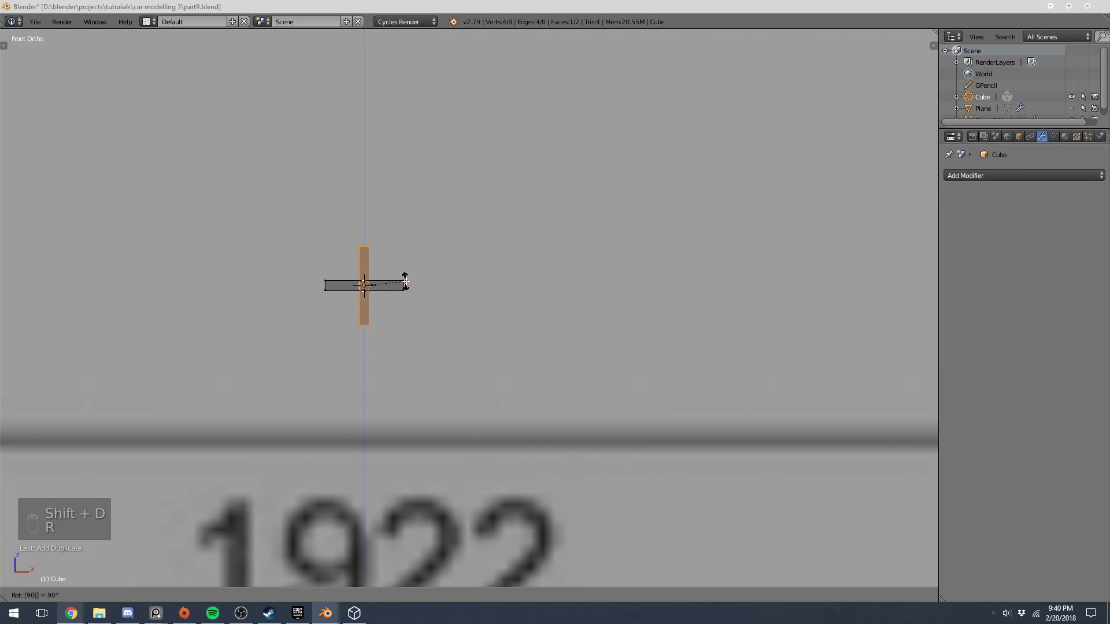
key("Return")
Move the vertical strip's bottom edge up along Z to the horizontal strip, forming an inverted T, and return to Object Mode in solid shading
key("a")
right_click(364, 324)
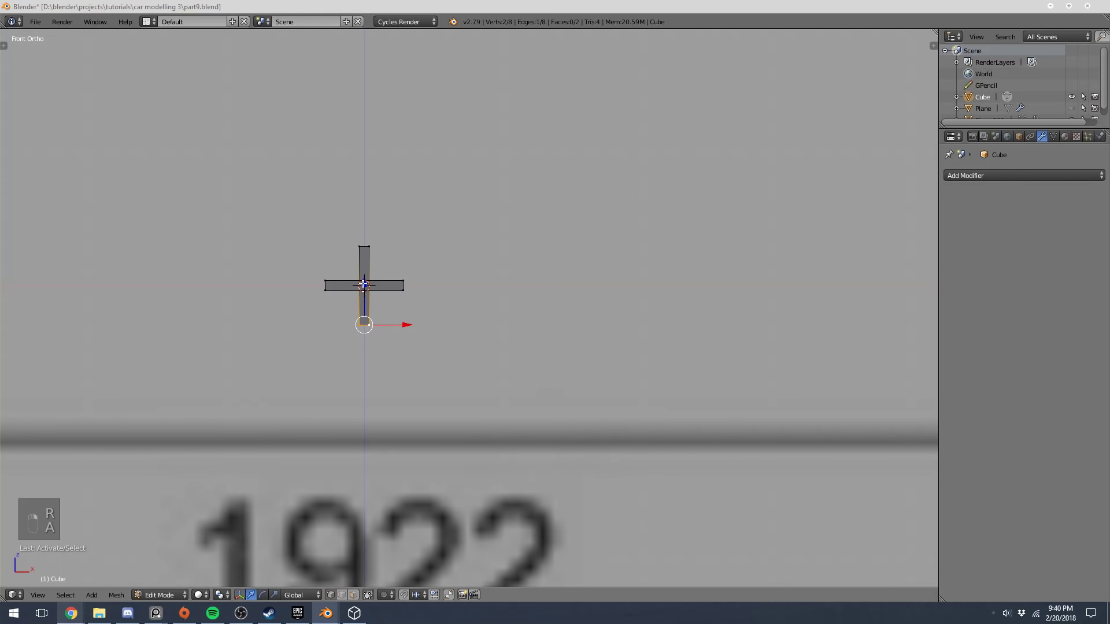
key("g")
key("z")
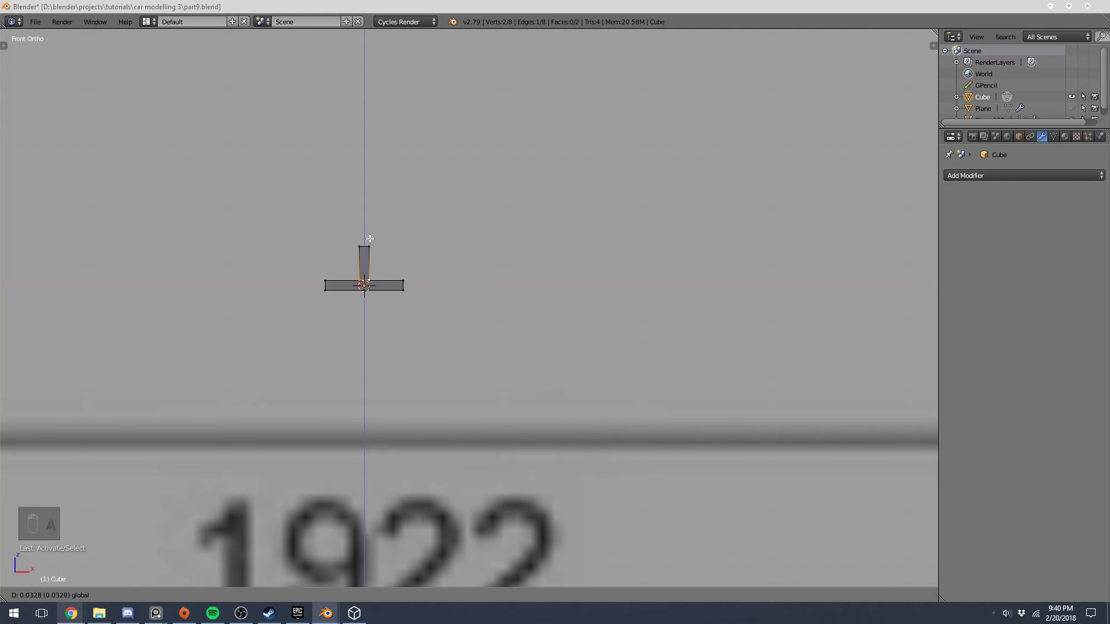
left_click(370, 233)
key("Tab")
key("z")
key("z")
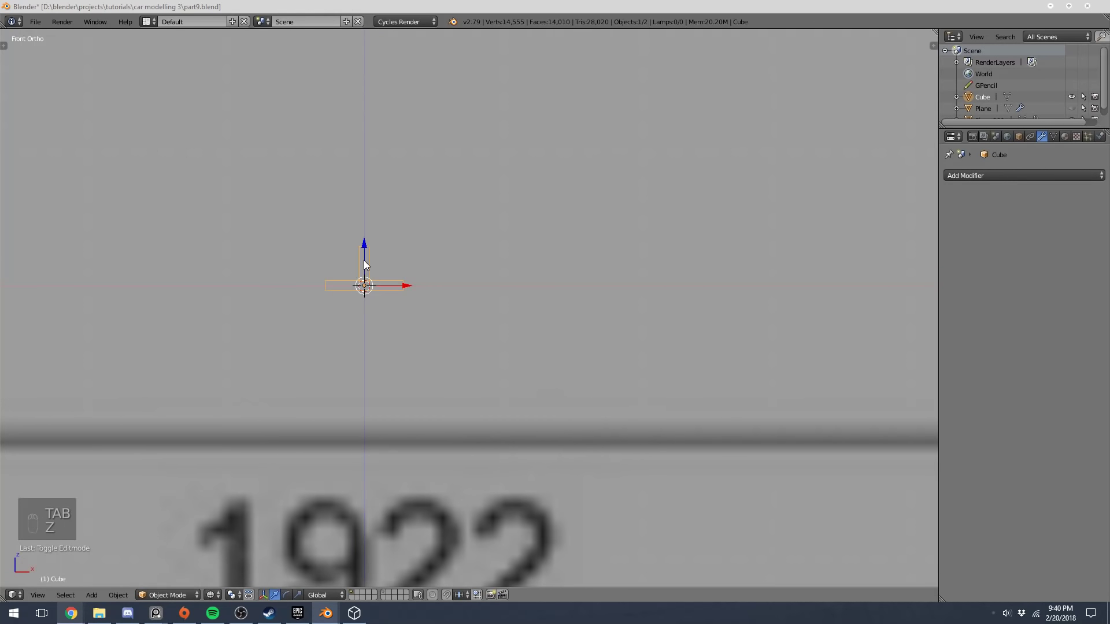
middle_click_drag(366, 255, 360, 279)
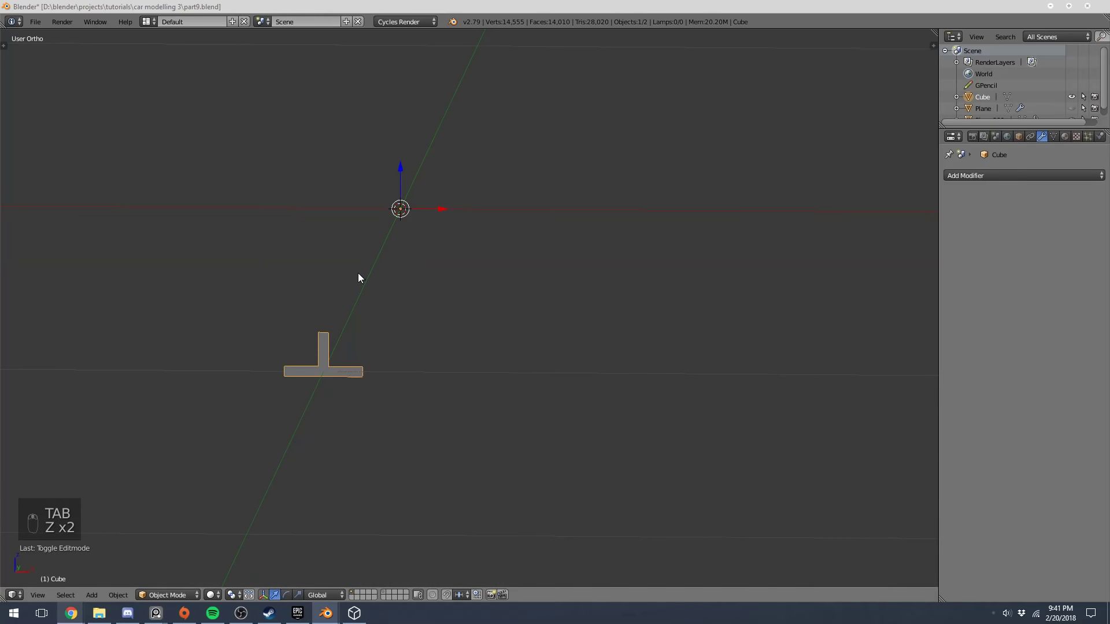
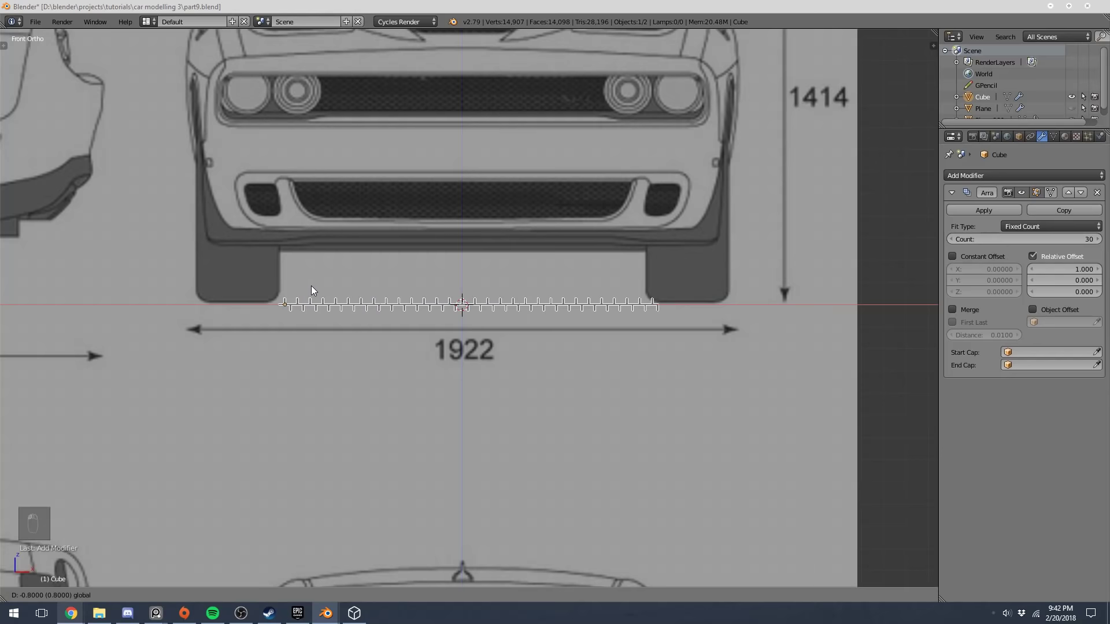
Raise the arrayed strip row along global Z onto the upper grille and scale it to a little over half size
key("g")
key("z")
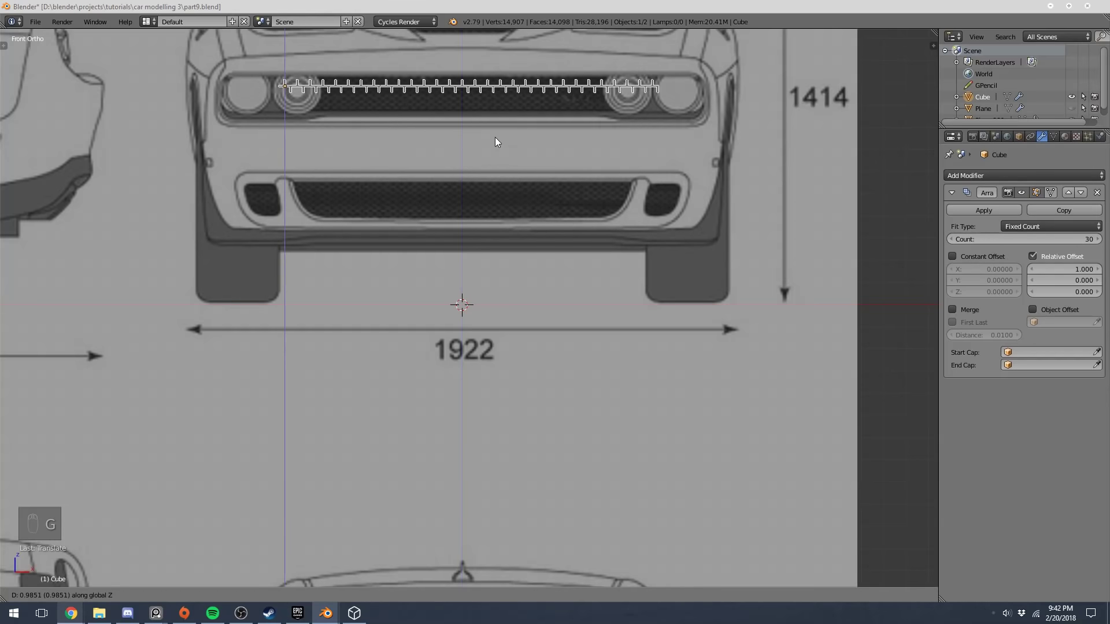
left_click(494, 134)
middle_click_drag(493, 130, 468, 291, "shift")
key("s")
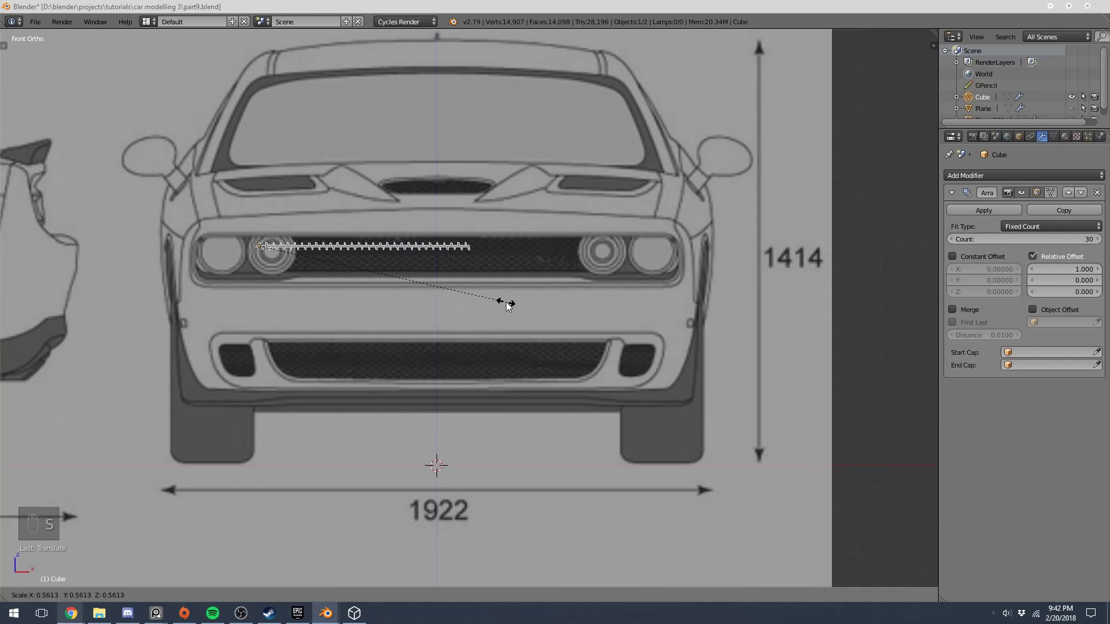
left_click(521, 300)
Nudge the strip row up along Z by about 0.017 to meet the upper grille's top edge
scroll(434, 269, "up", 4)
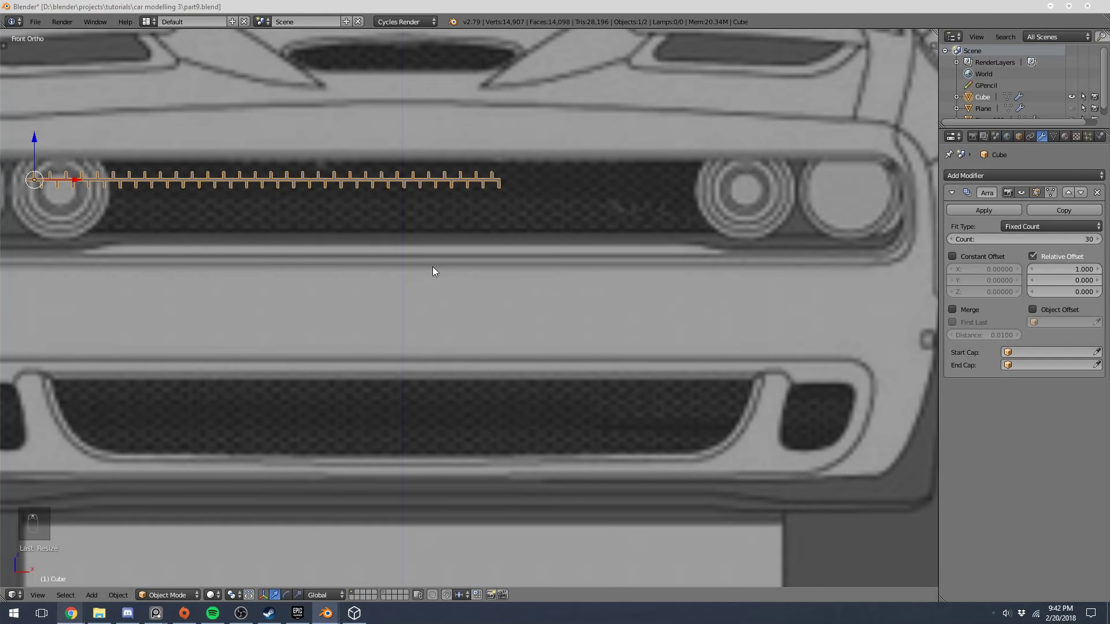
key("g")
key("z")
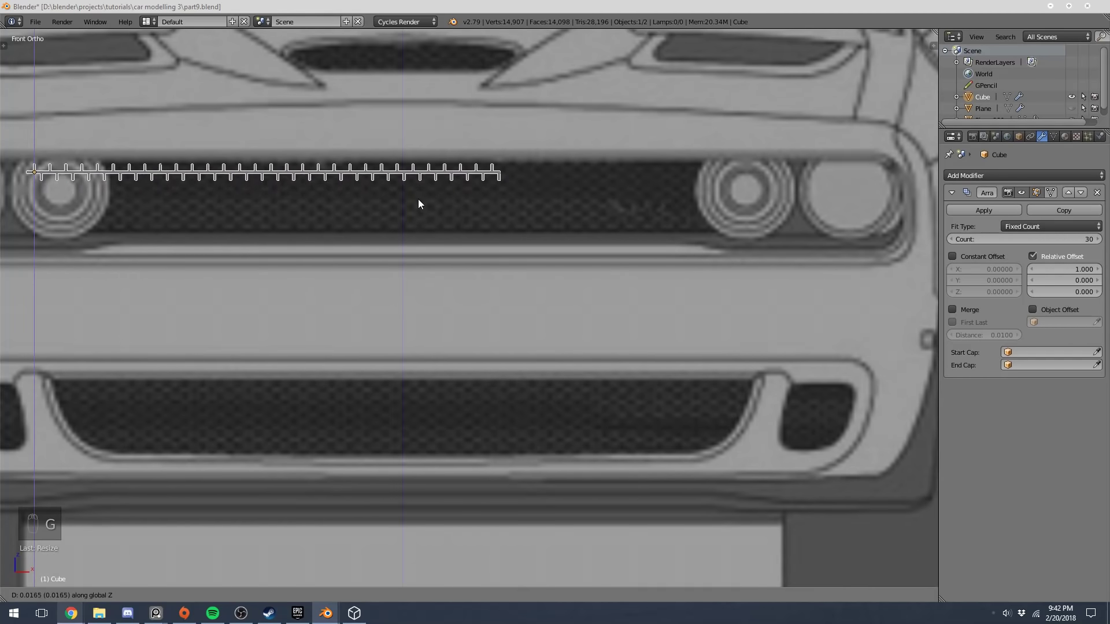
left_click(418, 200)
Set the array count to 50 and shift the row along X so it starts at the inner headlight's edge
left_click(1067, 237)
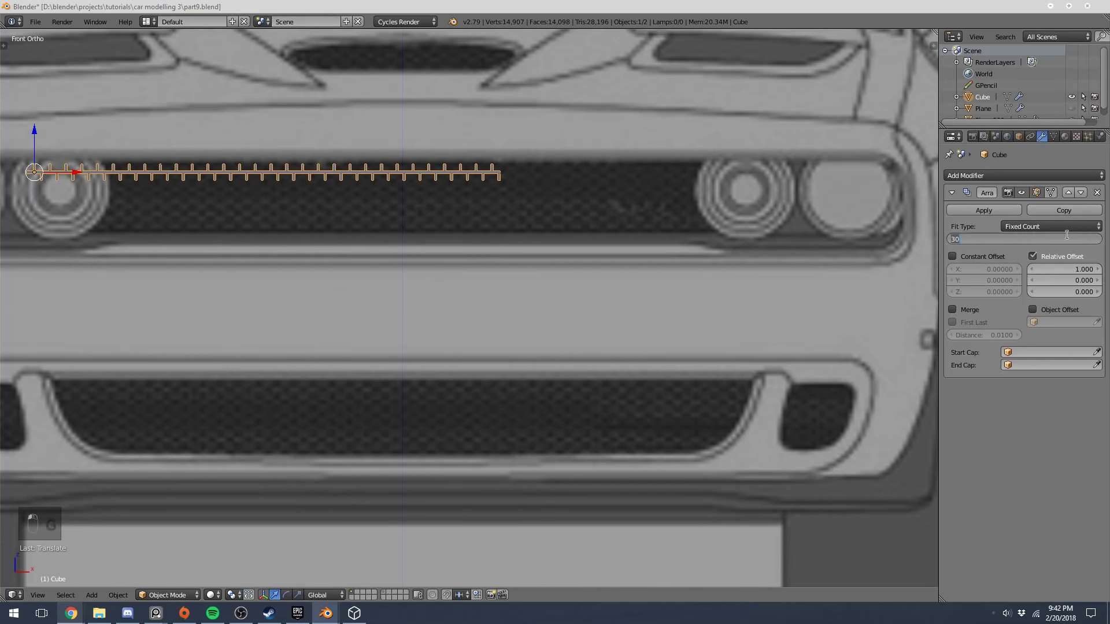
type("50")
key("Return")
scroll(751, 234, "down", 2)
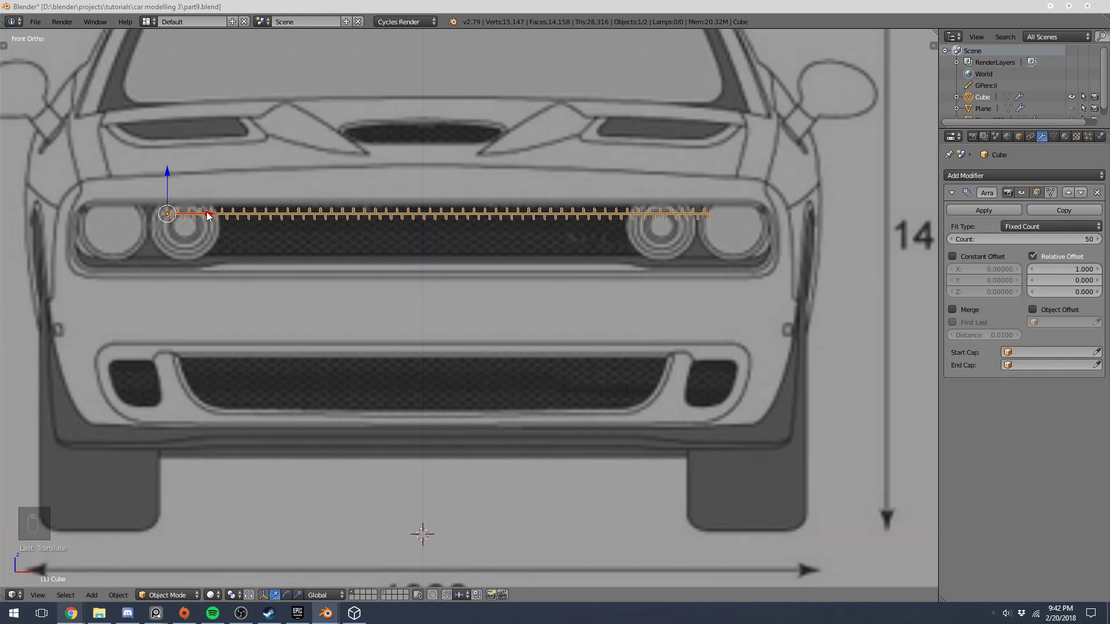
left_click_drag(209, 215, 257, 208)
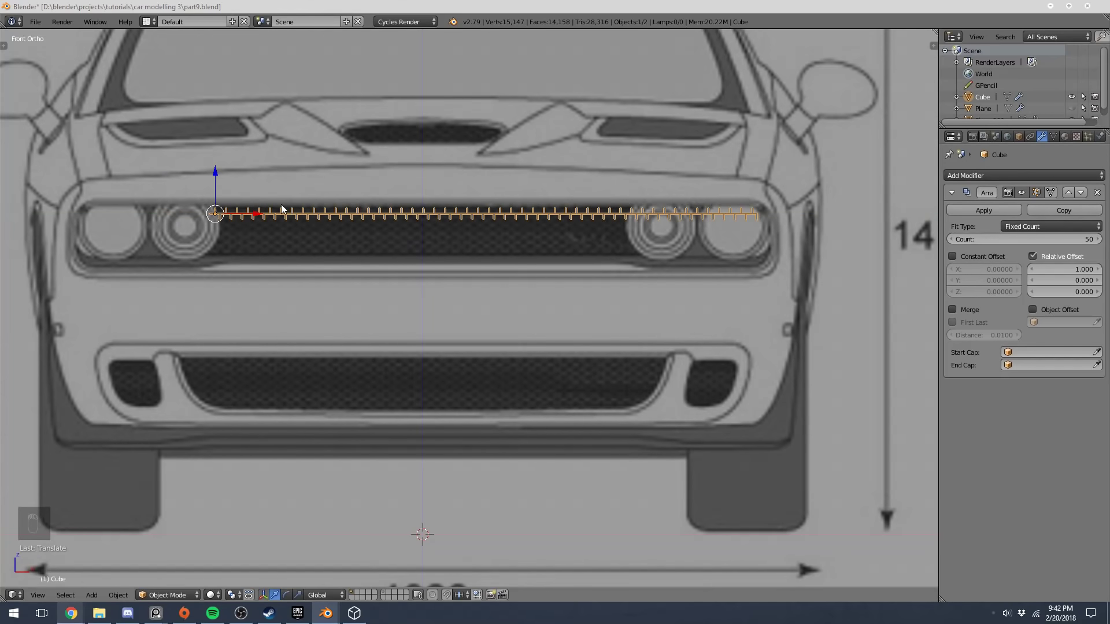
Reduce the array count to 40 and then 39 so the row ends at the opposite inner headlight
left_click(1041, 240)
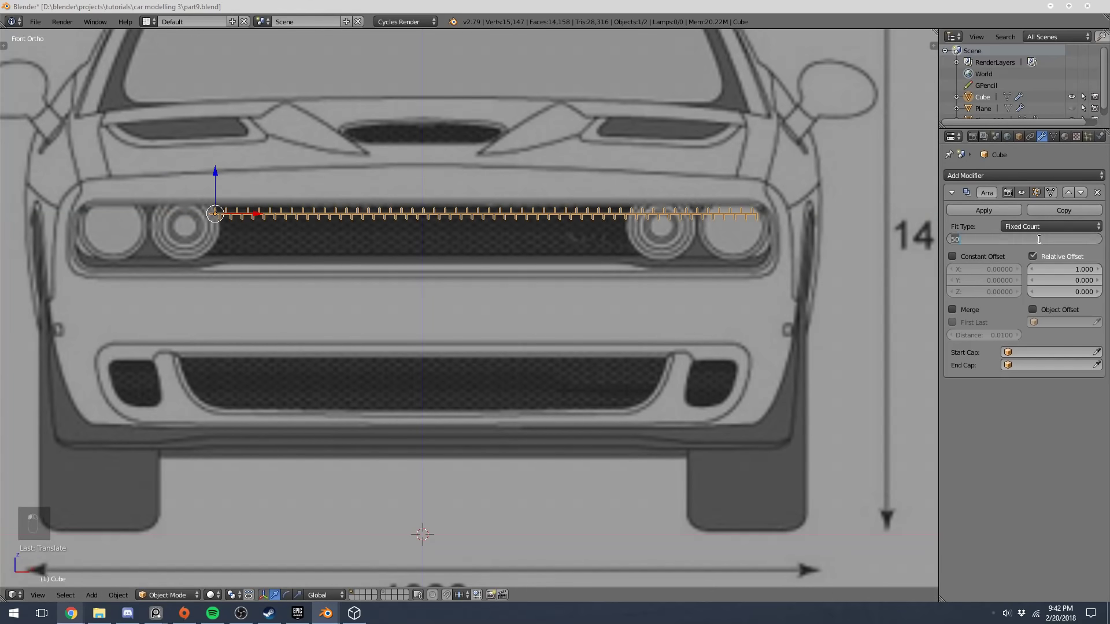
type("40")
key("Return")
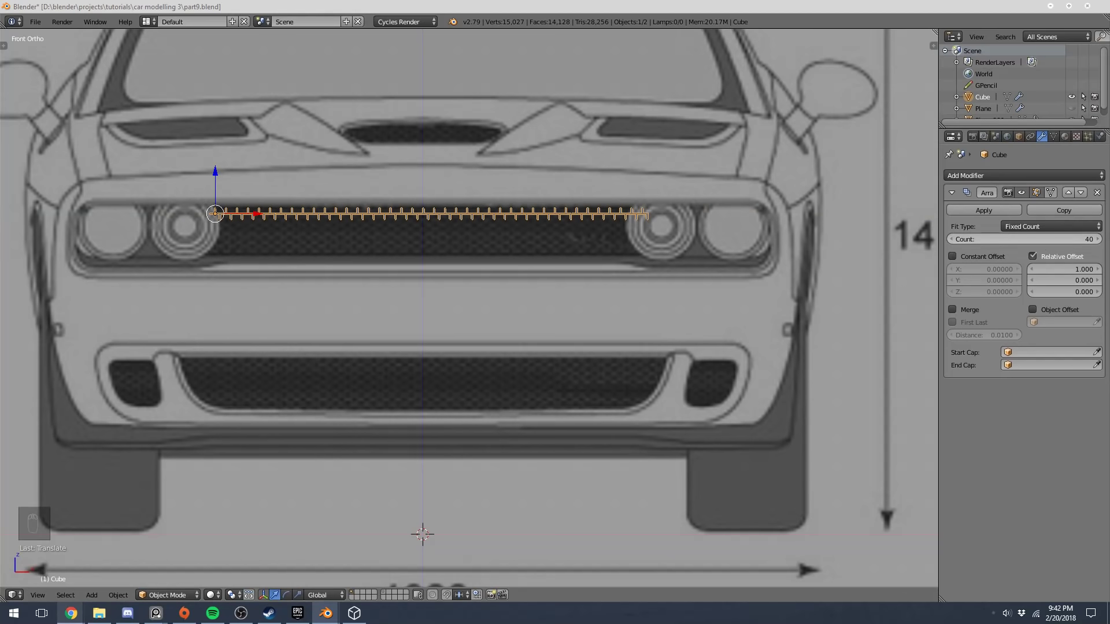
left_click_drag(1063, 238, 1072, 238)
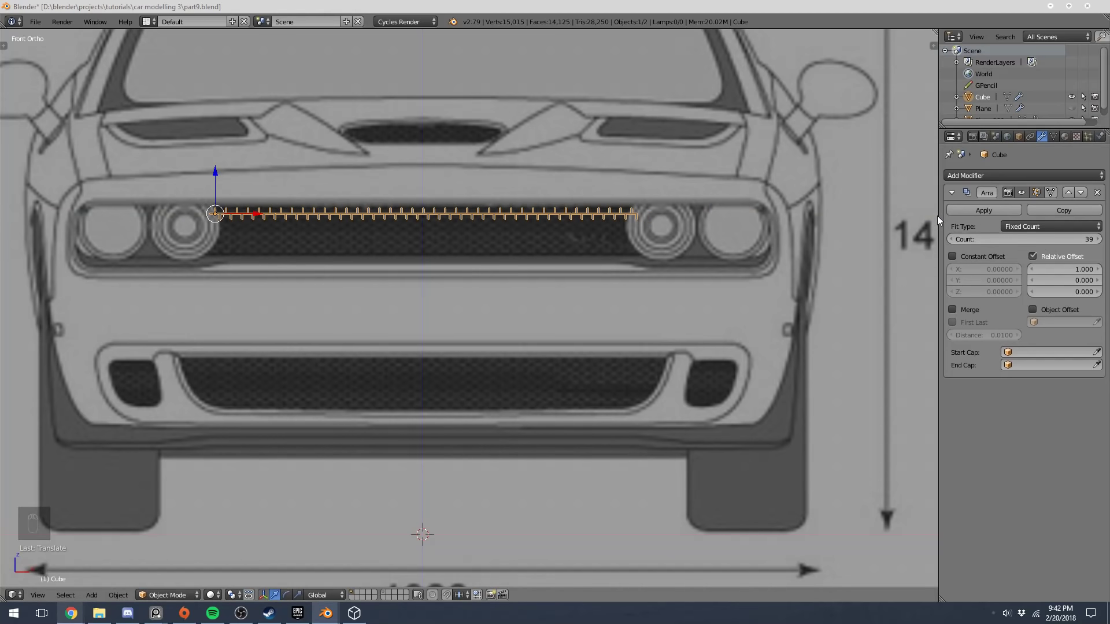
Add a second Array modifier with a relative offset of 0 in X and -1 in Z
left_click(951, 192)
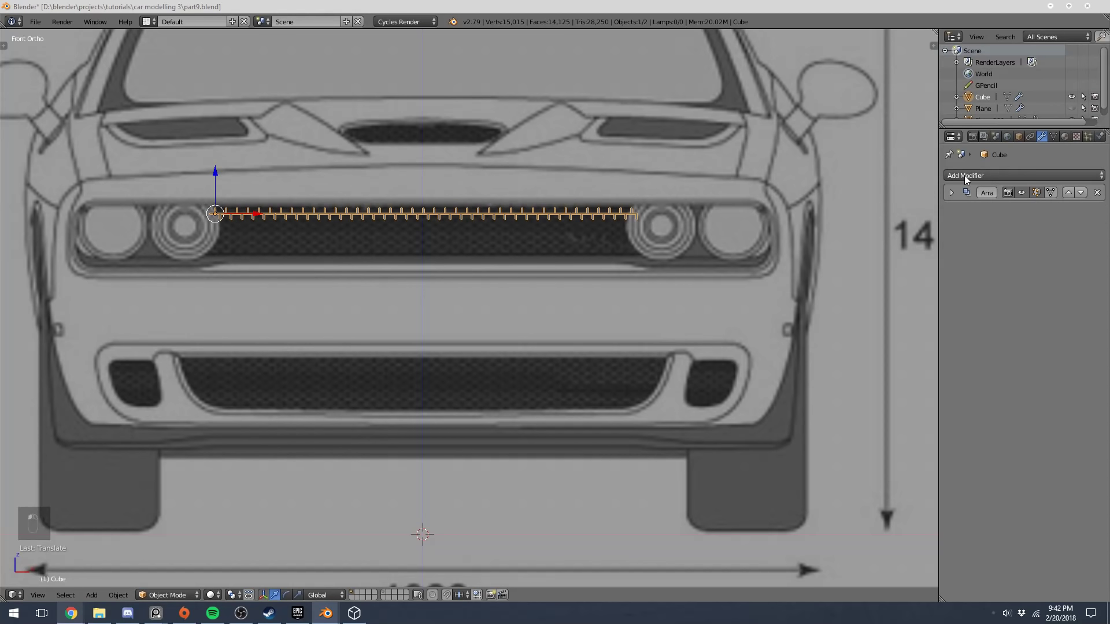
left_click(966, 176)
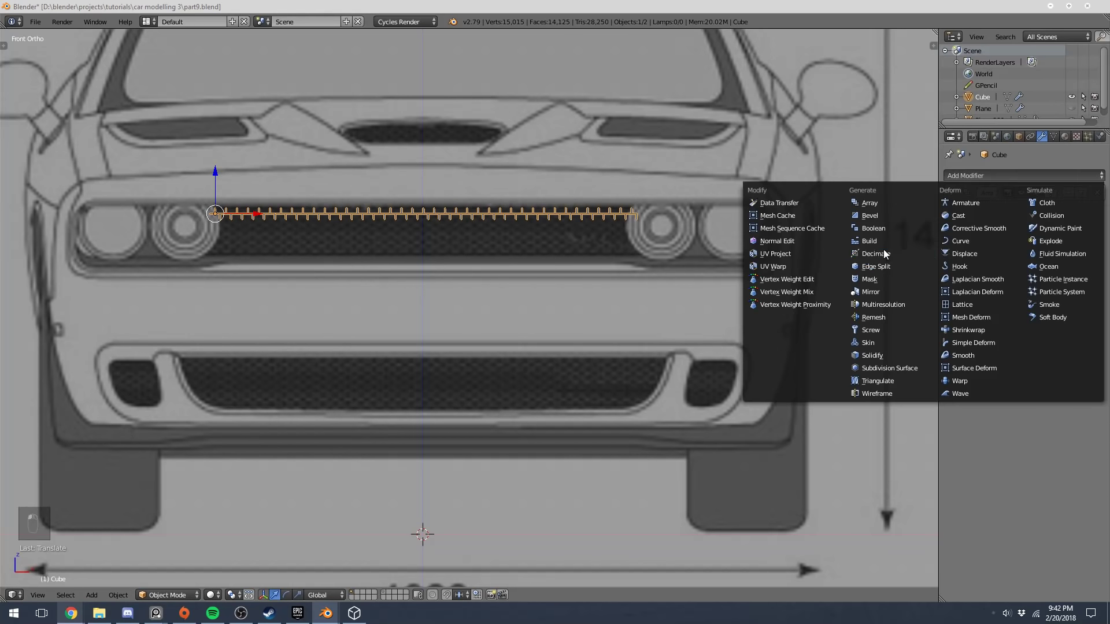
left_click(877, 205)
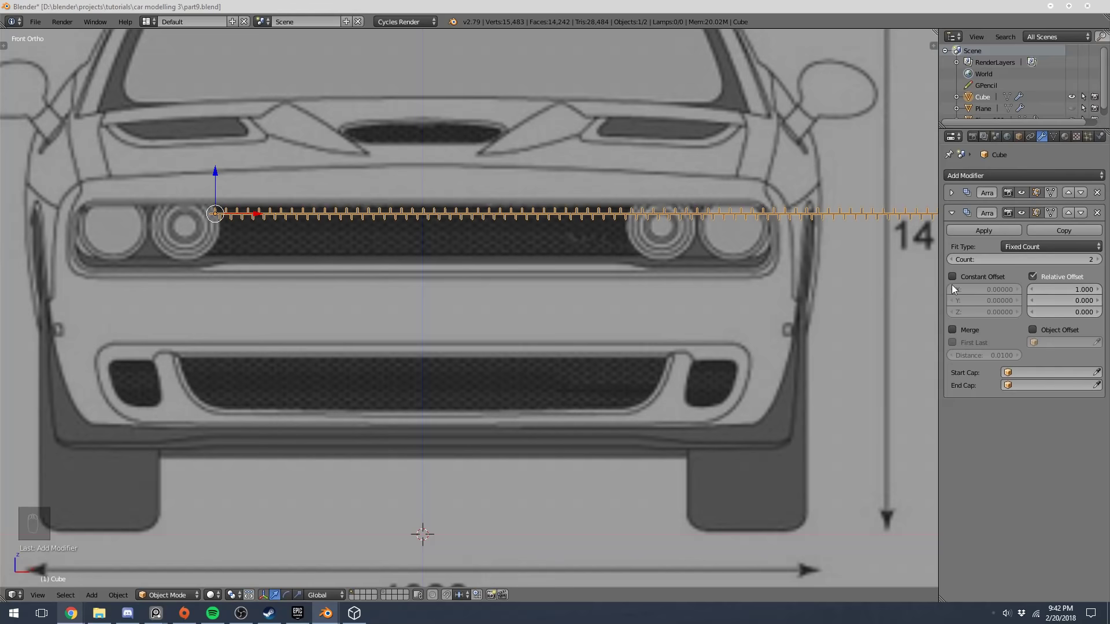
scroll(670, 241, "down", 3)
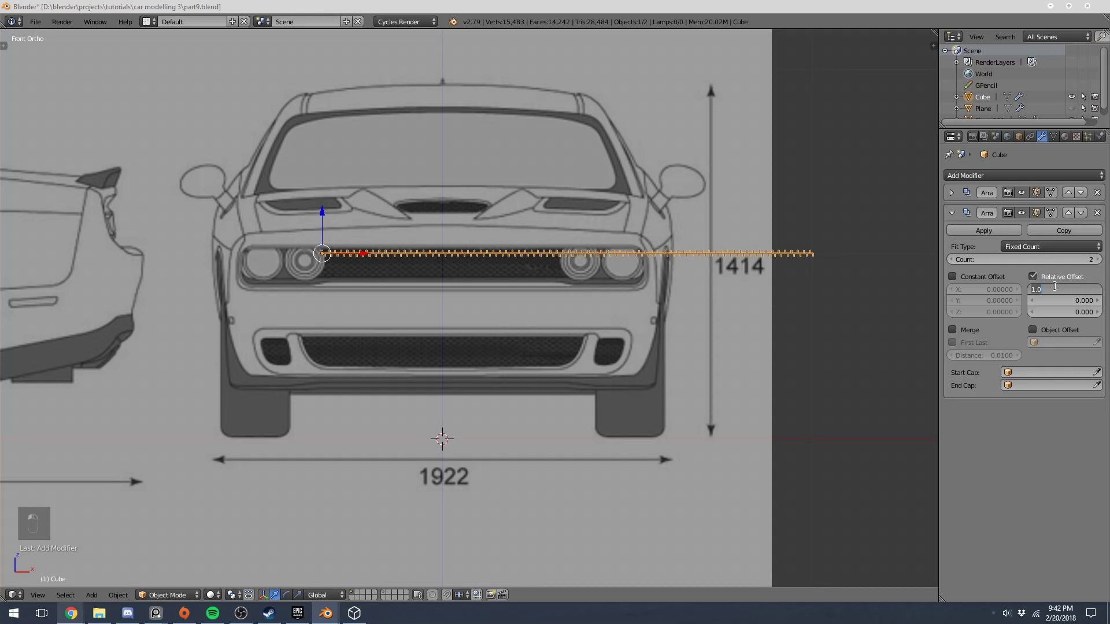
key("Tab")
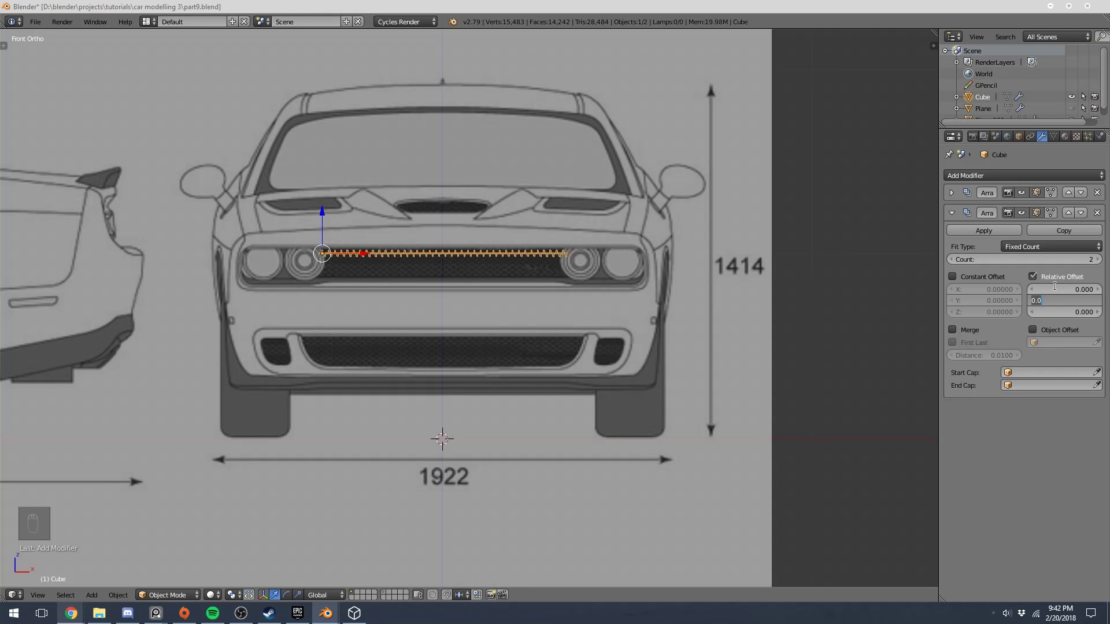
key("Tab")
type("-1")
key("Return")
Duplicate the horizontal strip in Edit Mode and move the copy down along Z to the lower end of the hanging vertical strip
scroll(418, 275, "up", 8)
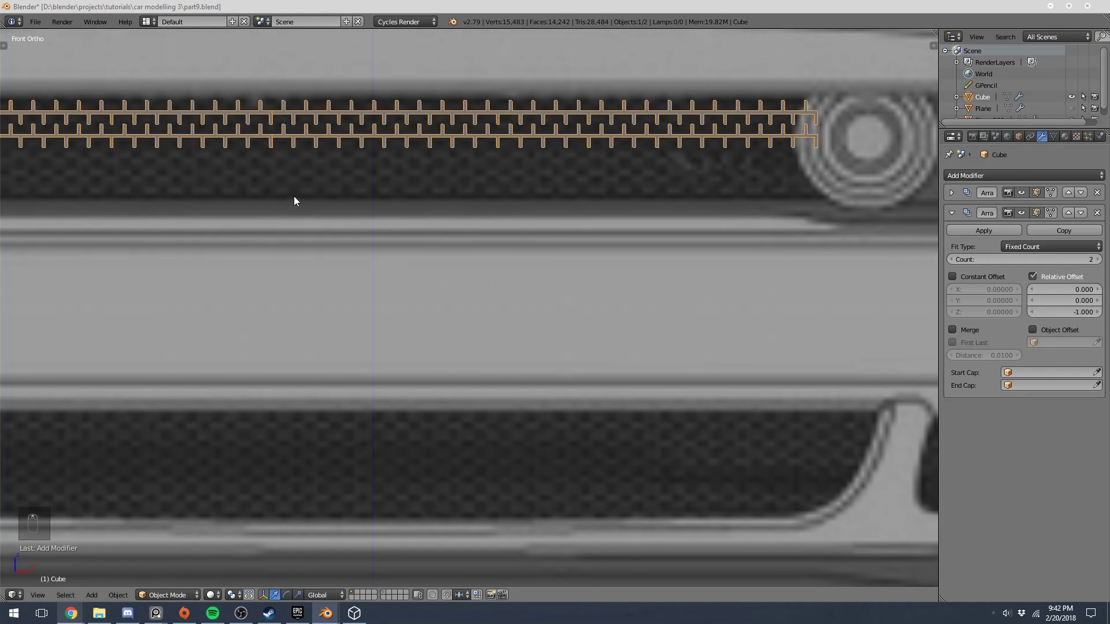
middle_click_drag(293, 196, 425, 329, "shift")
scroll(198, 319, "up", 2)
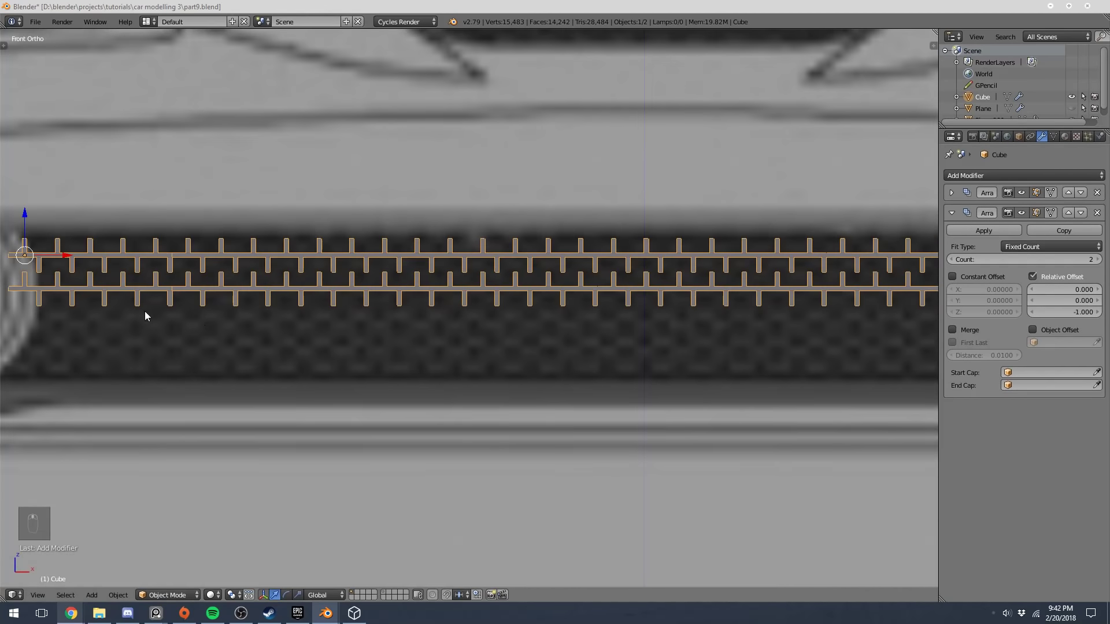
middle_click_drag(144, 311, 452, 335, "shift")
scroll(453, 335, "up", 2)
scroll(452, 335, "up", 2)
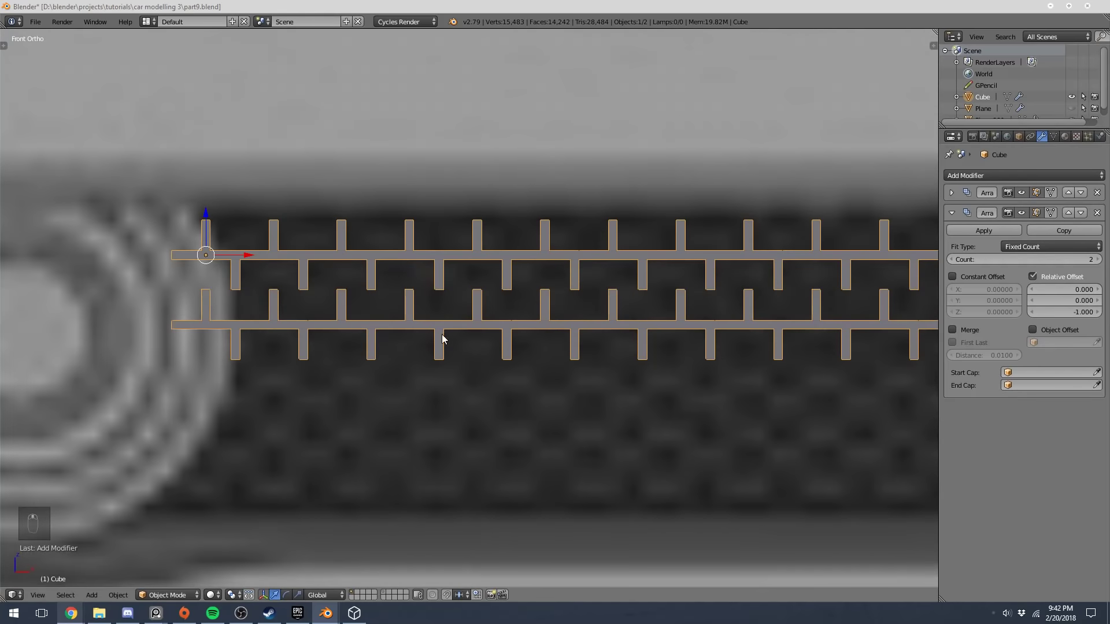
key("Tab")
key("a")
key("a")
key("l")
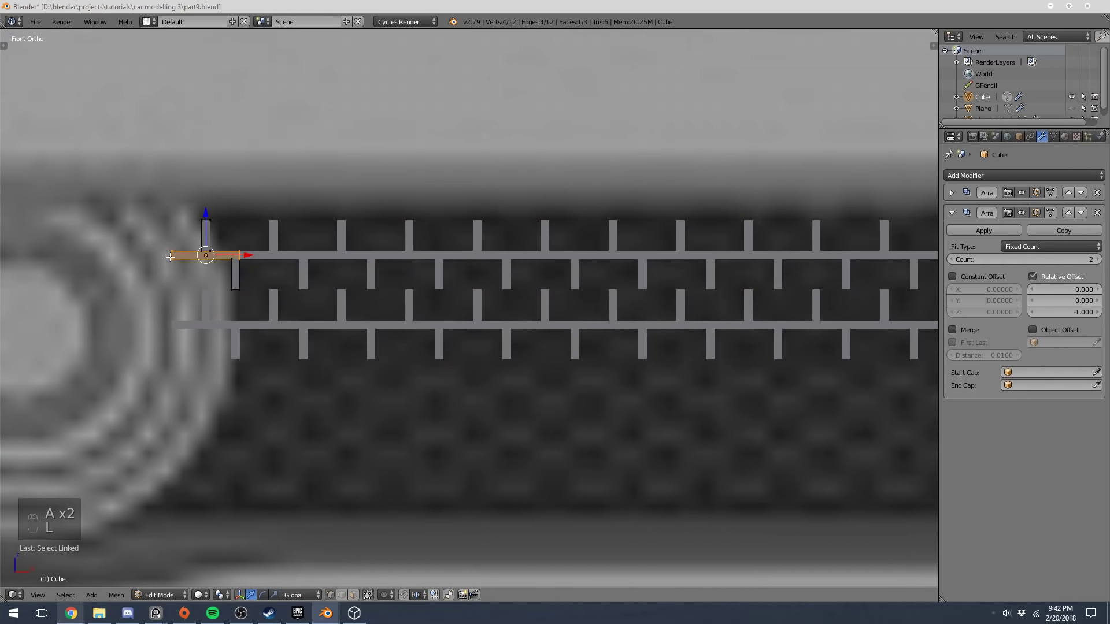
key("shift+d")
key("g")
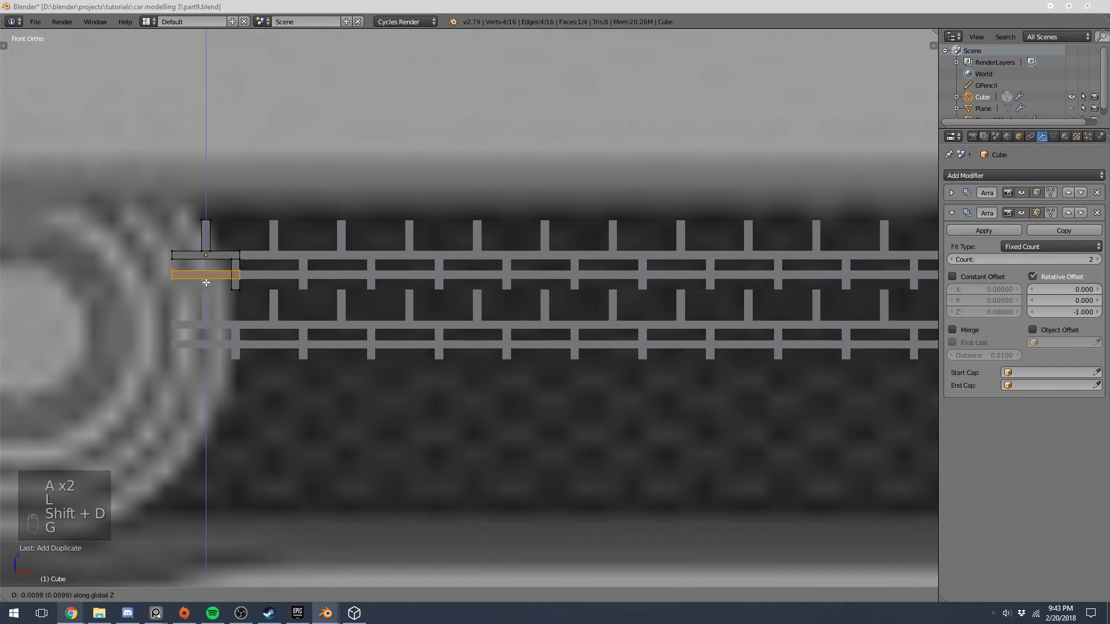
left_click(198, 328)
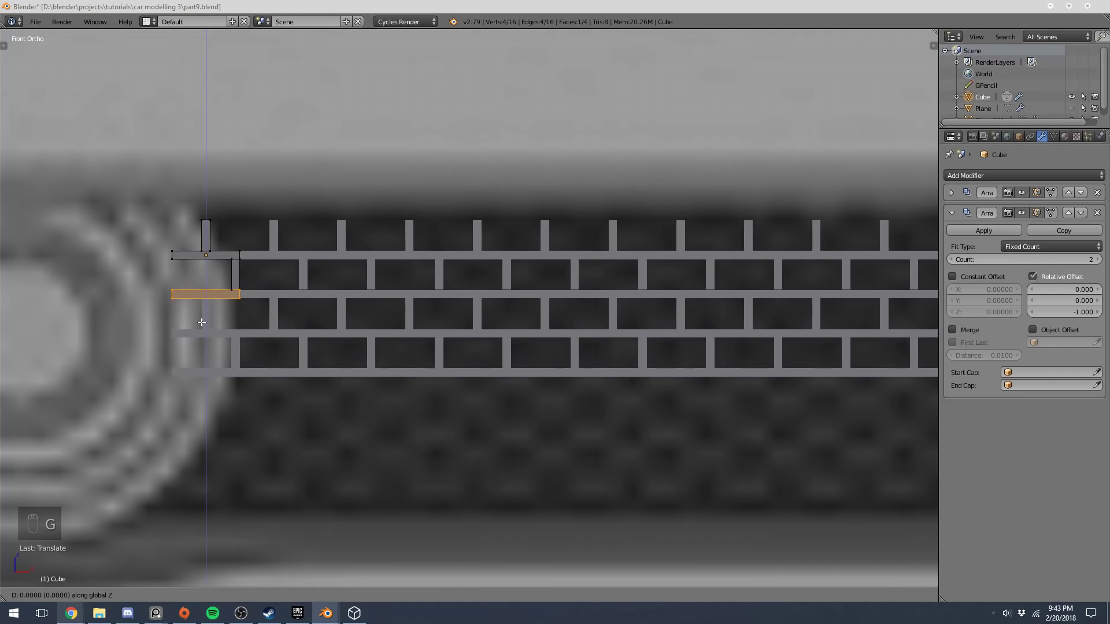
key("Tab")
Increase the second array's count to 4 so the mesh rows fill the upper grille's height
scroll(490, 348, "down", 5)
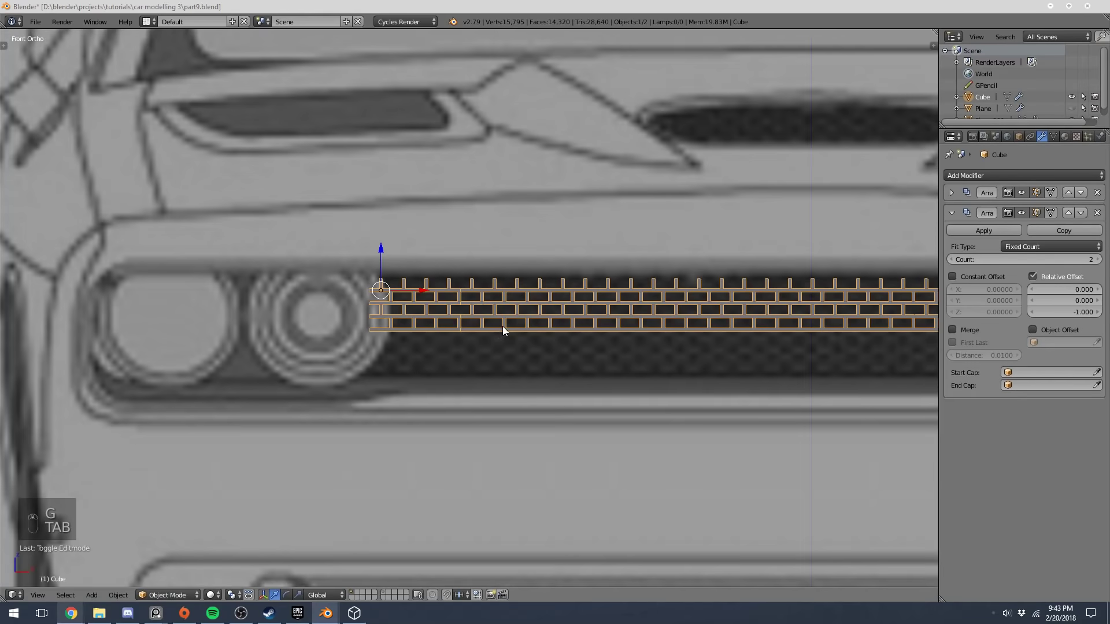
middle_click_drag(499, 327, 358, 299, "shift")
scroll(513, 275, "down", 3)
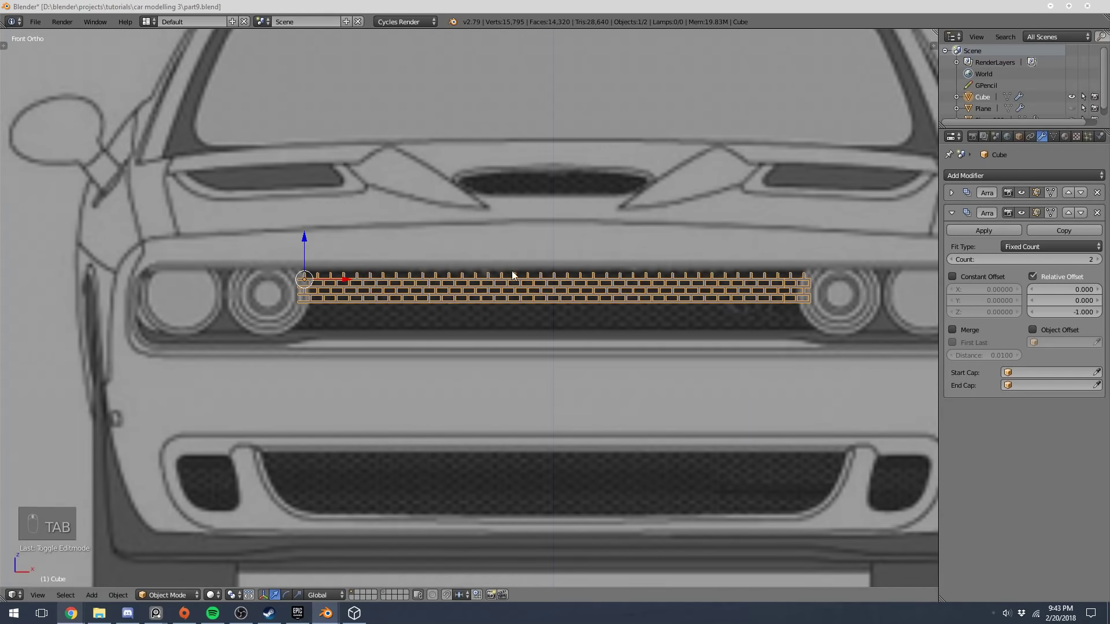
left_click(1098, 260)
left_click(1099, 260)
Reselect the grille mesh, shift it slightly along global Z to fit the upper grille opening in front view, and deselect it
middle_click_drag(427, 266, 448, 277)
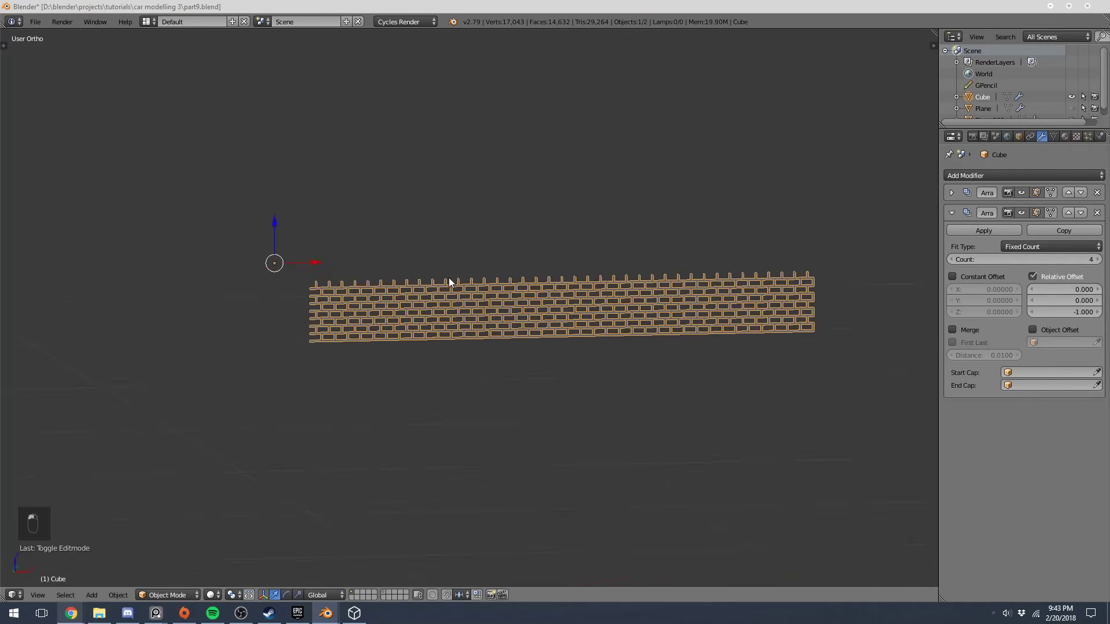
key("a")
right_click(410, 287)
key("KP_3")
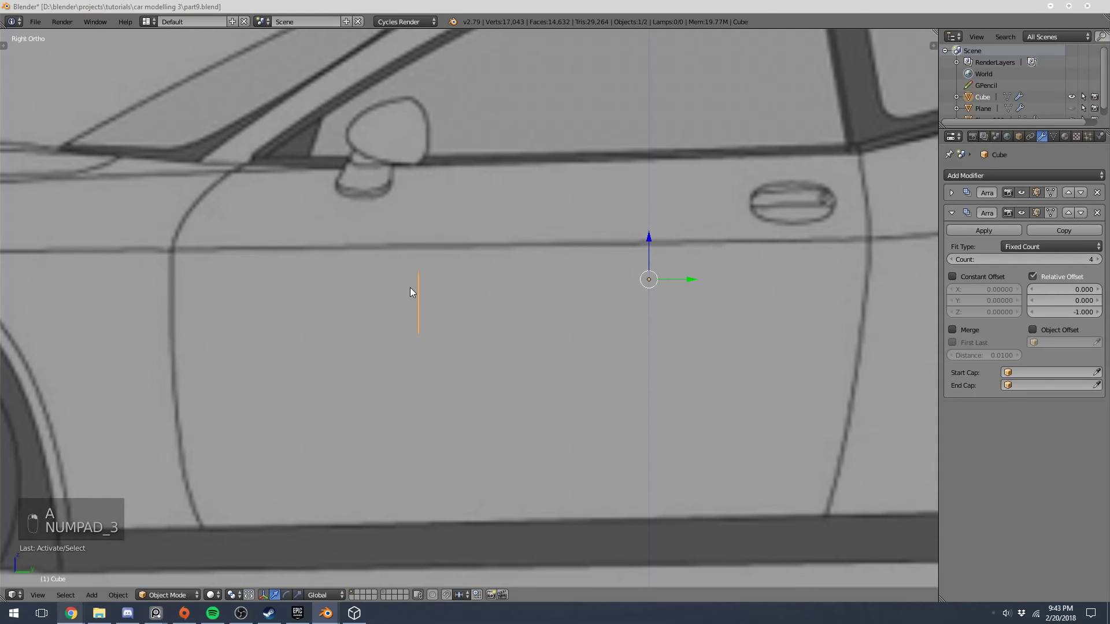
key("KP_1")
scroll(411, 287, "up", 4)
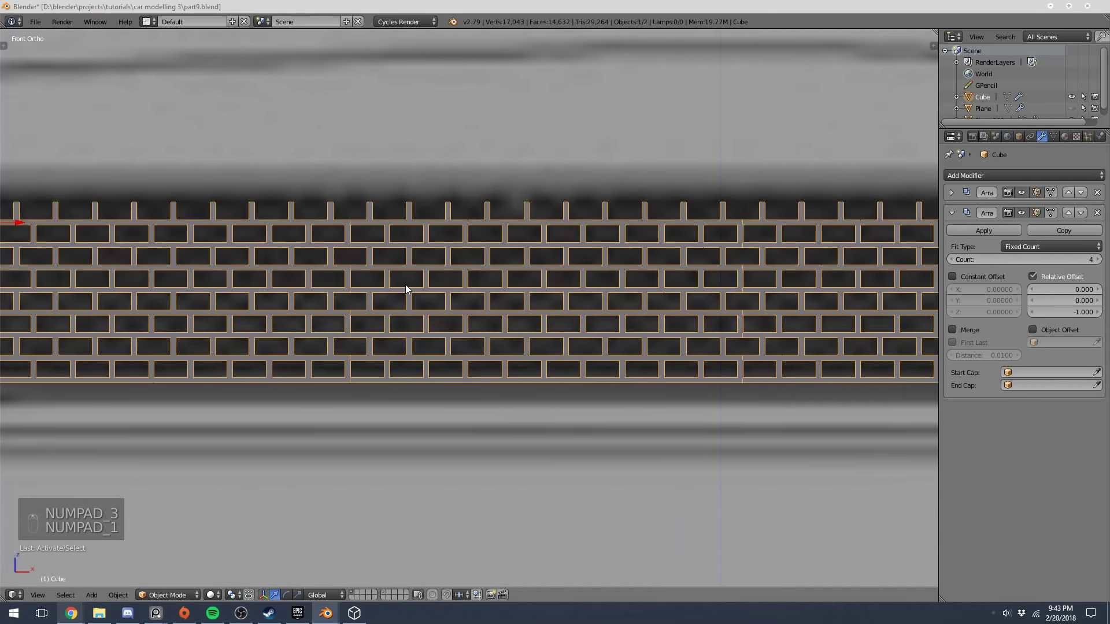
scroll(405, 286, "down", 2)
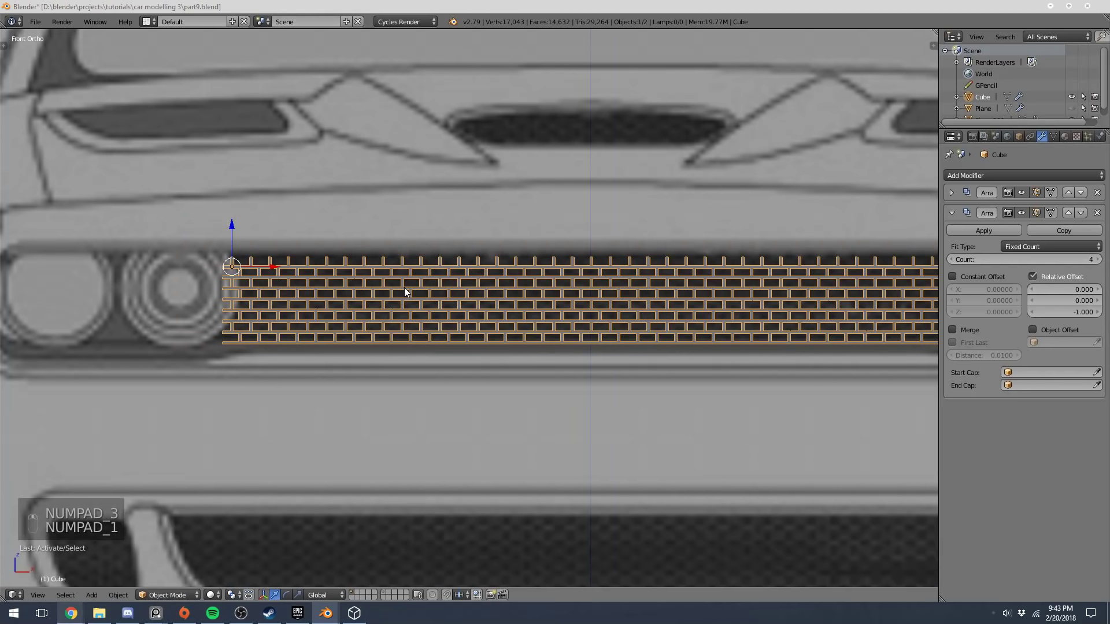
key("g")
key("z")
left_click(371, 259)
scroll(374, 258, "down", 4)
key("a")
middle_click_drag(373, 258, 412, 315)
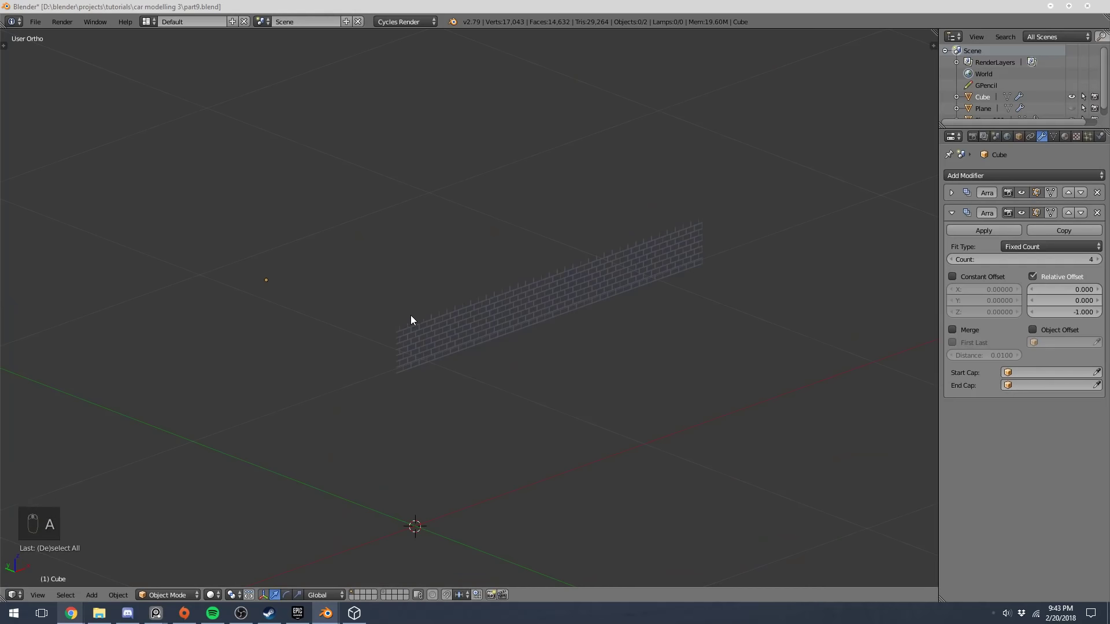
Unhide the car body, select only the grille mesh and move it forward along Y to the front end
key("alt+h")
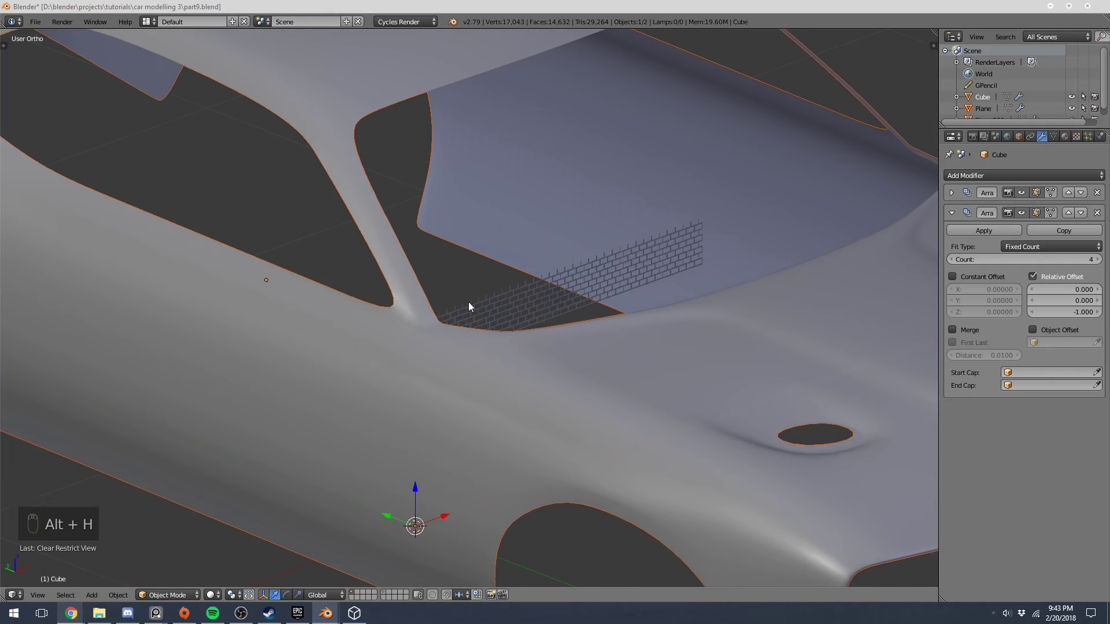
right_click(491, 308)
middle_click_drag(491, 305, 276, 272)
left_click_drag(301, 282, 756, 426)
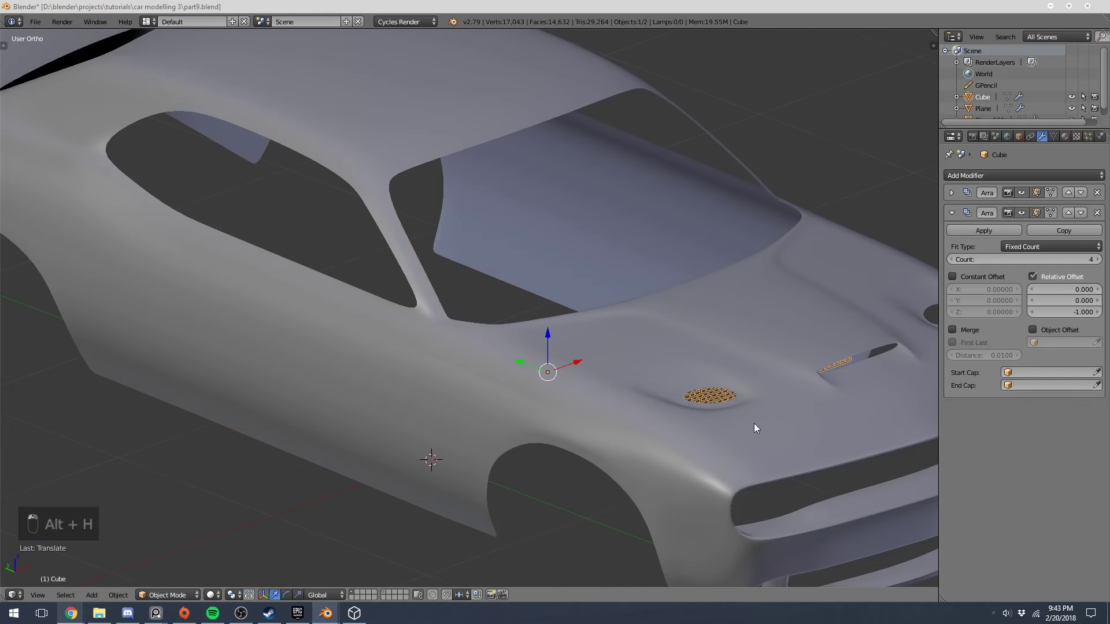
middle_click_drag(756, 426, 343, 222)
left_click_drag(239, 215, 417, 316)
Fine-tune the grille mesh's Y position in right view so it sits just inside the upper grille opening
key("KP_3")
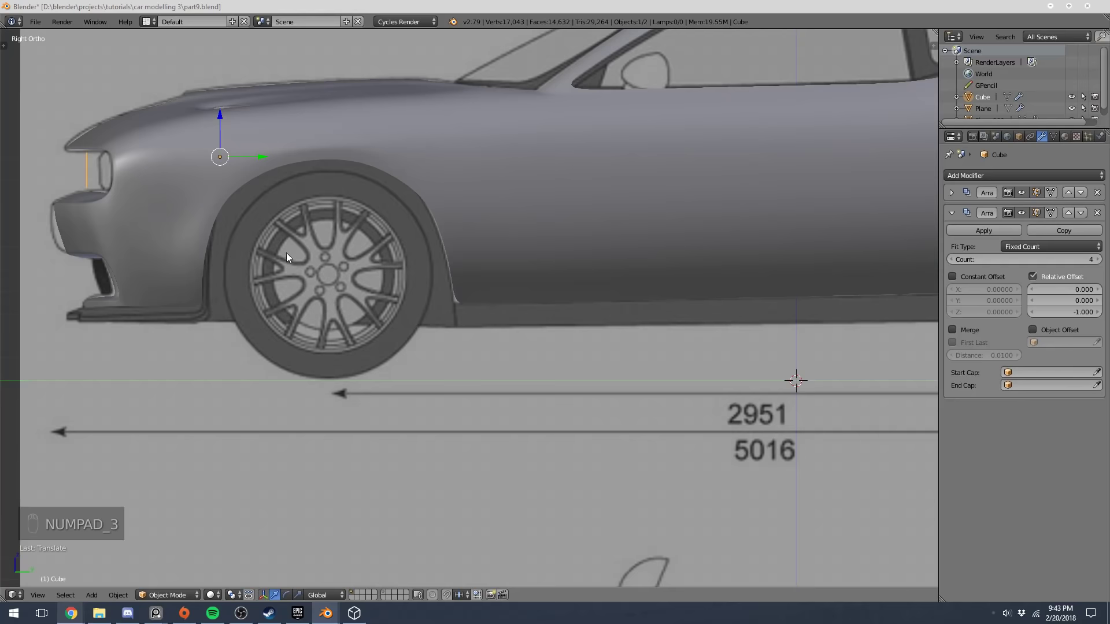
middle_click_drag(229, 168, 374, 222, "shift")
left_click_drag(393, 210, 404, 213)
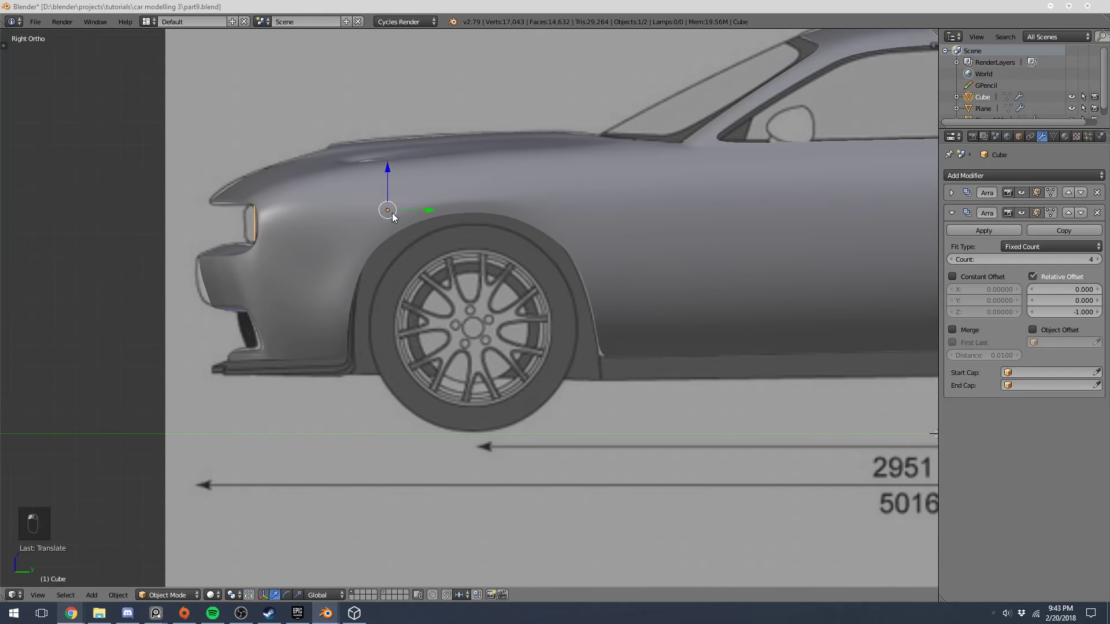
middle_click_drag(403, 213, 493, 237)
Examine the grille mesh's strips and its fit in the upper opening from the front
key("KP_1")
key("Tab")
middle_click_drag(229, 207, 442, 271, "shift")
scroll(514, 265, "up", 7)
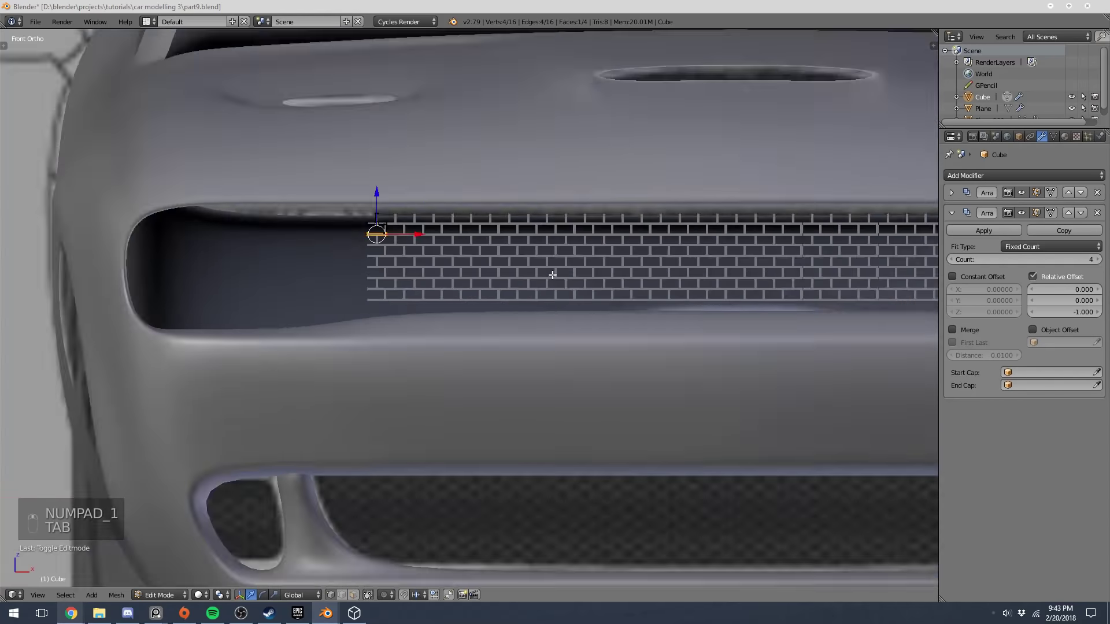
middle_click_drag(258, 171, 388, 269, "shift")
scroll(585, 304, "up", 6)
key("Tab")
key("Tab")
key("a")
key("a")
key("a")
key("a")
key("Tab")
scroll(480, 283, "up", 5)
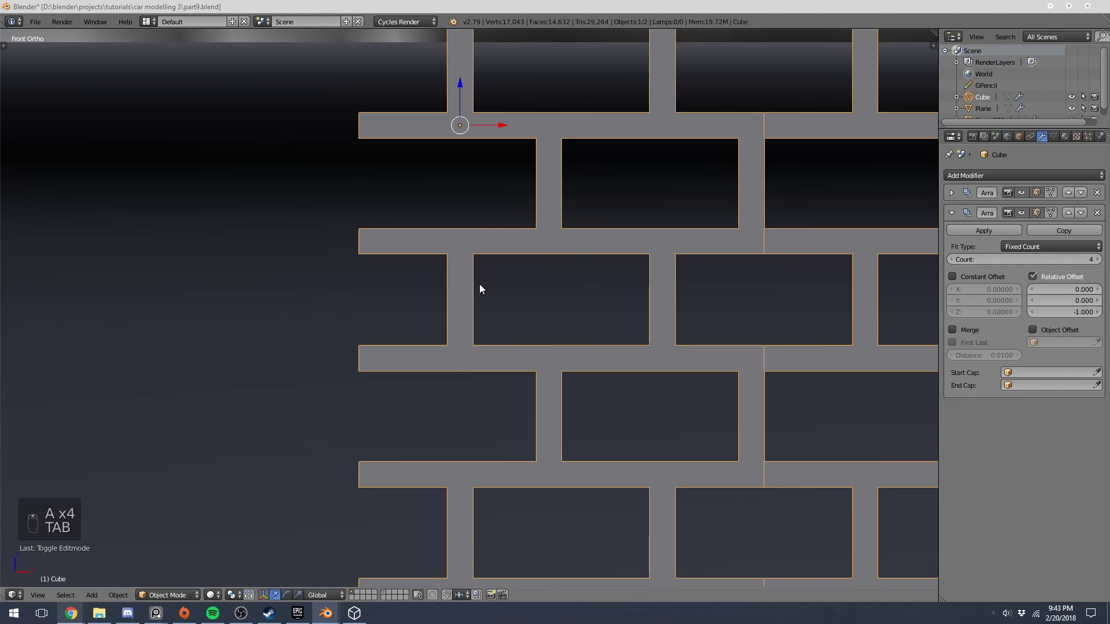
scroll(480, 284, "down", 8)
scroll(478, 288, "up", 1)
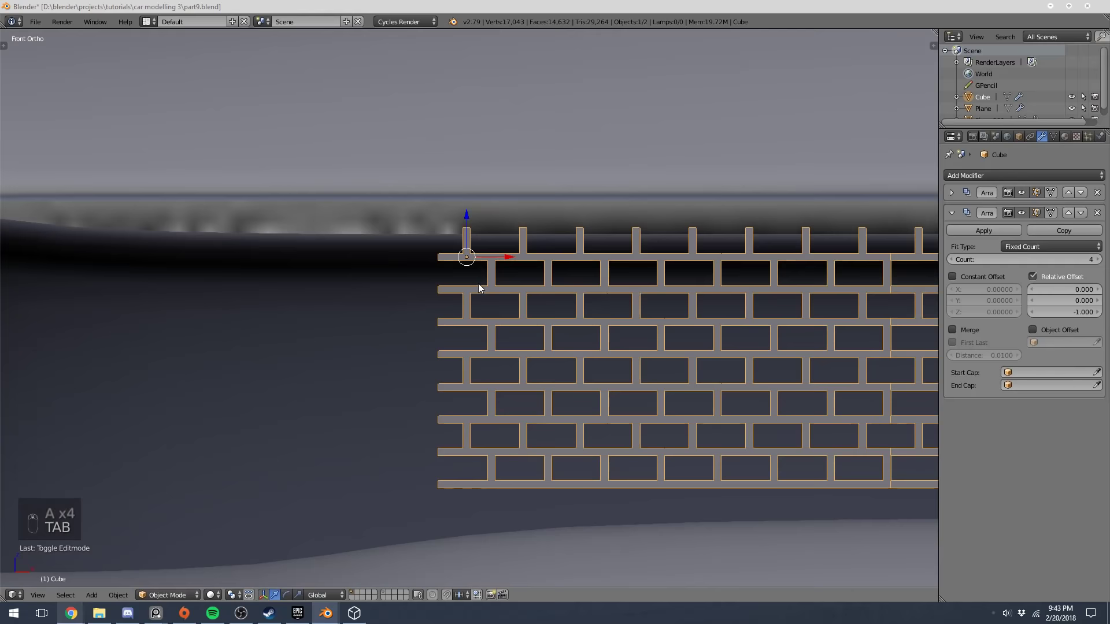
scroll(480, 286, "down", 5)
middle_click_drag(673, 312, 408, 304, "shift")
scroll(446, 282, "down", 4)
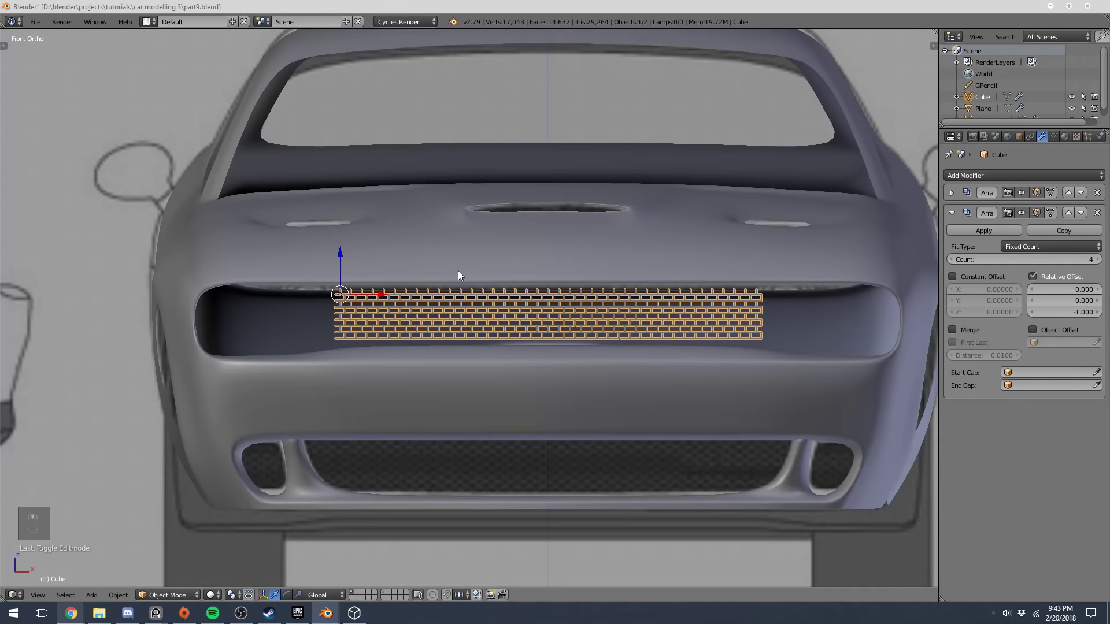
Compare the grille mesh's depth with the front bumper's curvature in a wireframe top view
key("z")
key("z")
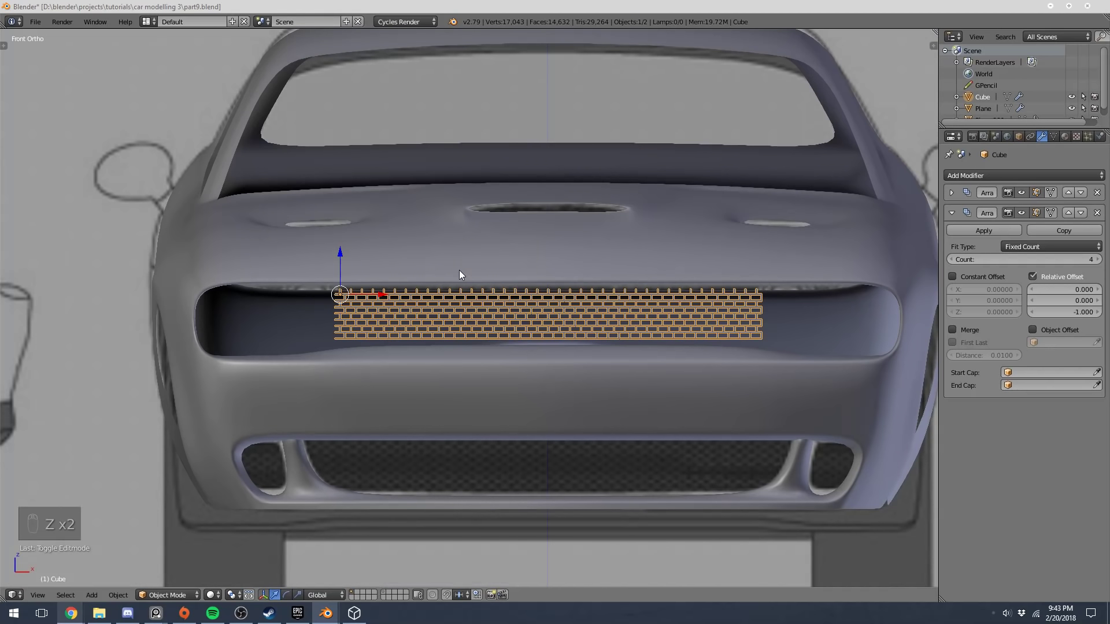
key("KP_7")
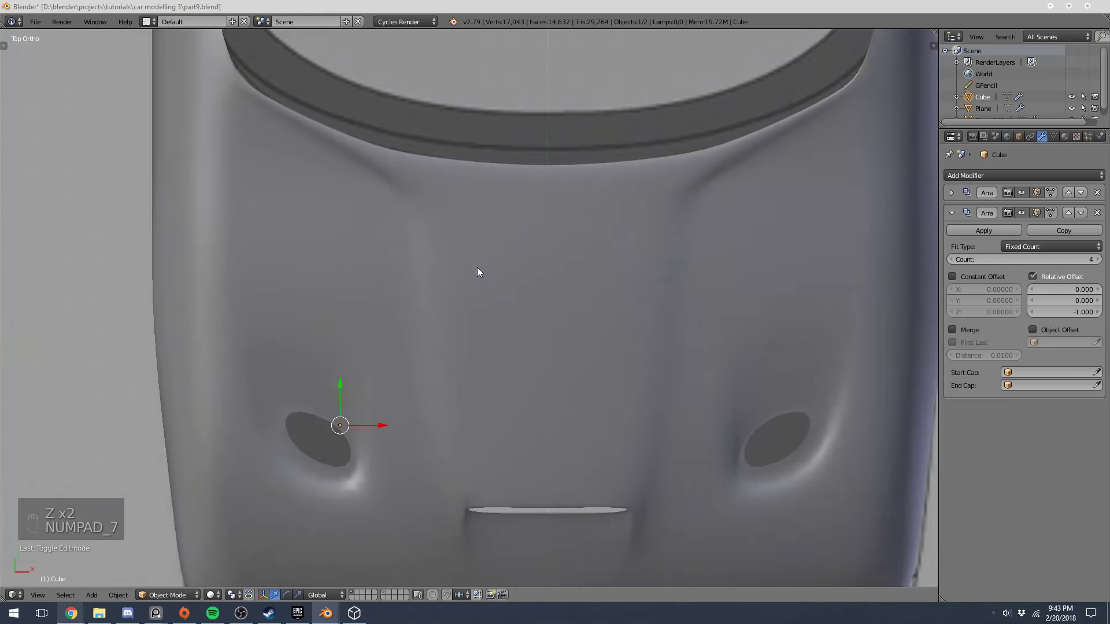
key("z")
scroll(630, 477, "up", 5)
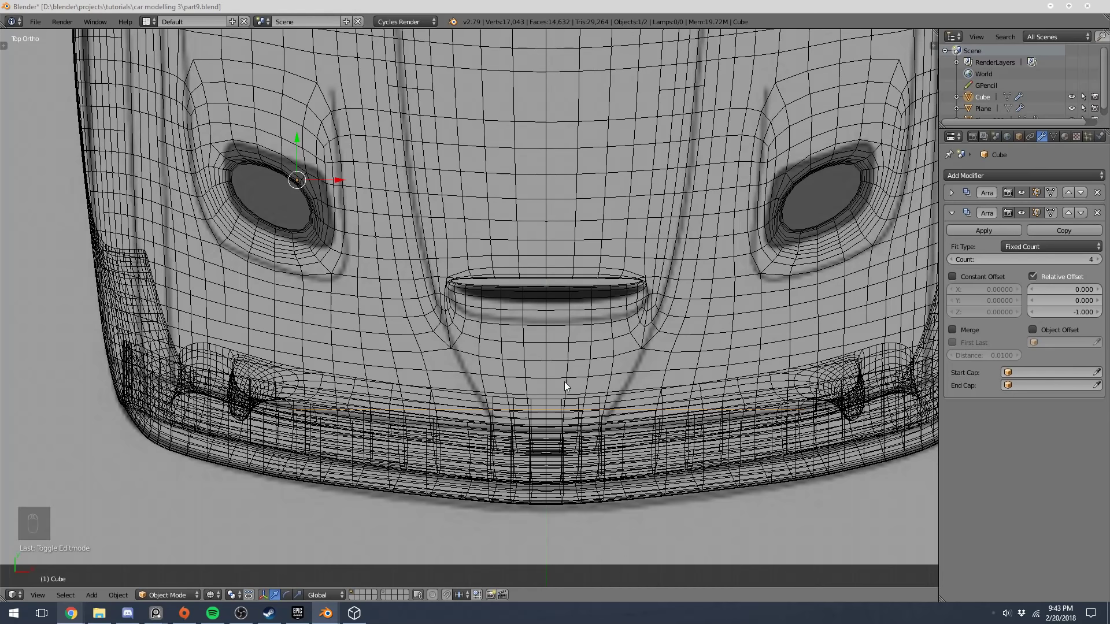
key("z")
scroll(494, 379, "down", 3)
Reselect the grille mesh, lower it slightly along global Z in front view, and deselect it
key("KP_1")
key("a")
key("a")
scroll(431, 312, "up", 6)
scroll(428, 307, "down", 1)
left_click(440, 311)
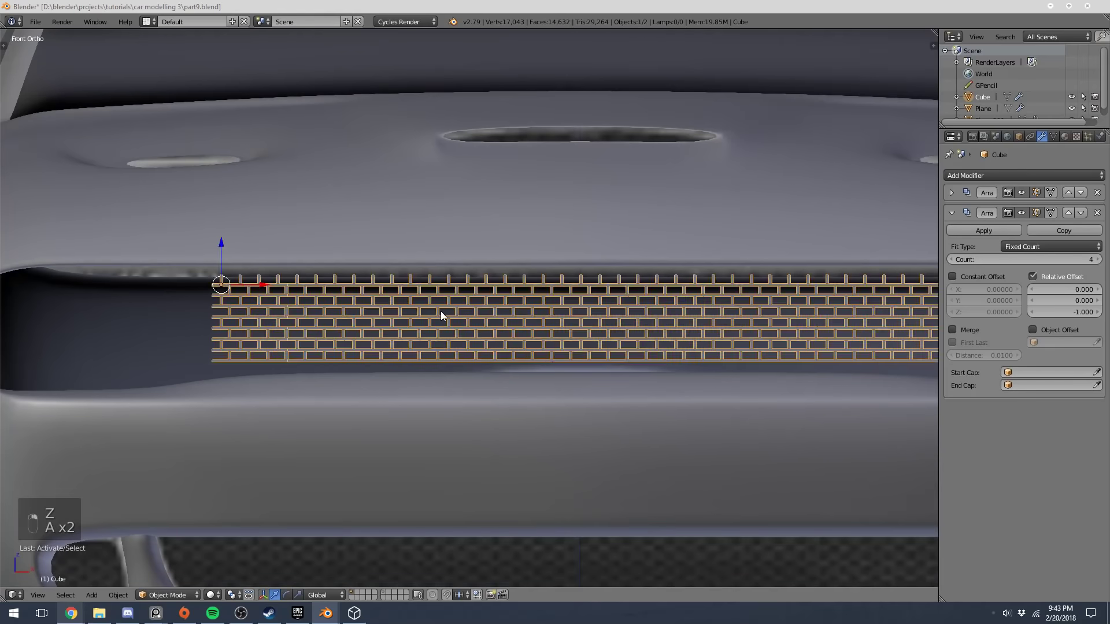
key("g")
key("z")
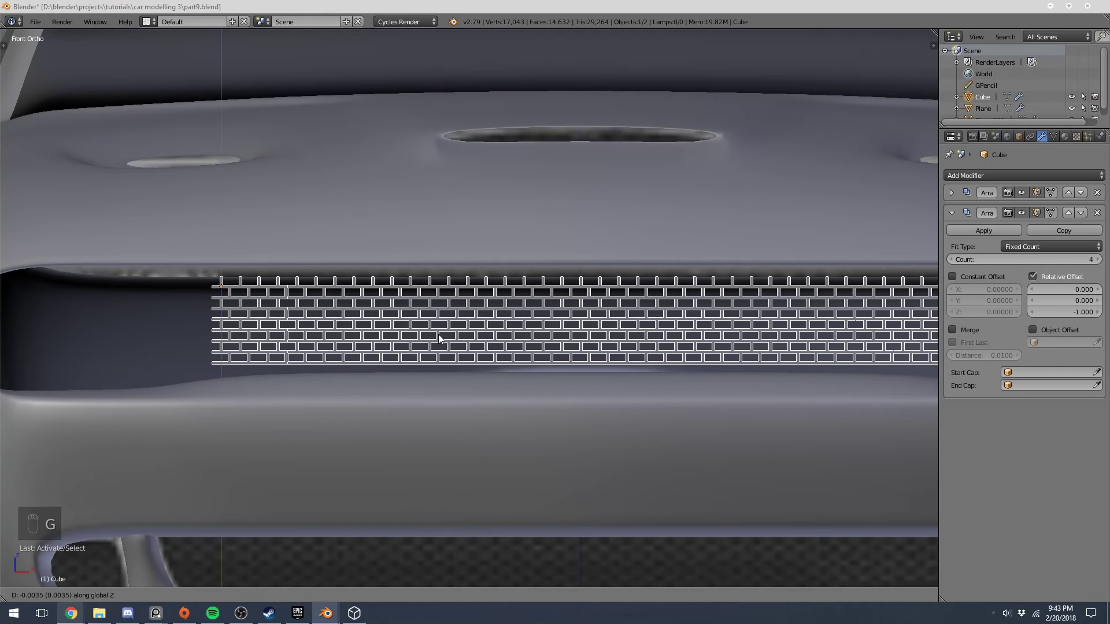
left_click(438, 335)
scroll(446, 330, "down", 5)
key("a")
middle_click_drag(533, 302, 588, 284)
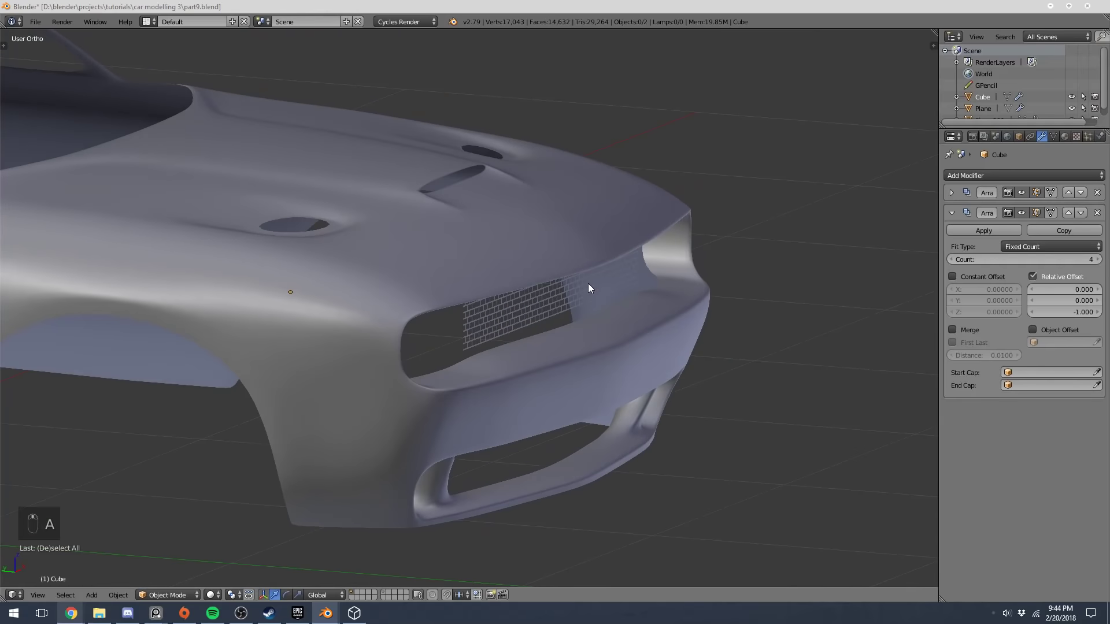
Collapse the second Array modifier's settings, reset the 3D cursor to the world centre and add a lattice there
left_click(952, 213)
middle_click_drag(858, 248, 637, 297)
key("KP_3")
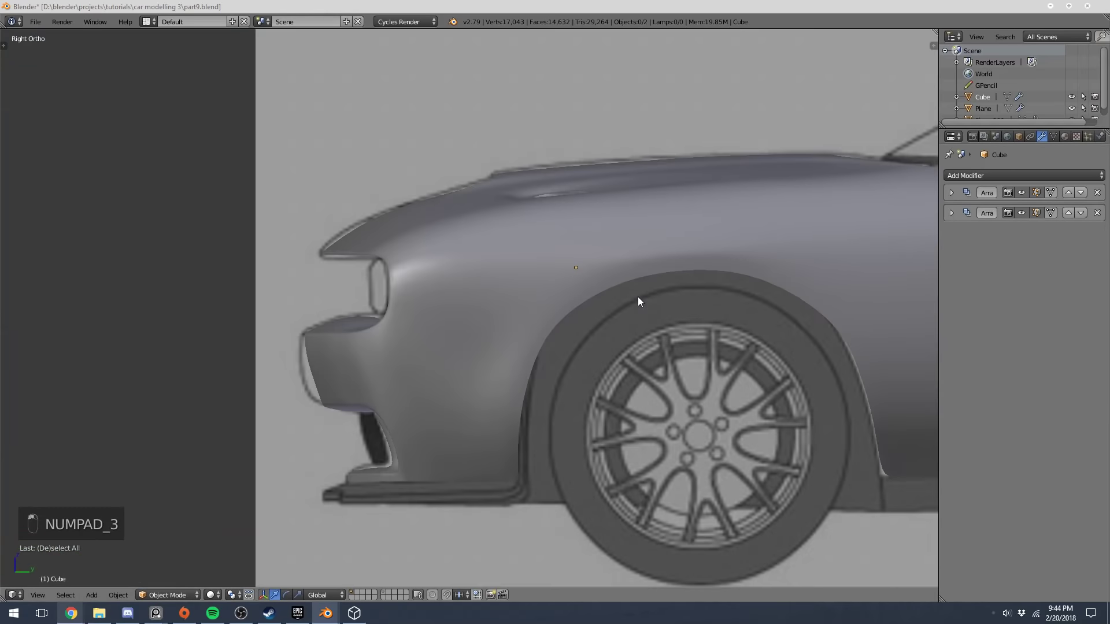
key("KP_1")
key("shift+c")
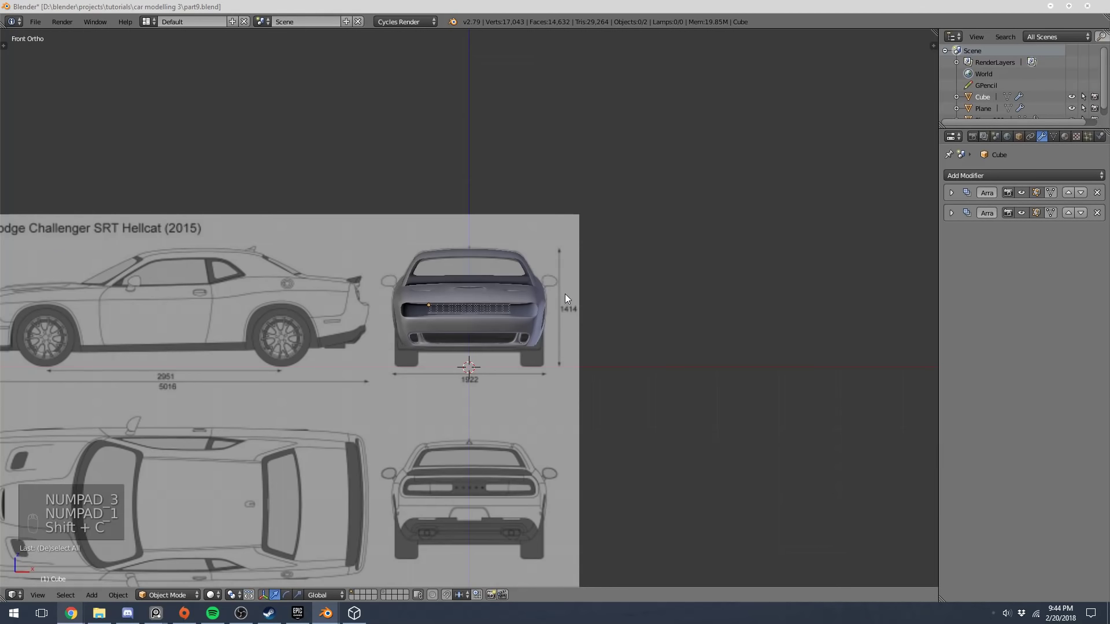
scroll(561, 293, "up", 5)
key("shift+a")
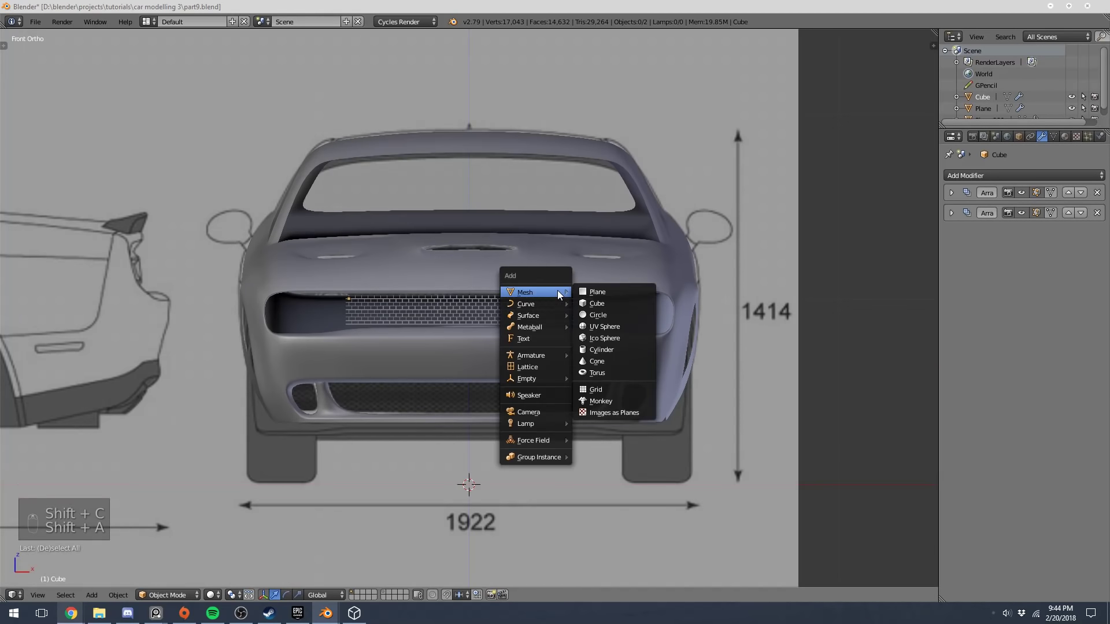
left_click(554, 365)
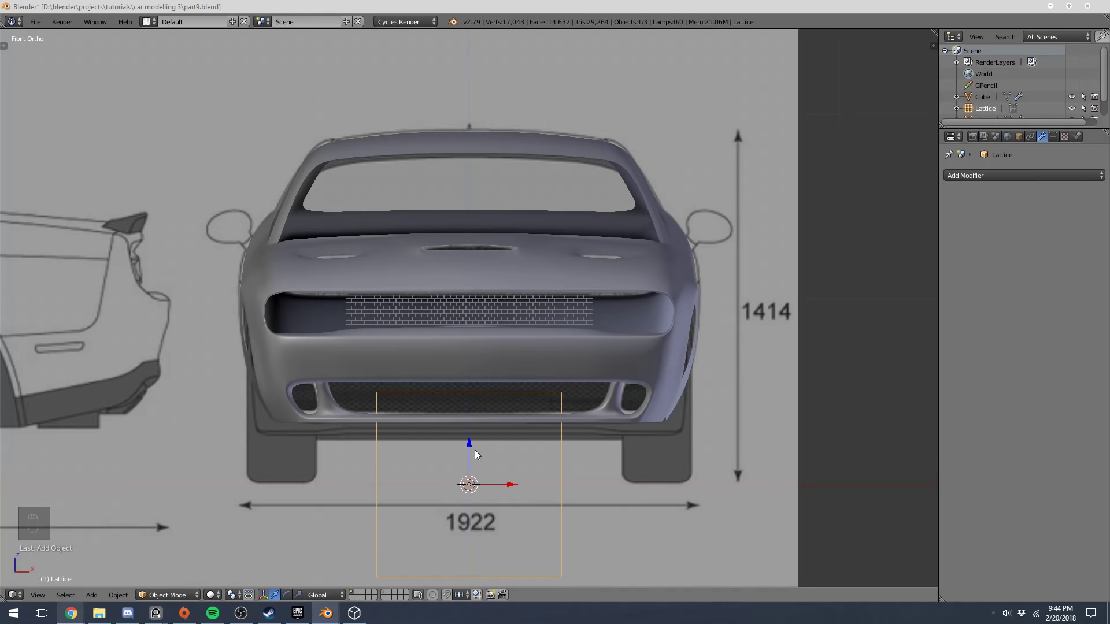
Raise the lattice along Z to the upper grille and scale it down uniformly to about the opening's height
scroll(577, 395, "down", 1)
key("z")
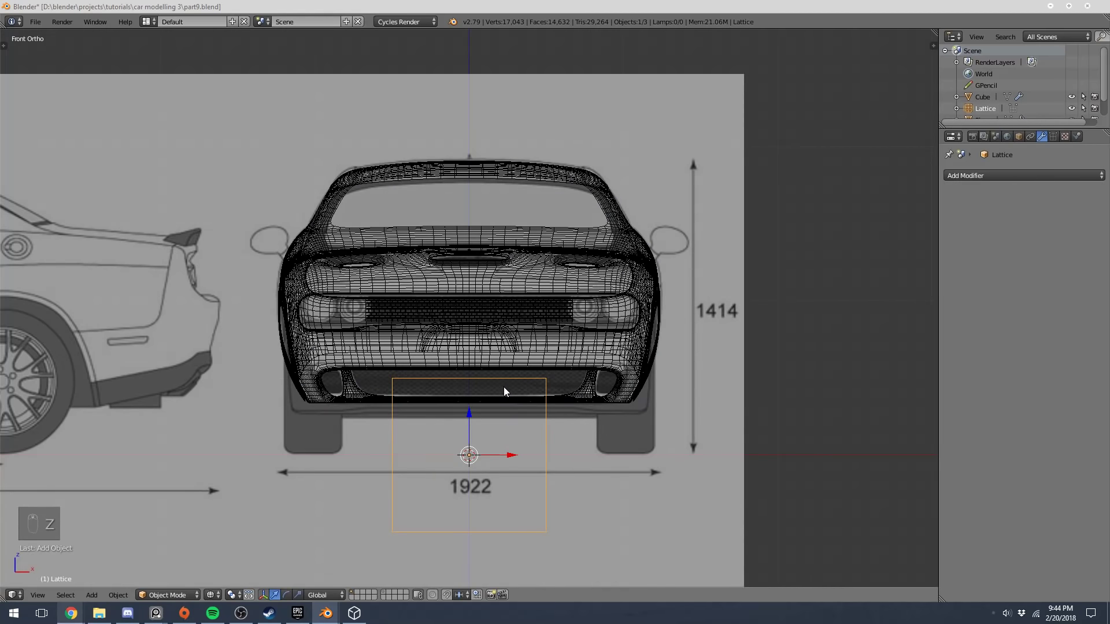
key("z")
scroll(439, 408, "up", 3)
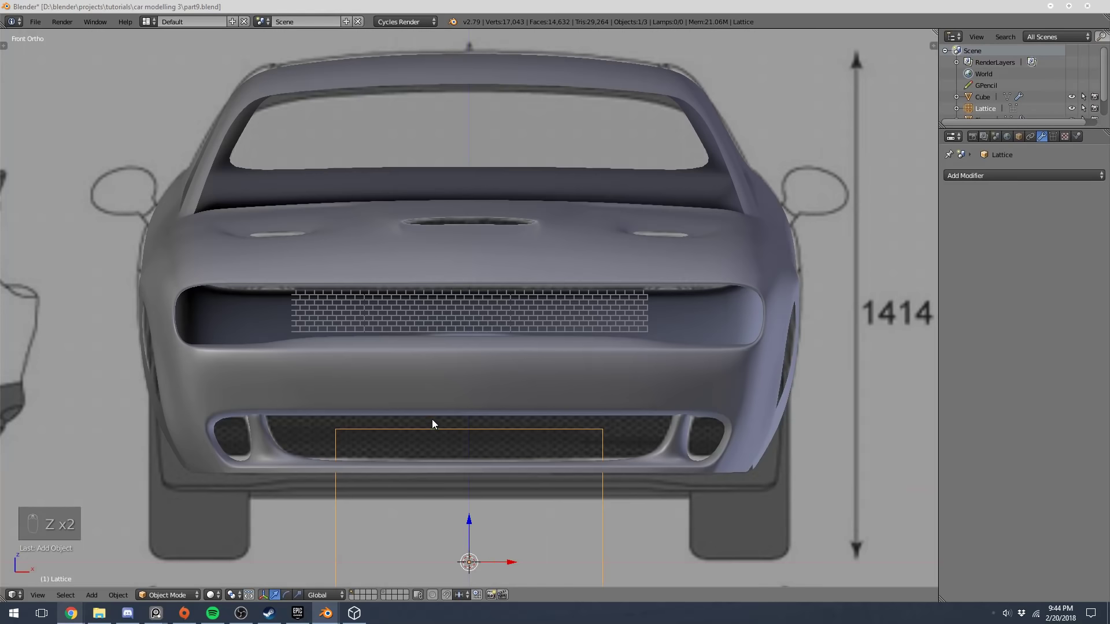
key("g")
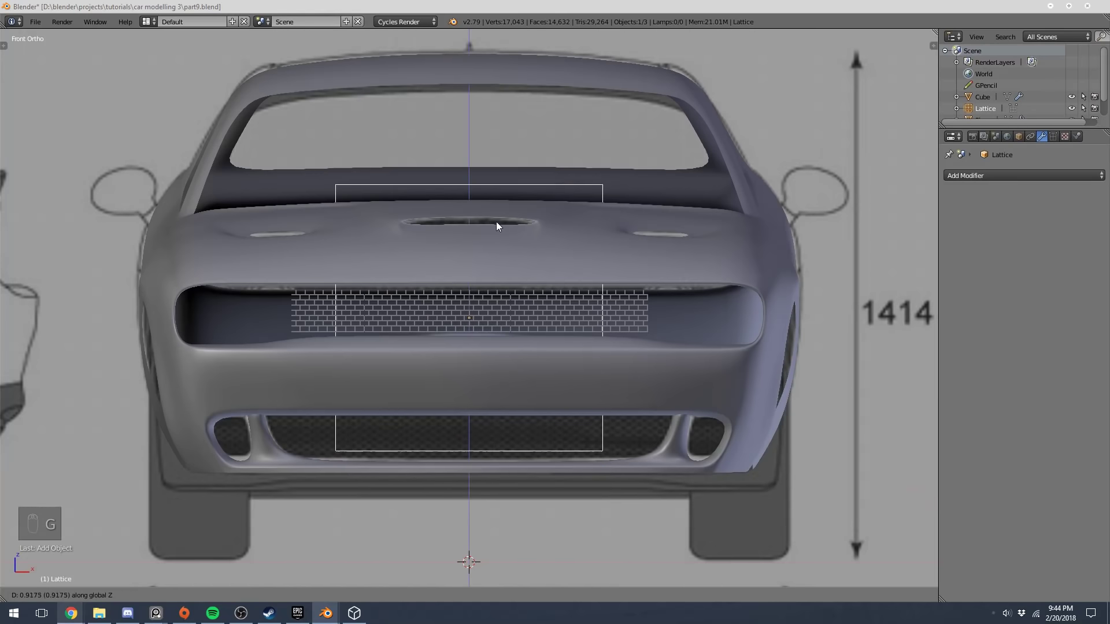
left_click(494, 213)
key("z")
key("s")
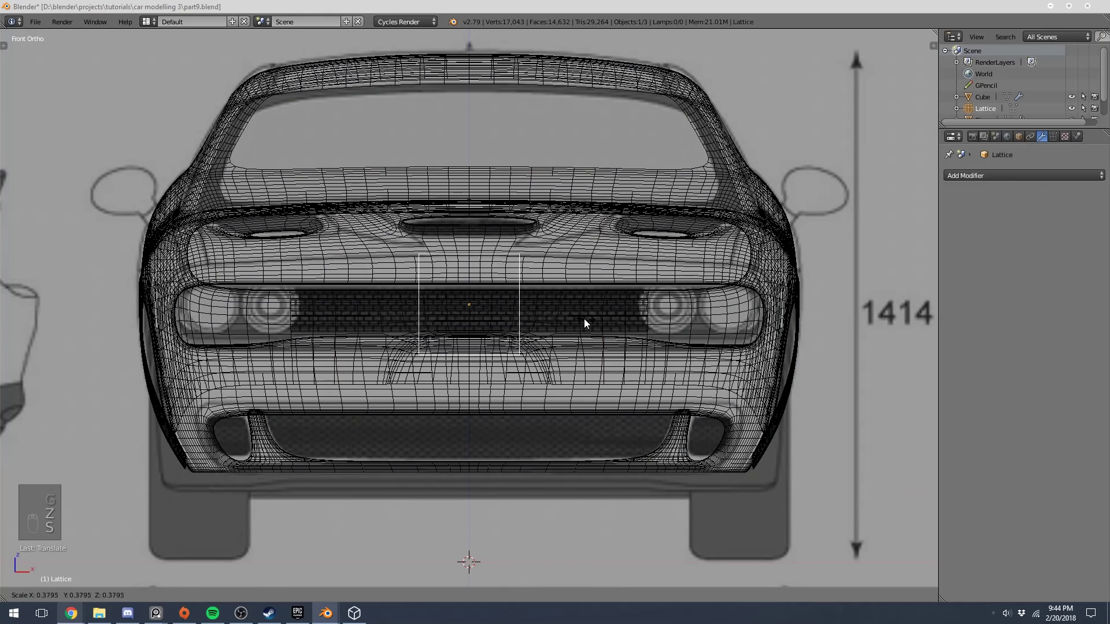
left_click(546, 310)
key("z")
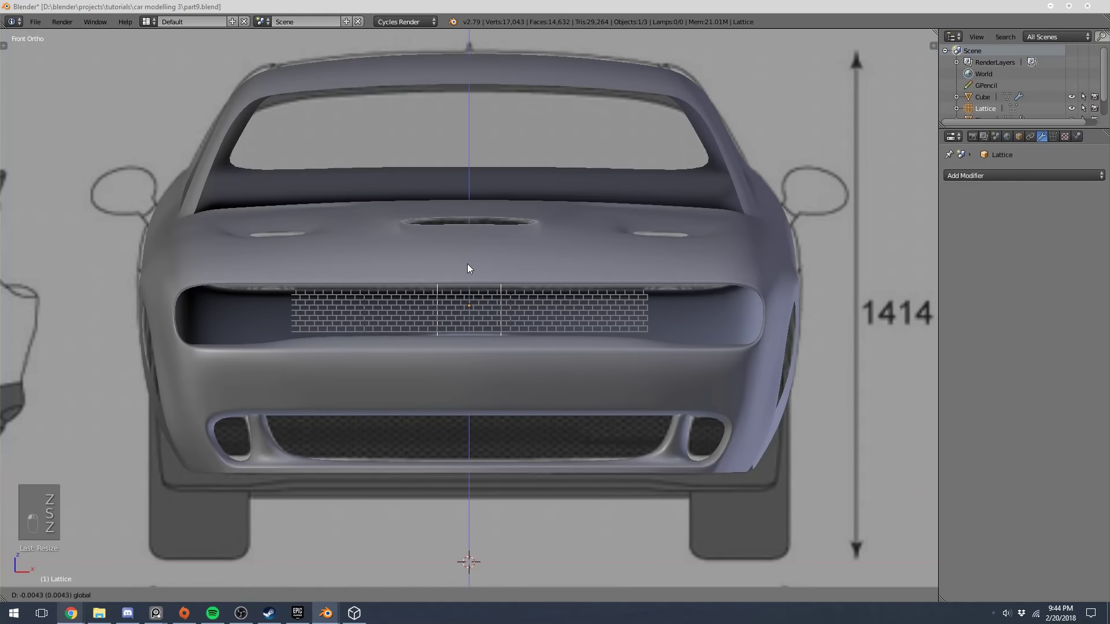
Scale the lattice along X to span the grille mesh's full width, and reduce its Z scale to about 0.87
key("s")
key("x")
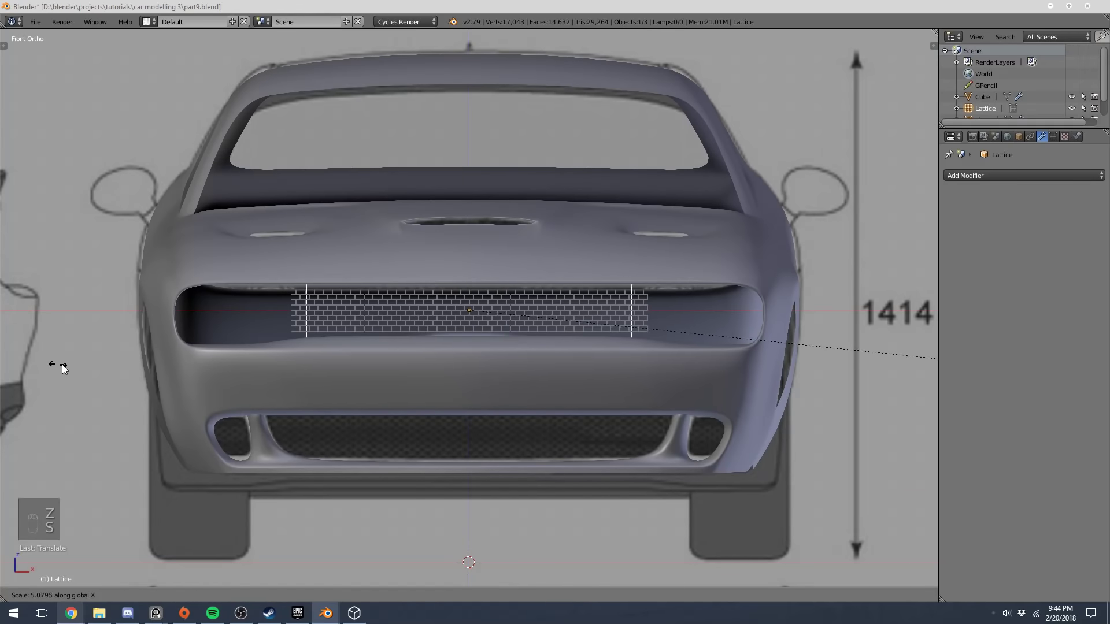
left_click(125, 372)
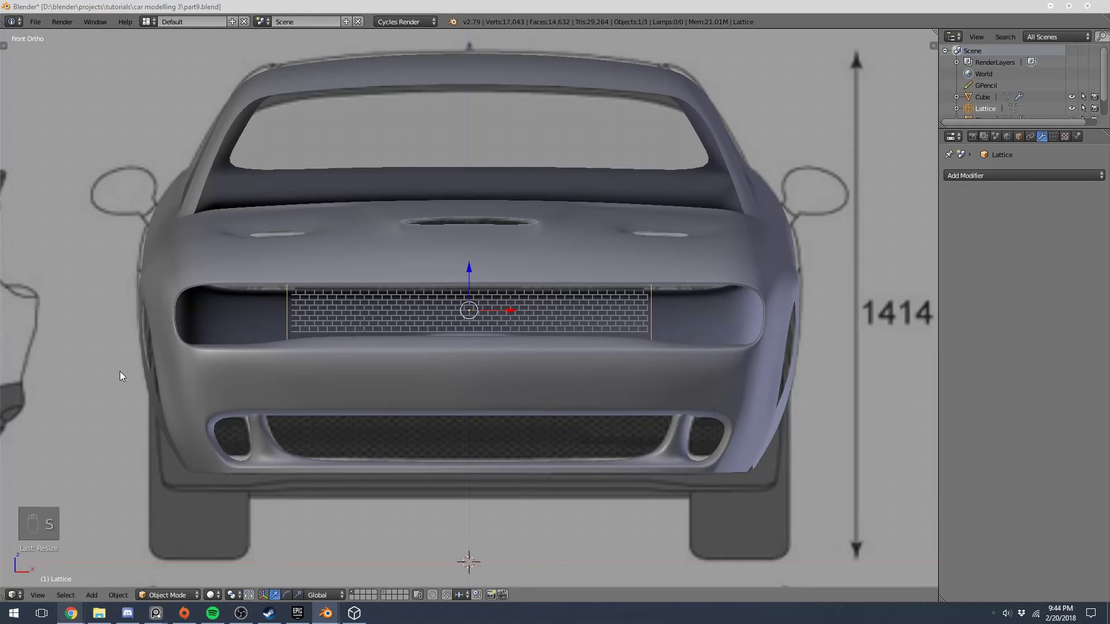
key("z")
key("z")
scroll(636, 388, "up", 2)
key("s")
right_click(723, 378)
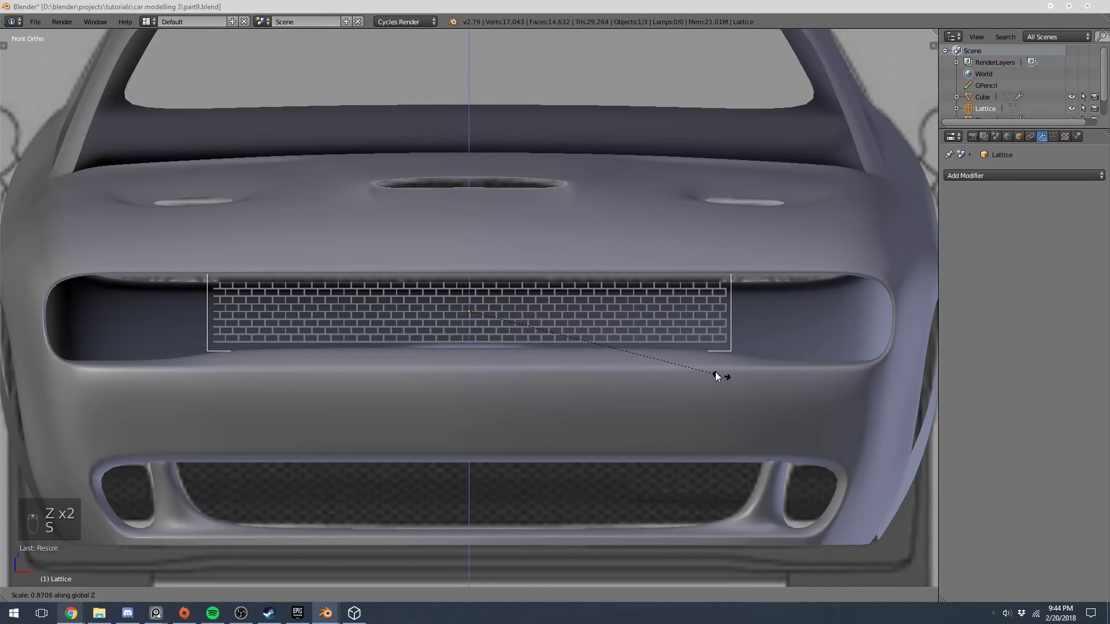
Move the lattice forward along Y in right view until it encloses the grille mesh
middle_click_drag(611, 342, 575, 339)
key("KP_3")
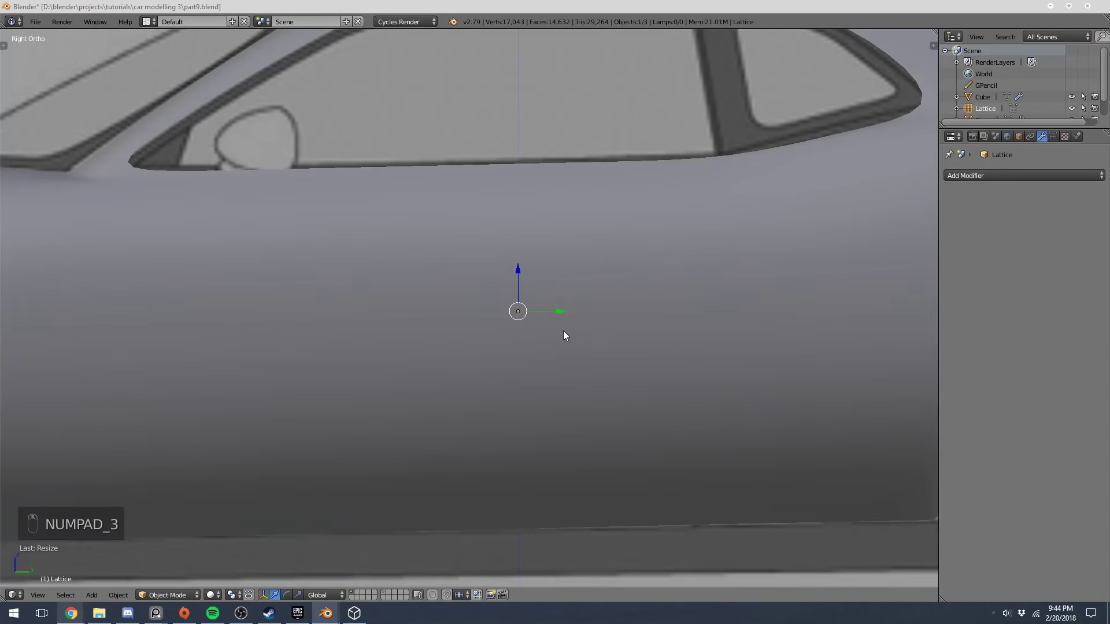
scroll(574, 334, "down", 5)
key("z")
left_click_drag(536, 313, 307, 304)
middle_click_drag(263, 295, 598, 277, "shift")
left_click_drag(645, 291, 402, 285)
middle_click_drag(401, 284, 612, 267, "shift")
scroll(612, 267, "up", 5)
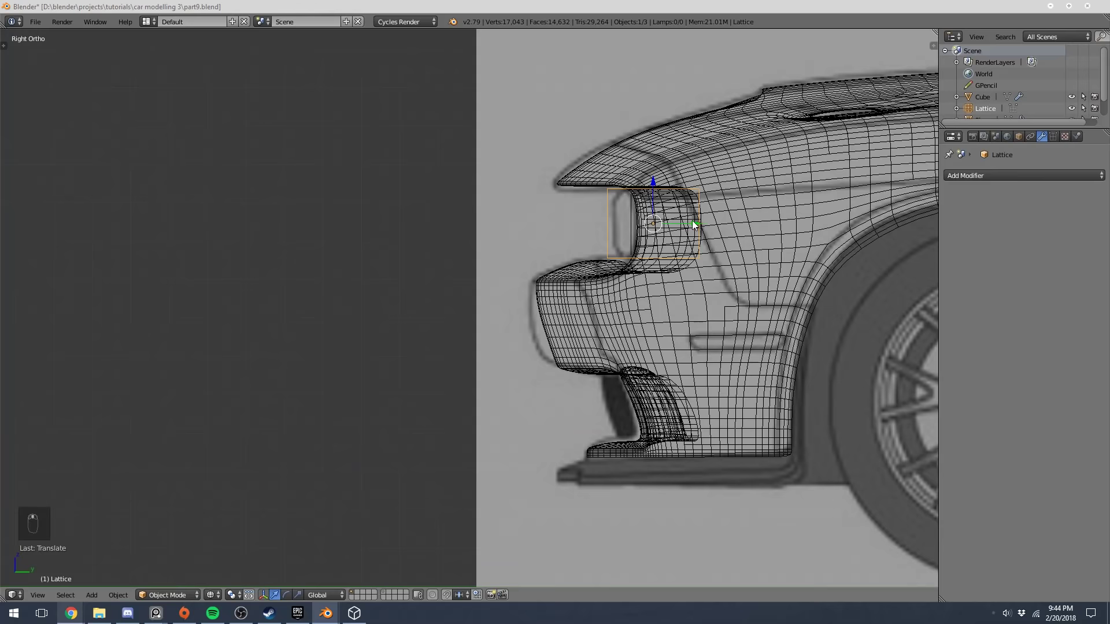
left_click_drag(694, 226, 668, 220)
key("KP_1")
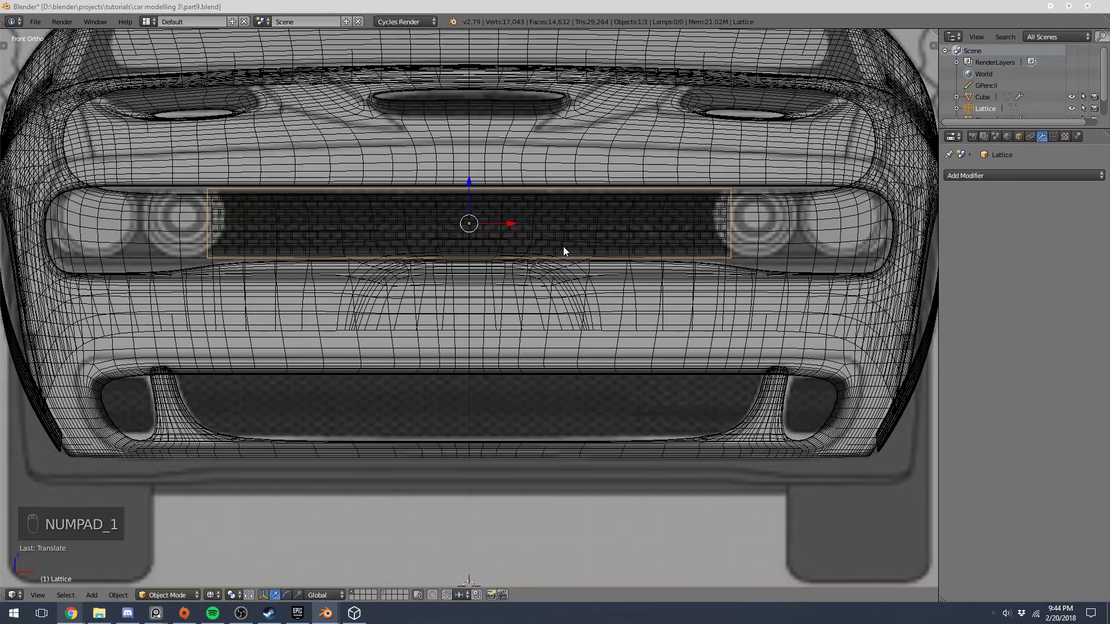
key("z")
scroll(751, 300, "down", 3)
mouse_move(706, 293)
middle_mouse_down()
mouse_move(651, 322)
mouse_move(801, 287)
middle_mouse_up()
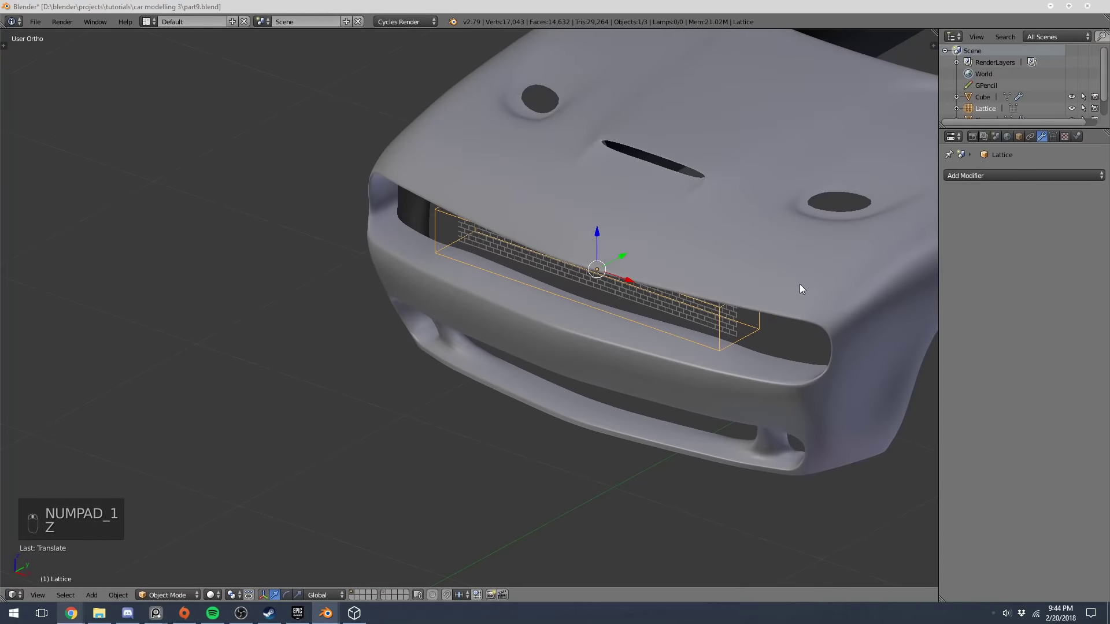
Set the lattice's U resolution to 5
left_click(1056, 137)
middle_click_drag(734, 283, 684, 254, "shift")
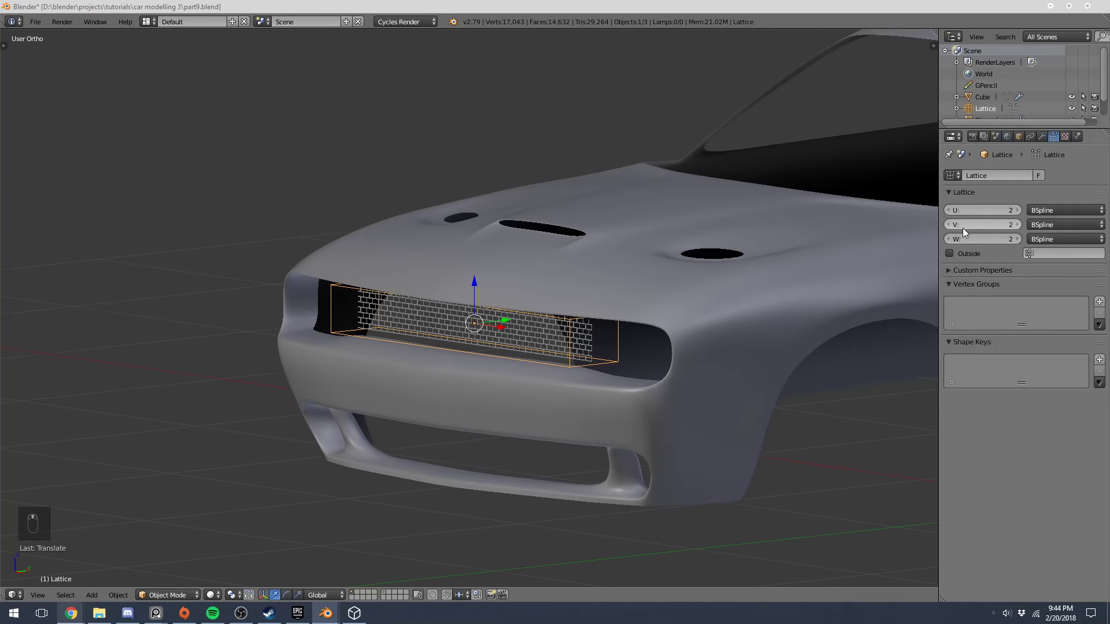
left_click(1006, 208)
middle_click_drag(752, 222, 838, 192)
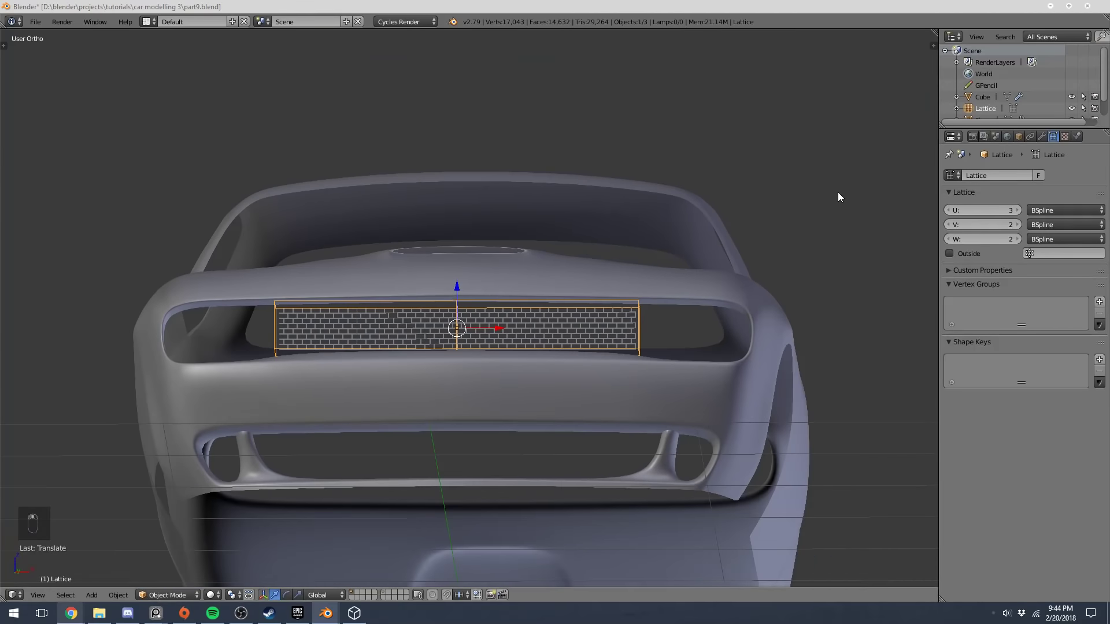
left_click(1020, 209)
left_click(1019, 209)
Set the lattice's V resolution to 1 so it becomes a flat plane along the grille mesh
middle_click_drag(688, 241, 673, 257)
middle_click_drag(769, 249, 804, 245)
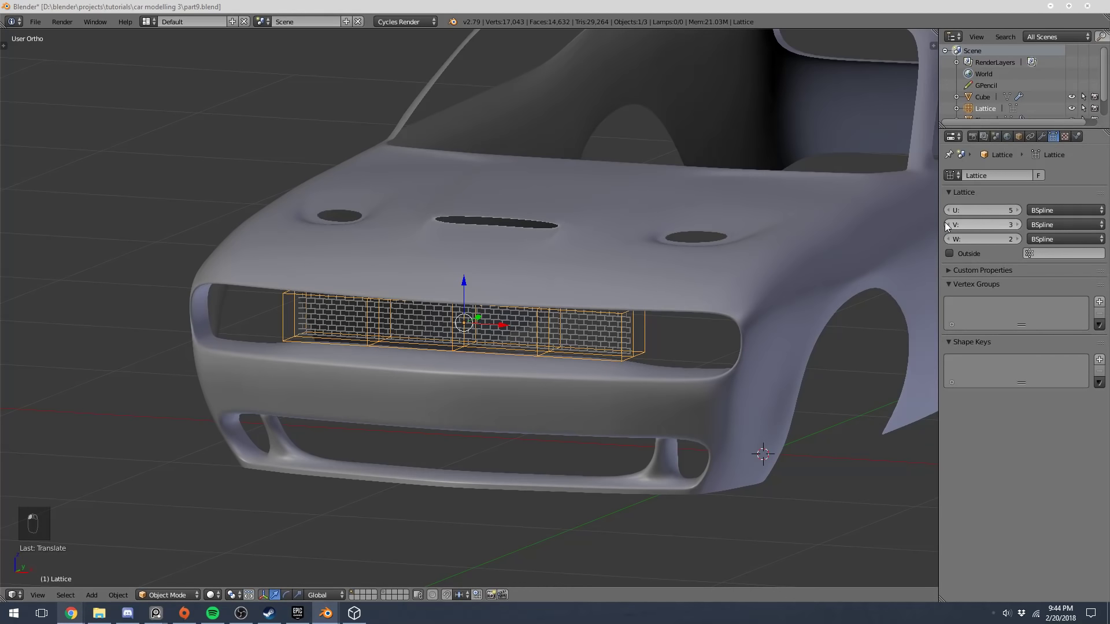
left_click(949, 225)
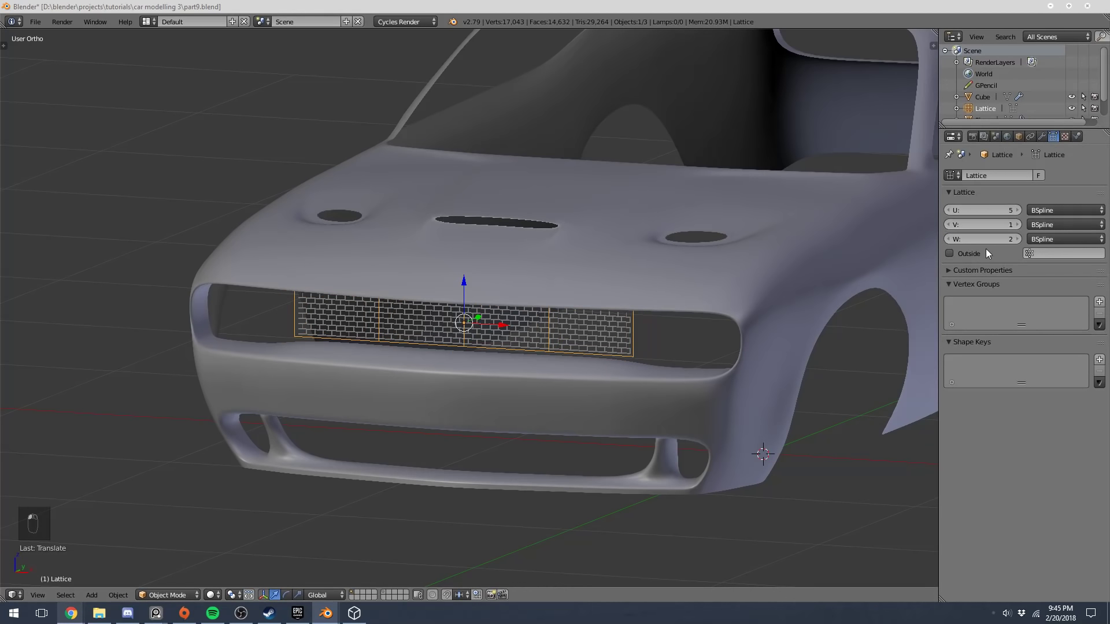
middle_click_drag(725, 302, 892, 285)
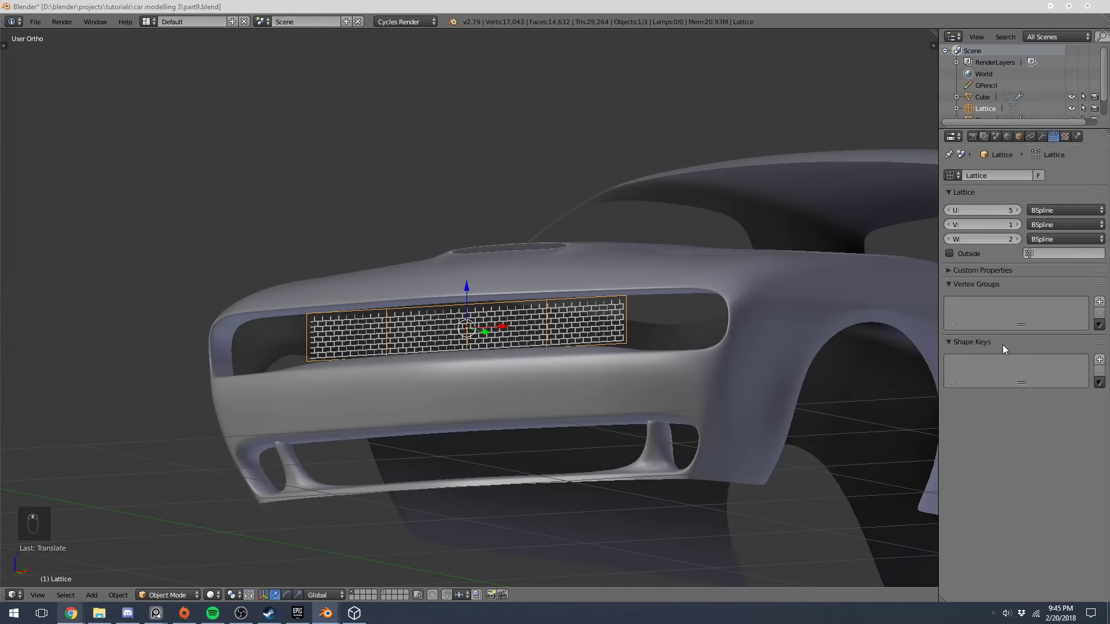
Add a Lattice modifier to the upper grille mesh and assign the Lattice object as its deformer
middle_click_drag(744, 326, 759, 331)
key("KP_3")
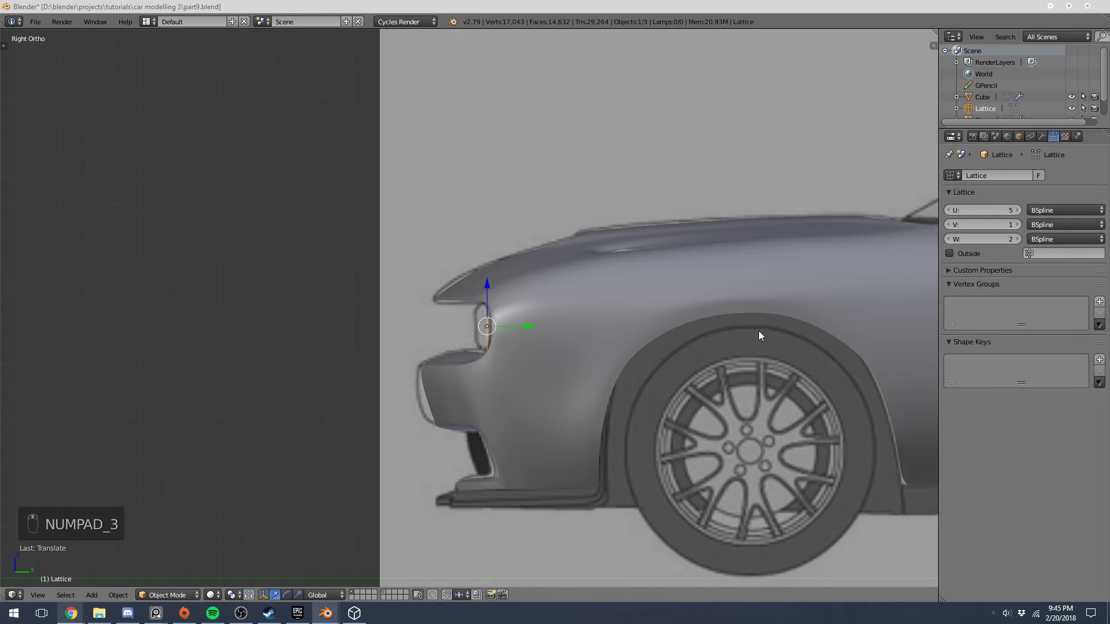
key("KP_1")
right_click(602, 320)
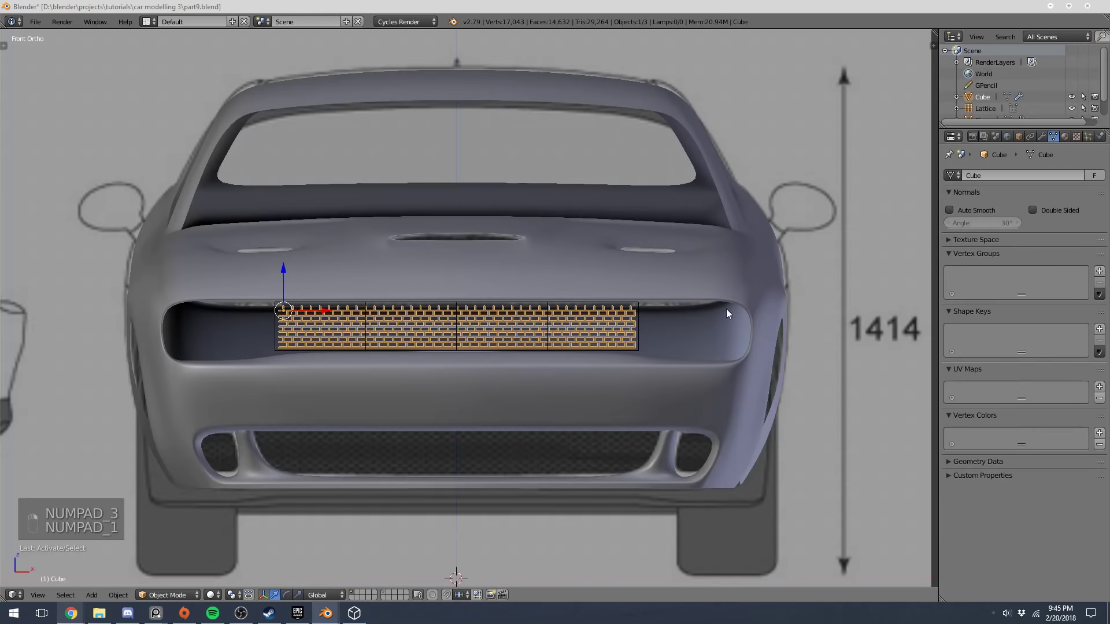
left_click(1042, 137)
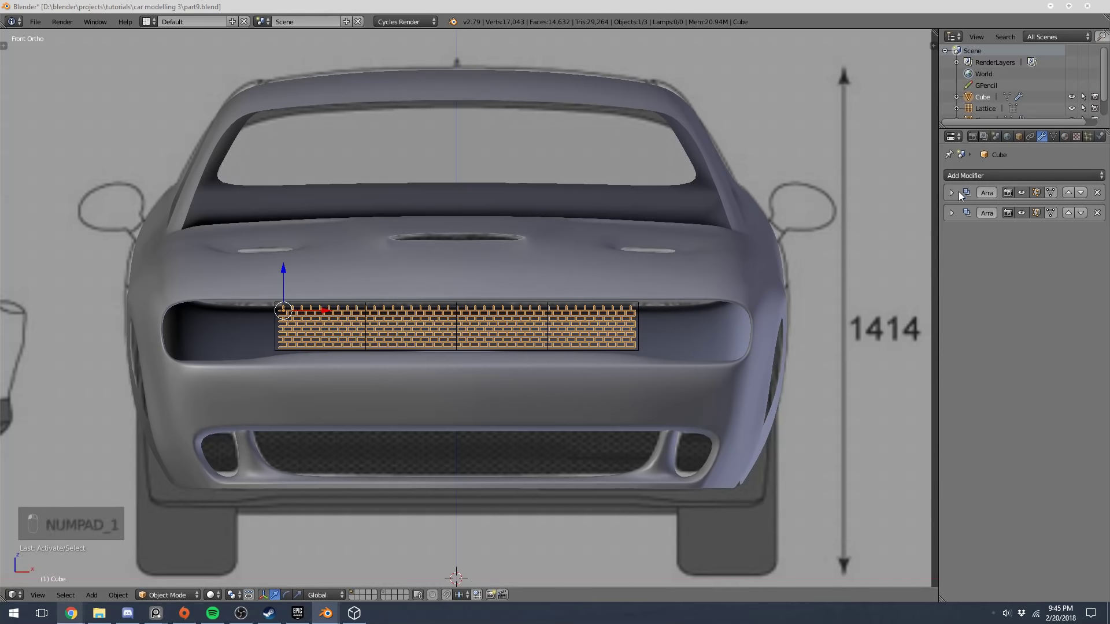
left_click(965, 176)
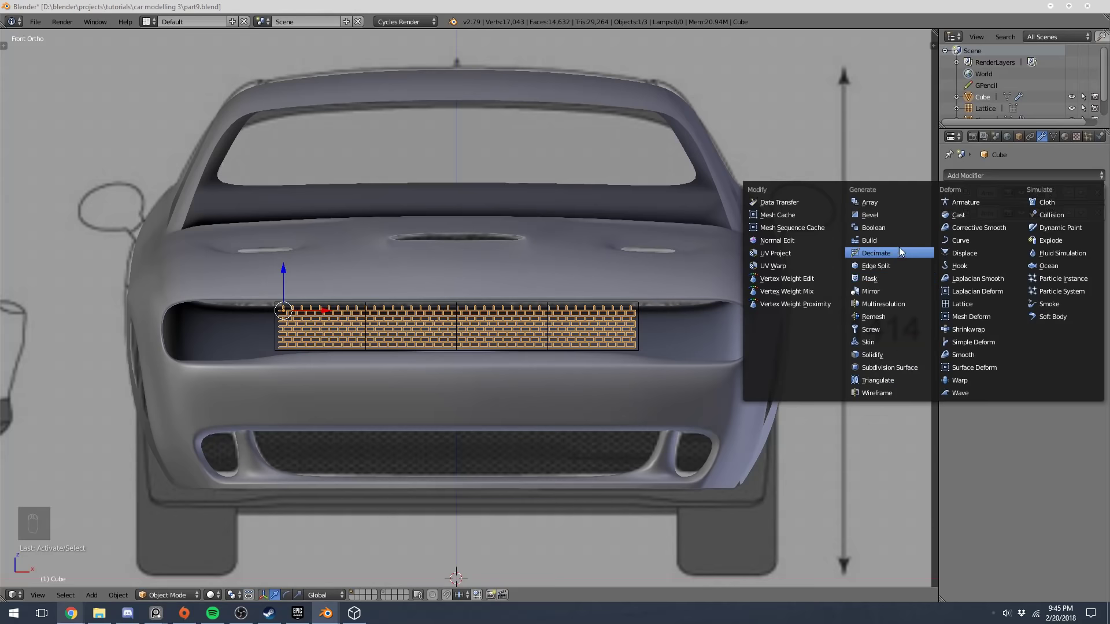
left_click(967, 301)
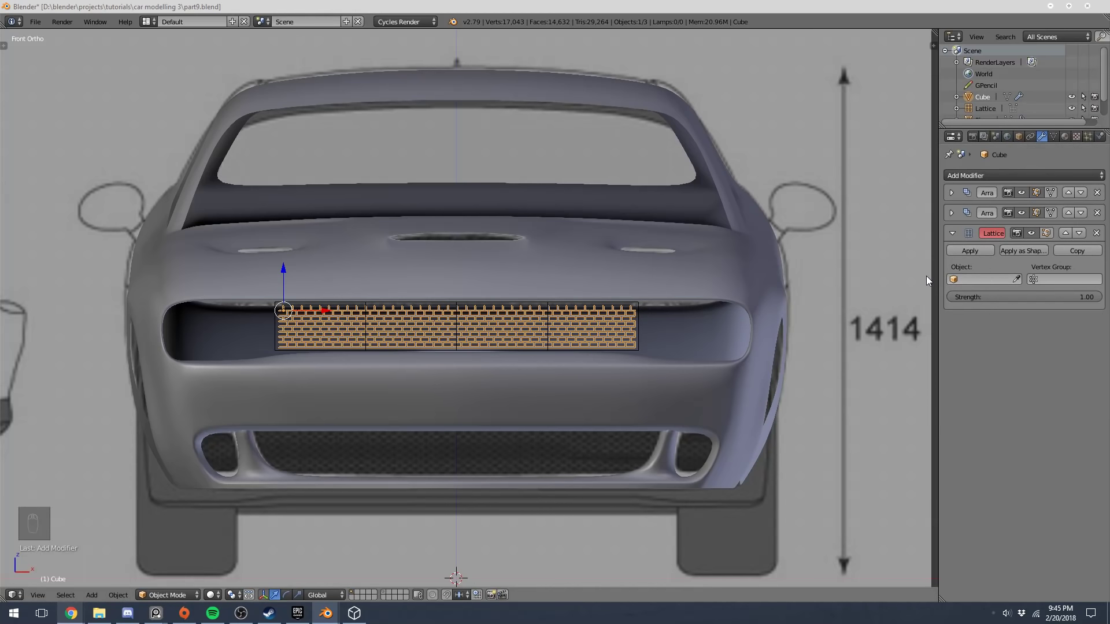
left_click(981, 280)
left_click(977, 296)
Edit the lattice in top view and move its two centre control points forward along Y to bow the grille mesh
middle_click_drag(883, 307, 648, 348)
right_click(640, 343)
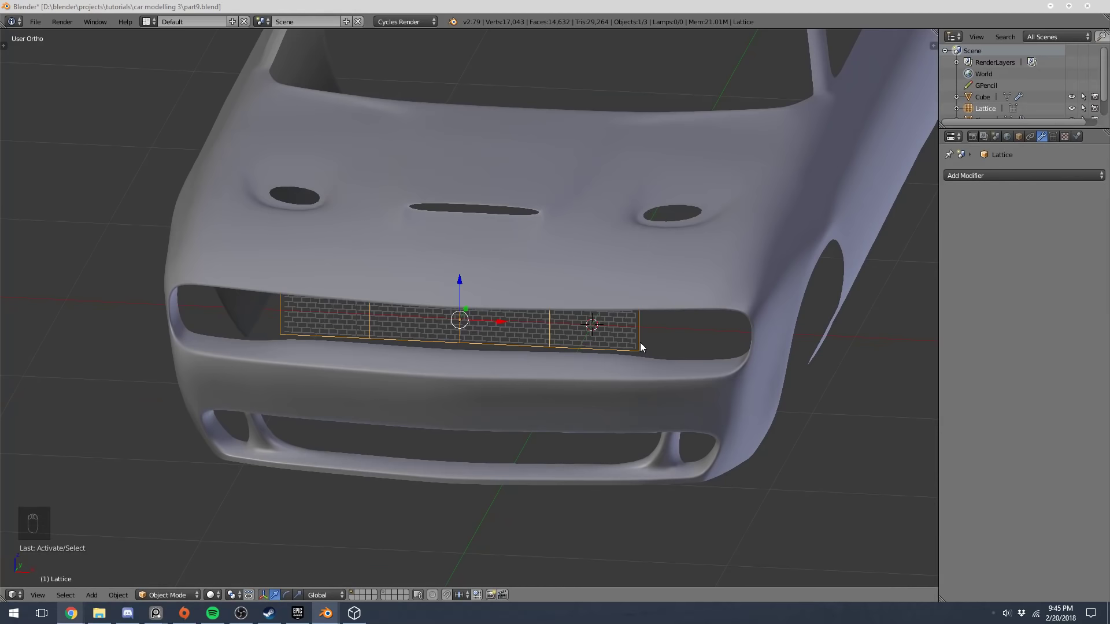
key("KP_3")
scroll(640, 342, "up", 5)
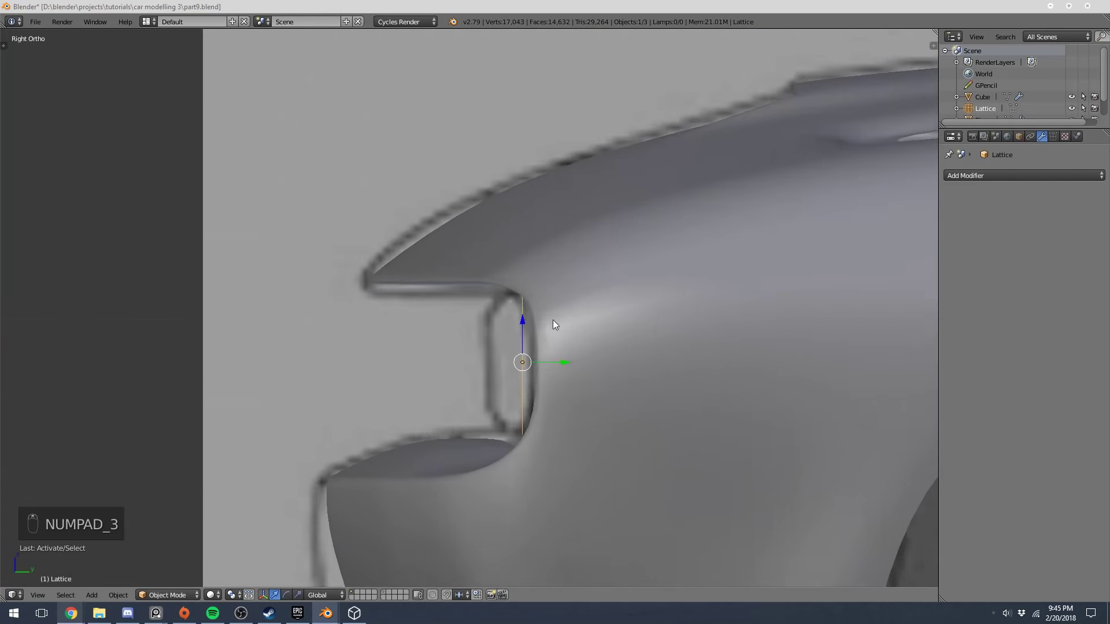
middle_click_drag(553, 321, 626, 337)
key("KP_1")
key("Tab")
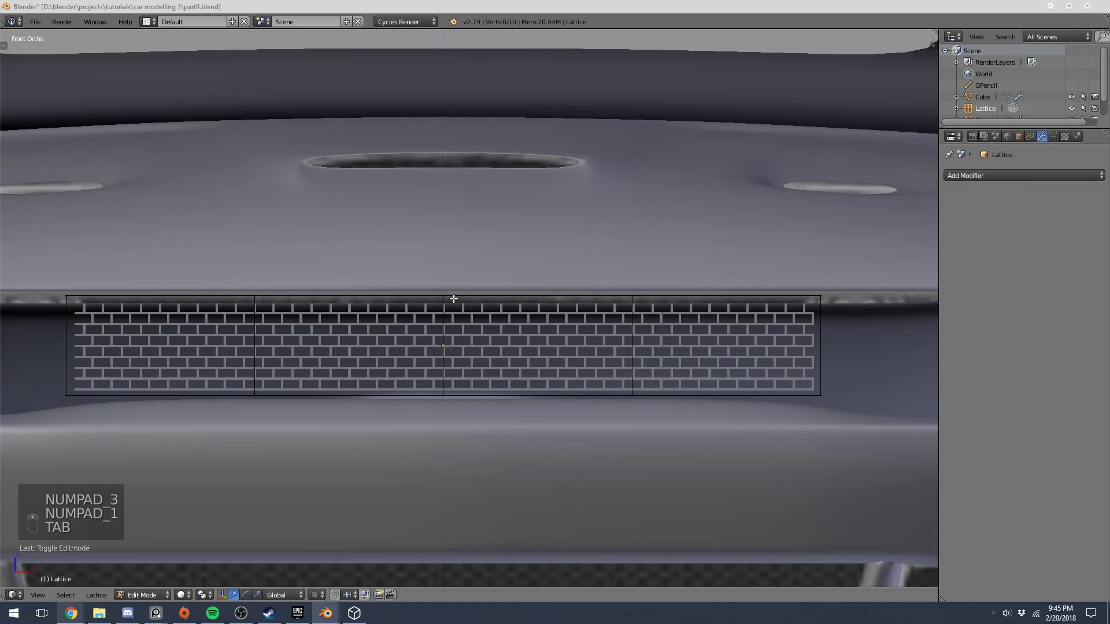
key("KP_7")
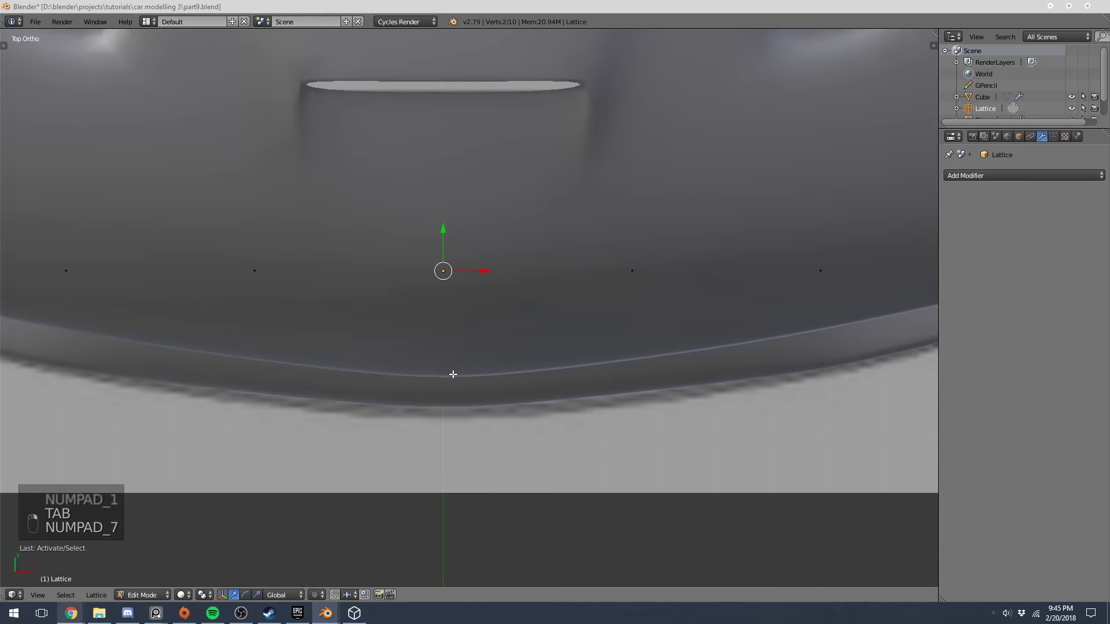
key("z")
left_click_drag(438, 236, 439, 310)
key("z")
mouse_move(439, 310)
middle_mouse_down()
mouse_move(417, 271)
mouse_move(443, 303)
middle_mouse_up()
left_click_drag(466, 335, 462, 362)
Select the four lattice points flanking the centre and move them forward along Y in top view
middle_click_drag(462, 362, 592, 273)
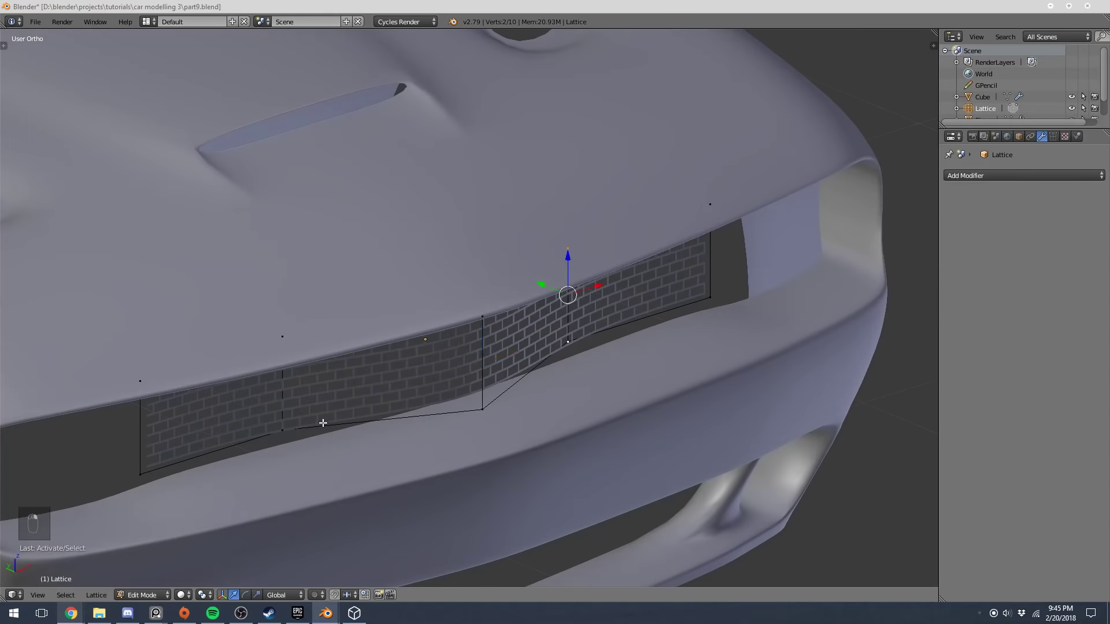
key("z")
right_click(292, 425, "shift")
key("KP_7")
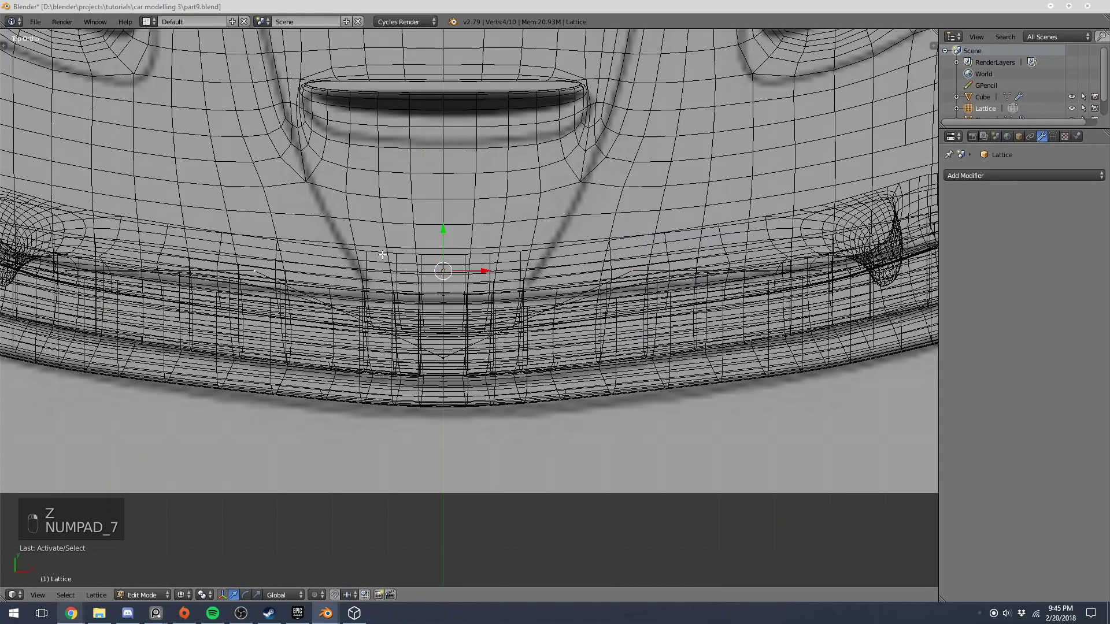
left_click_drag(447, 234, 440, 297)
scroll(809, 242, "down", 6)
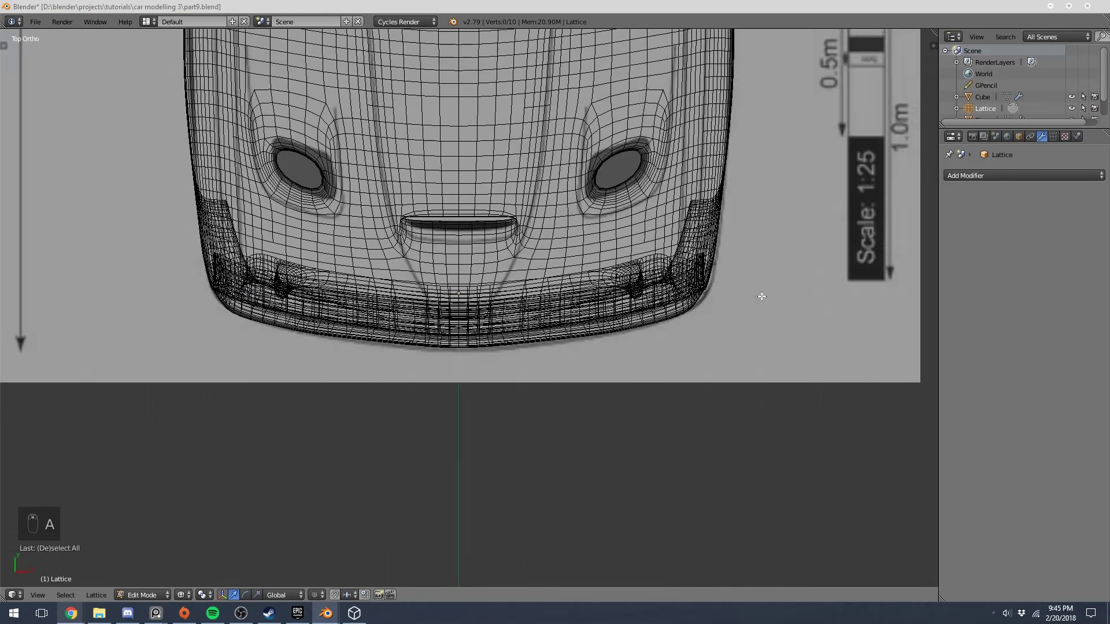
Select the lattice's four outermost points, move them forward along Y in top view, and leave edit mode
middle_click_drag(758, 295, 706, 233)
key("z")
right_click(608, 314)
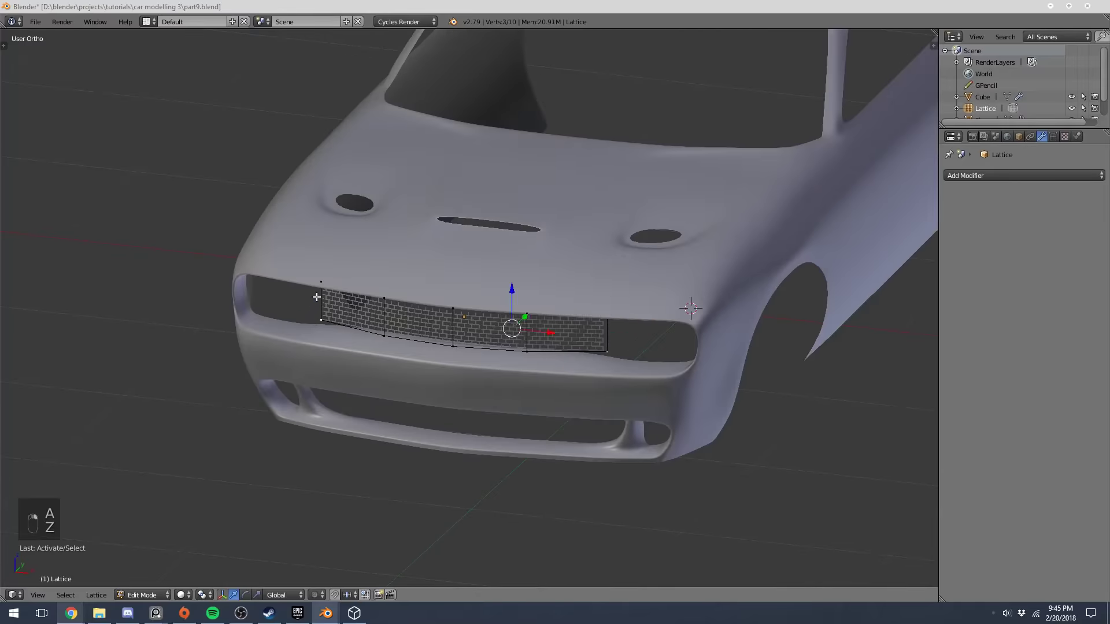
key("KP_7")
key("z")
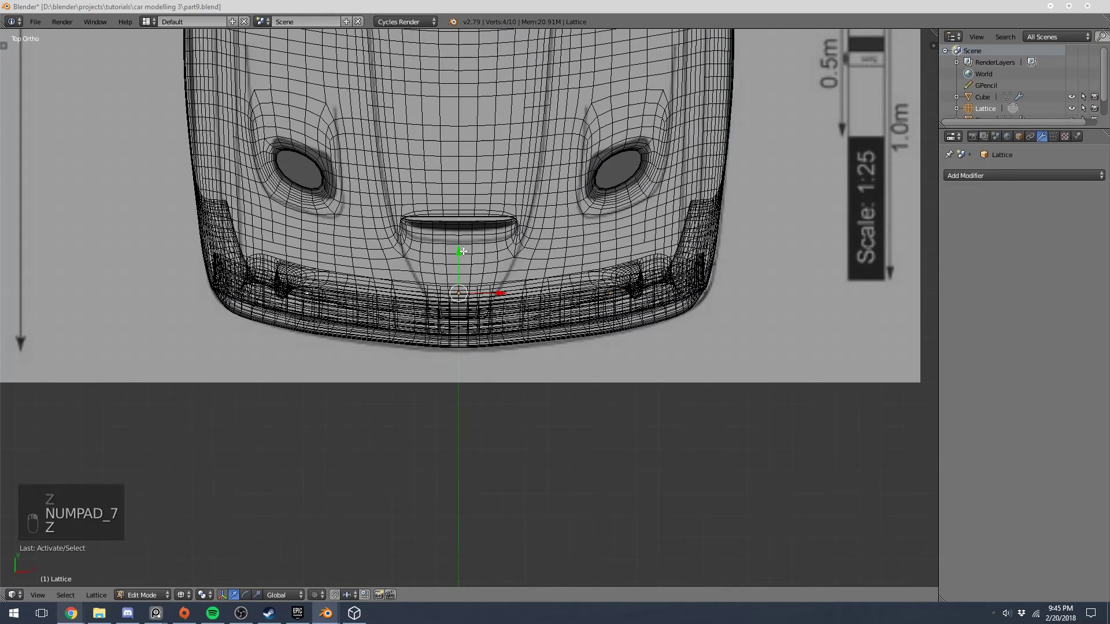
left_click_drag(463, 251, 440, 295)
key("Tab")
key("z")
mouse_move(440, 294)
middle_mouse_down()
mouse_move(397, 210)
mouse_move(342, 187)
mouse_move(324, 199)
middle_mouse_up()
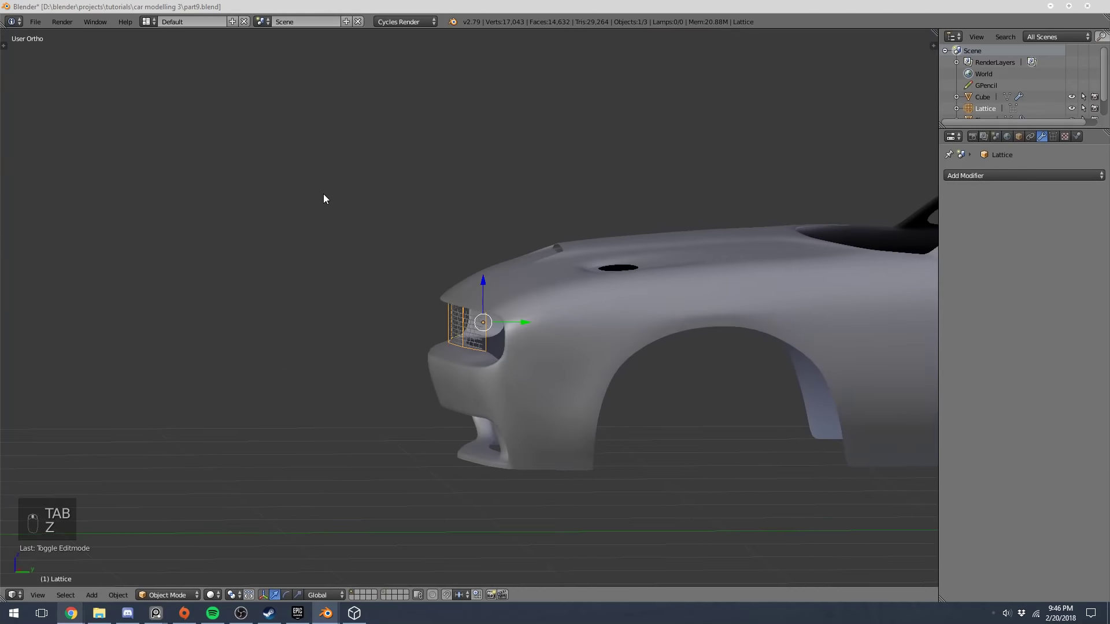
Select the lattice together with the grille mesh and move both backward along Y in right view
key("KP_3")
scroll(505, 199, "up", 6)
left_click_drag(549, 353, 566, 352)
key("ctrl+z")
right_click(470, 354, "shift")
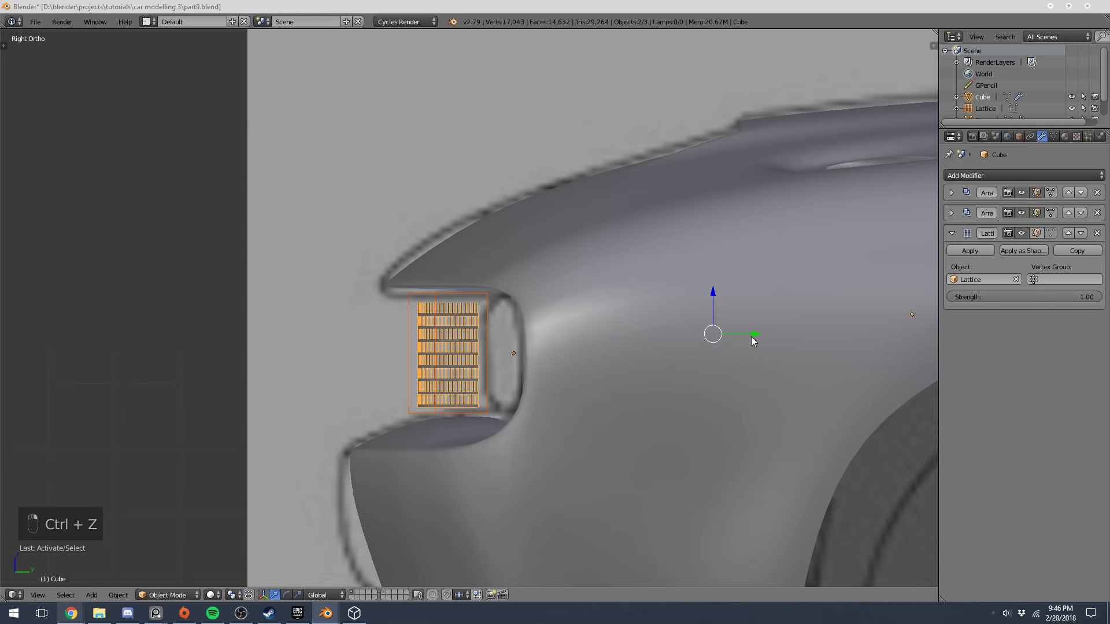
left_click_drag(751, 334, 810, 335)
Extrude the edge loop around the car body's upper grille opening and move it backward along Y
scroll(591, 299, "down", 4)
middle_click_drag(591, 299, 512, 398)
key("a")
right_click(494, 362)
key("Tab")
right_click(529, 382, "alt")
key("e")
right_click(516, 364)
left_click_drag(604, 443, 634, 432)
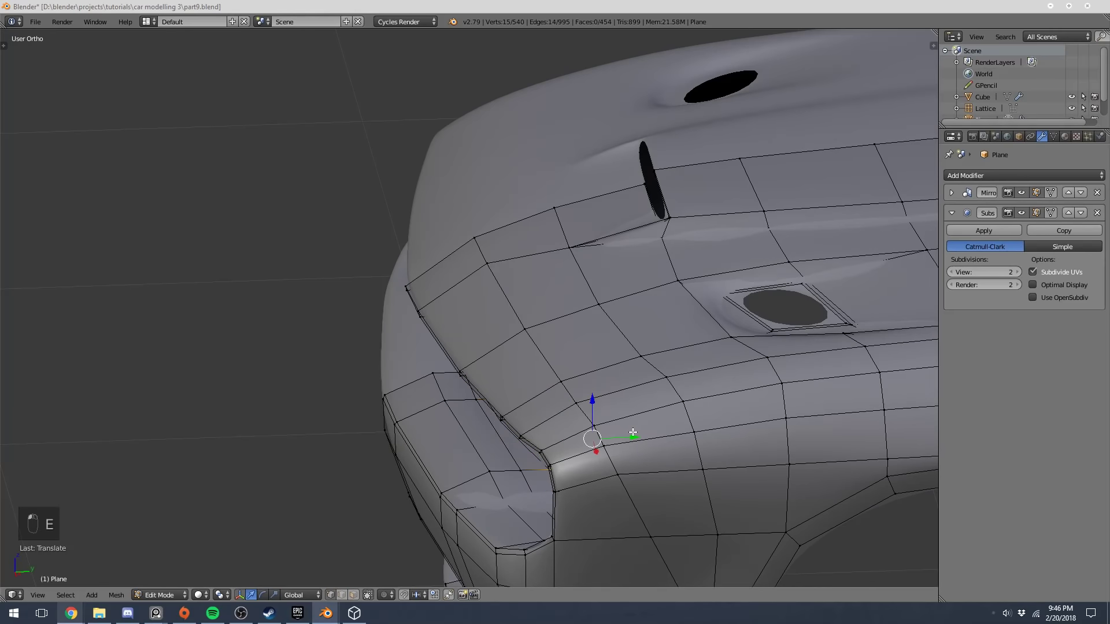
middle_click_drag(531, 424, 769, 339)
key("Tab")
Try hiding the lattice around the grille mesh
scroll(523, 404, "down", 3)
right_click(644, 334)
key("h")
key("Tab")
middle_click_drag(555, 343, 492, 352)
key("ctrl+z")
key("ctrl+z")
key("ctrl+z")
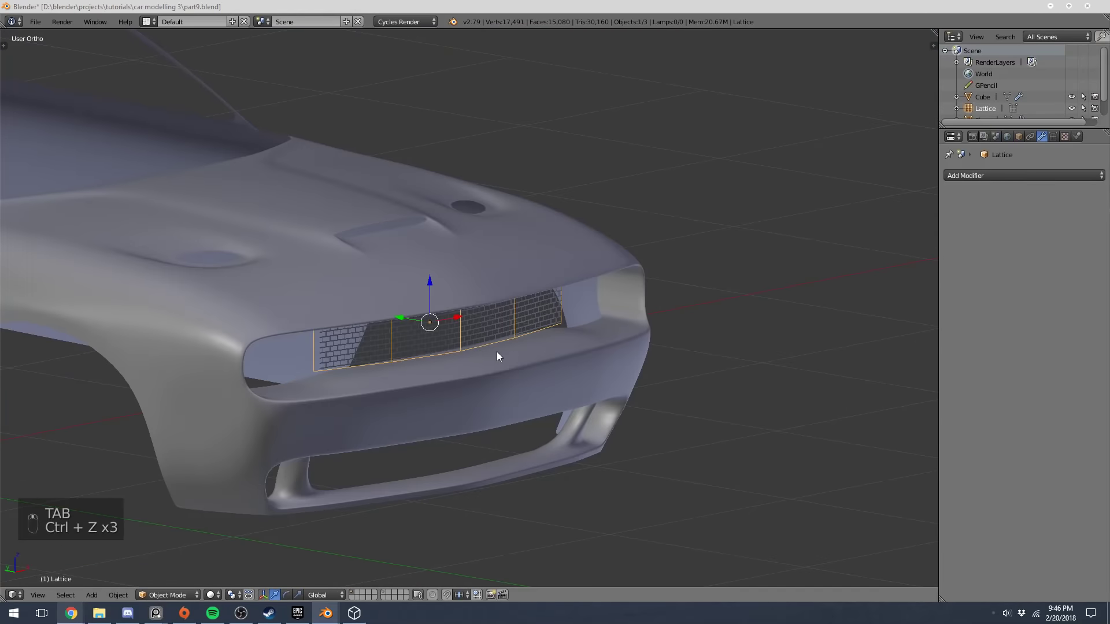
Move the lattice's four outermost points slightly forward along Y to flatten the grille mesh's curve
key("Tab")
scroll(504, 352, "up", 3)
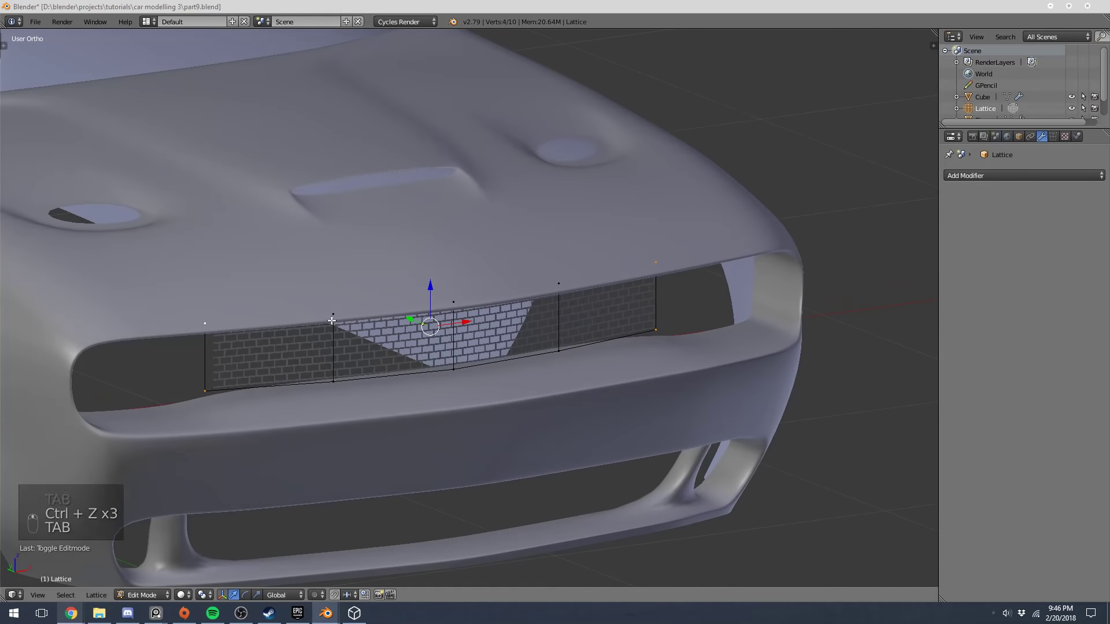
middle_click_drag(332, 320, 407, 326)
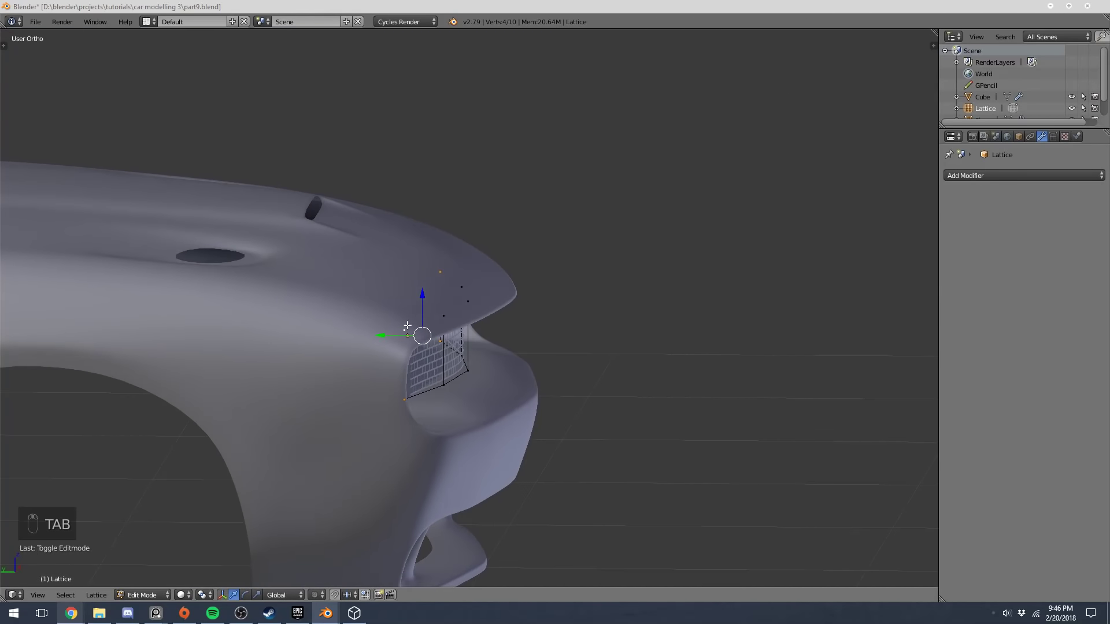
left_click_drag(383, 335, 399, 332)
key("KP_7")
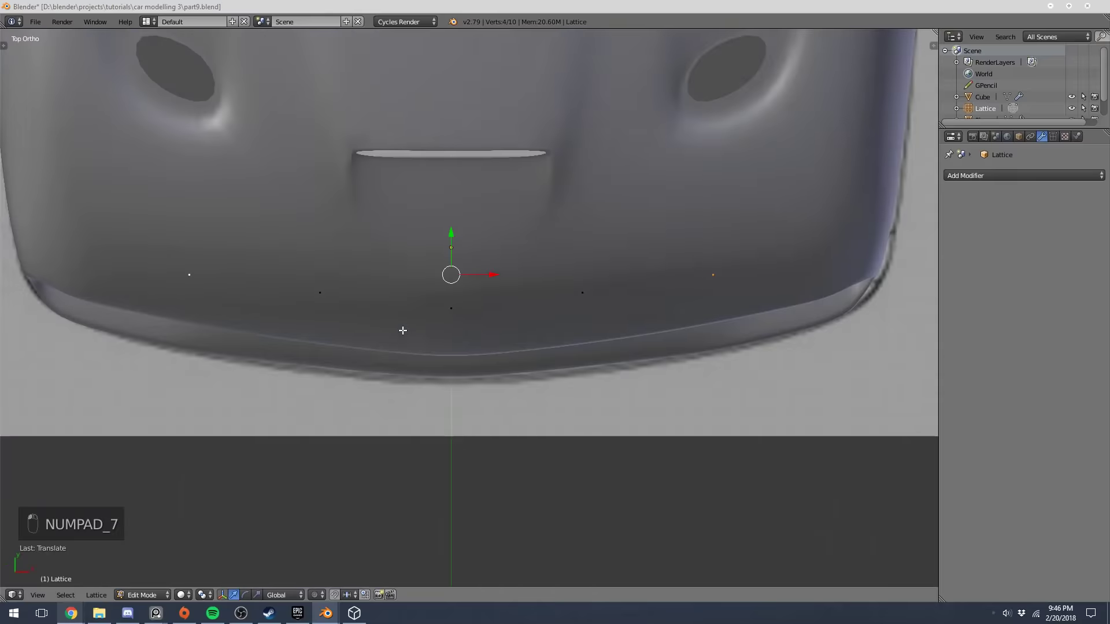
key("z")
mouse_move(459, 238)
middle_mouse_down()
mouse_move(513, 258)
mouse_move(488, 321)
mouse_move(492, 386)
mouse_move(419, 335)
mouse_move(414, 373)
mouse_move(505, 391)
middle_mouse_up()
key("z")
key("Tab")
Turn off viewport display of the car body's Subdivision Surface modifier
scroll(517, 373, "down", 4)
key("KP_7")
key("z")
scroll(521, 358, "up", 5)
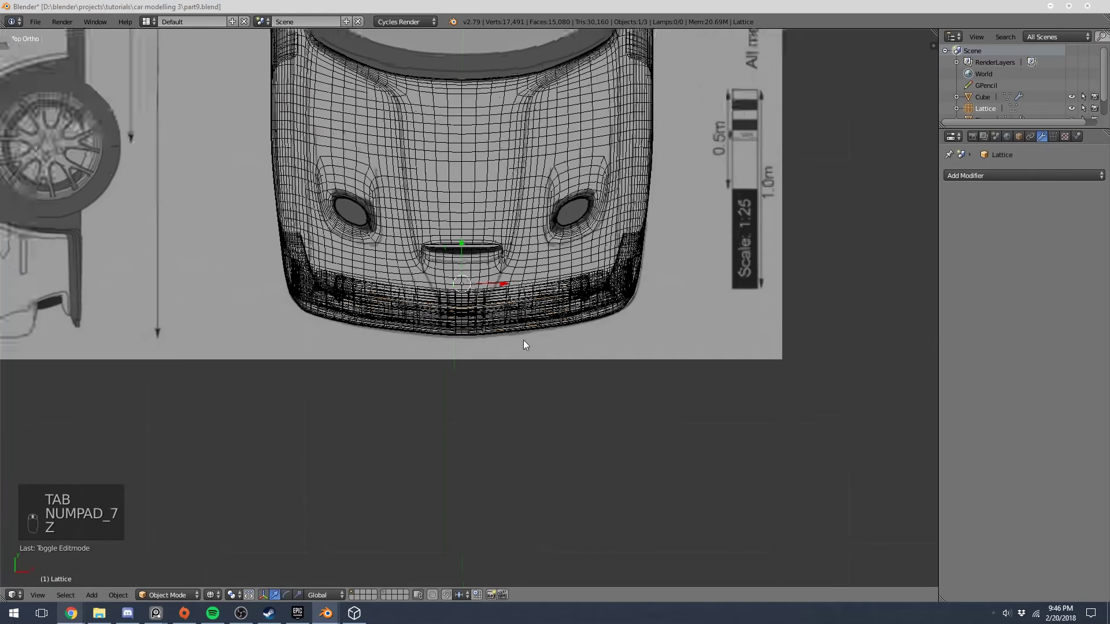
right_click(586, 116)
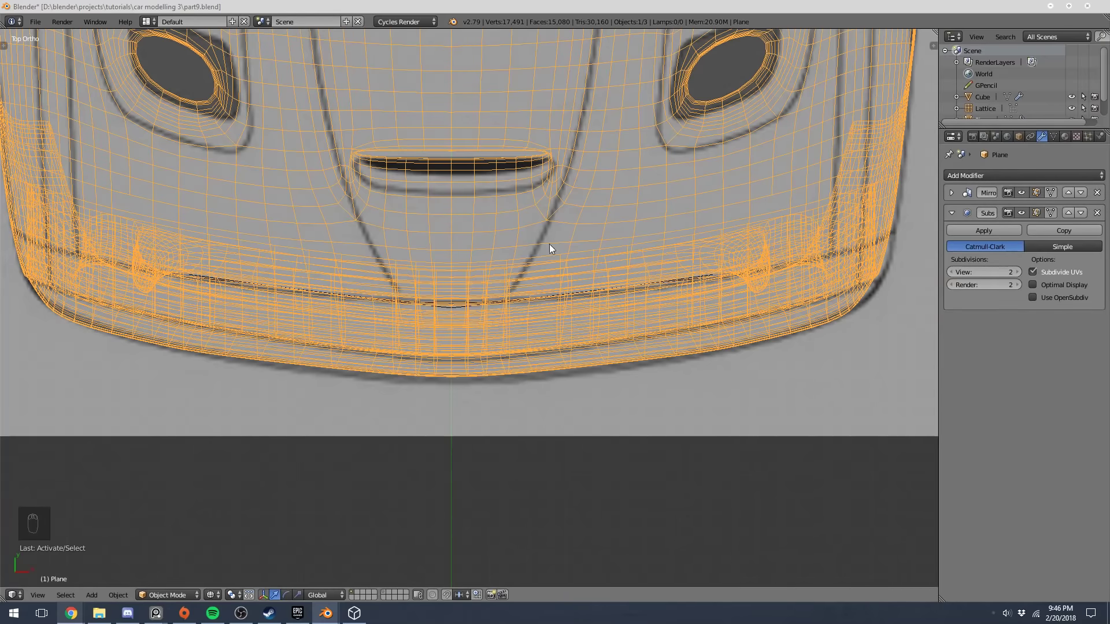
left_click(1028, 212)
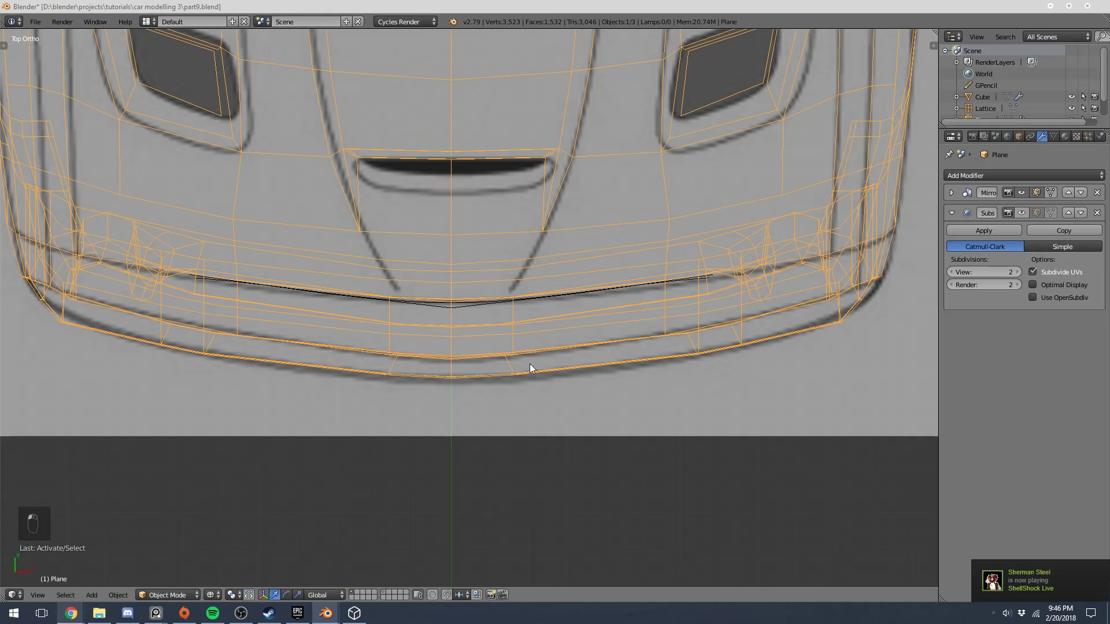
Select the lattice's four points beside the centre and move them slightly forward along Y in top view
key("z")
mouse_move(527, 367)
middle_mouse_down()
mouse_move(502, 260)
mouse_move(428, 266)
mouse_move(397, 241)
mouse_move(409, 221)
mouse_move(445, 219)
middle_mouse_up()
right_click(547, 264)
key("Tab")
middle_click_drag(548, 264, 532, 336)
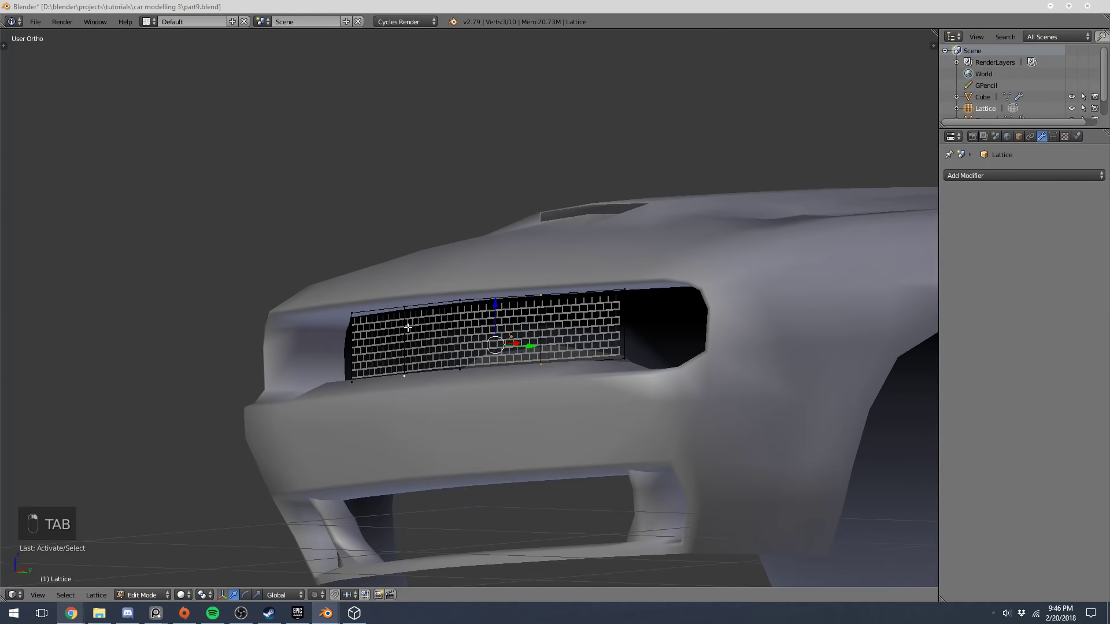
key("KP_7")
key("z")
key("g")
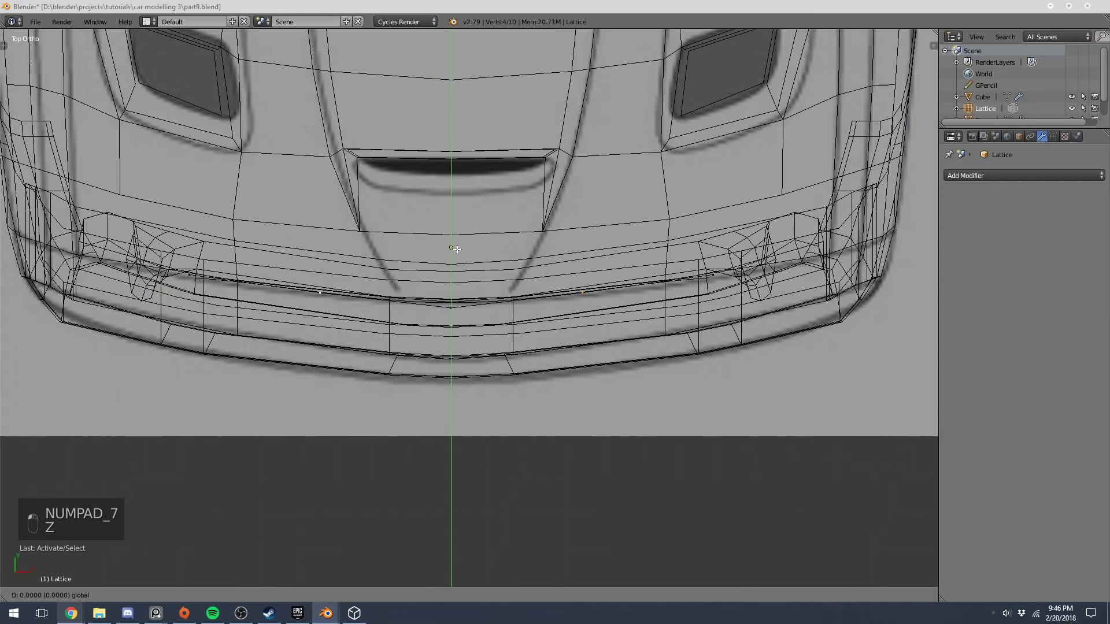
left_click(458, 256)
key("Tab")
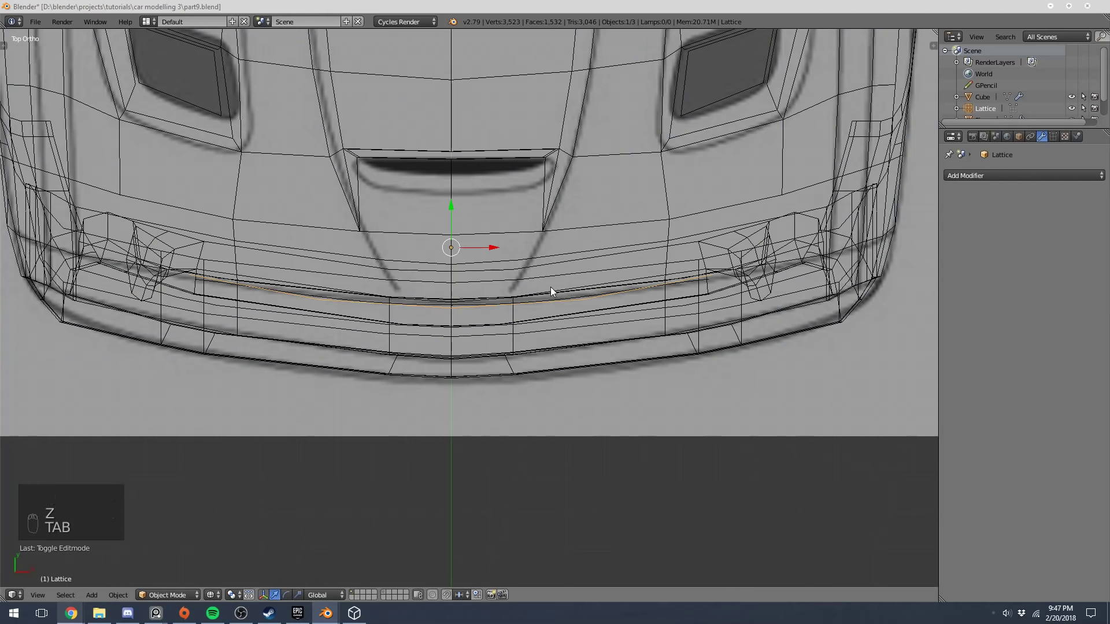
Try repositioning individual lattice control points on one side of the grille mesh
middle_click_drag(550, 287, 525, 199)
key("Tab")
middle_click_drag(500, 295, 566, 300)
key("a")
key("a")
key("a")
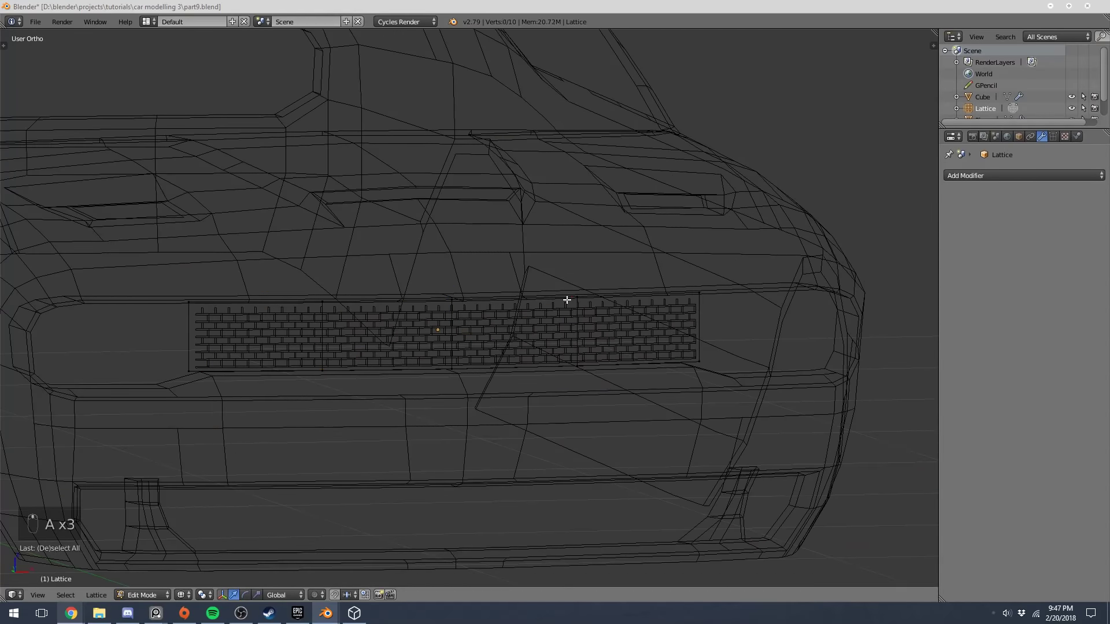
right_click(320, 307)
key("z")
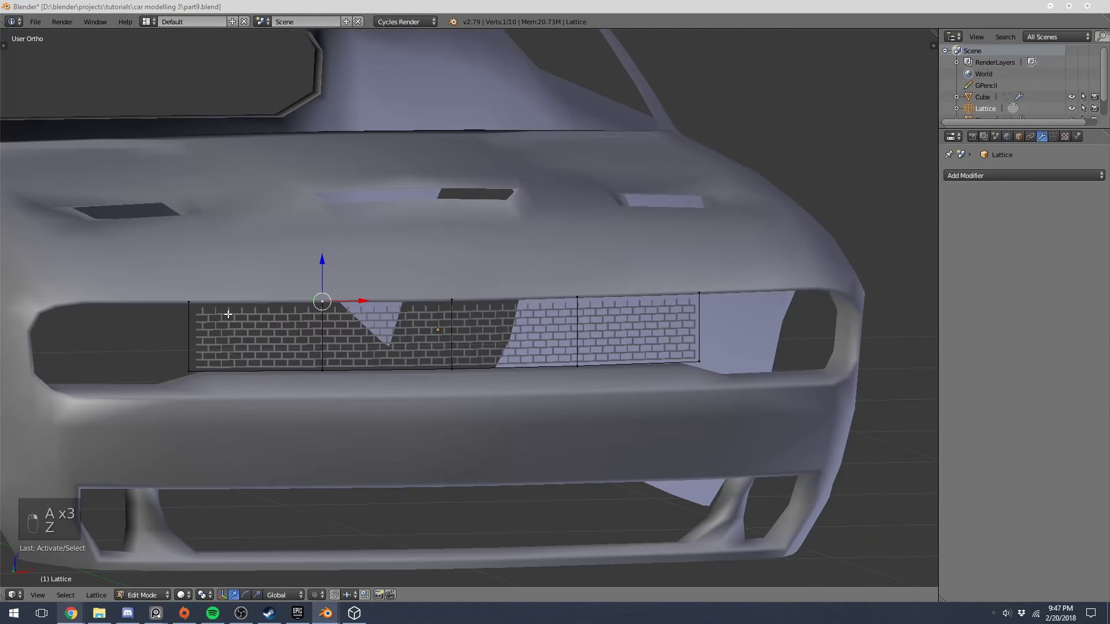
right_click(193, 386, "shift")
middle_click_drag(213, 324, 263, 351)
left_click_drag(228, 398, 197, 385)
key("ctrl+z")
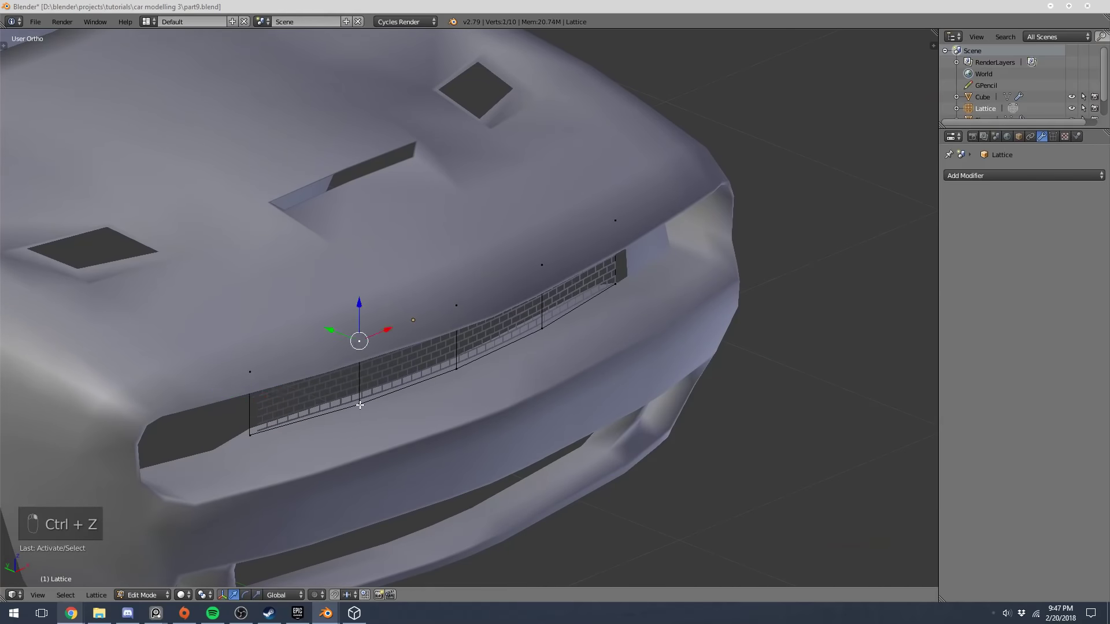
mouse_move(419, 327)
left_mouse_down()
mouse_move(431, 332)
mouse_move(396, 325)
mouse_move(423, 349)
left_mouse_up()
key("ctrl+z")
key("Tab")
scroll(528, 354, "down", 4)
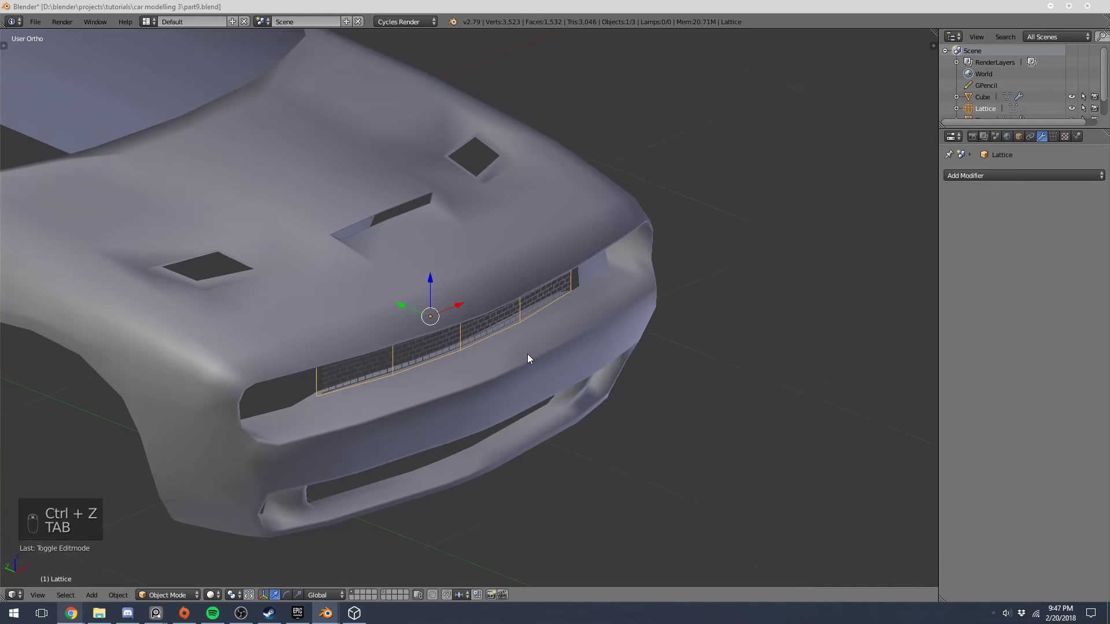
Hide the lattice so that only the grille mesh and car body are displayed
key("a")
key("a")
middle_click_drag(527, 354, 428, 324)
right_click(639, 339)
key("h")
Select the grille mesh in front view and try to move it against the wireframe blueprint
middle_click_drag(656, 346, 577, 338)
key("KP_1")
key("Tab")
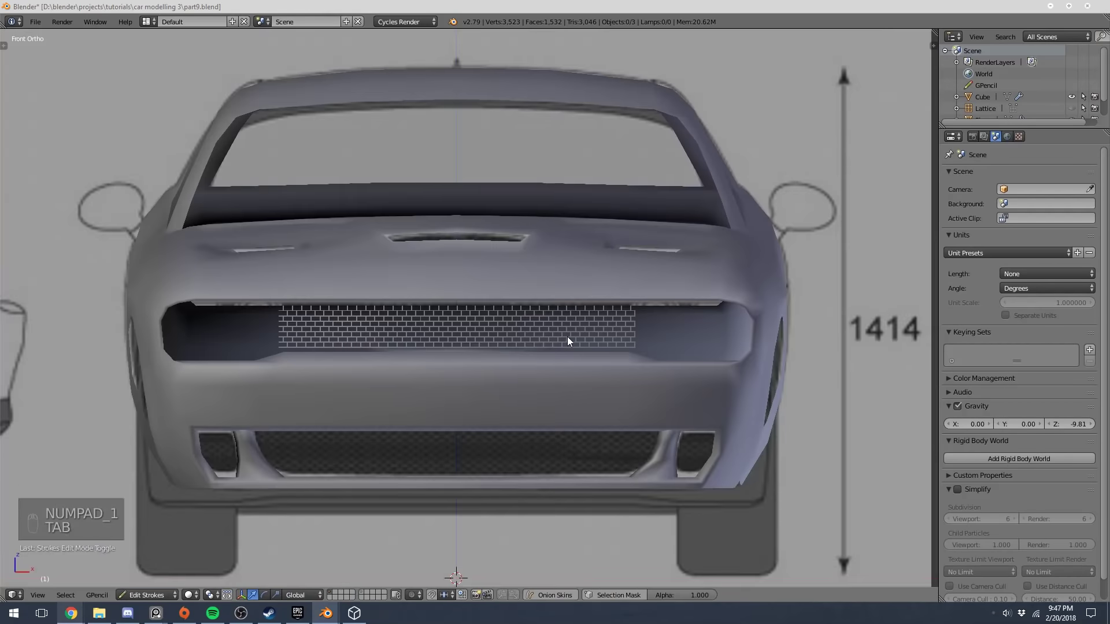
scroll(574, 336, "up", 4)
right_click(574, 338)
scroll(677, 349, "down", 1)
key("g")
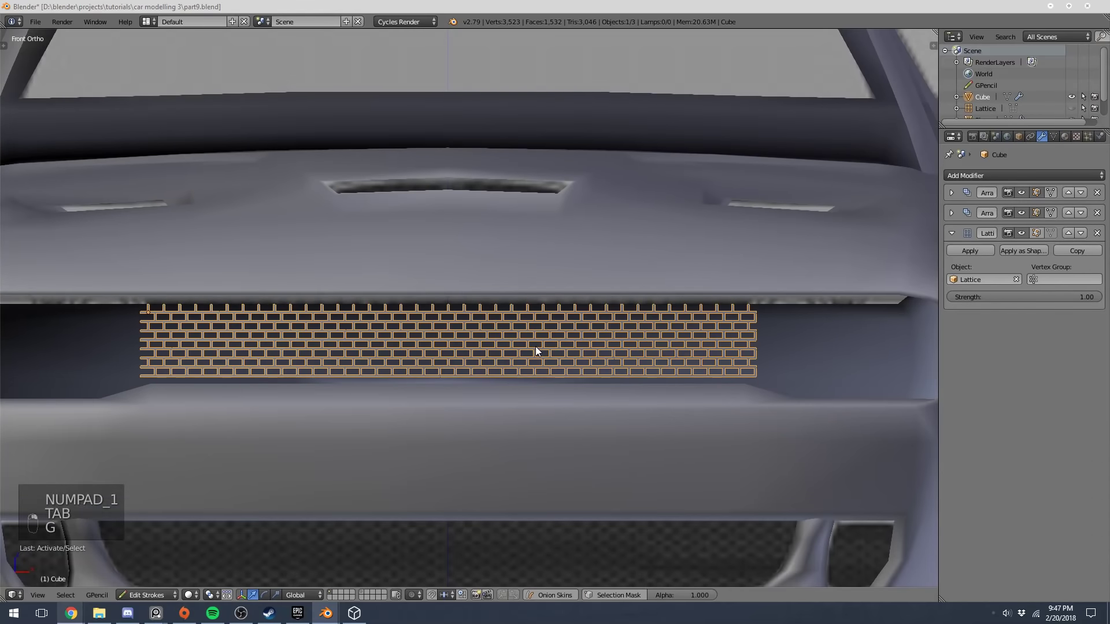
key("z")
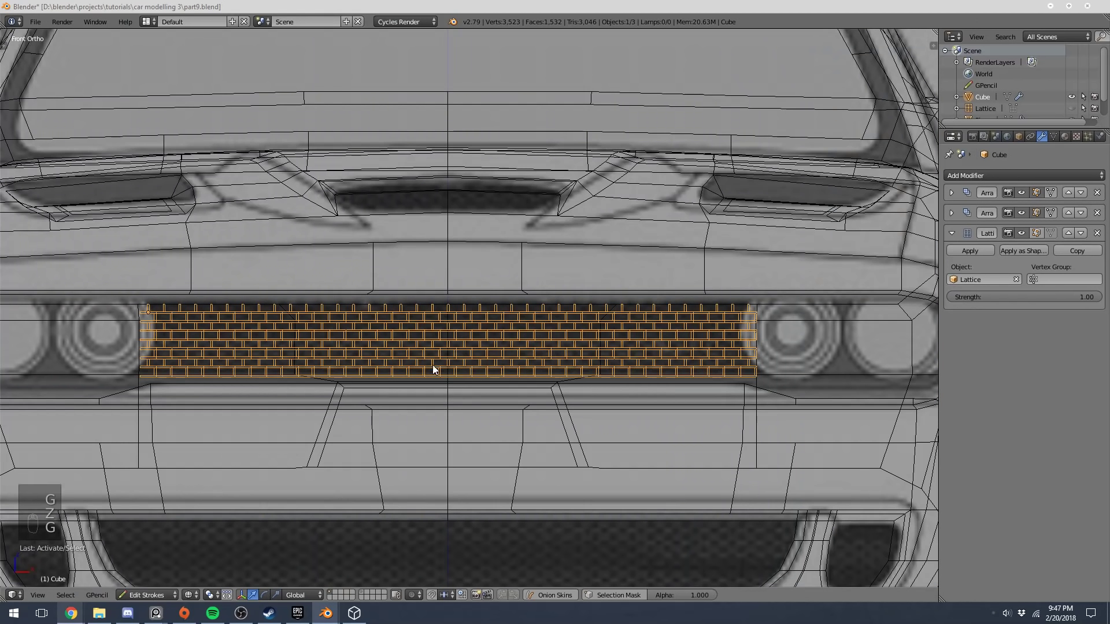
key("z")
Raise the grille mesh about 0.02 along the global Z axis
scroll(408, 341, "down", 7)
mouse_move(380, 355)
middle_mouse_down()
mouse_move(426, 342)
mouse_move(407, 351)
middle_mouse_up()
key("Tab")
scroll(405, 352, "up", 5)
key("z")
key("Tab")
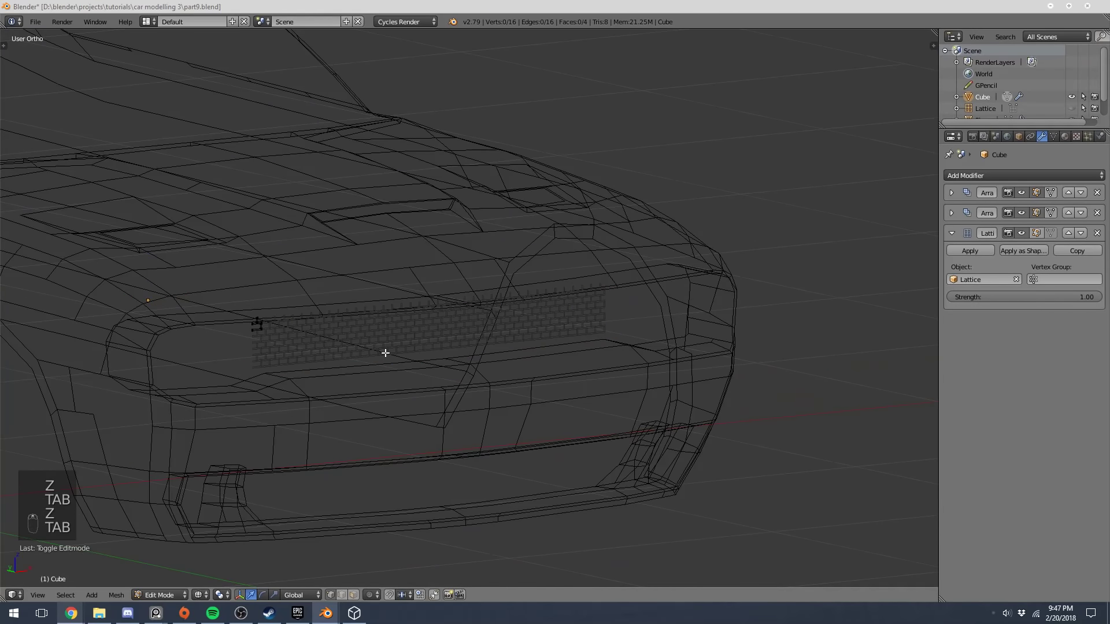
key("Tab")
key("g")
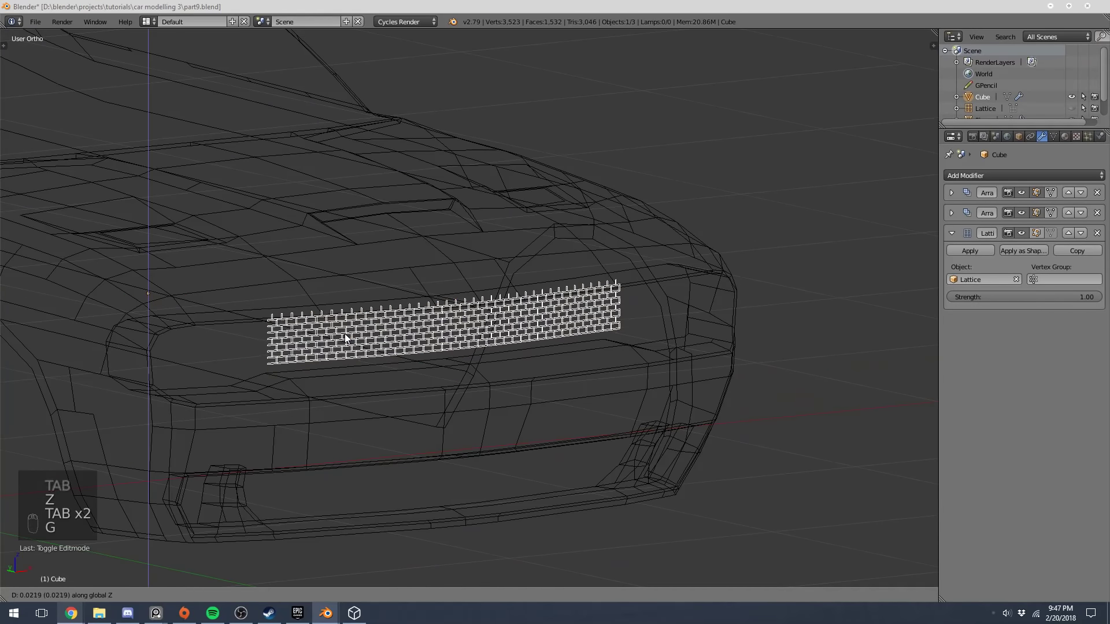
left_click(345, 334)
Fine-tune the grille mesh's height along Z so its upper edge sits against the top of the opening
key("KP_3")
key("z")
mouse_move(345, 334)
middle_mouse_down("shift")
mouse_move(540, 272)
mouse_move(550, 255)
mouse_move(486, 241)
mouse_move(489, 228)
middle_mouse_up("shift")
key("KP_1")
scroll(535, 255, "up", 3)
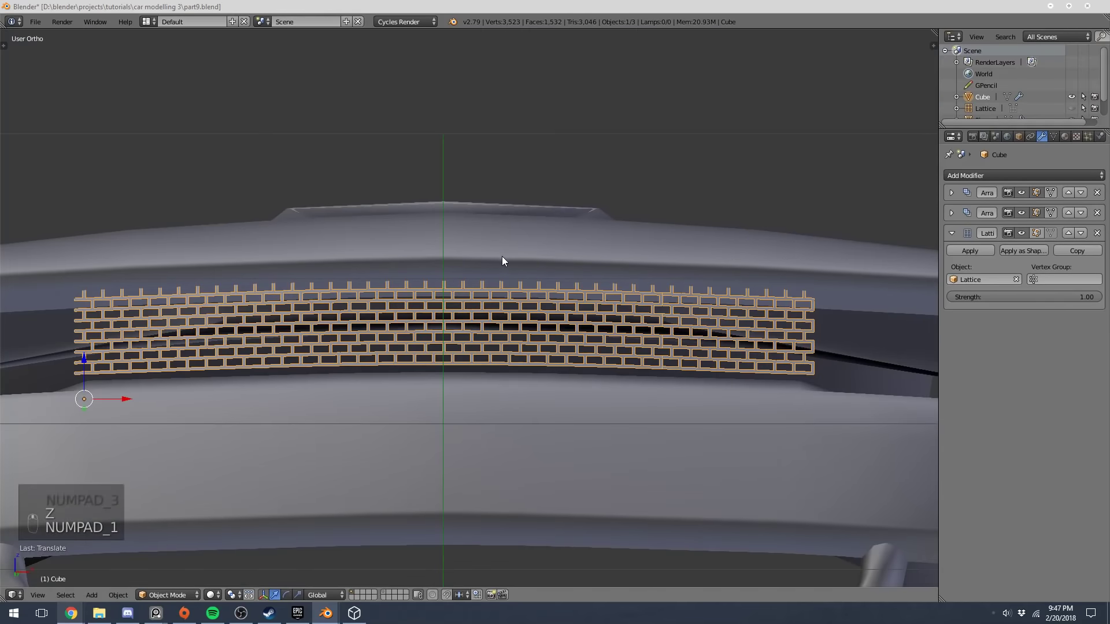
key("g")
key("z")
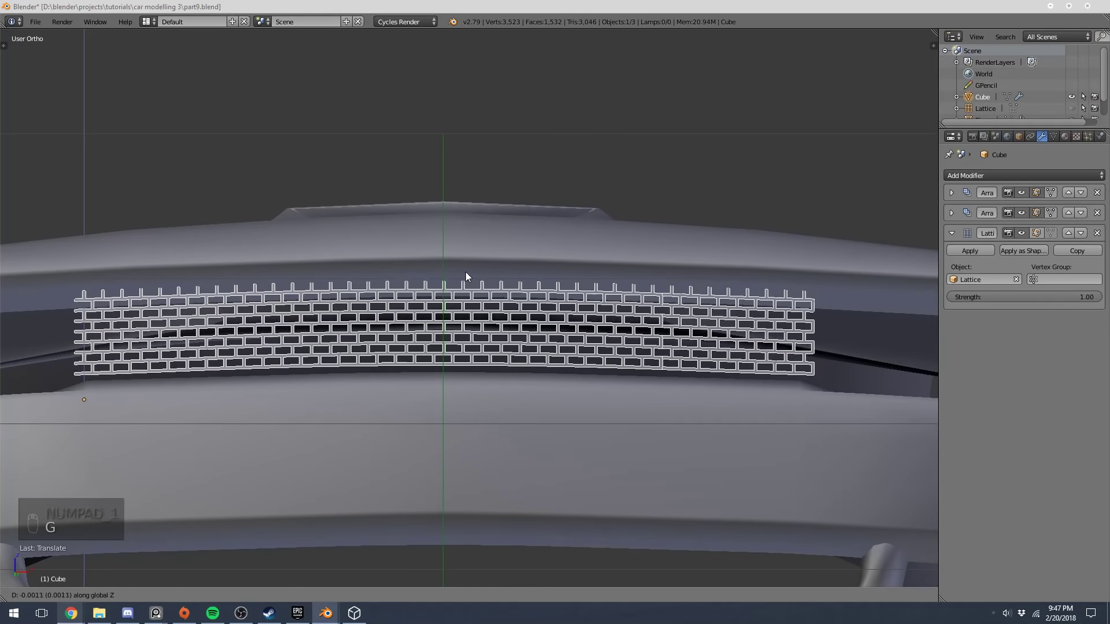
left_click(465, 266)
Set the count of the grille's second, vertical Array modifier to 5
middle_click_drag(397, 244, 451, 288)
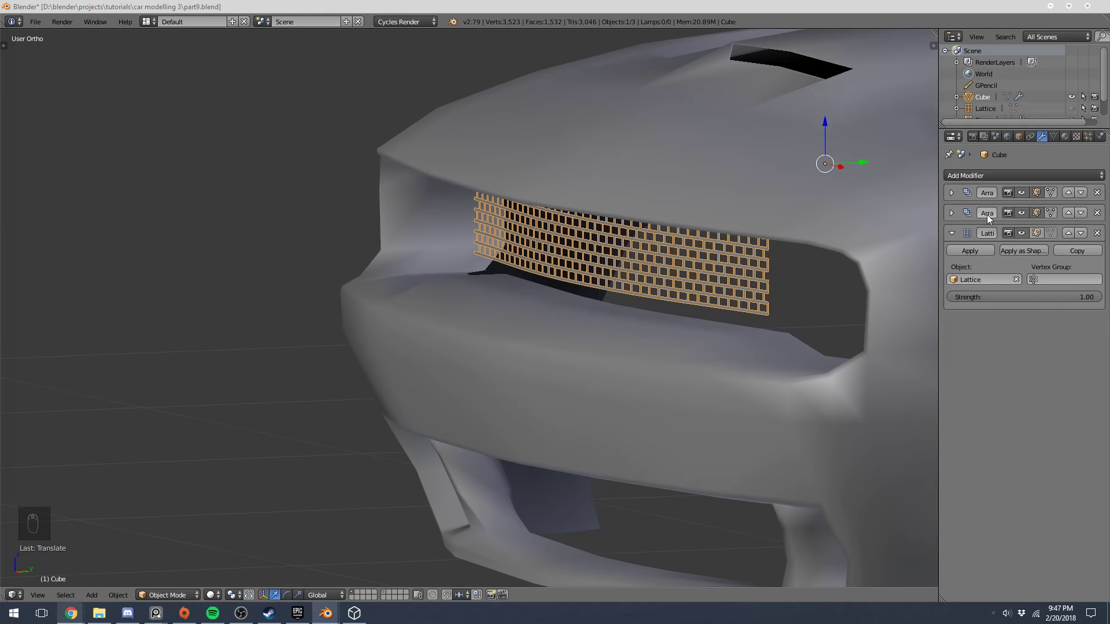
left_click(951, 213)
left_click(1097, 260)
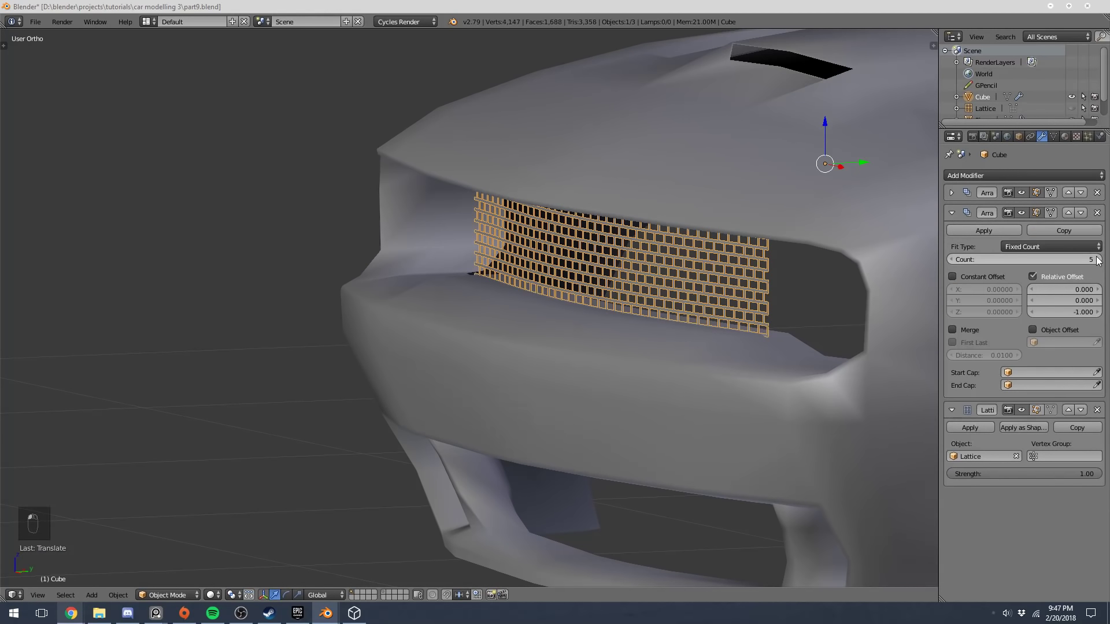
middle_click_drag(706, 242, 620, 278)
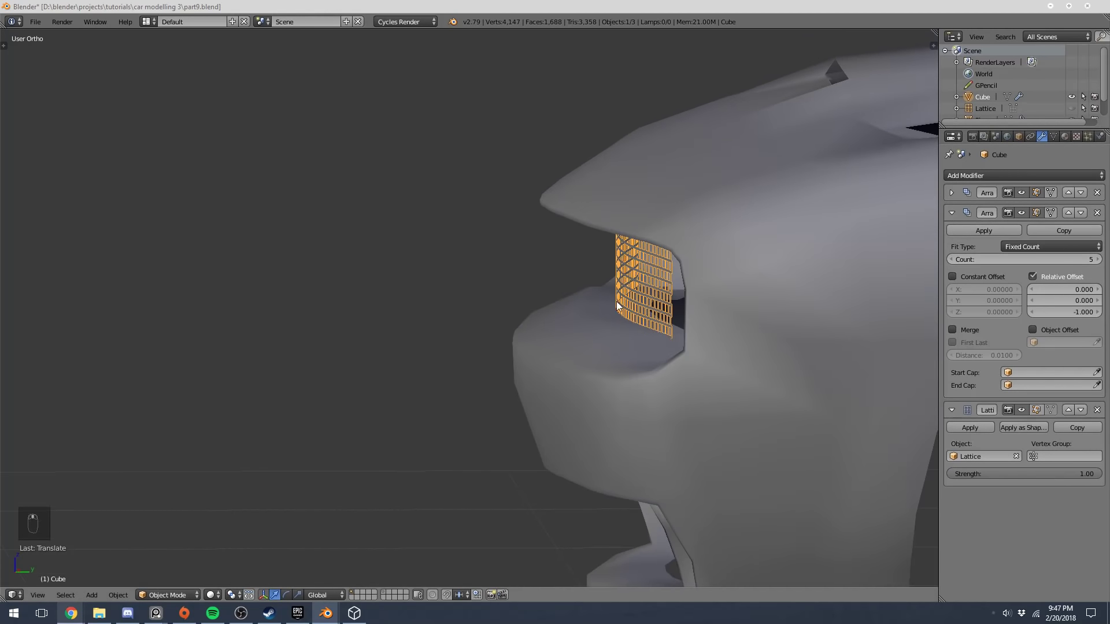
Turn on the car body's subdivision surface display and examine the smoothed front against the blueprint
right_click(644, 346)
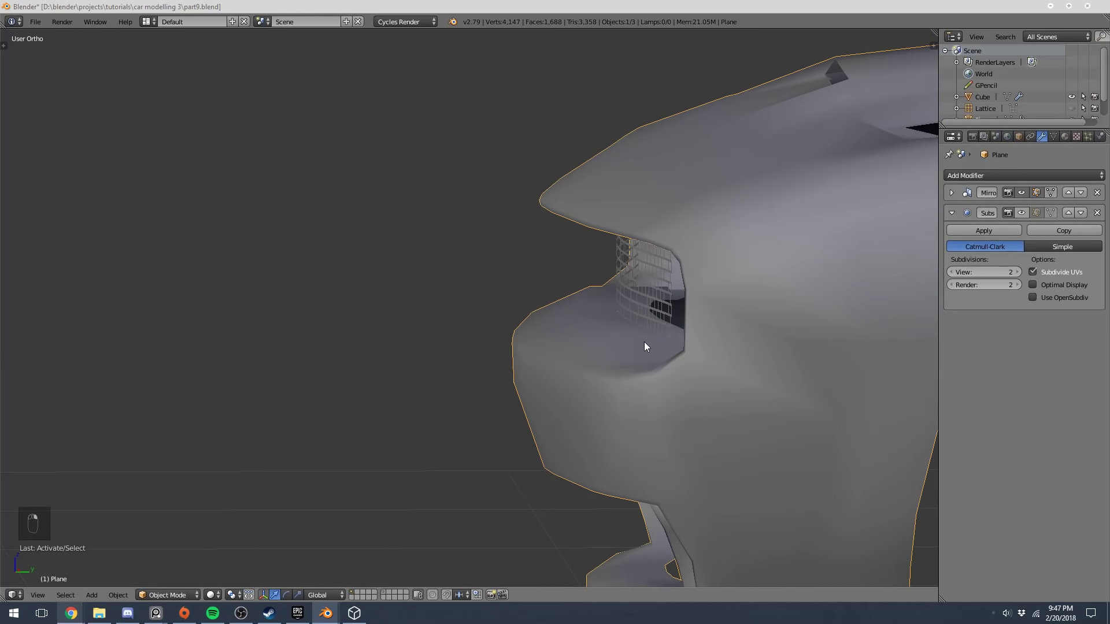
left_click(1026, 213)
scroll(429, 275, "down", 3)
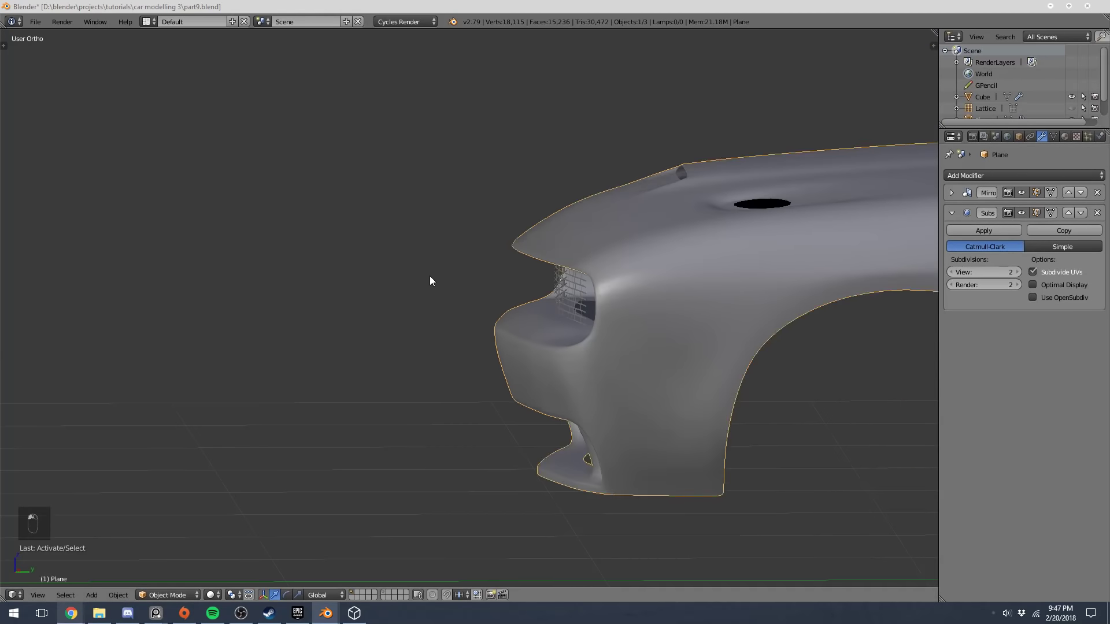
key("a")
middle_click_drag(426, 276, 614, 261)
key("KP_1")
key("z")
key("z")
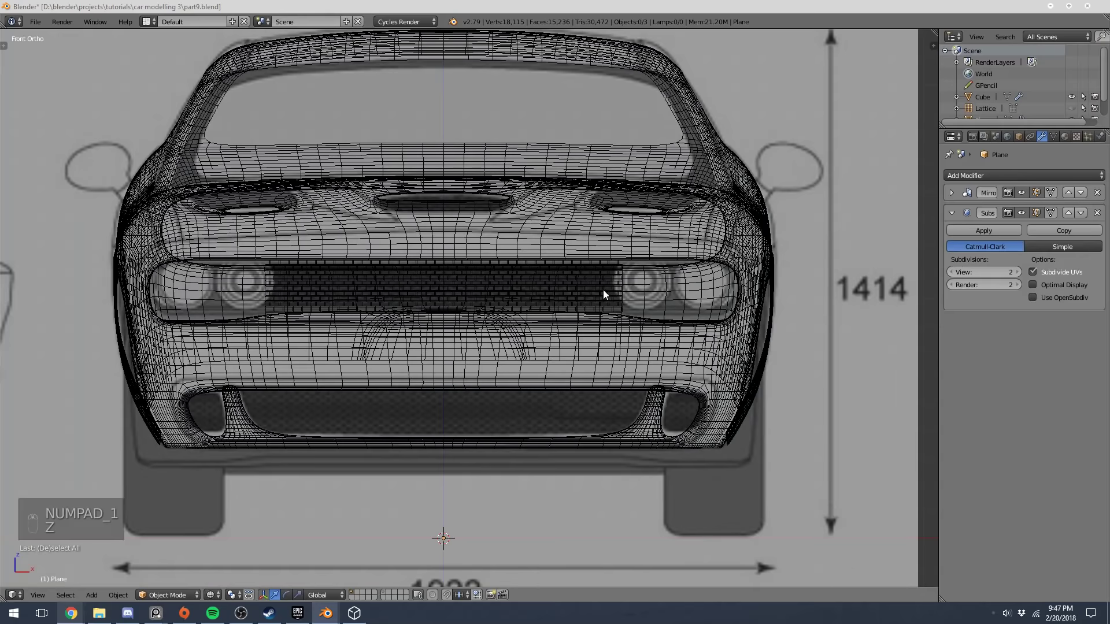
Compare the grille mesh with the smoothed body opening and the blueprint headlights in solid and wireframe front view
scroll(613, 294, "up", 2)
right_click(648, 299)
key("Tab")
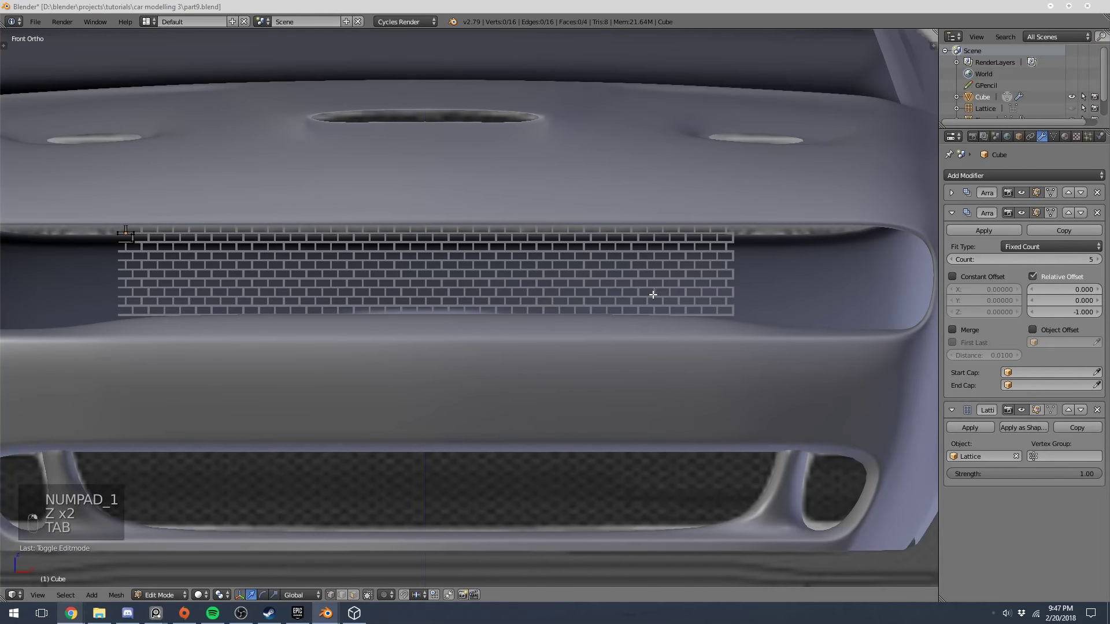
key("Tab")
key("z")
key("z")
key("z")
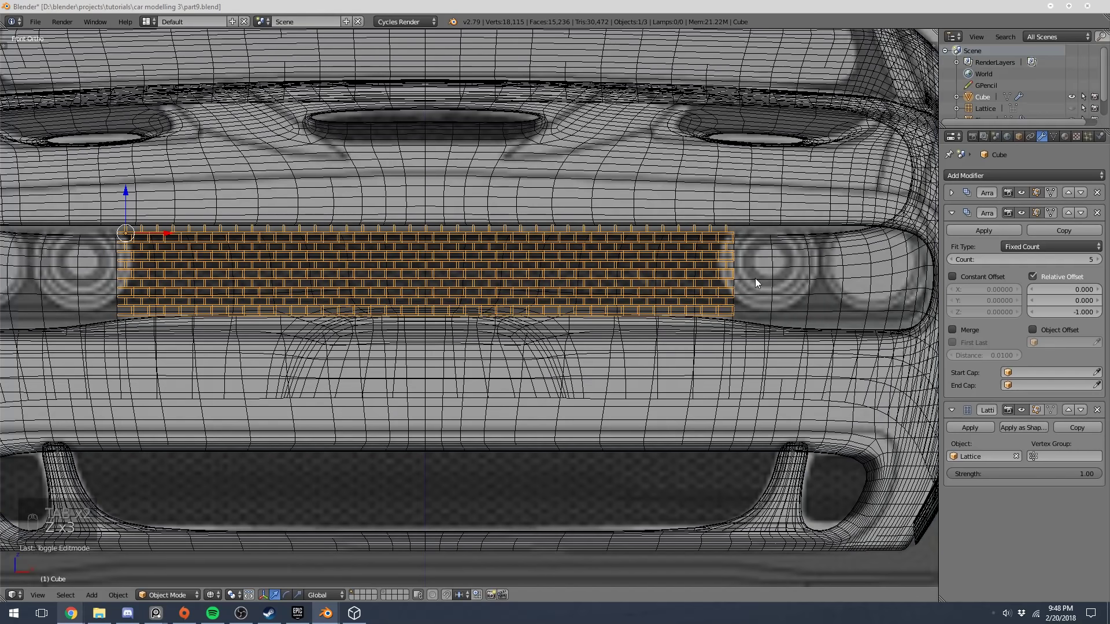
middle_click_drag(769, 340, 688, 337, "shift")
key("z")
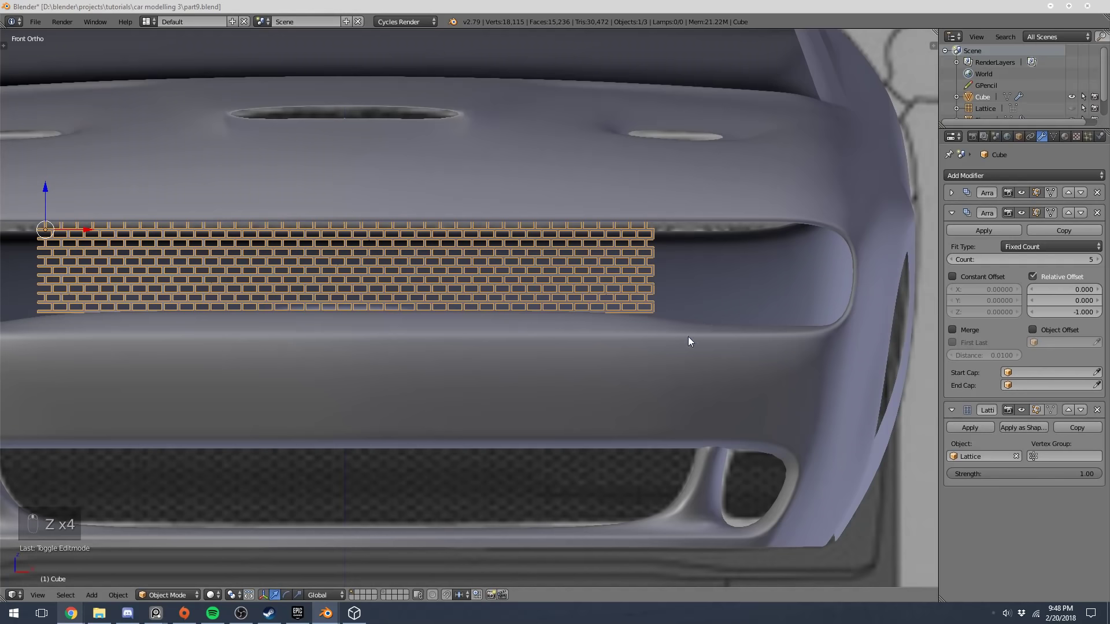
right_click(686, 341)
key("z")
key("z")
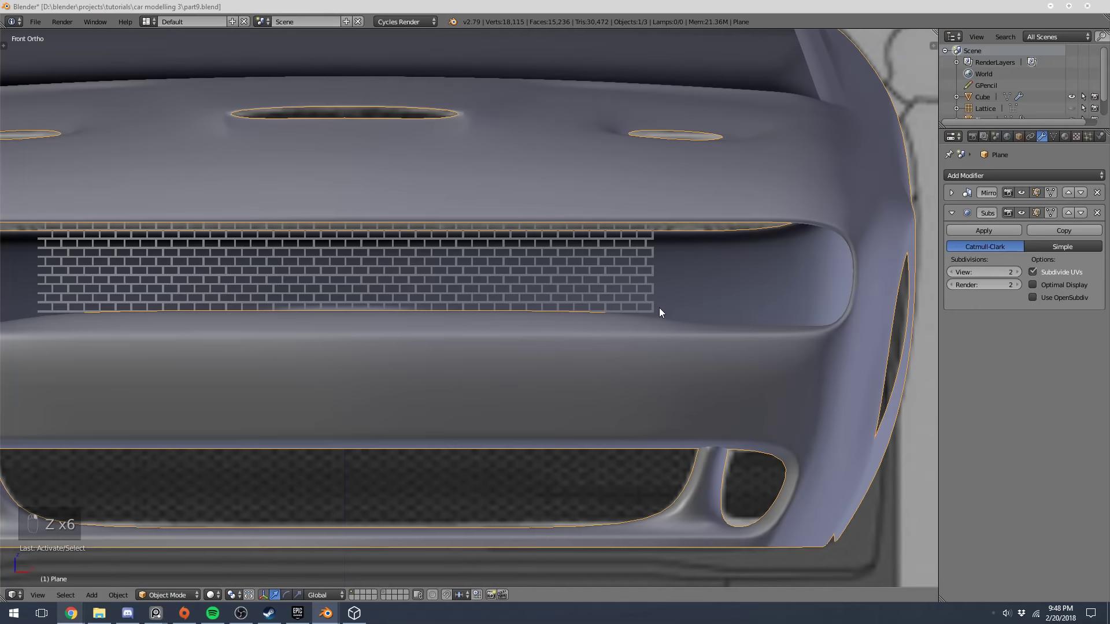
key("z")
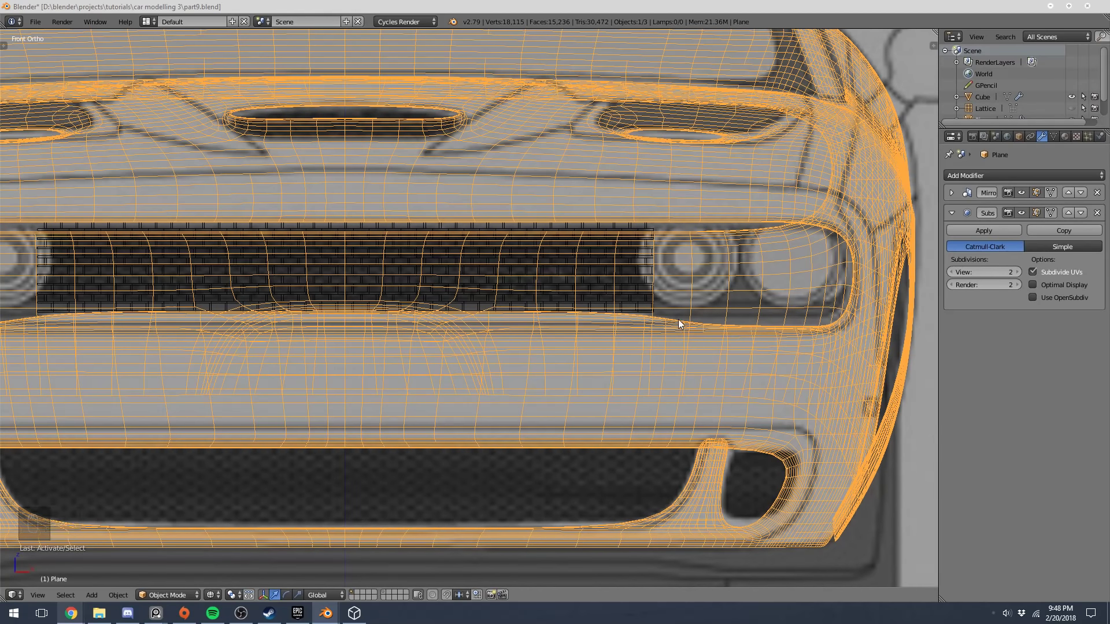
right_click(631, 301)
key("z")
key("z")
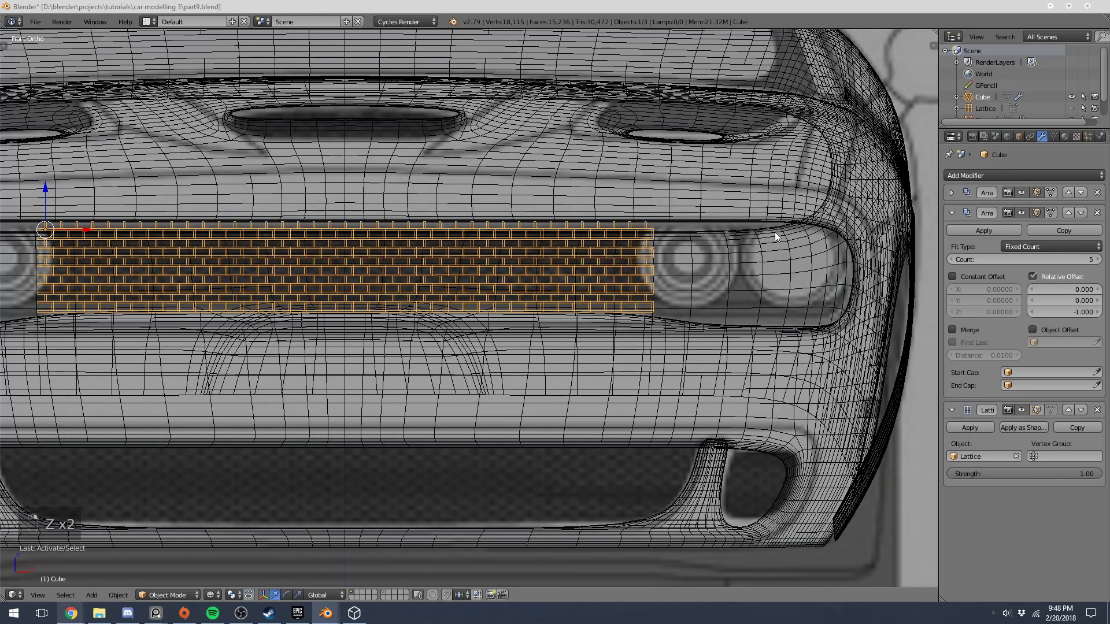
Switch to the browser to study the Hellcat headlight reference photo, and return to Blender in solid shading
key("alt+Tab")
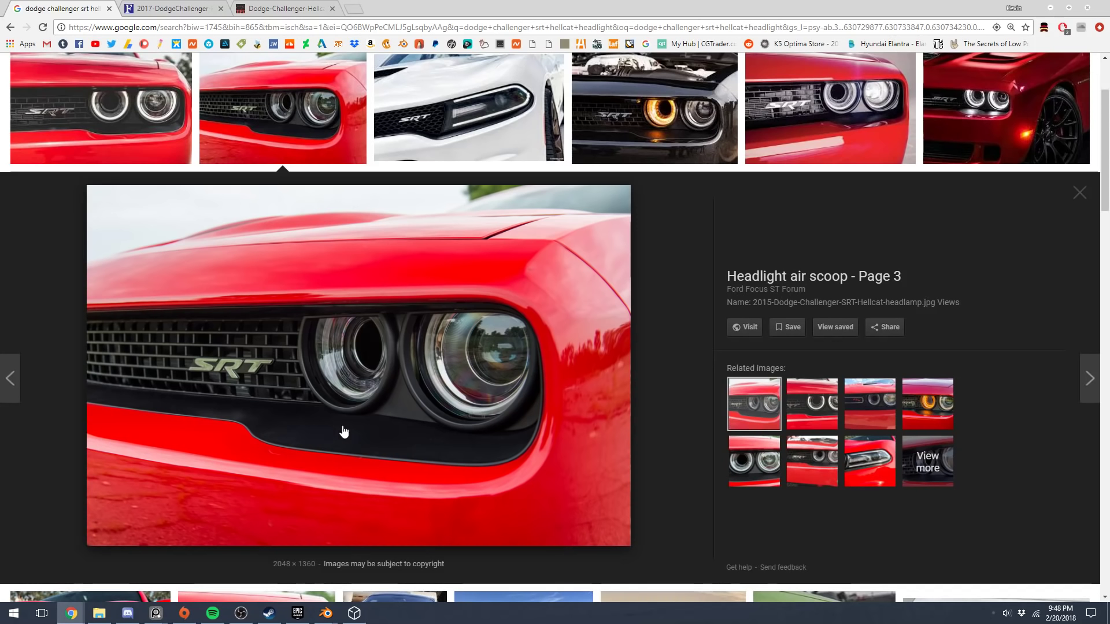
left_click(1052, 7)
key("z")
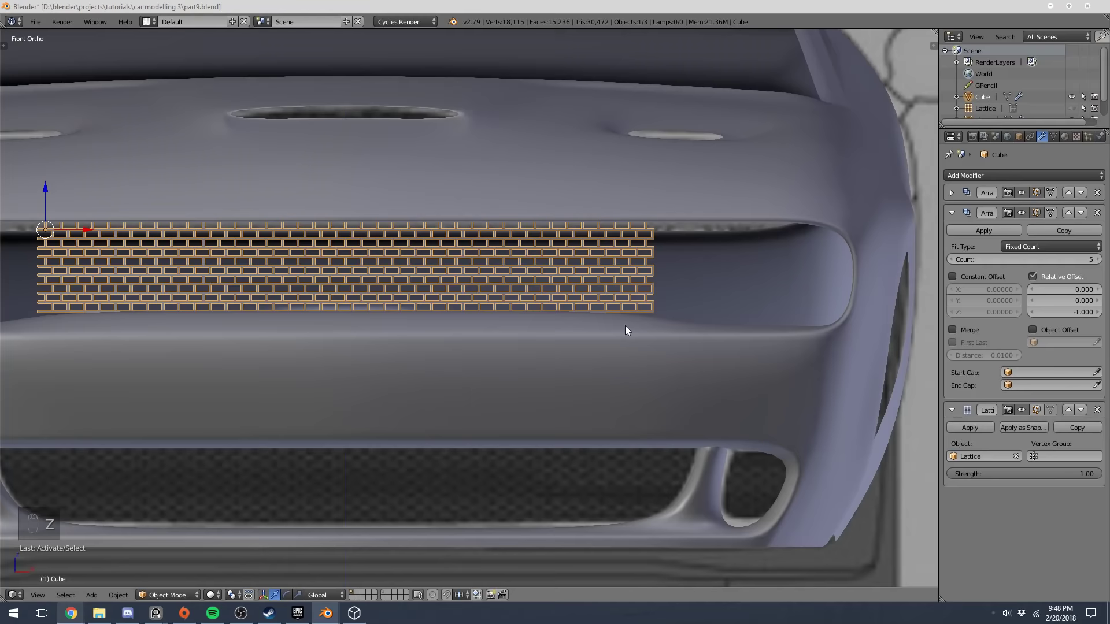
Edit the car body mesh and select the first vertices along the lower inner edge of the headlight opening
middle_click_drag(681, 351, 649, 354)
key("Tab")
key("a")
key("a")
scroll(697, 354, "down", 2)
key("z")
key("z")
key("z")
mouse_move(642, 312)
middle_mouse_down()
mouse_move(541, 340)
mouse_move(590, 318)
mouse_move(627, 318)
middle_mouse_up()
key("z")
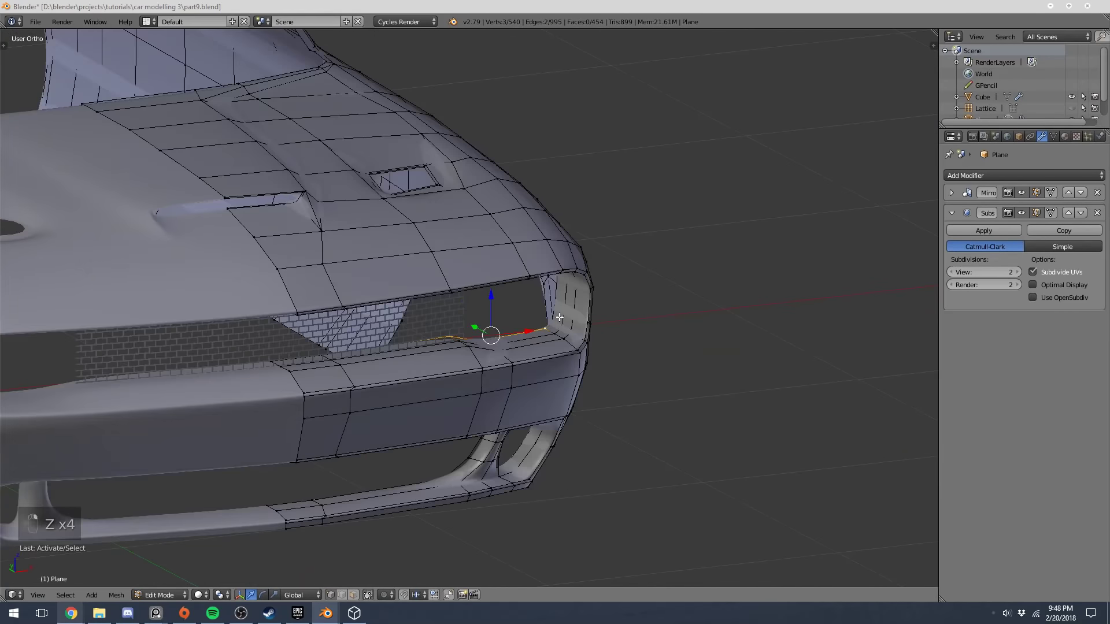
Extend the vertex selection along the lower inner edge to the opening's outer corner
scroll(560, 317, "up", 3)
key("z")
key("z")
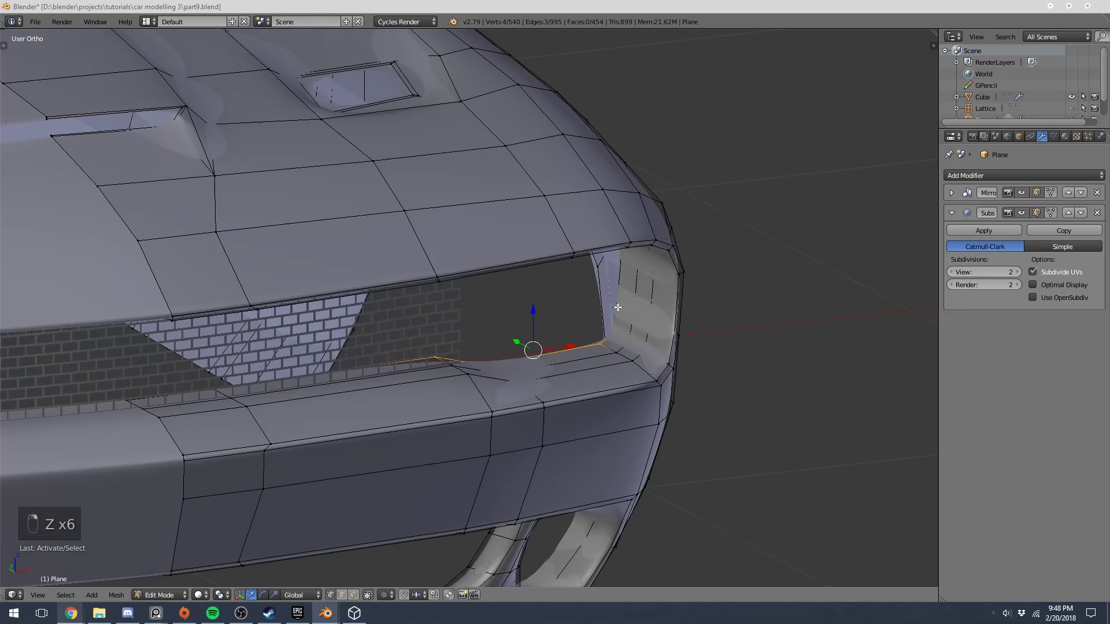
key("z")
middle_click_drag(621, 304, 622, 255)
key("z")
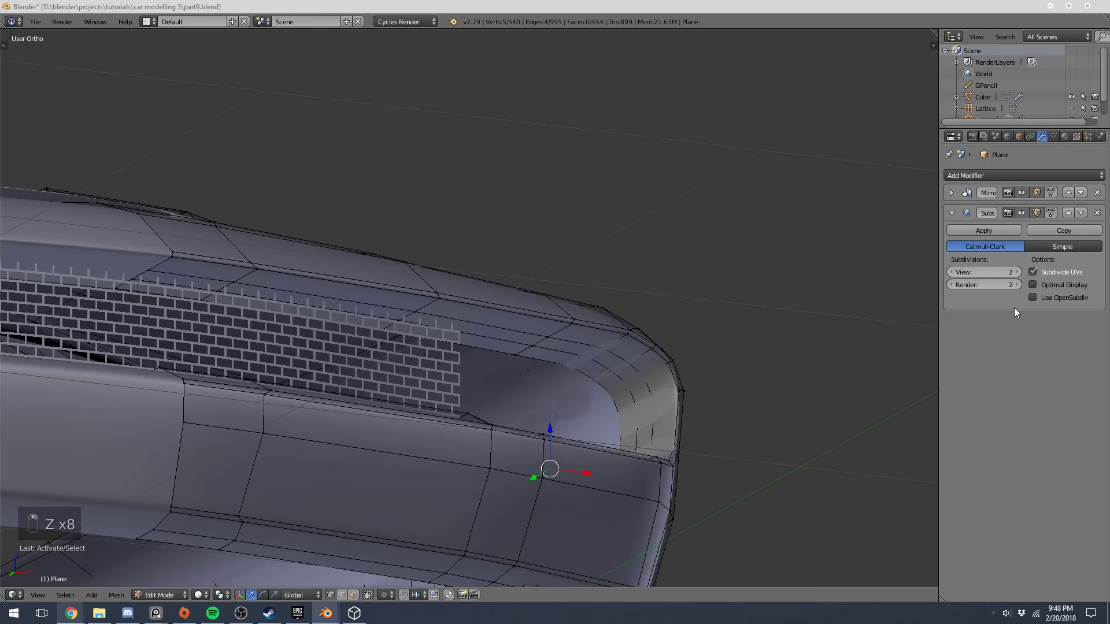
Hide the body's subdivision effect and extend the selection around the outer end and along the opening's upper inner edge
middle_click_drag(659, 312, 642, 353)
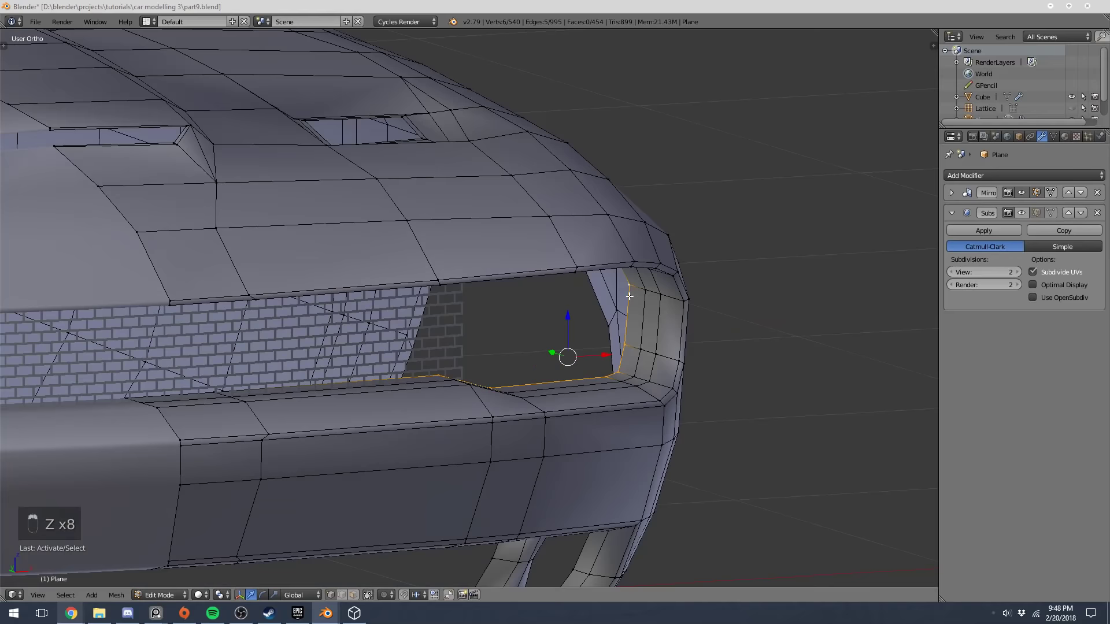
middle_click_drag(629, 296, 663, 368)
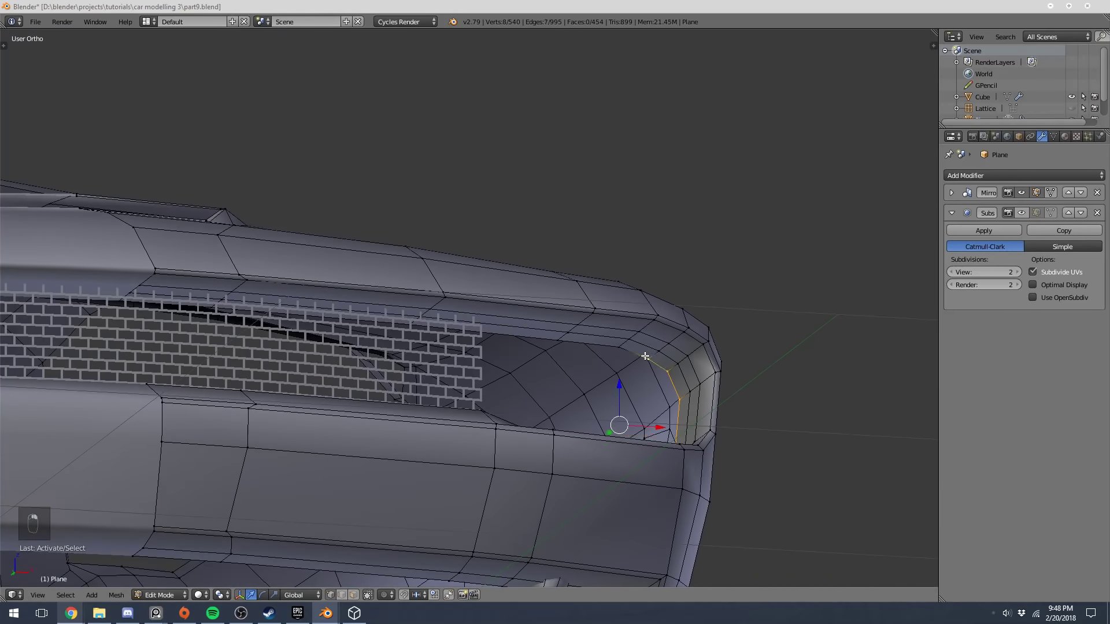
right_click(558, 347, "shift")
middle_click_drag(559, 346, 575, 310)
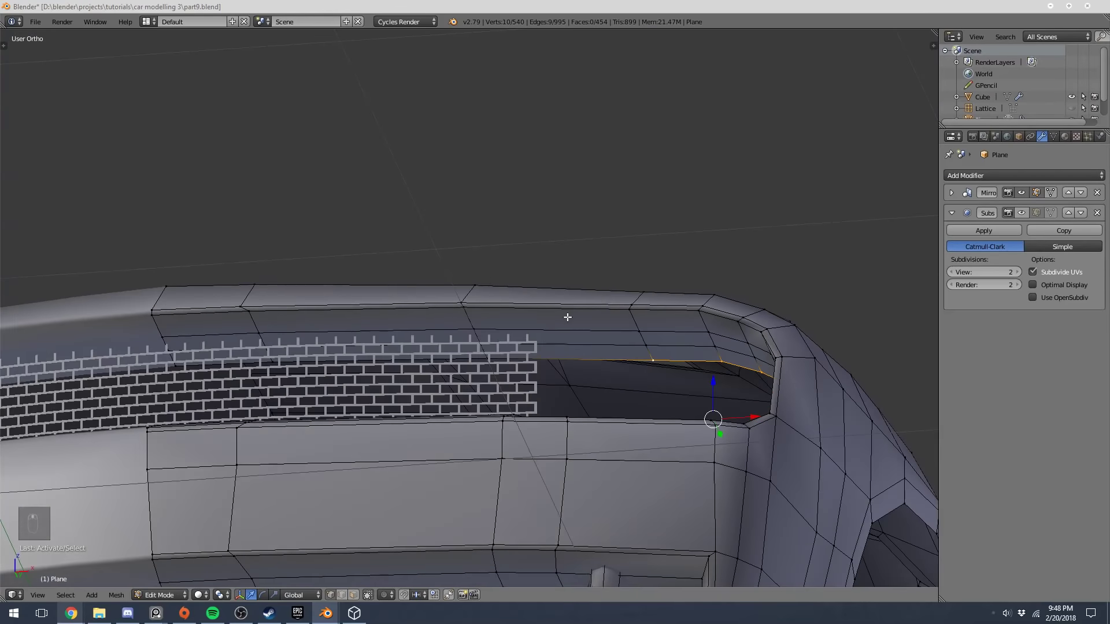
key("z")
key("z")
middle_click_drag(498, 357, 520, 414)
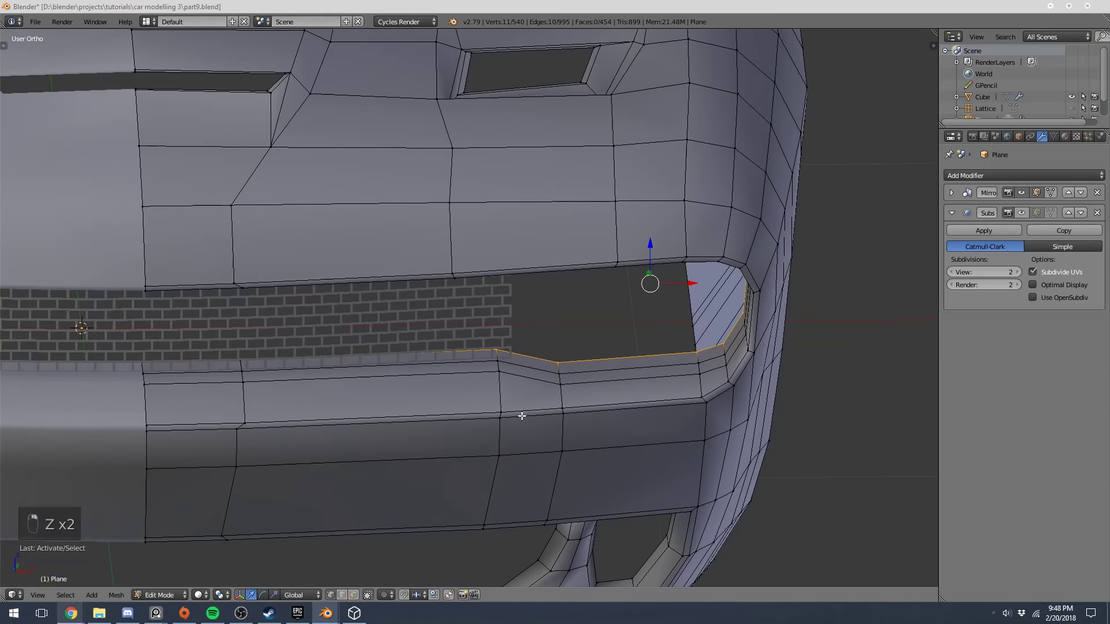
Duplicate the selected rim edges in place, separate them into their own object and select it
key("shift+d")
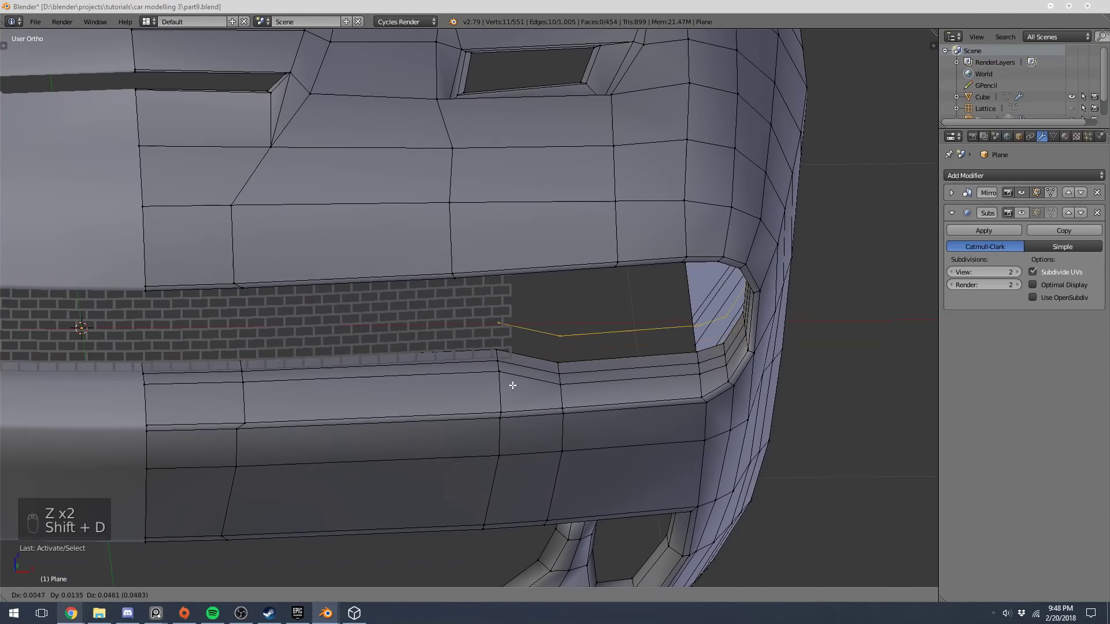
left_click(517, 395)
key("p")
left_click(517, 394)
key("Tab")
right_click(541, 360)
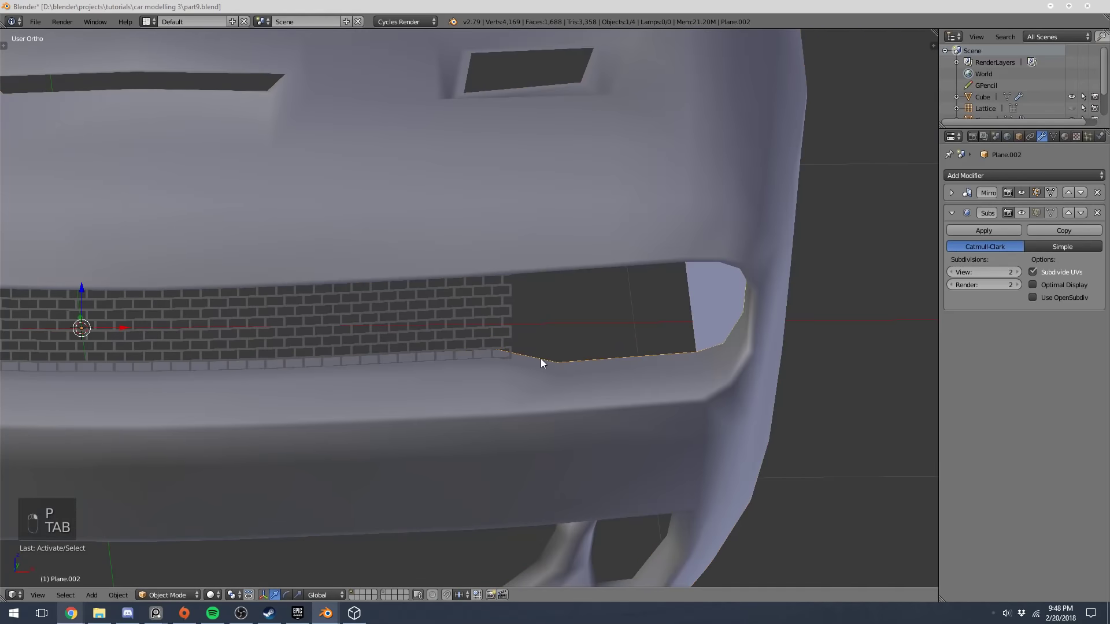
In front view, slide the new outline's upper end vertex along its edge until it sits above the lower end vertex
key("z")
scroll(538, 360, "down", 5)
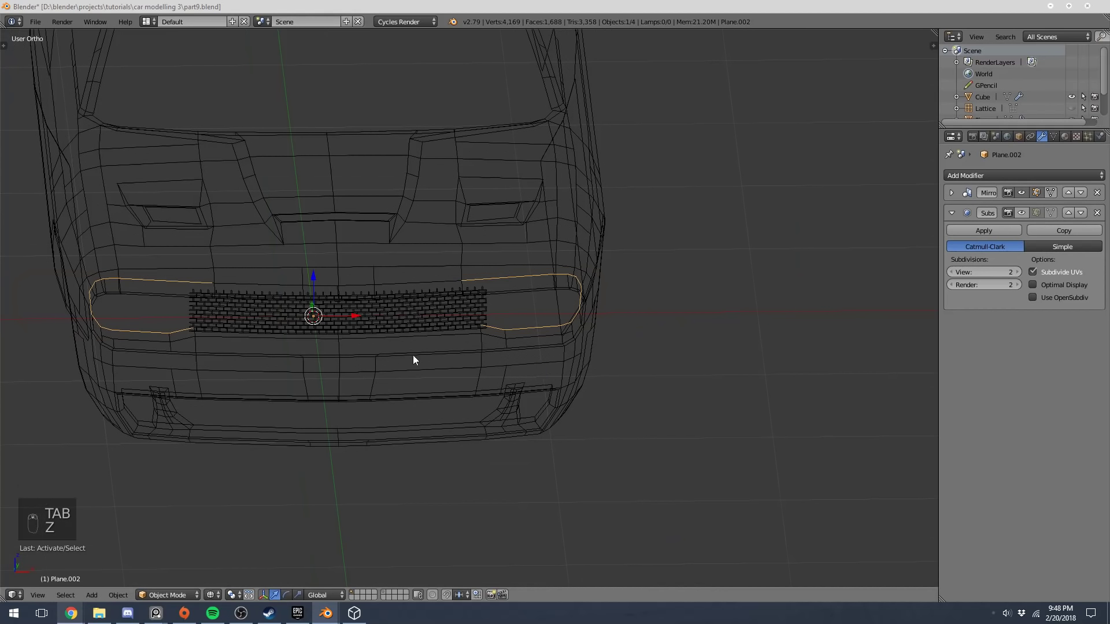
key("KP_1")
key("Tab")
scroll(467, 289, "up", 6)
key("a")
key("a")
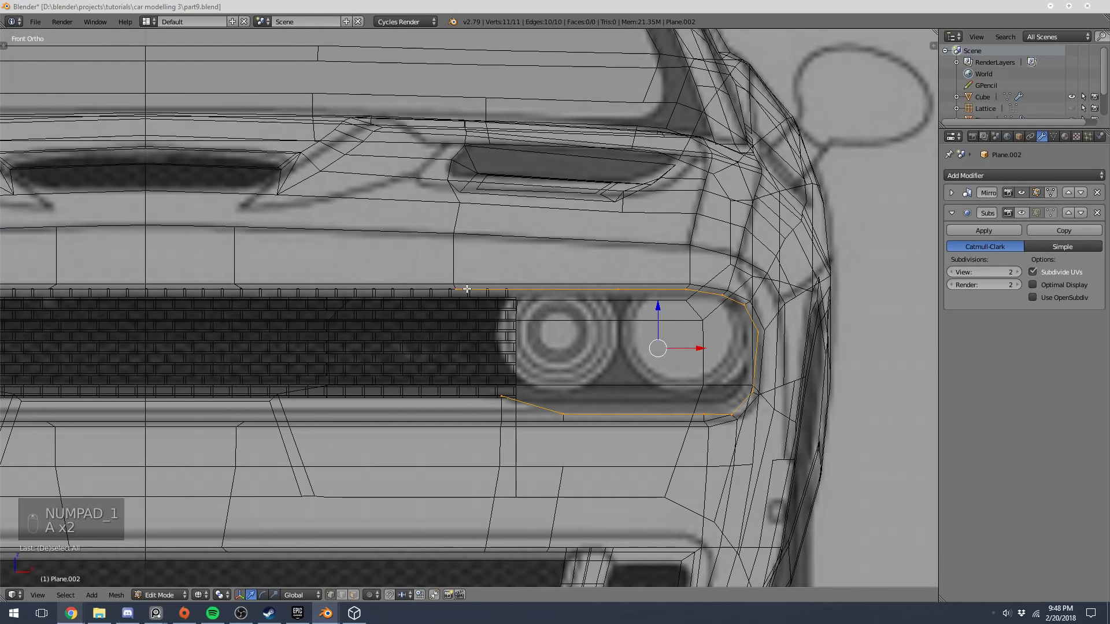
right_click(466, 291)
key("g")
key("g")
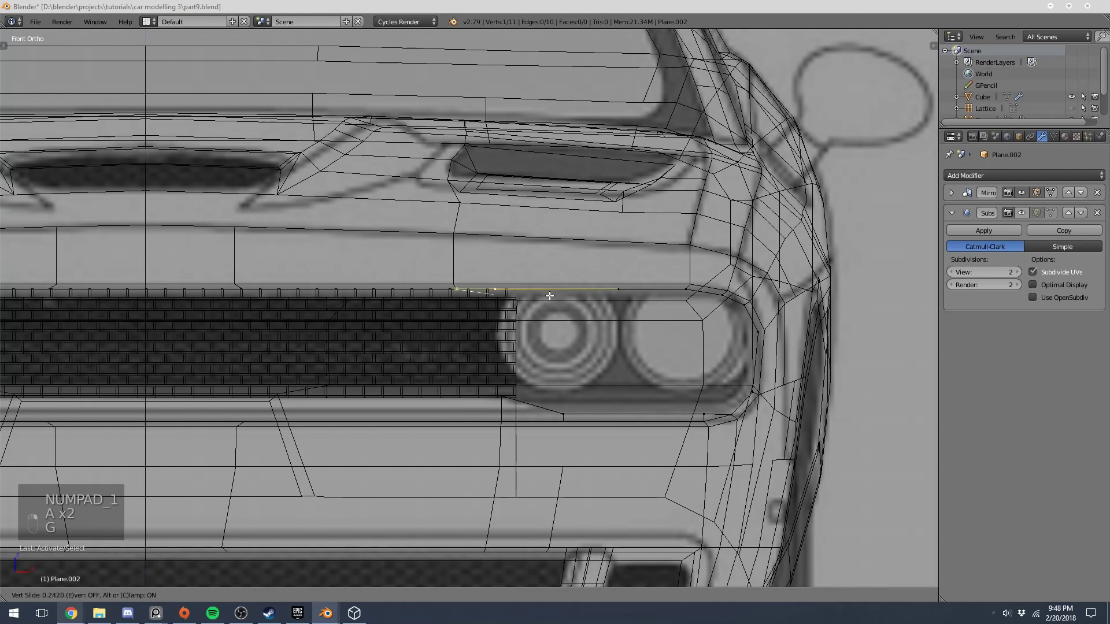
left_click(504, 304)
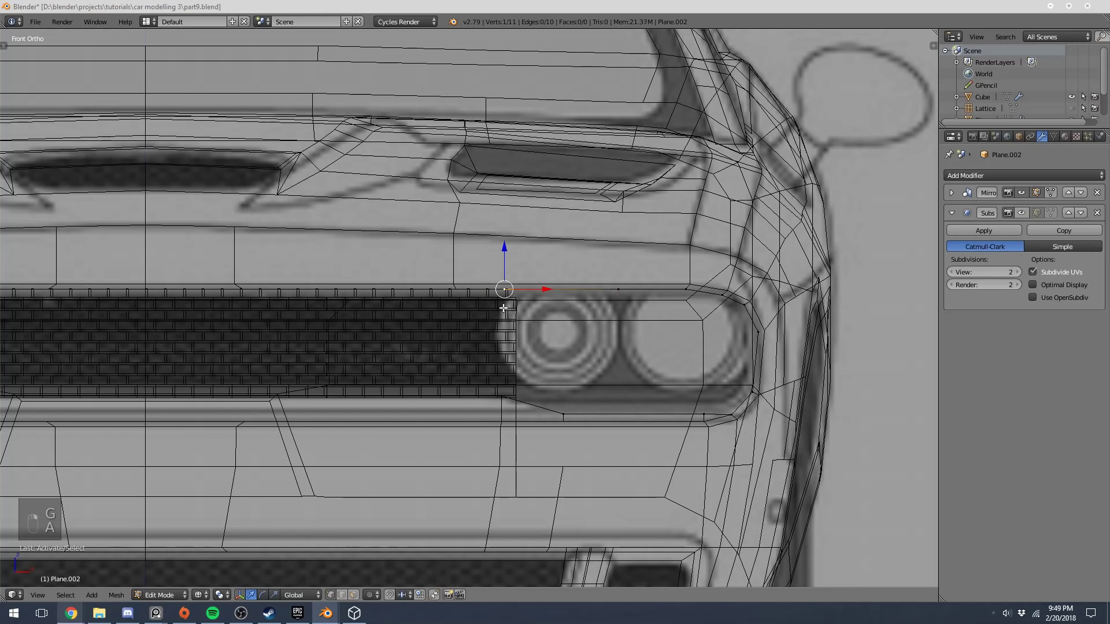
Join the outline's two inner ends with an edge and fill the first face beside the grille
right_click(501, 394, "shift")
key("f")
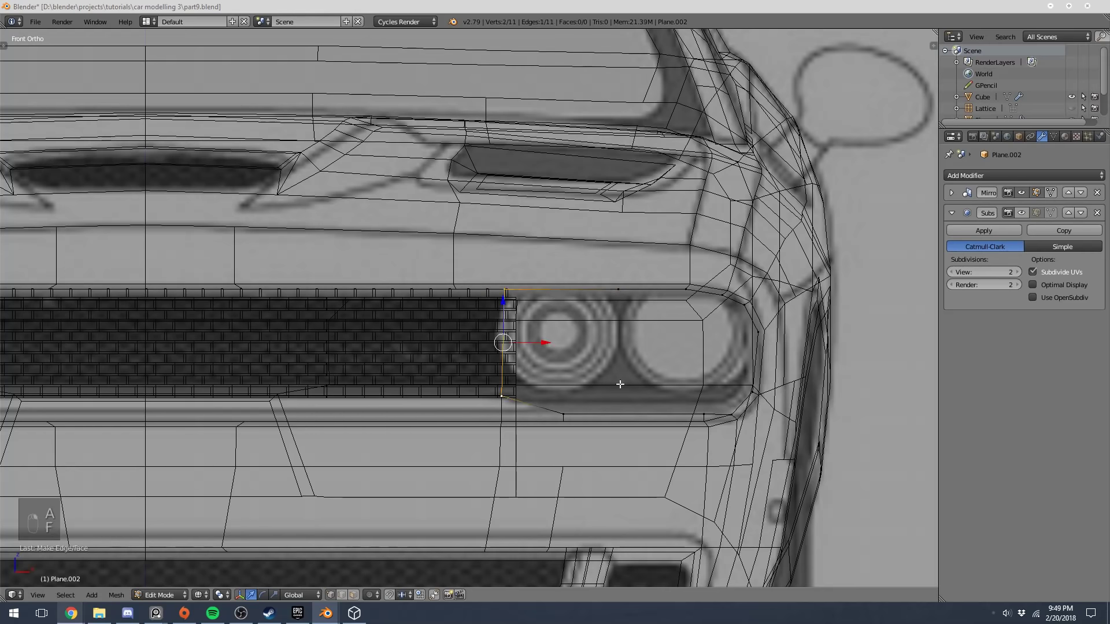
key("f")
Fill two more faces between the upper and lower edges toward the outer end of the headlight panel
right_click(566, 404)
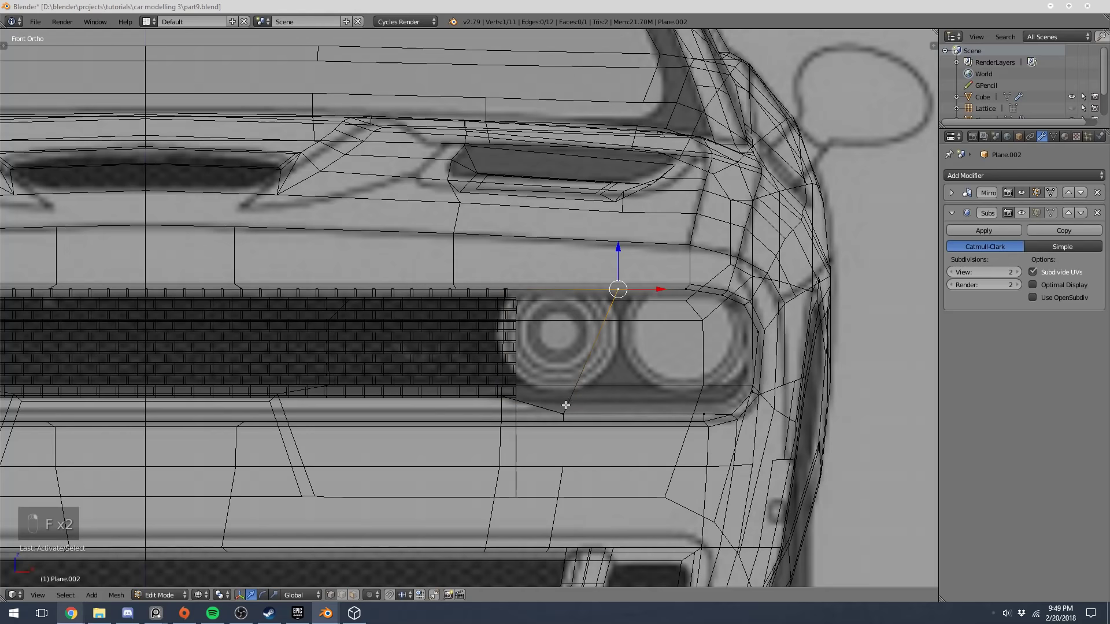
right_click(708, 409, "shift")
middle_click_drag(701, 394, 686, 305)
key("f")
key("a")
right_click(684, 391)
right_click(674, 386, "shift")
right_click(653, 276, "shift")
right_click(678, 278, "shift")
key("f")
key("a")
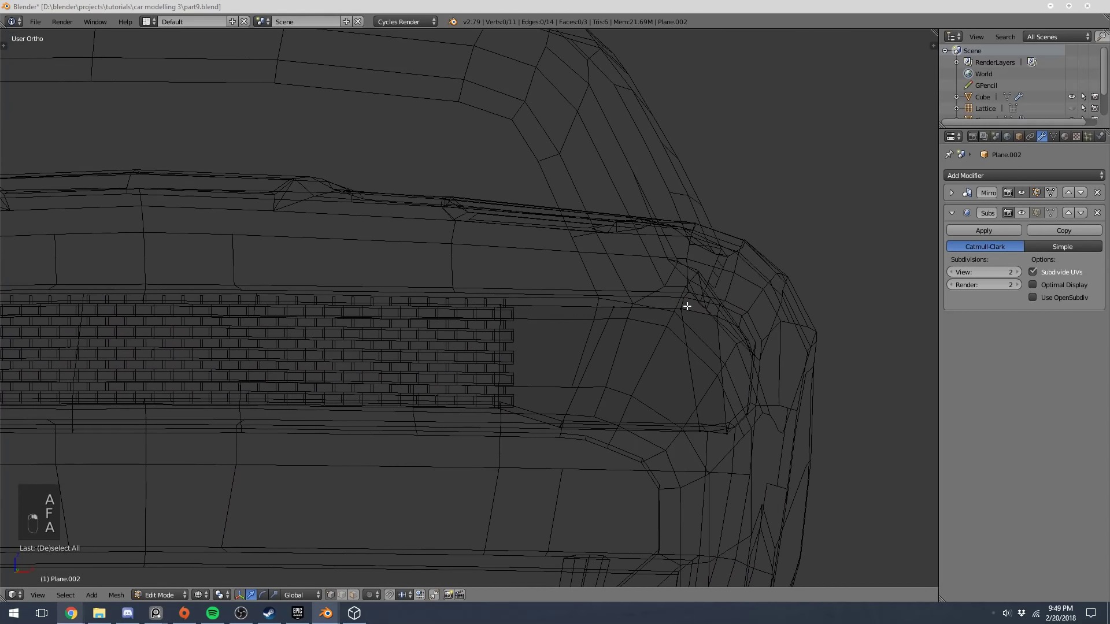
Add a lengthwise loop cut slightly above the middle of the headlight panel and fill the upper face at its outer end
key("ctrl+r")
left_click(718, 349)
left_click(717, 337)
right_click(718, 324)
right_click(719, 353, "shift")
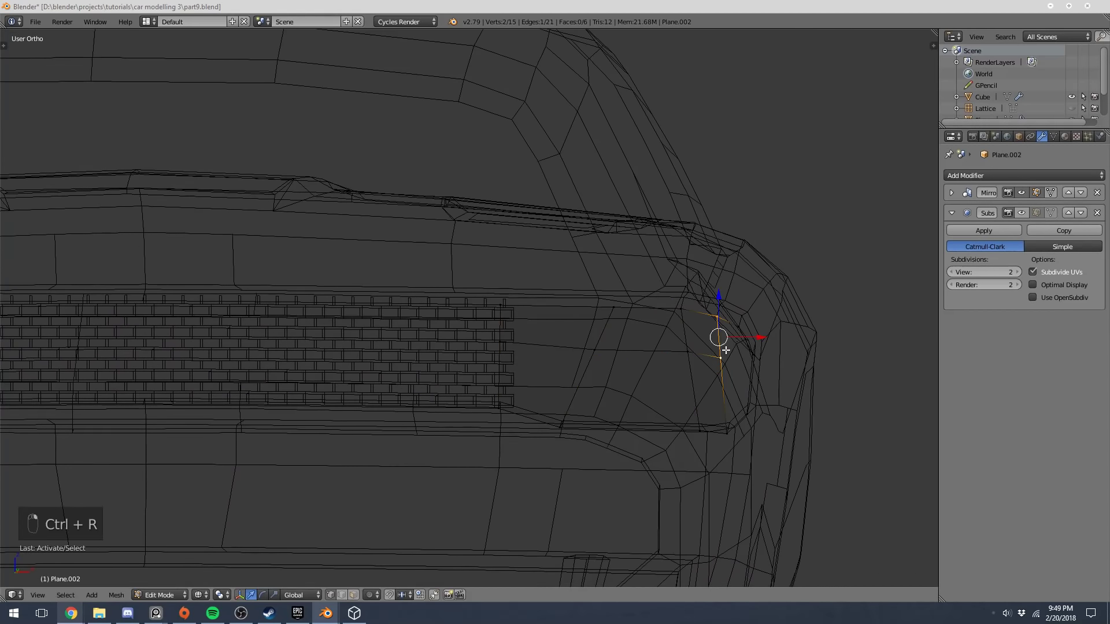
key("f")
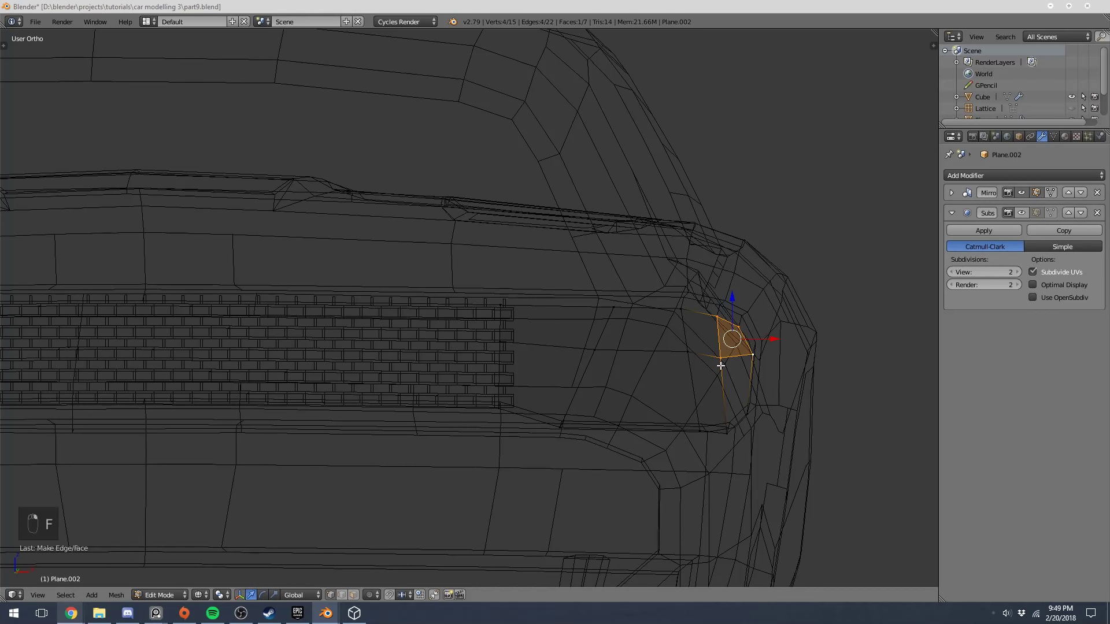
Fill the lower corner face at the outer end of the headlight panel
right_click(721, 358)
right_click(727, 431, "shift")
right_click(747, 414, "shift")
key("f")
Switch to solid shading, select the whole headlight panel mesh and make its normals consistent
key("Tab")
key("z")
key("Tab")
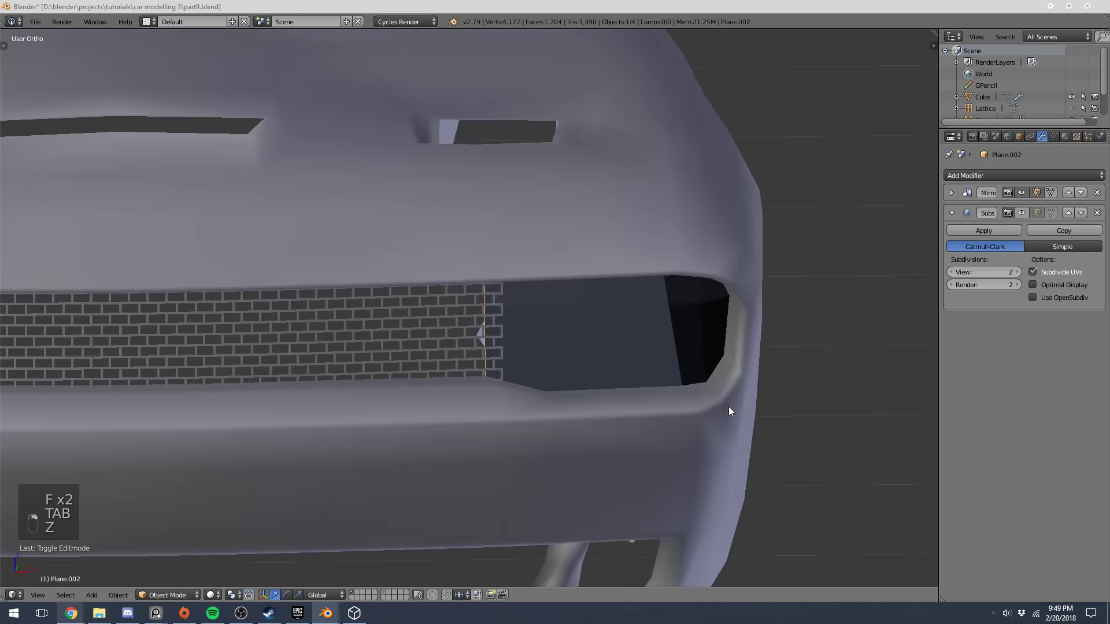
middle_click_drag(728, 408, 722, 393)
key("a")
key("a")
key("a")
key("a")
key("ctrl+n")
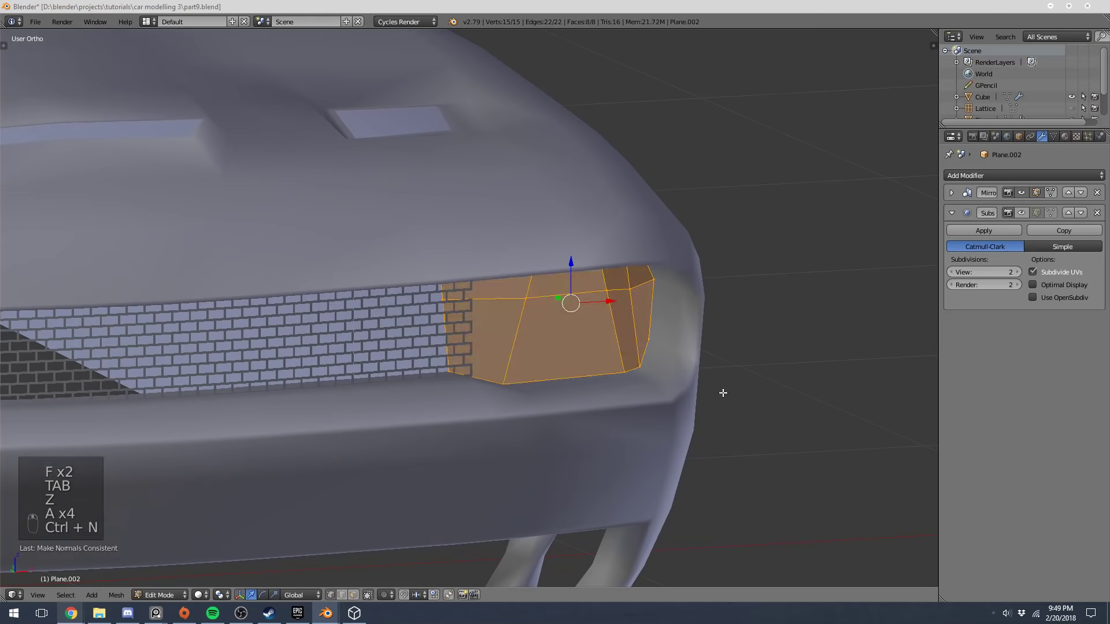
Leave Edit Mode, delete the headlight panel object and clear the selection
key("Tab")
right_click(576, 311)
middle_click_drag(564, 329, 509, 325)
middle_click_drag(581, 354, 595, 314)
scroll(615, 341, "down", 5)
key("x")
left_click(654, 326)
right_click(536, 372)
key("a")
Compare the headlight openings with the front-view reference image, alternating between wireframe and solid shading
scroll(588, 318, "up", 1)
key("KP_1")
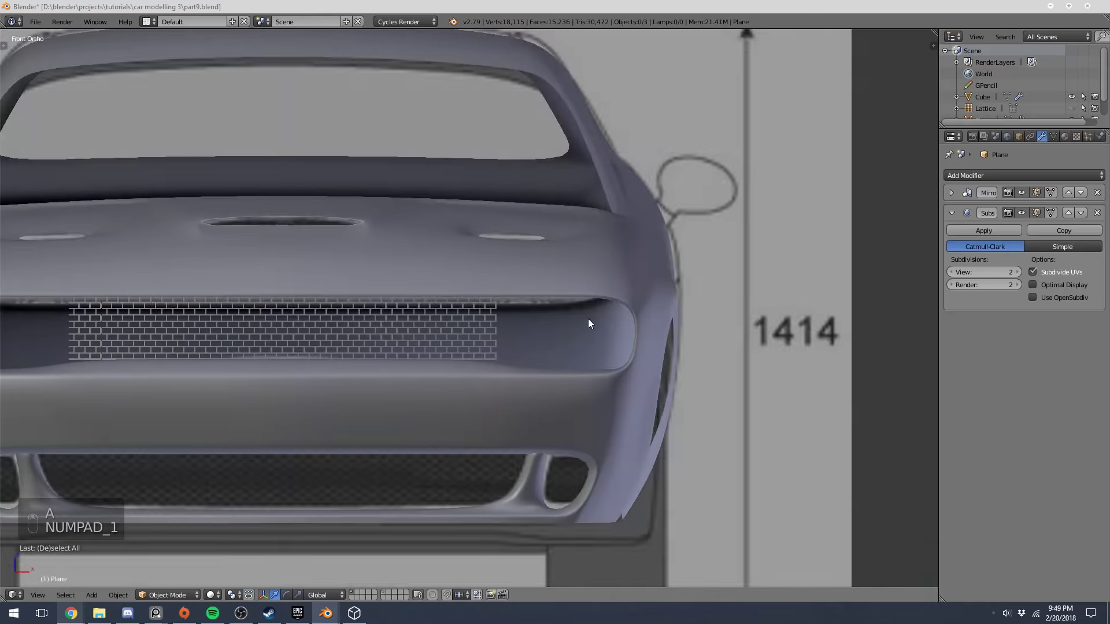
key("z")
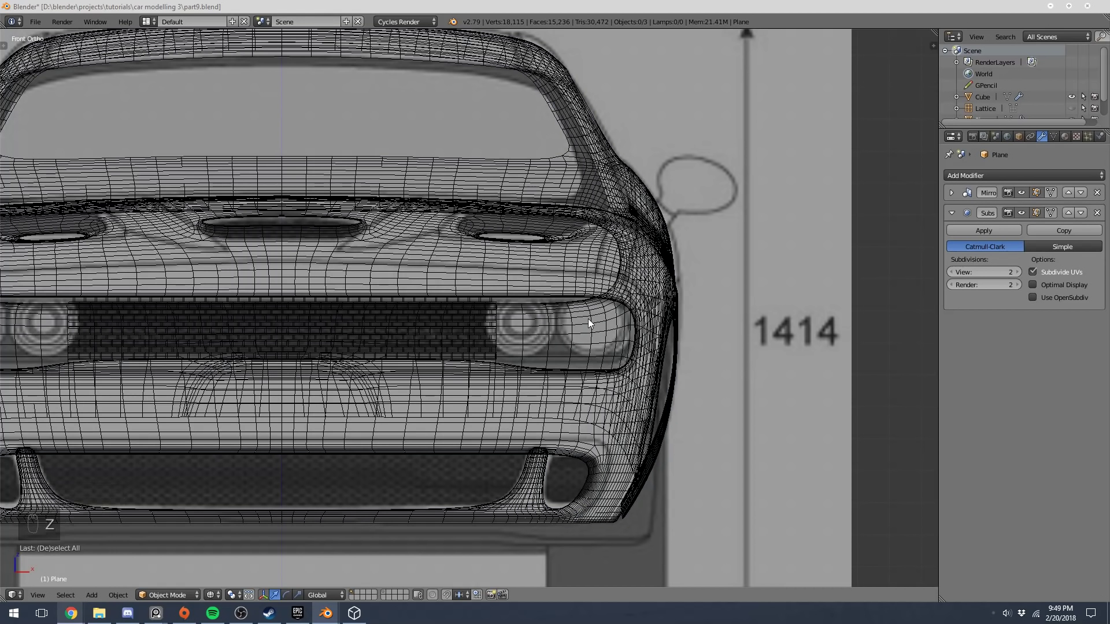
key("z")
scroll(582, 314, "down", 7)
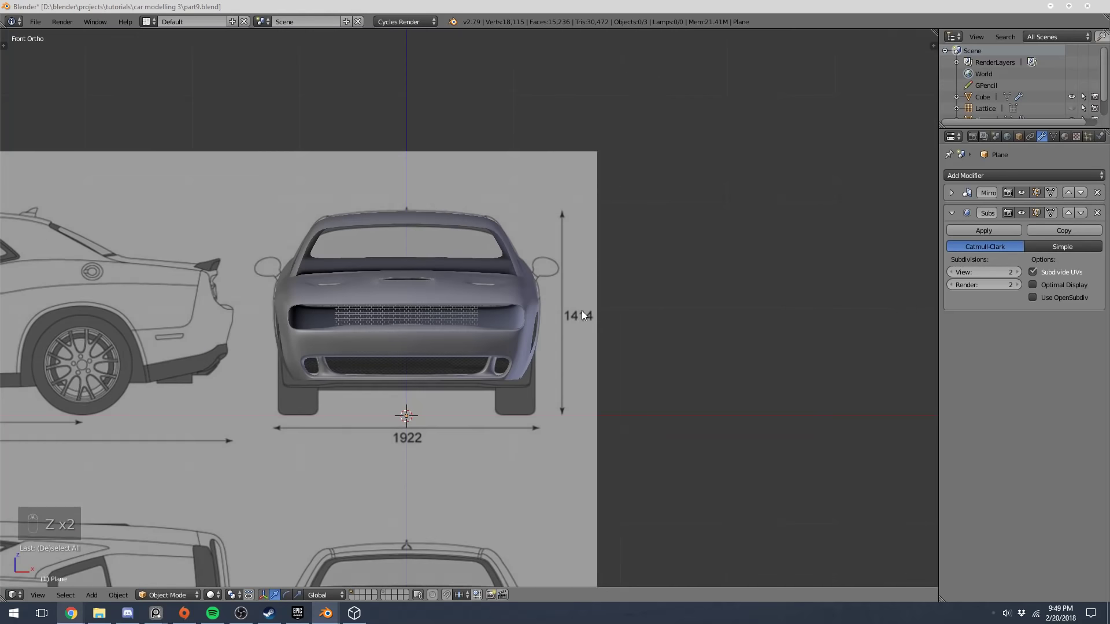
scroll(581, 312, "up", 4)
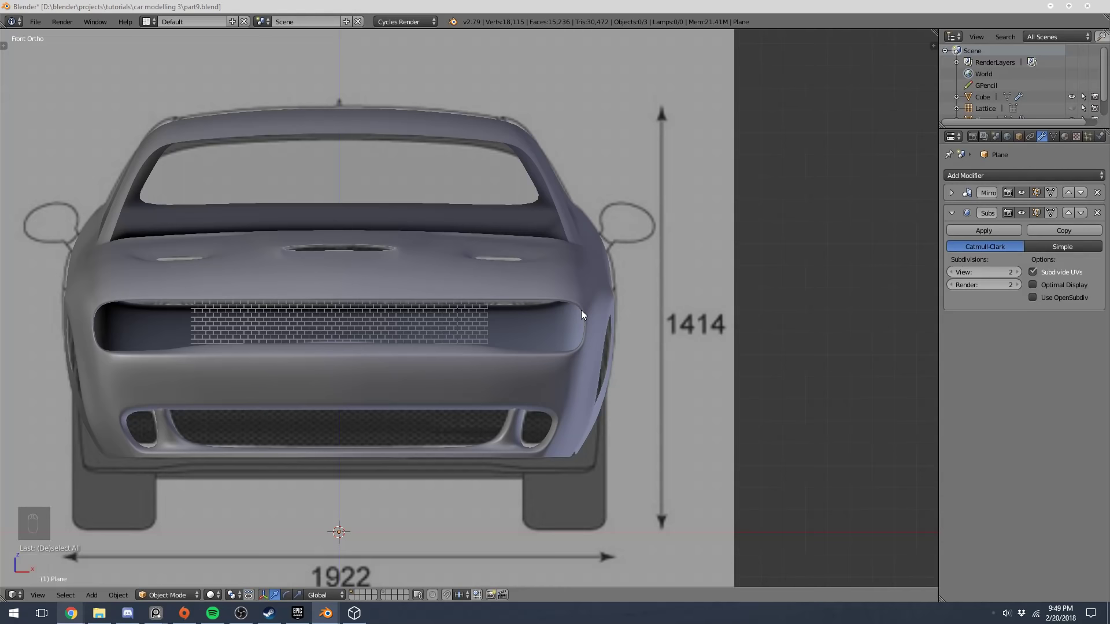
scroll(581, 310, "up", 4)
right_click(498, 265)
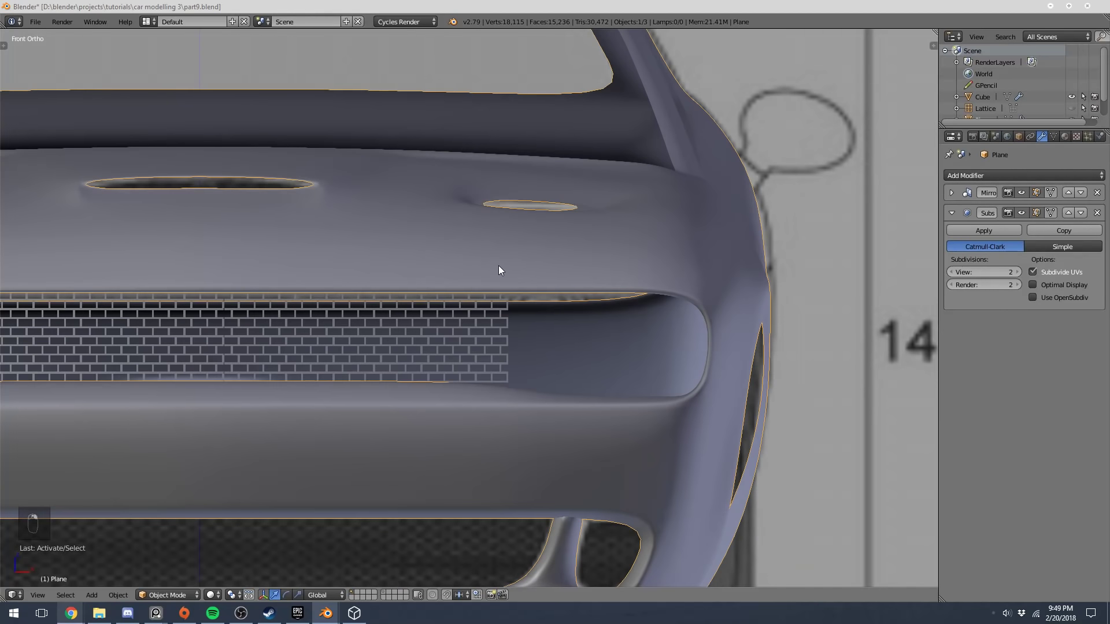
key("z")
scroll(499, 266, "down", 7)
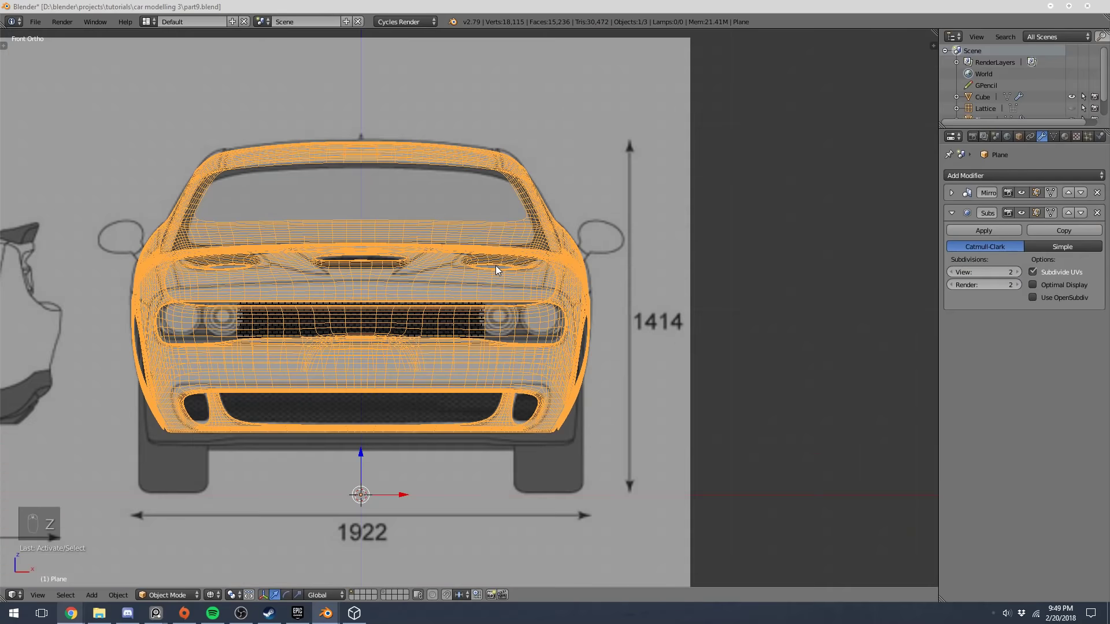
scroll(496, 266, "up", 6)
key("z")
key("z")
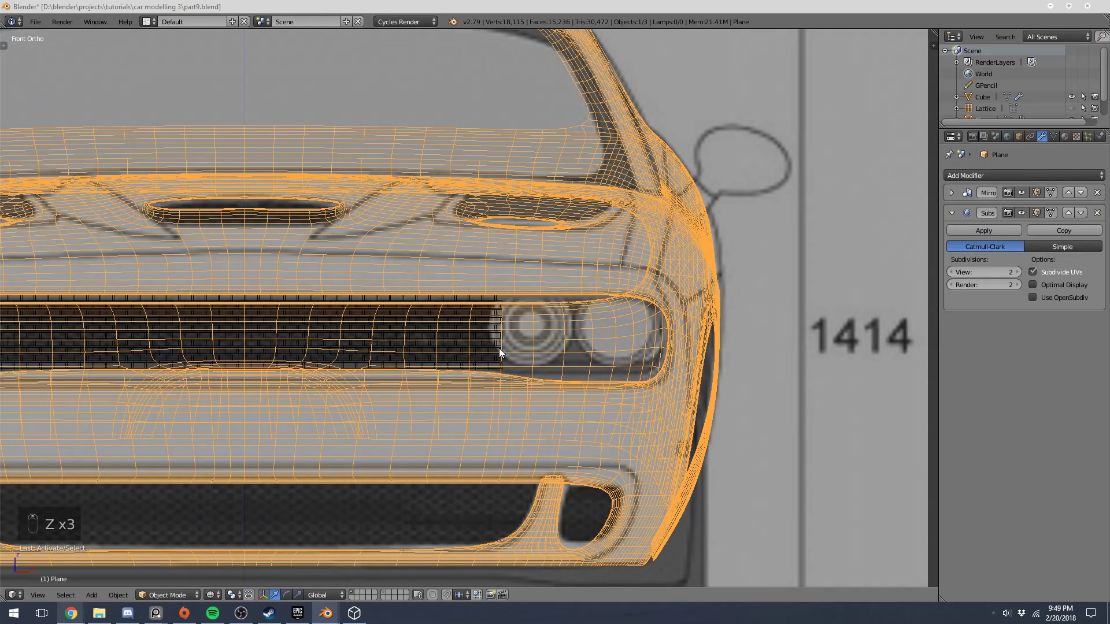
key("z")
scroll(584, 310, "down", 5)
Add a cylinder mesh with 12 vertices at the 3D cursor, with nothing else selected
key("a")
key("shift+a")
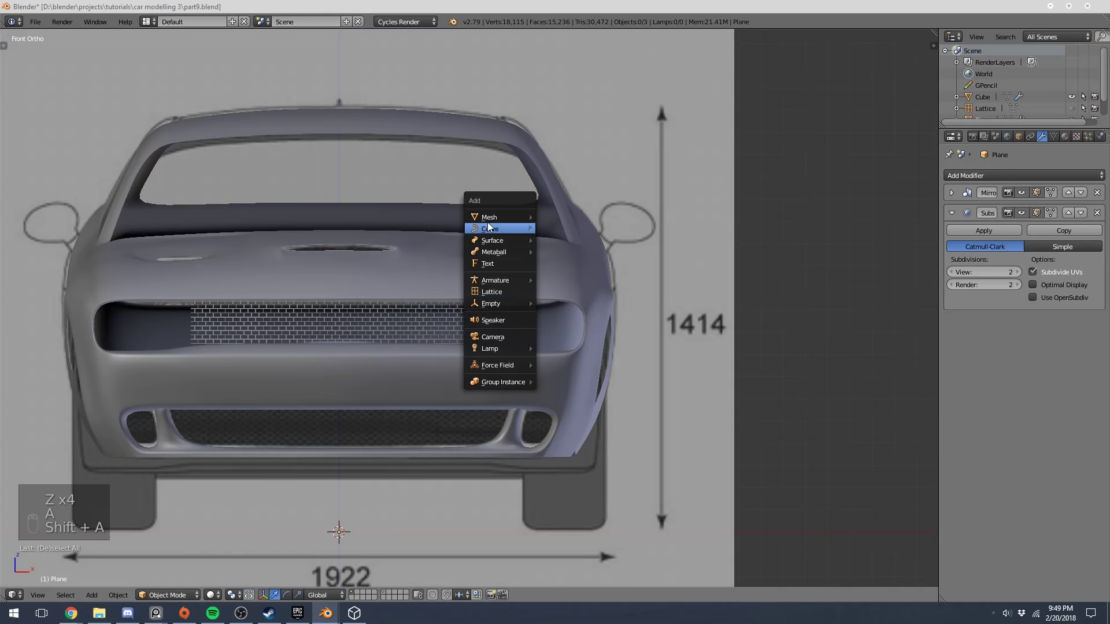
mouse_move(496, 219)
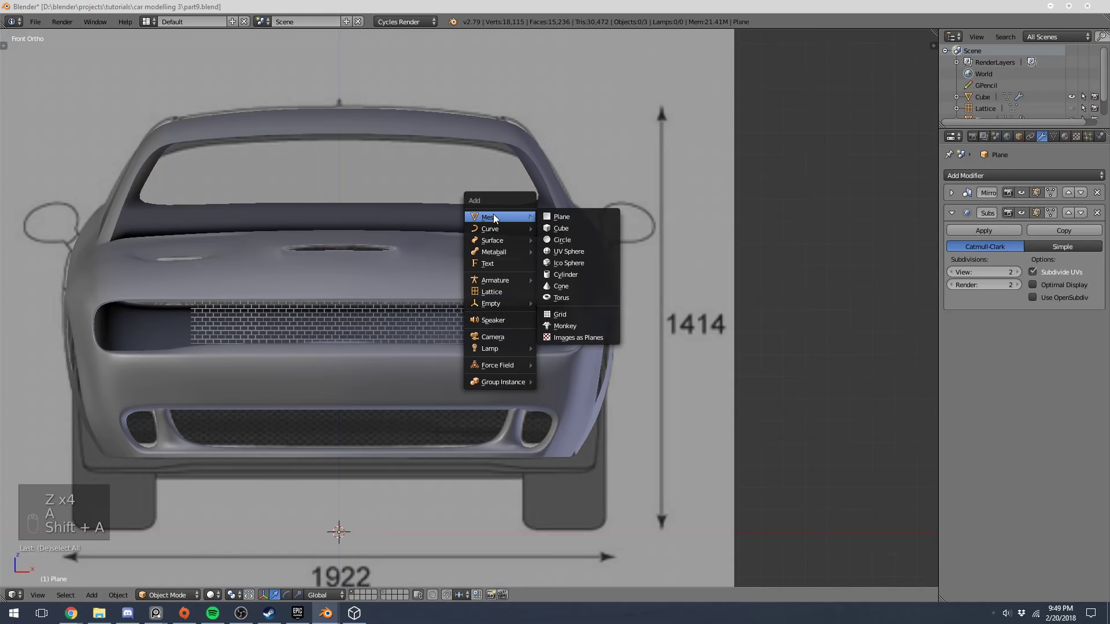
left_click(585, 274)
scroll(570, 278, "down", 2)
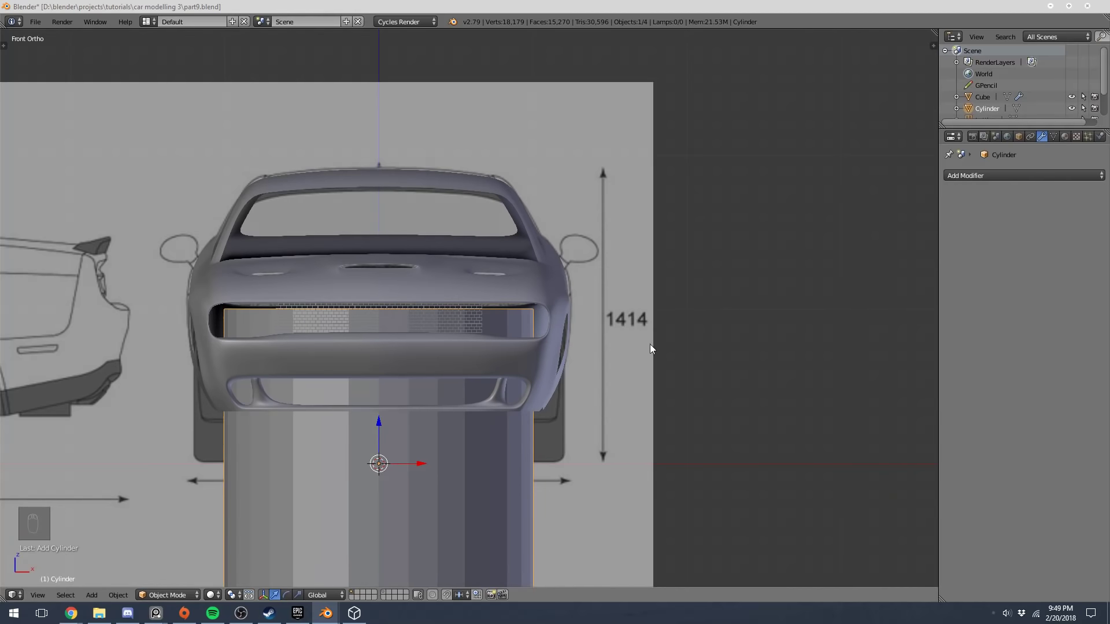
key("t")
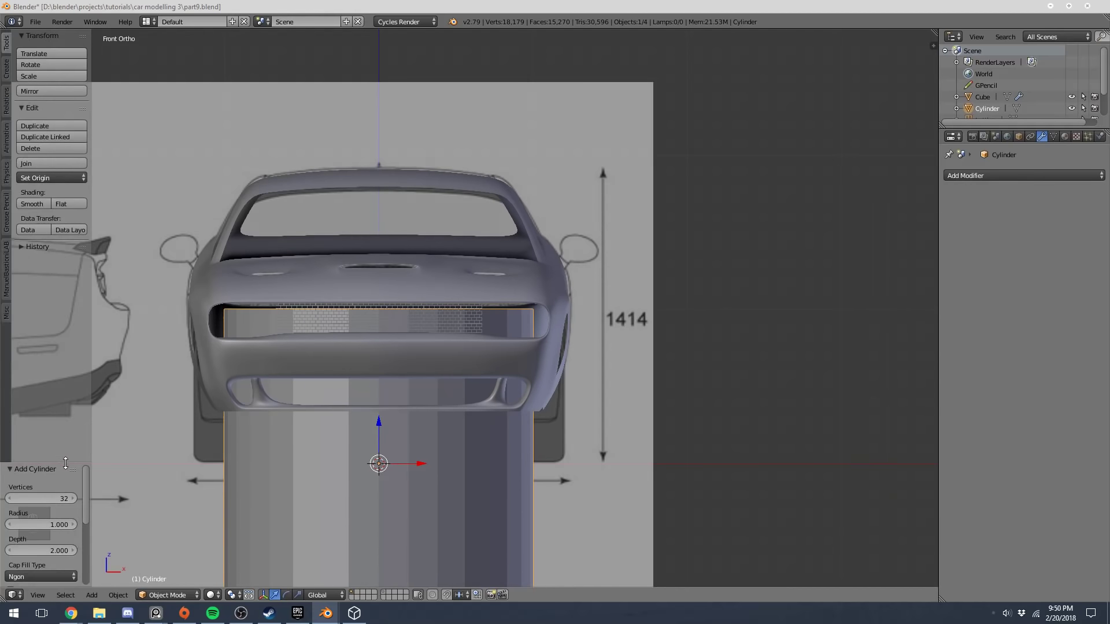
left_click_drag(65, 462, 65, 309)
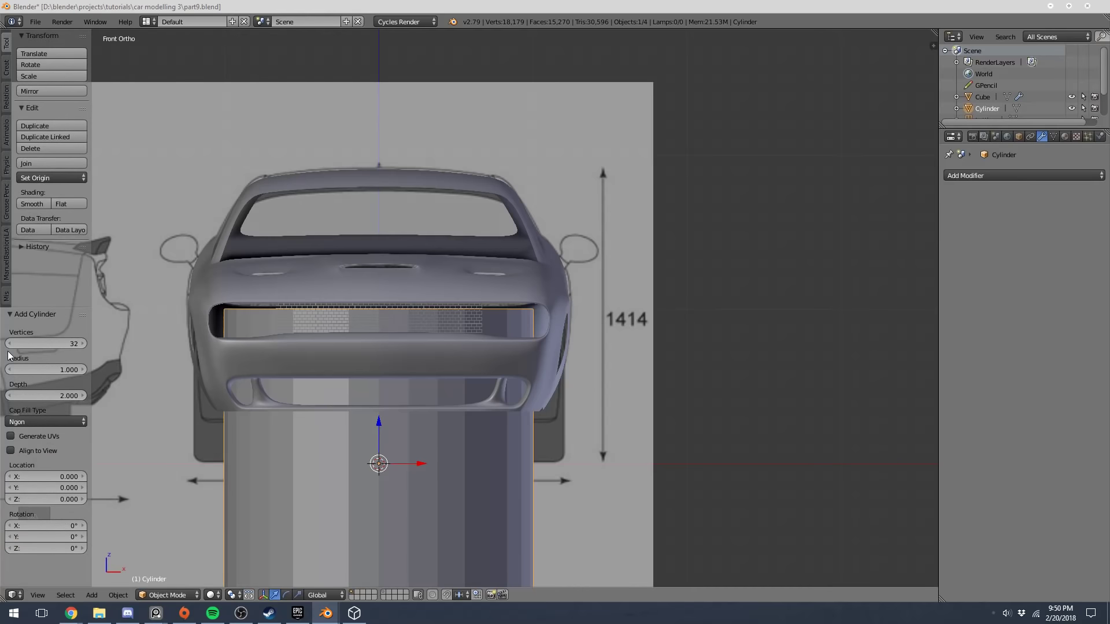
left_click(42, 343)
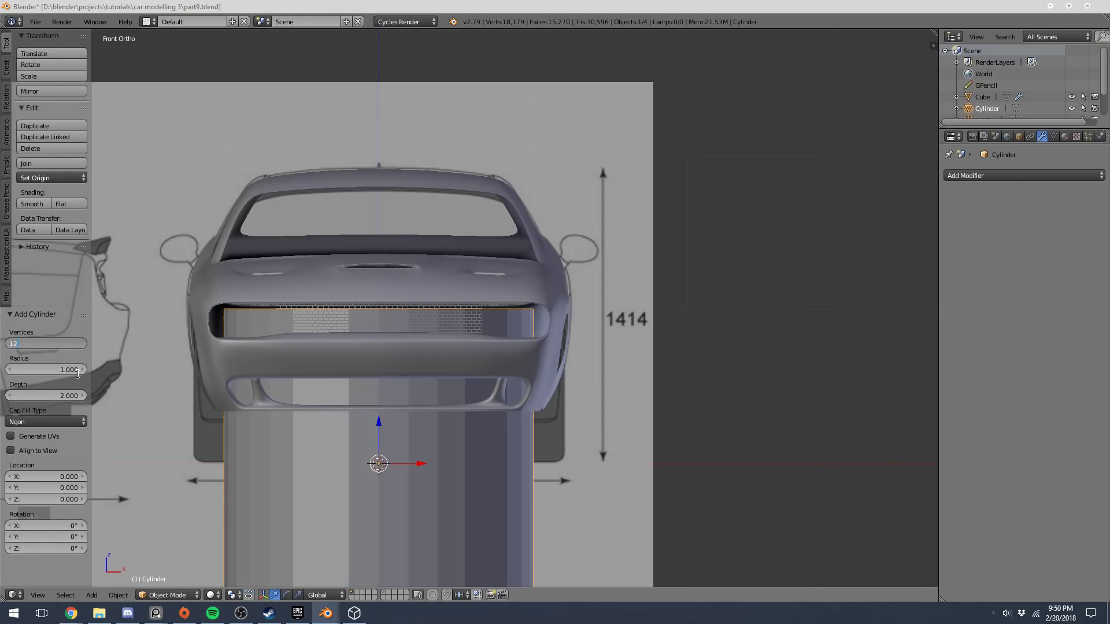
key("Return")
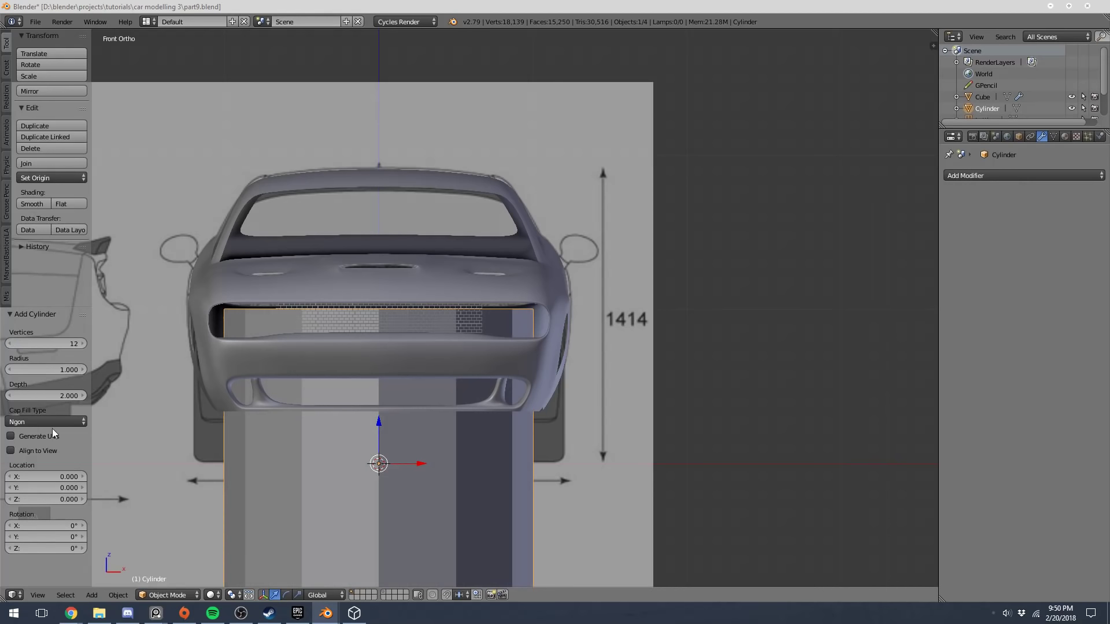
scroll(395, 466, "down", 3)
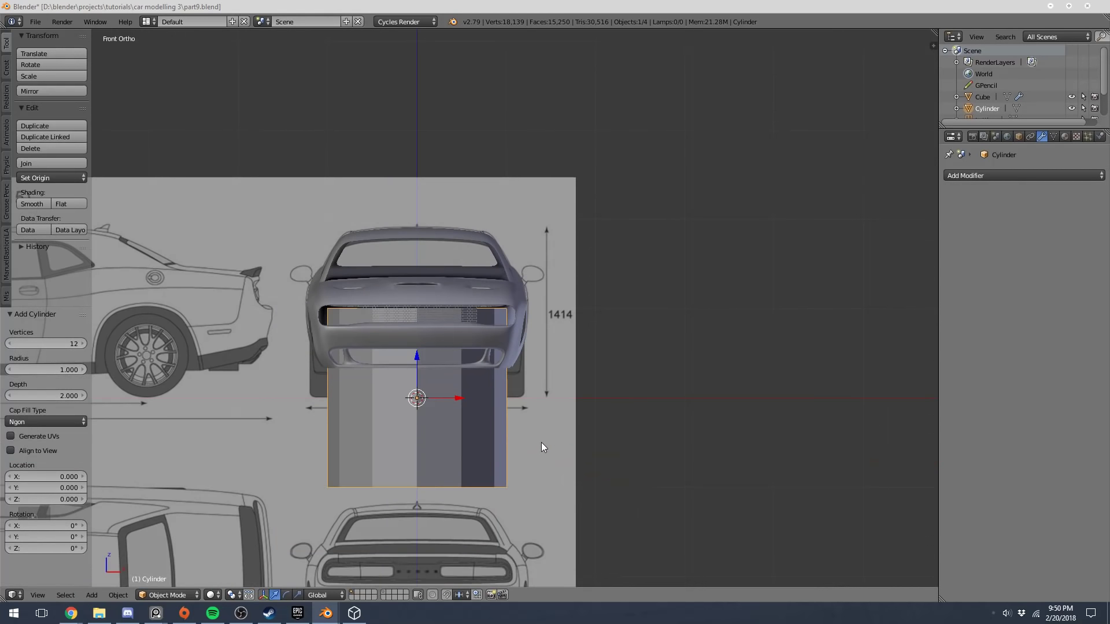
key("t")
Enter Edit Mode on the cylinder, add a Mirror modifier to it and return to front view
key("Tab")
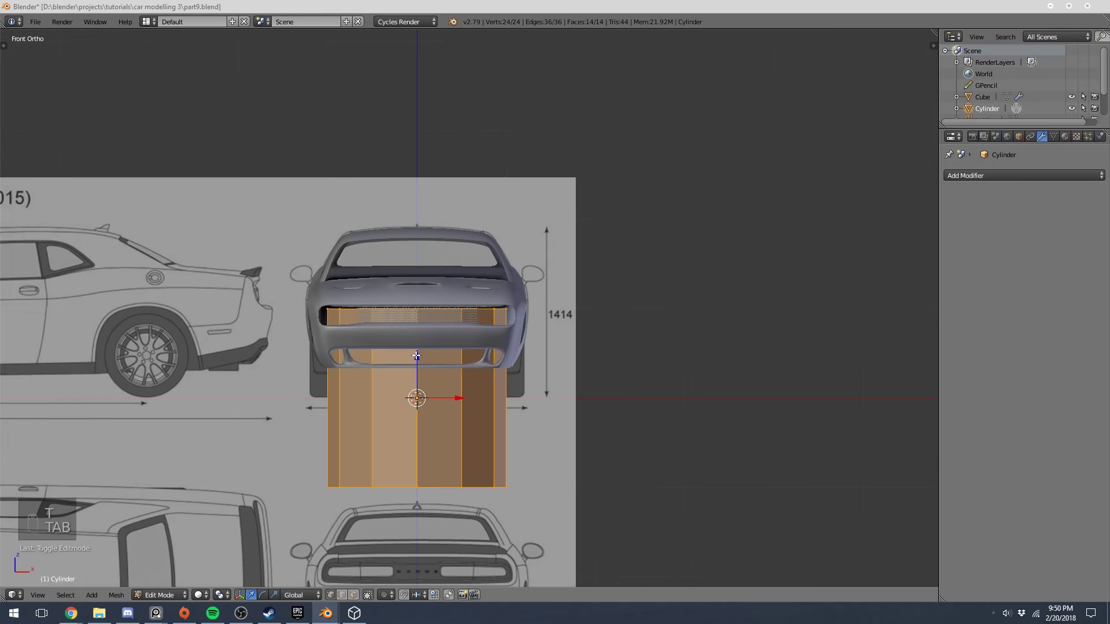
middle_click_drag(289, 345, 431, 397)
left_click(1011, 176)
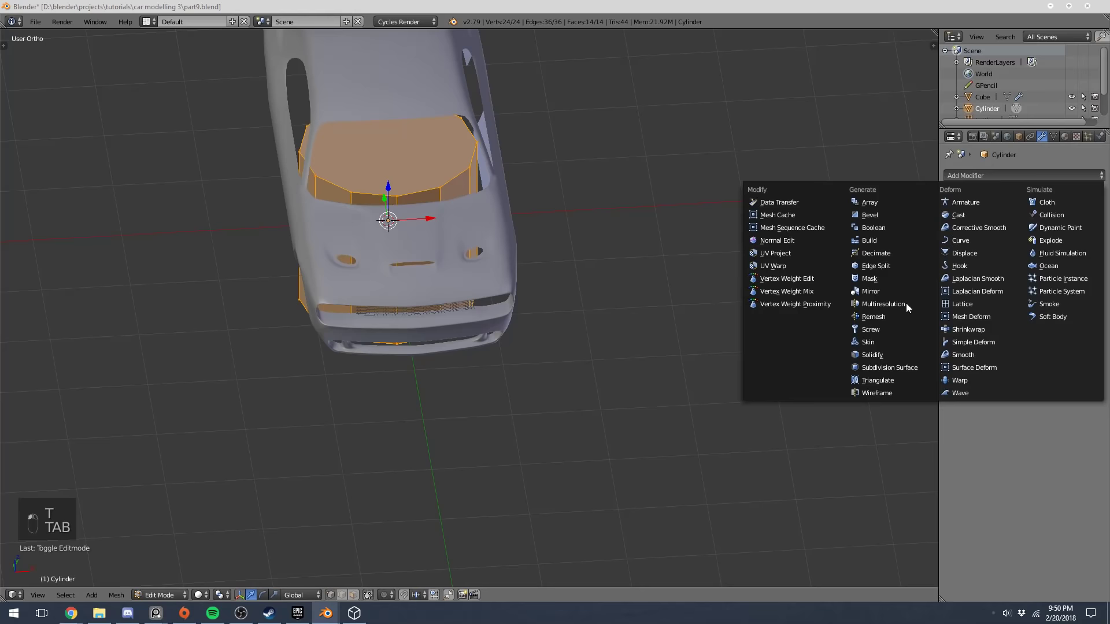
left_click(882, 291)
key("KP_1")
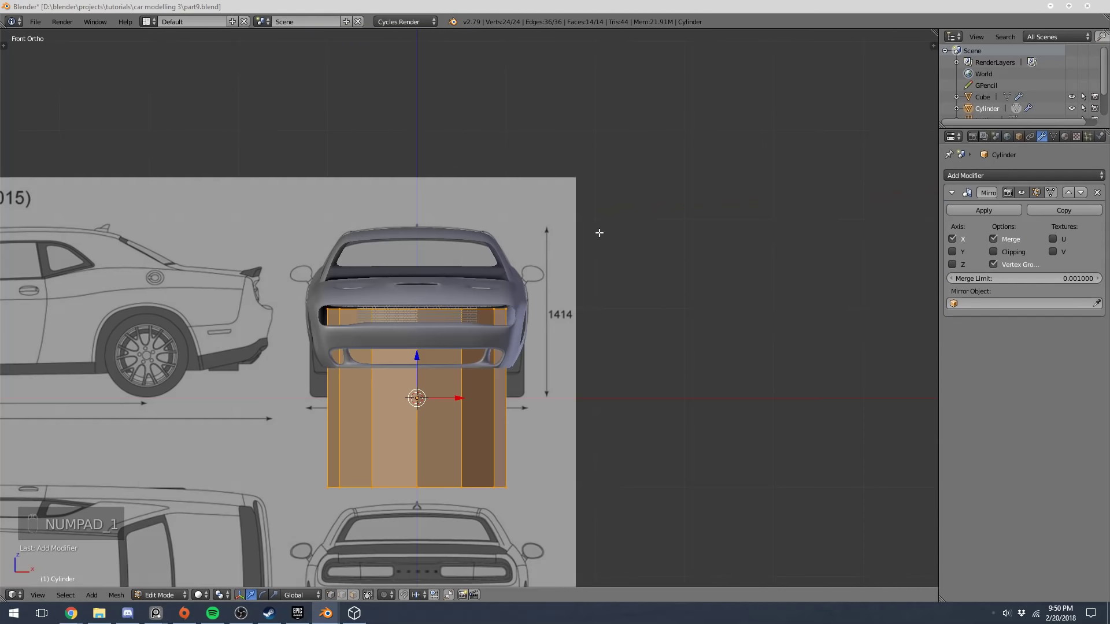
Rotate the cylinder in side view so its round cap faces forward, and move it to the car's nose
key("g")
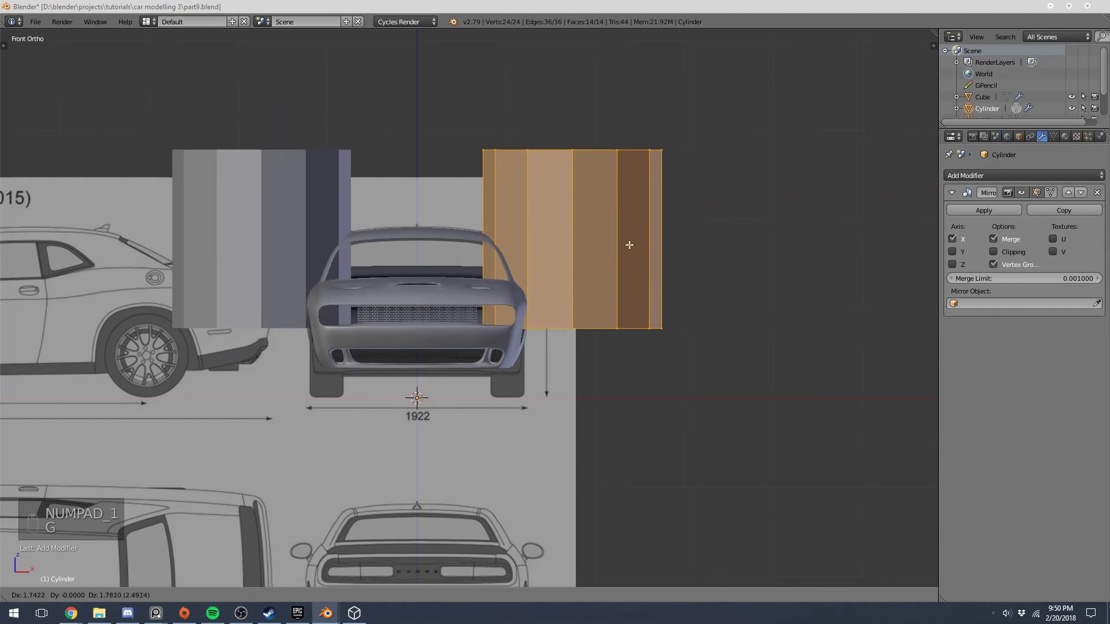
left_click(610, 261)
key("z")
key("KP_3")
key("r")
left_click(850, 304)
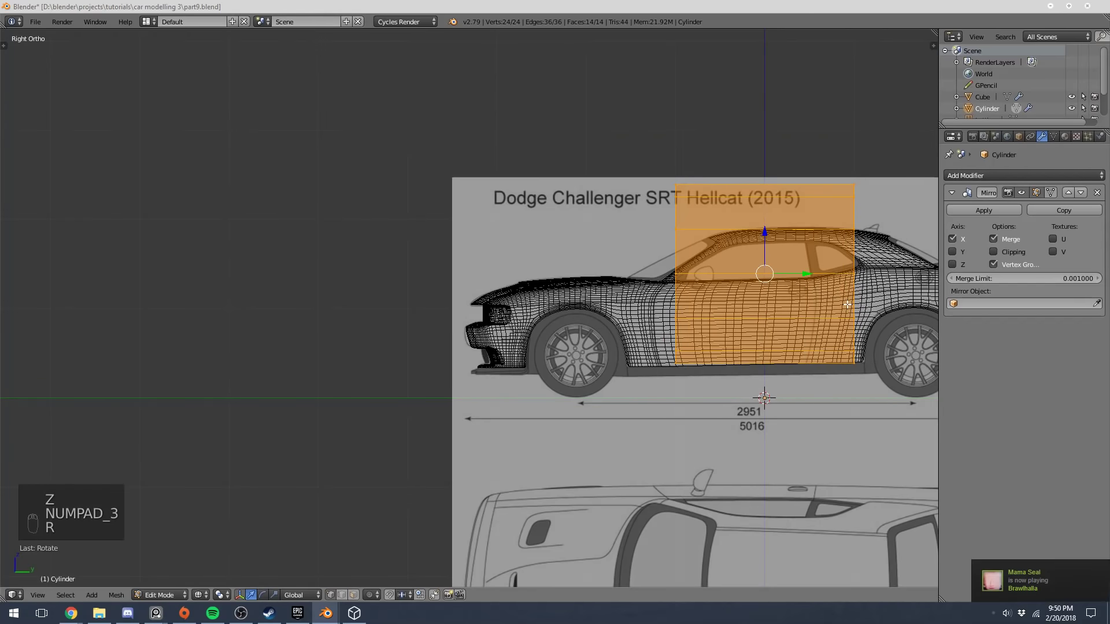
key("g")
left_click(596, 307)
Scale the cylinder down to headlight size and place it over the inner headlight of the front blueprint
key("KP_1")
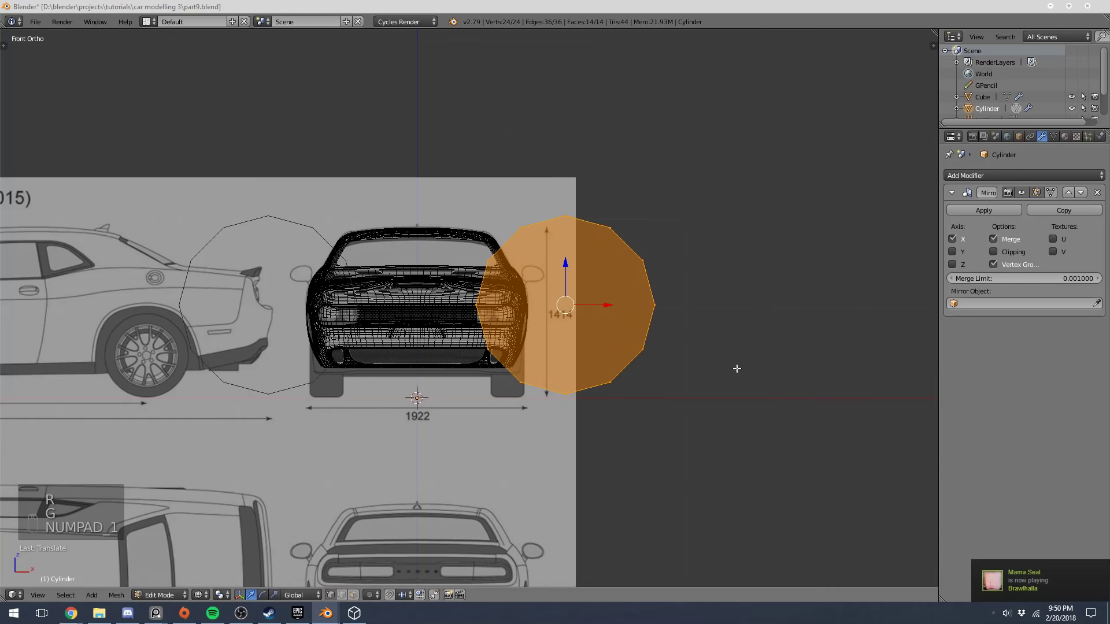
key("s")
left_click(599, 333)
key("z")
scroll(739, 317, "up", 5)
key("g")
left_click(670, 373)
key("z")
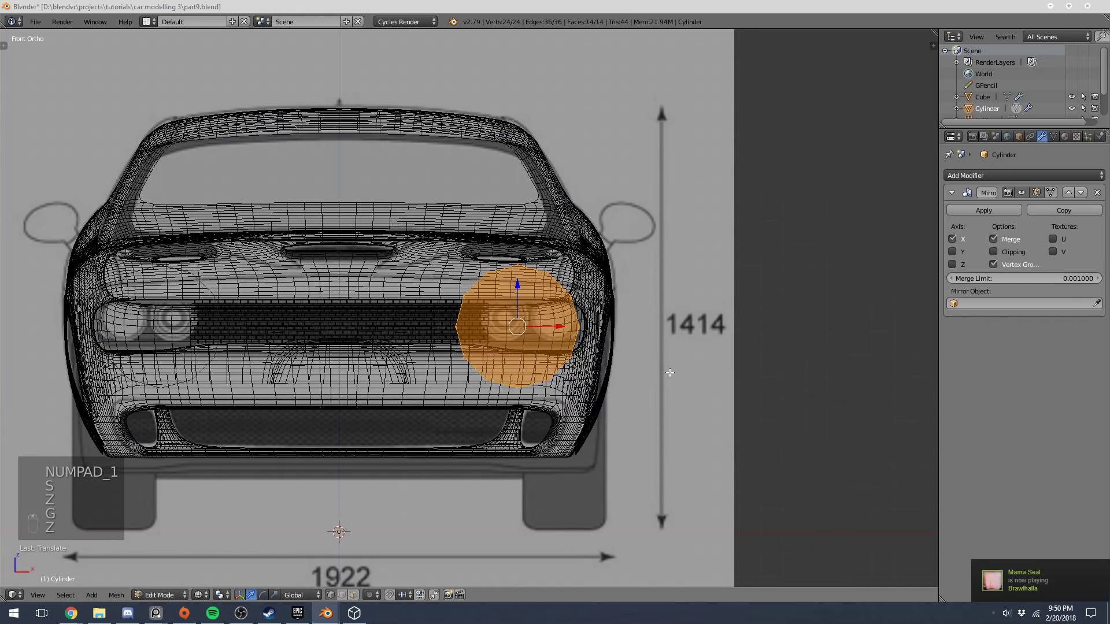
key("s")
scroll(662, 379, "up", 3)
key("g")
left_click(659, 385)
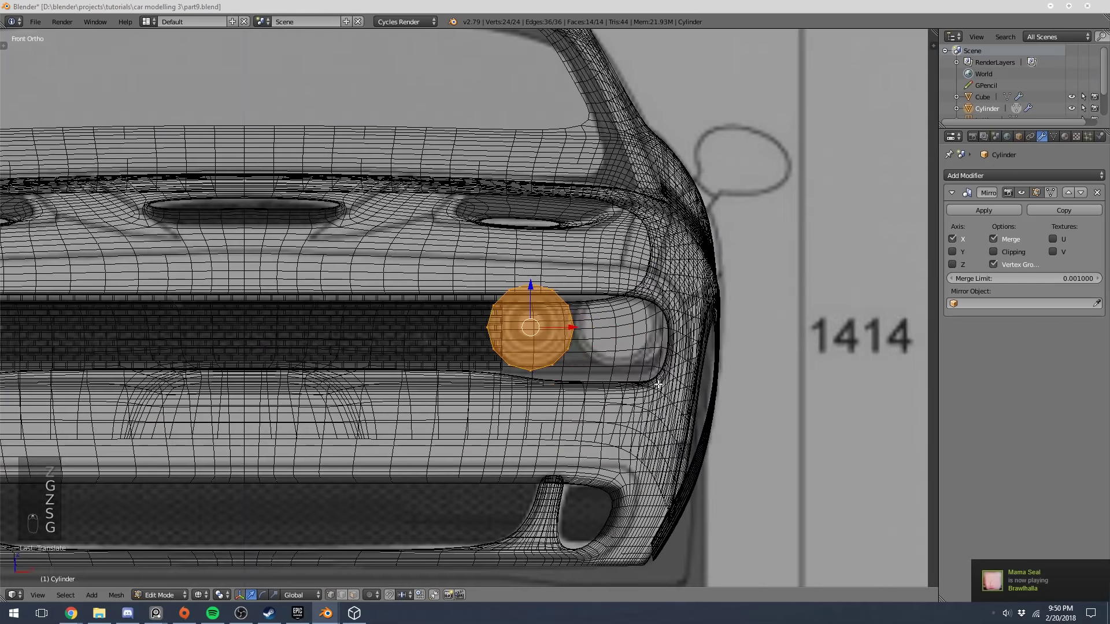
Fine-tune the cylinder's size and position to match the inner headlight circle in the blueprint
scroll(673, 399, "up", 2)
key("z")
key("z")
key("s")
left_click(698, 425)
key("g")
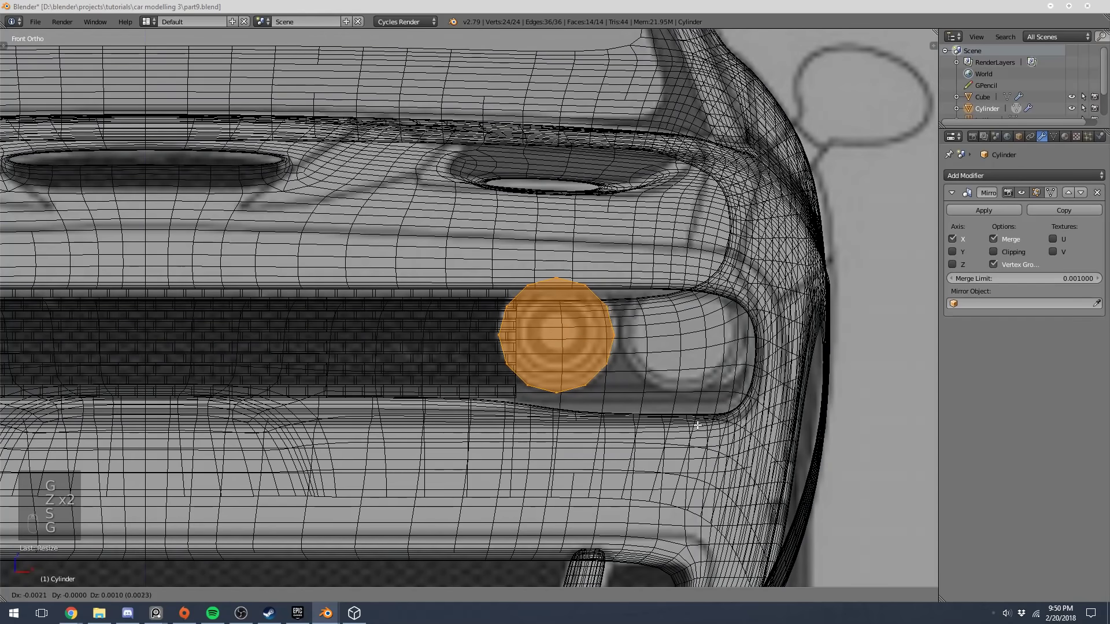
left_click(700, 424)
key("s")
left_click(709, 423)
key("g")
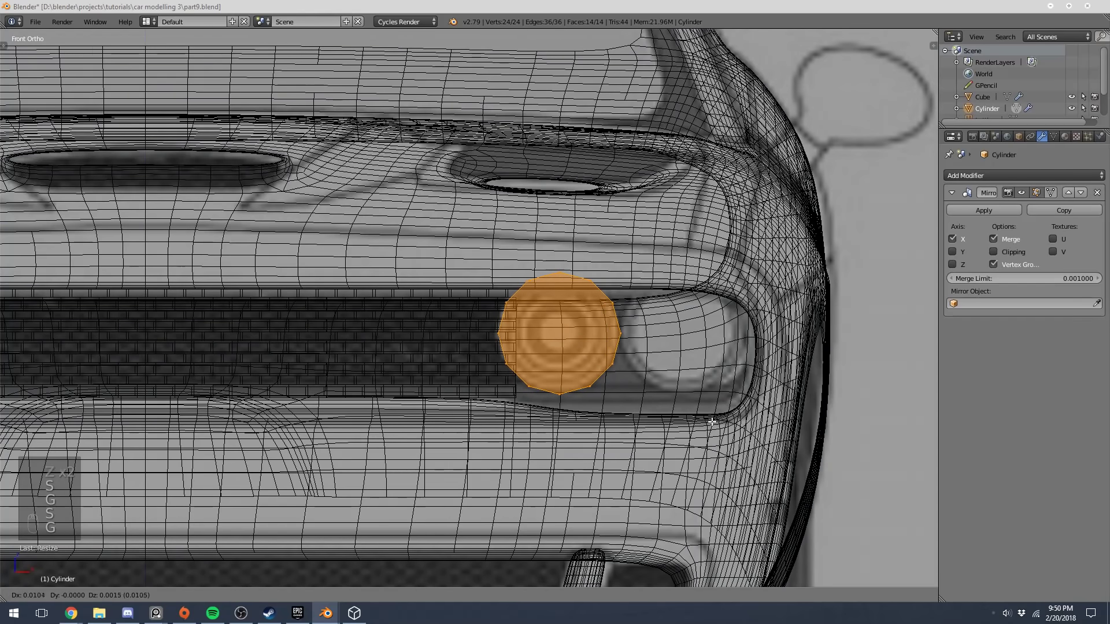
left_click(712, 422)
key("s")
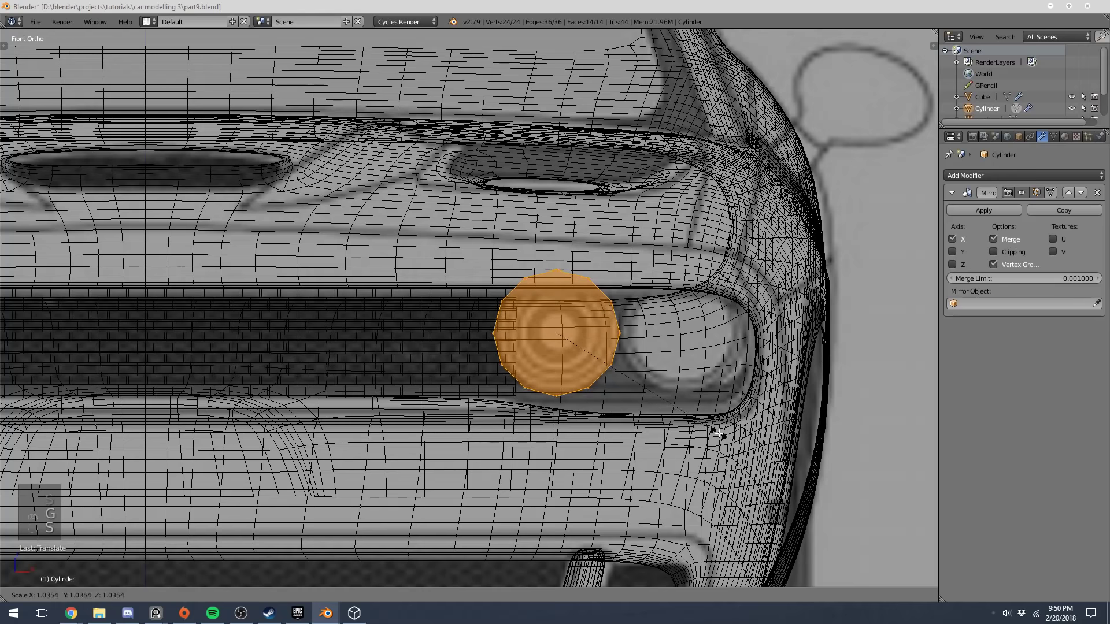
left_click(719, 434)
Move the cylinder along the Y axis so it sits inside the headlight opening, just behind the grille's front
key("z")
middle_click_drag(630, 367, 717, 315)
key("g")
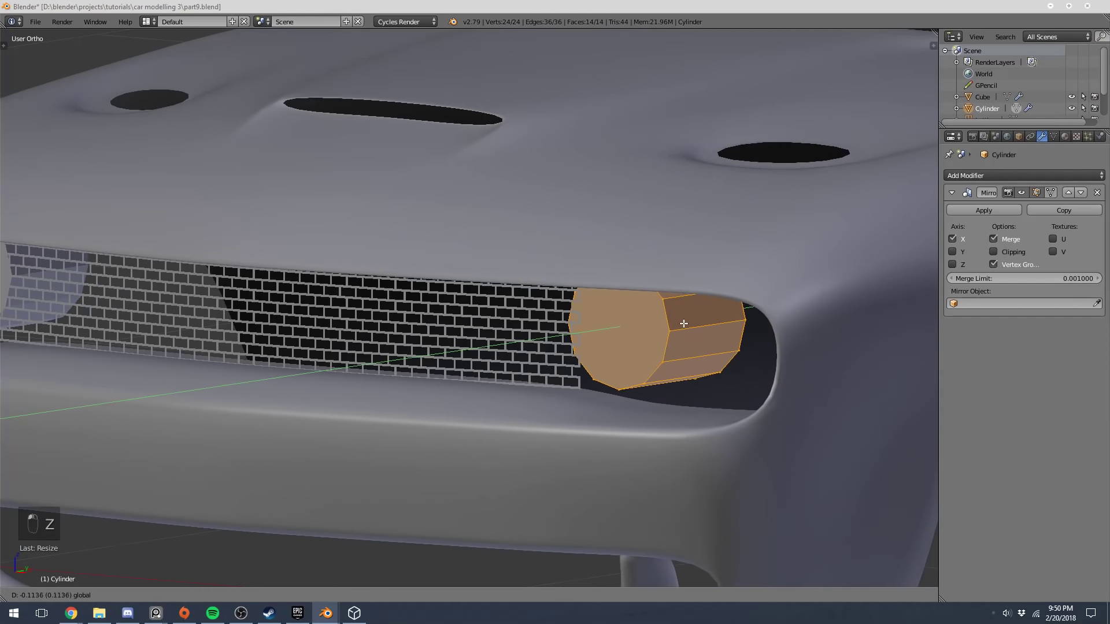
left_click(665, 322)
middle_click_drag(665, 323, 815, 310)
key("KP_3")
key("z")
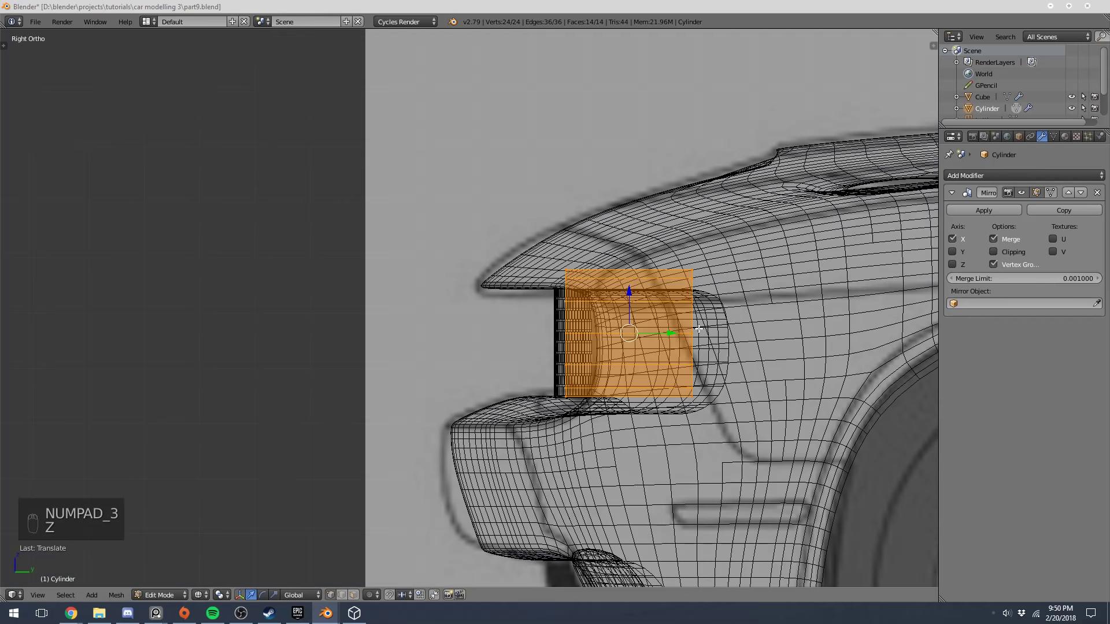
key("z")
mouse_move(665, 334)
left_mouse_down()
mouse_move(743, 342)
mouse_move(675, 342)
left_mouse_up()
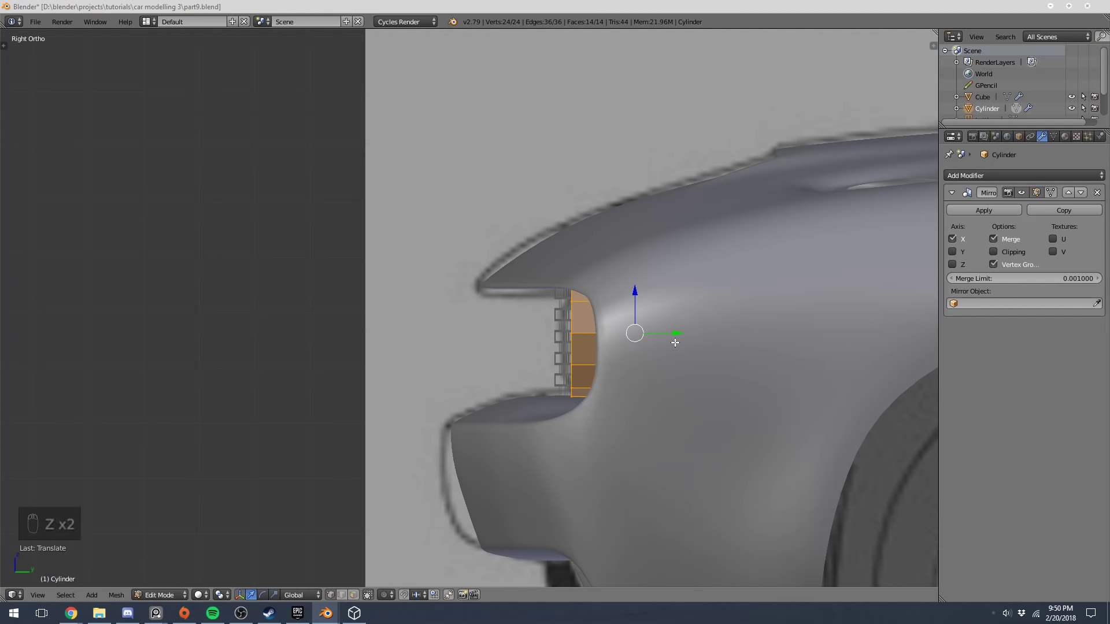
Shift the cylinder along X onto the outer headlight circle and enlarge it slightly to fit
key("KP_1")
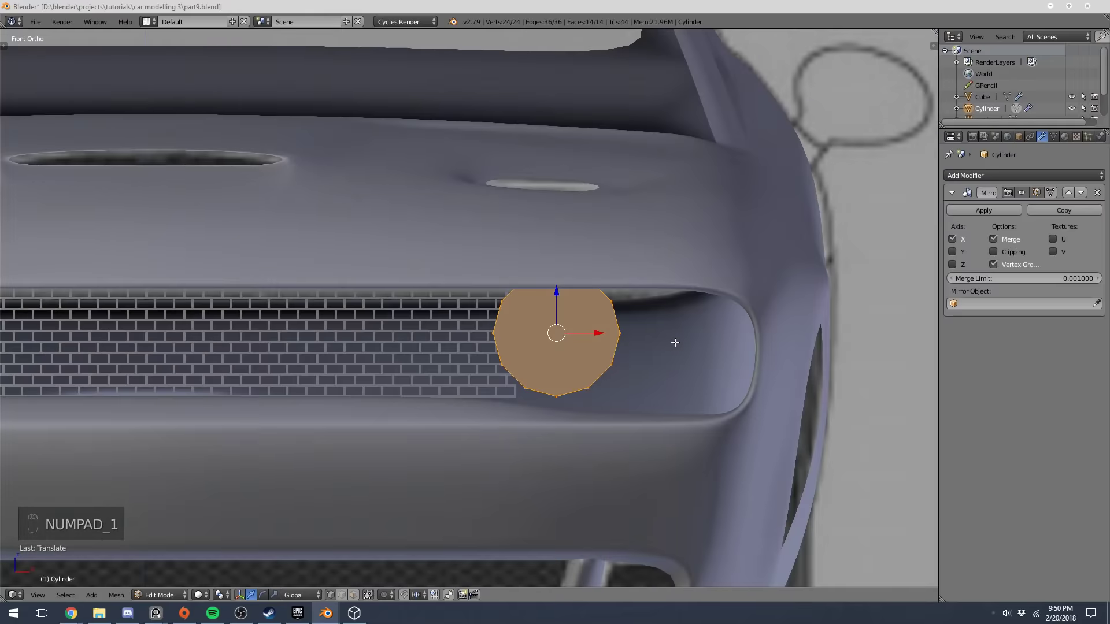
key("z")
left_click_drag(602, 334, 721, 334)
key("s")
left_click(713, 336)
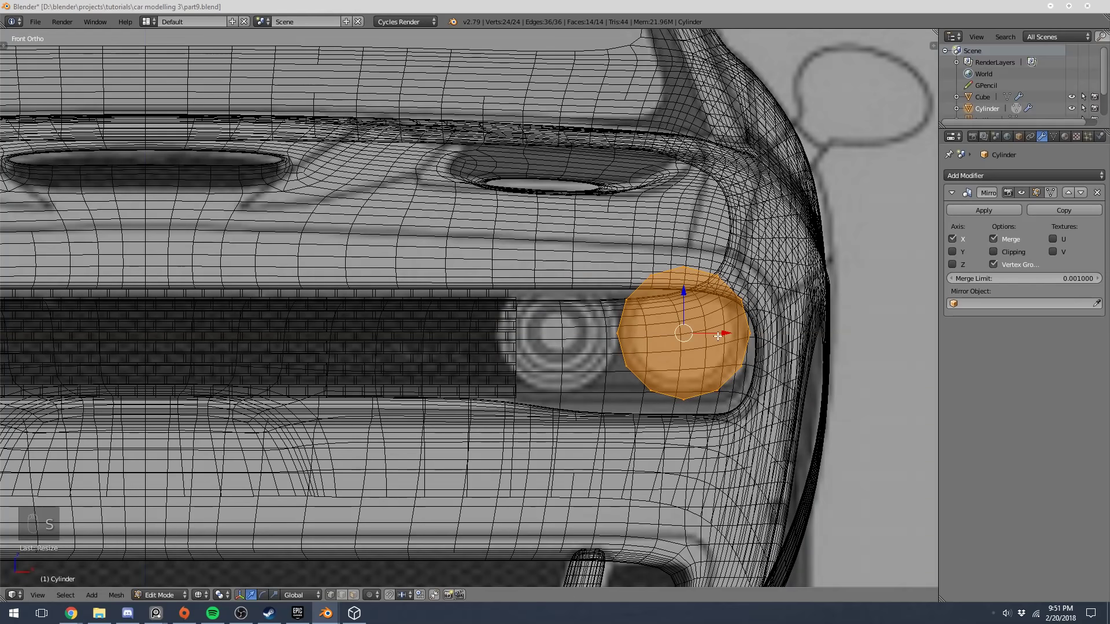
Lower the cylinder slightly and push it farther back along Y into the headlight opening
key("z")
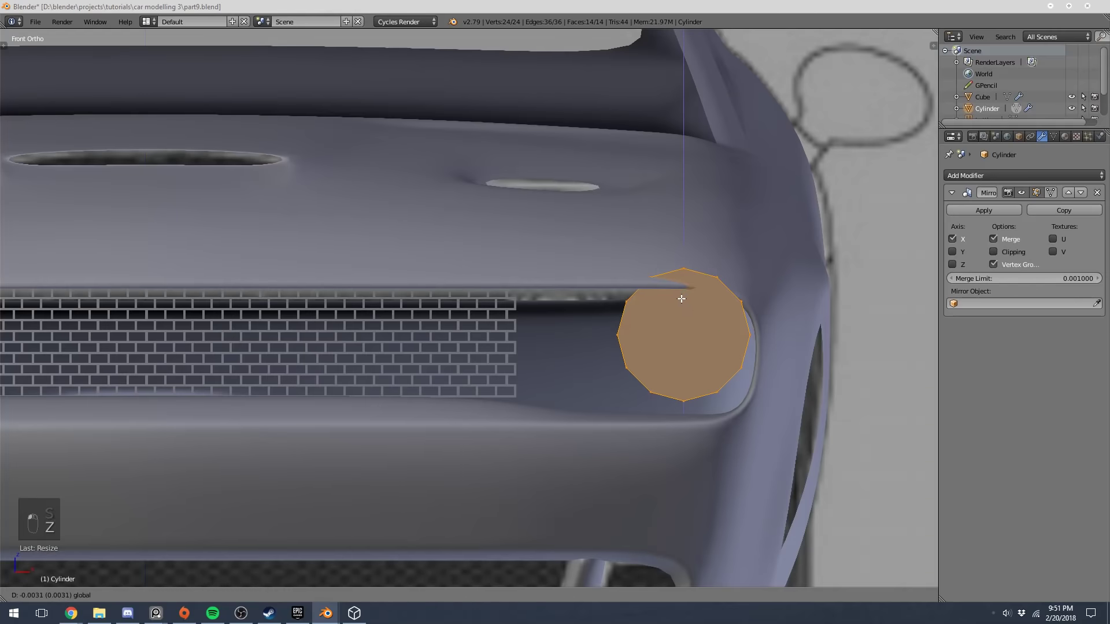
key("KP_3")
key("z")
key("z")
left_click_drag(686, 339, 710, 337)
middle_click_drag(710, 337, 826, 344)
key("KP_1")
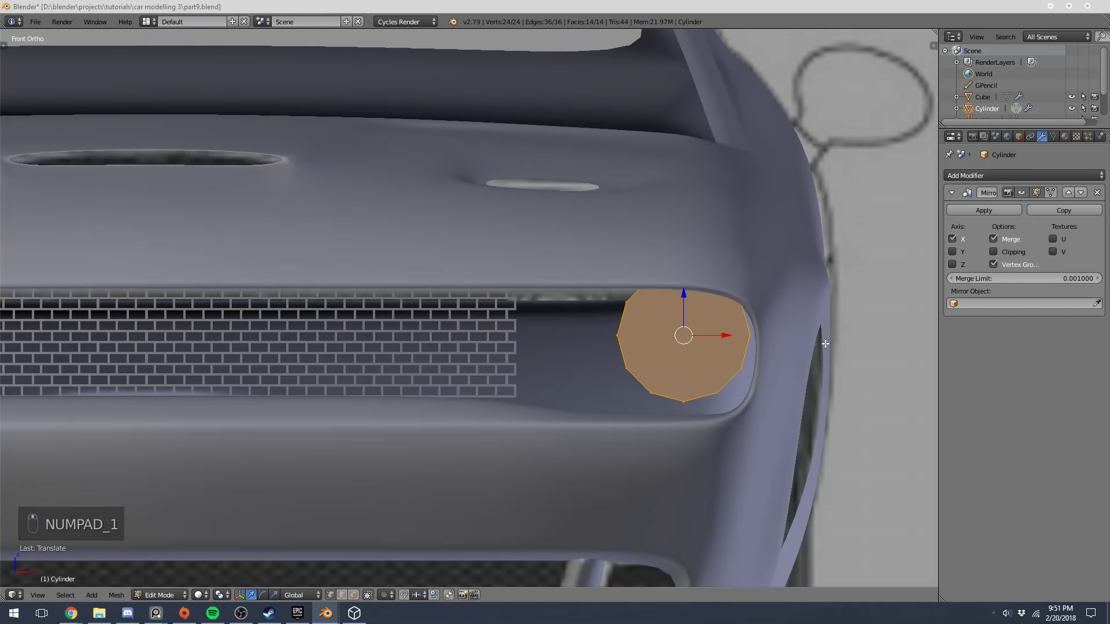
Raise the cylinder slightly and scale it down a little to fit the outer headlight circle
key("z")
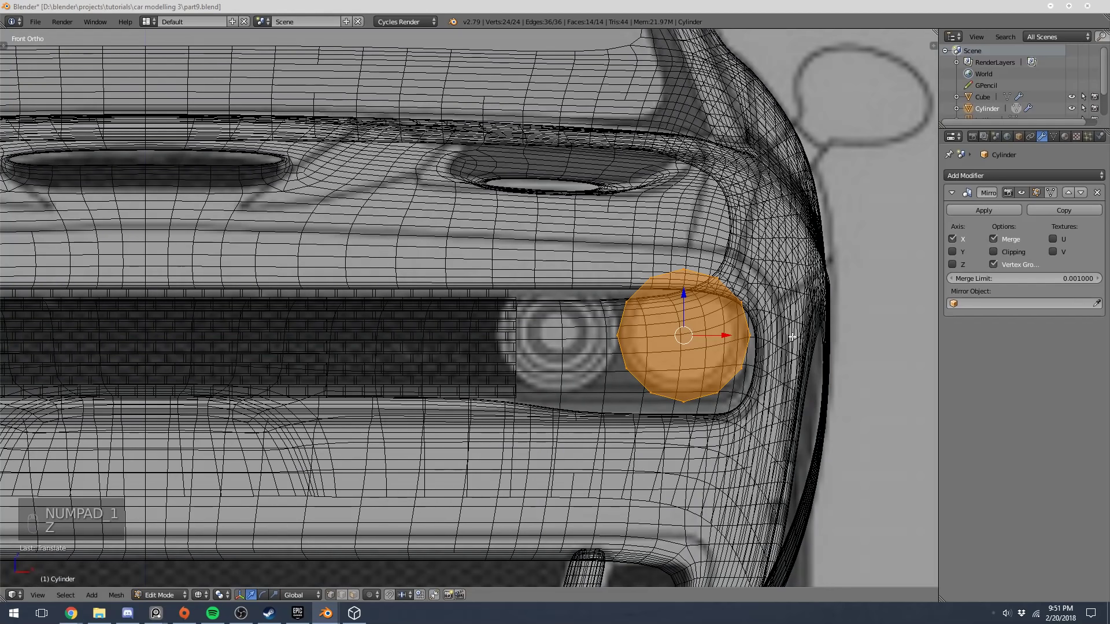
key("g")
left_click(801, 328)
key("s")
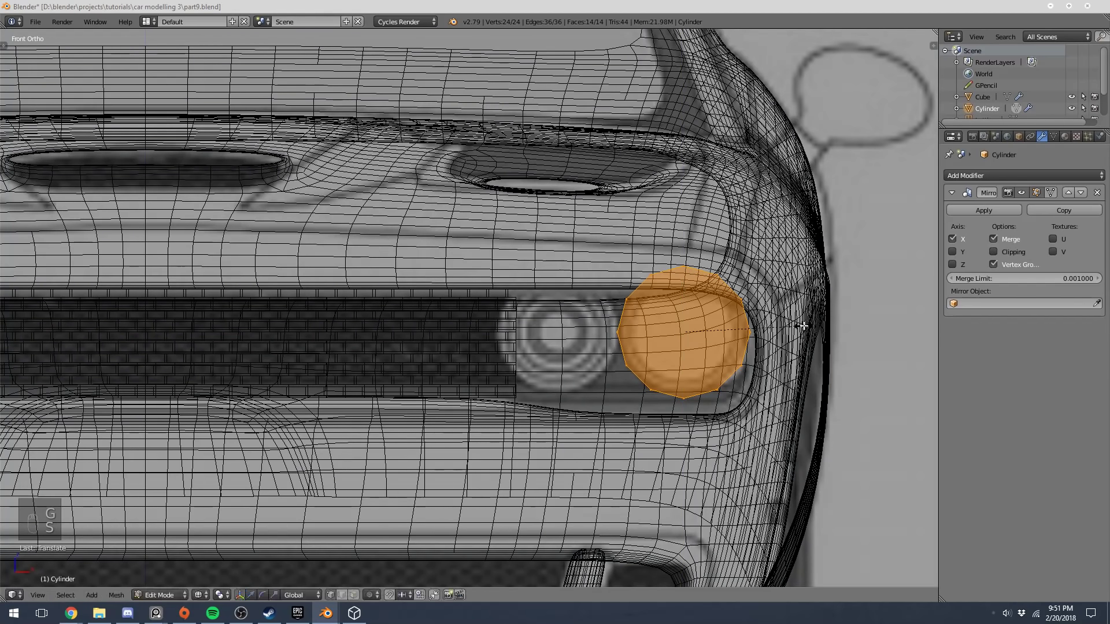
left_click(800, 327)
key("z")
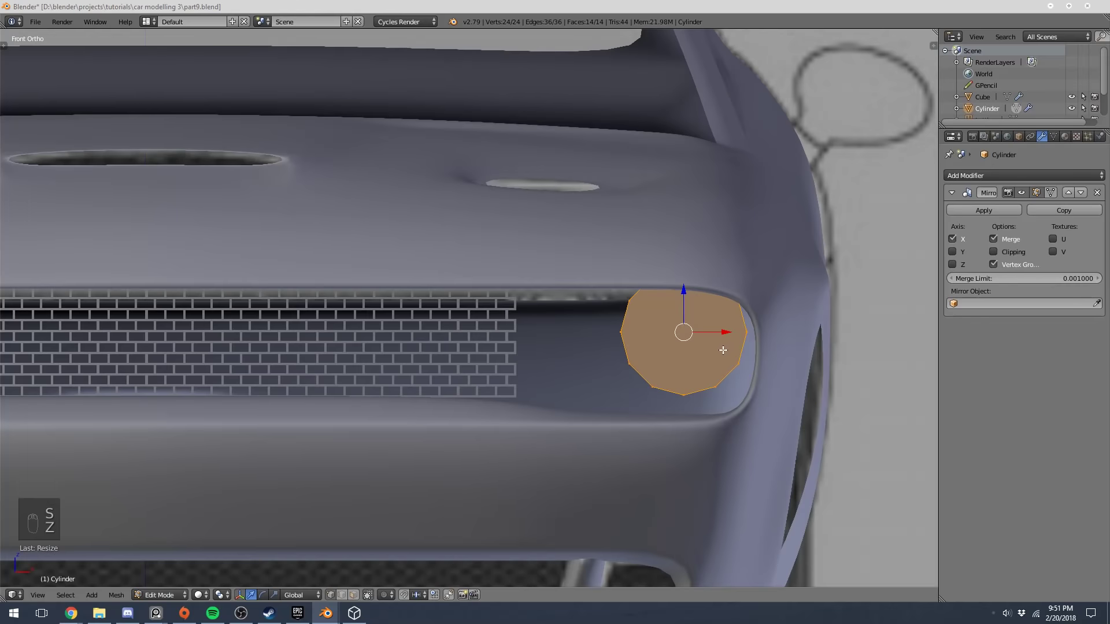
Switch to Chrome and examine the Dodge Challenger headlight reference photo for the lamps' placement and shape
scroll(739, 333, "down", 6)
mouse_move(213, 613)
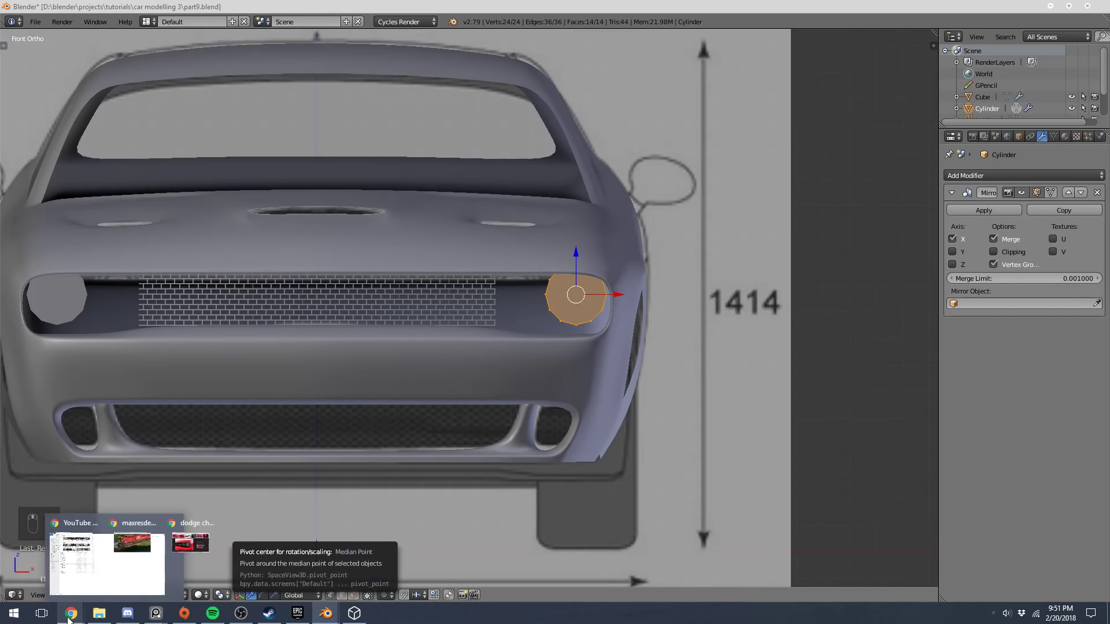
mouse_move(71, 612)
left_click(275, 564)
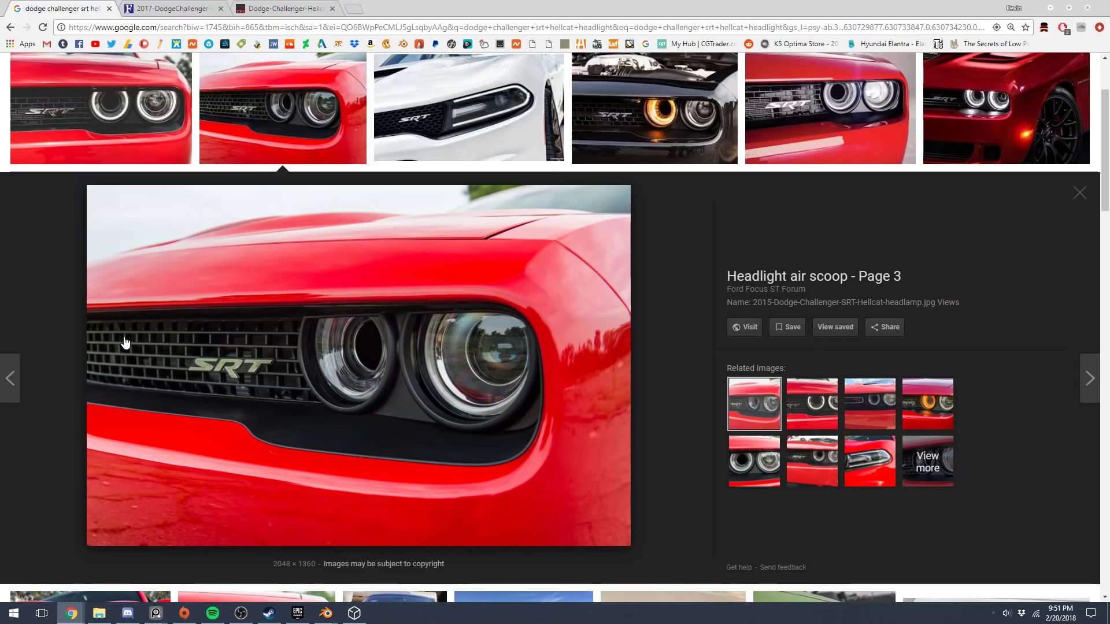
left_click_drag(582, 2, 0, 231)
Lower the cylinder slightly along Z and nudge it inward along X to sit better in the headlight opening
scroll(546, 397, "up", 4)
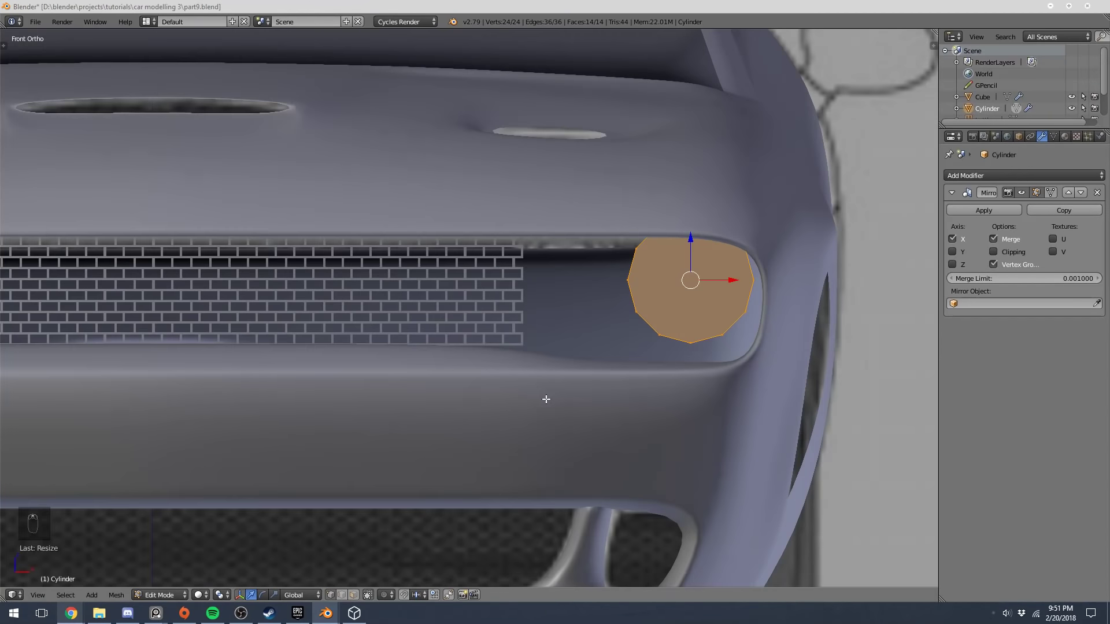
key("g")
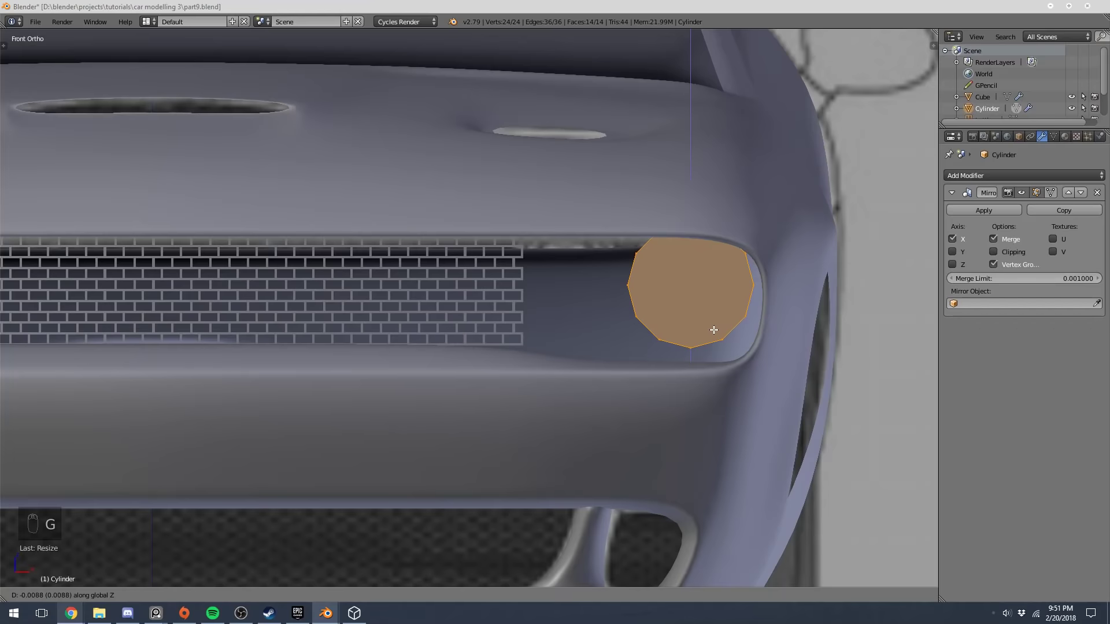
left_click(715, 327)
key("z")
left_click_drag(738, 289, 736, 292)
key("z")
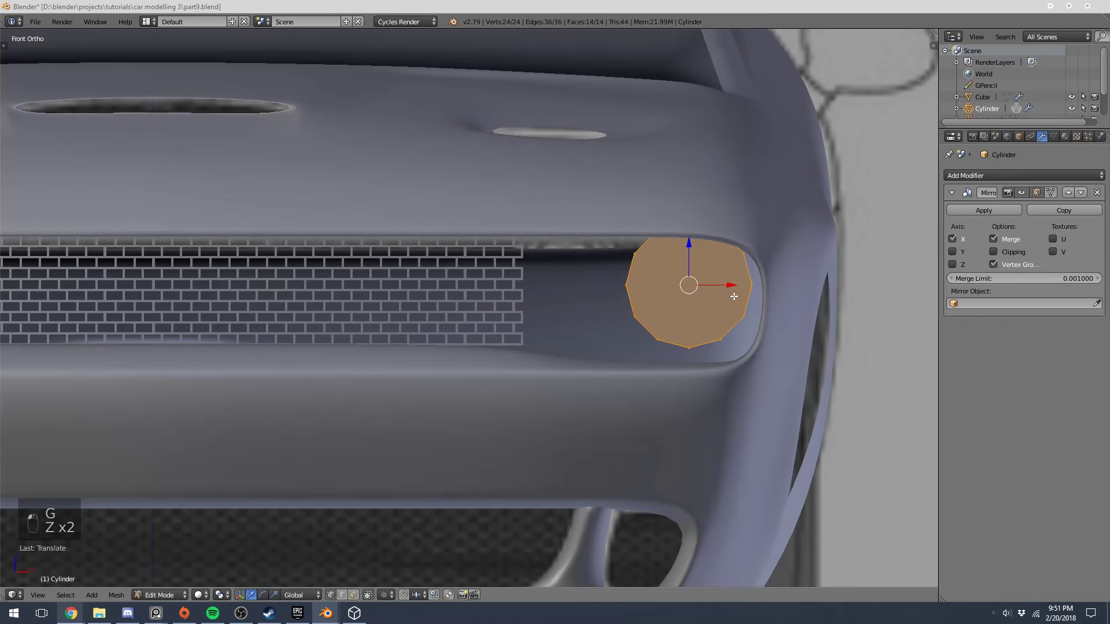
Deselect the cylinder's mesh, leave Edit Mode and examine its fit in the headlight opening from several views
middle_click_drag(702, 344, 641, 344, "shift")
key("KP_3")
key("z")
key("a")
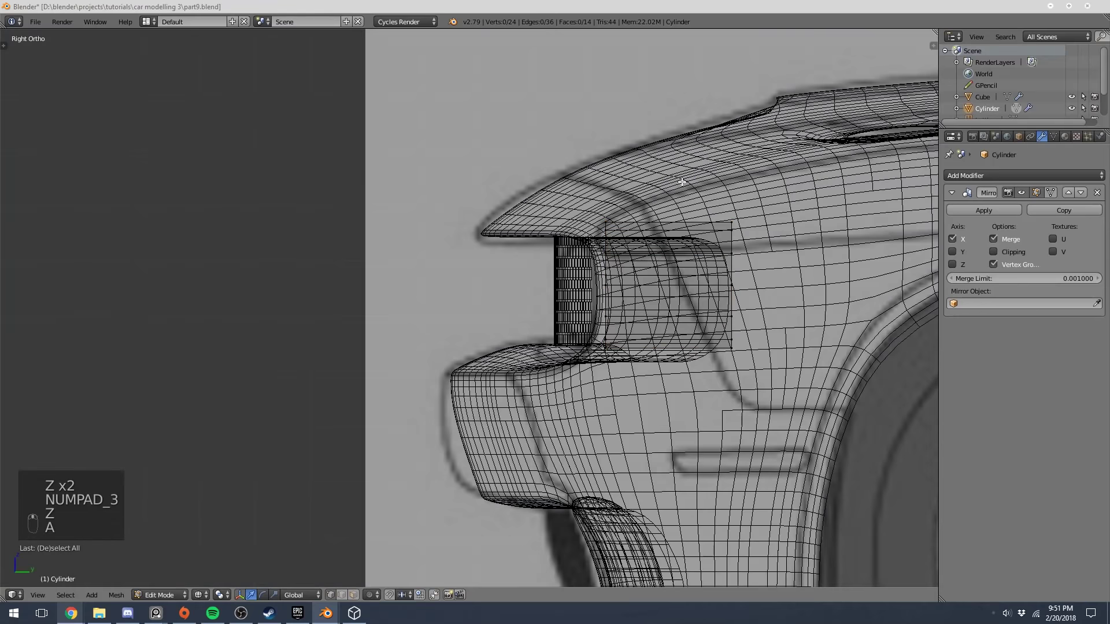
key("z")
key("Tab")
mouse_move(613, 303)
middle_mouse_down()
mouse_move(589, 325)
mouse_move(720, 310)
mouse_move(679, 331)
middle_mouse_up()
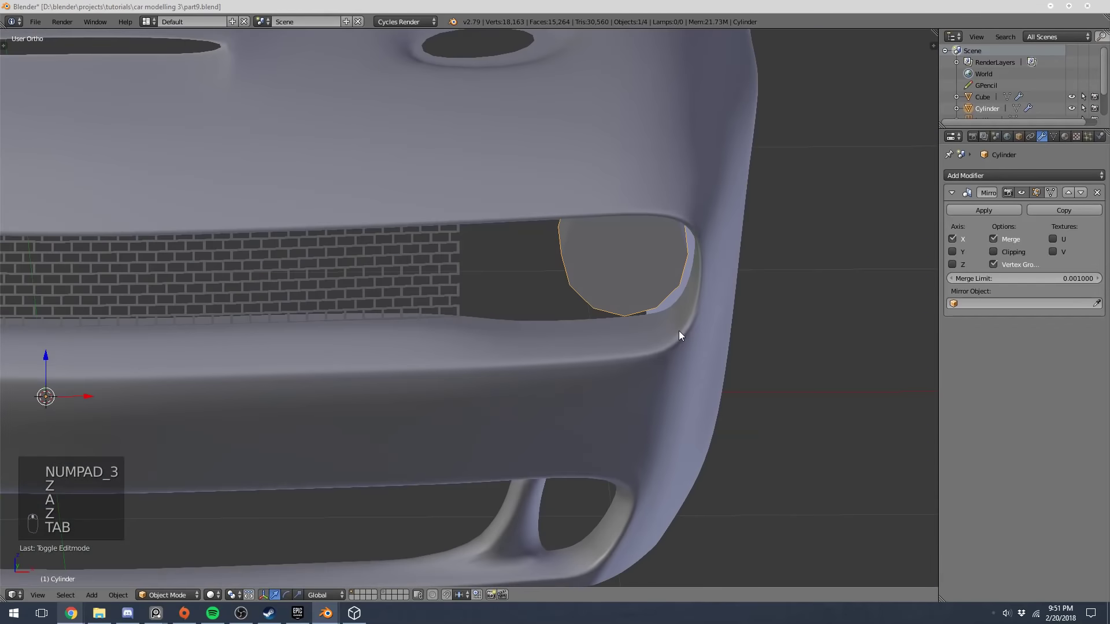
key("KP_3")
key("KP_1")
scroll(678, 335, "up", 3)
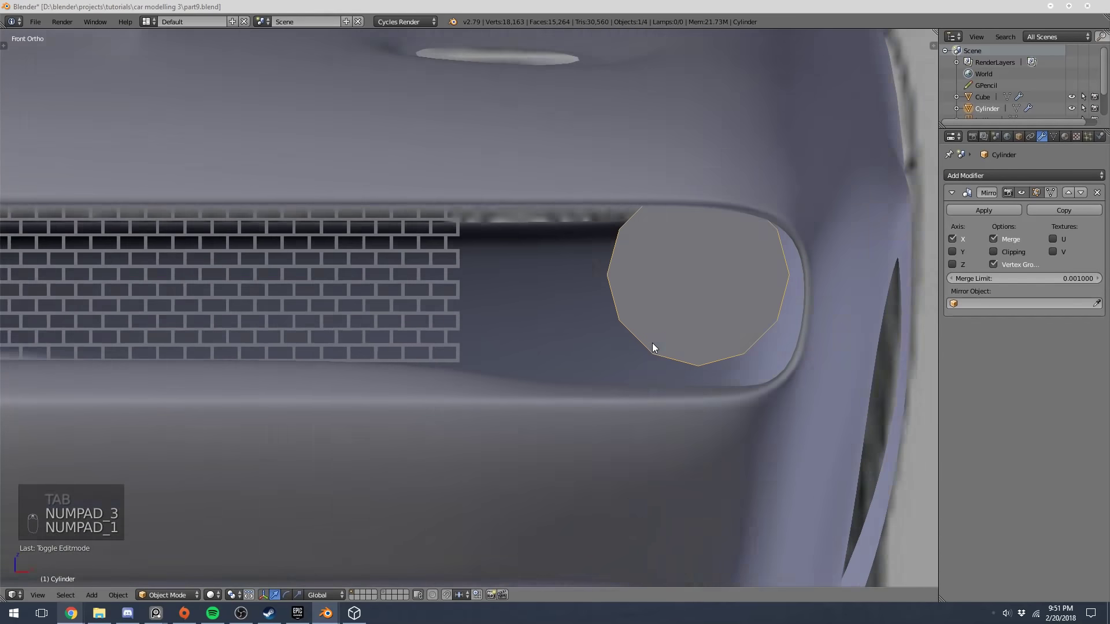
Edit the cylinder's mesh in face selection mode and select its front cap face
key("Tab")
scroll(654, 347, "up", 2)
middle_click_drag(689, 322, 573, 371, "shift")
left_click(357, 594)
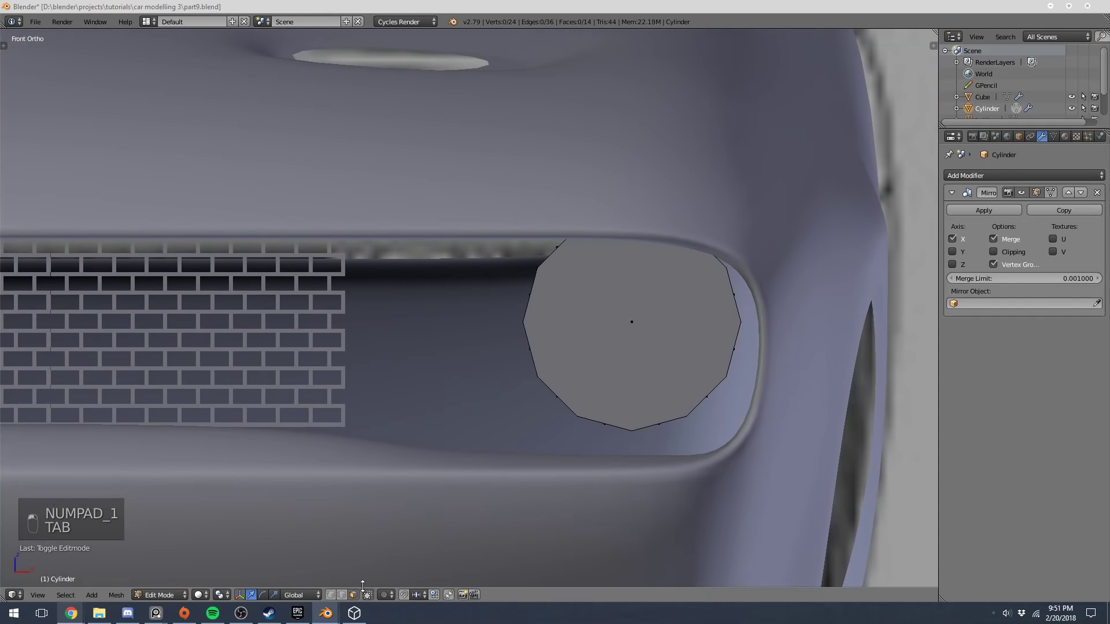
right_click(640, 307)
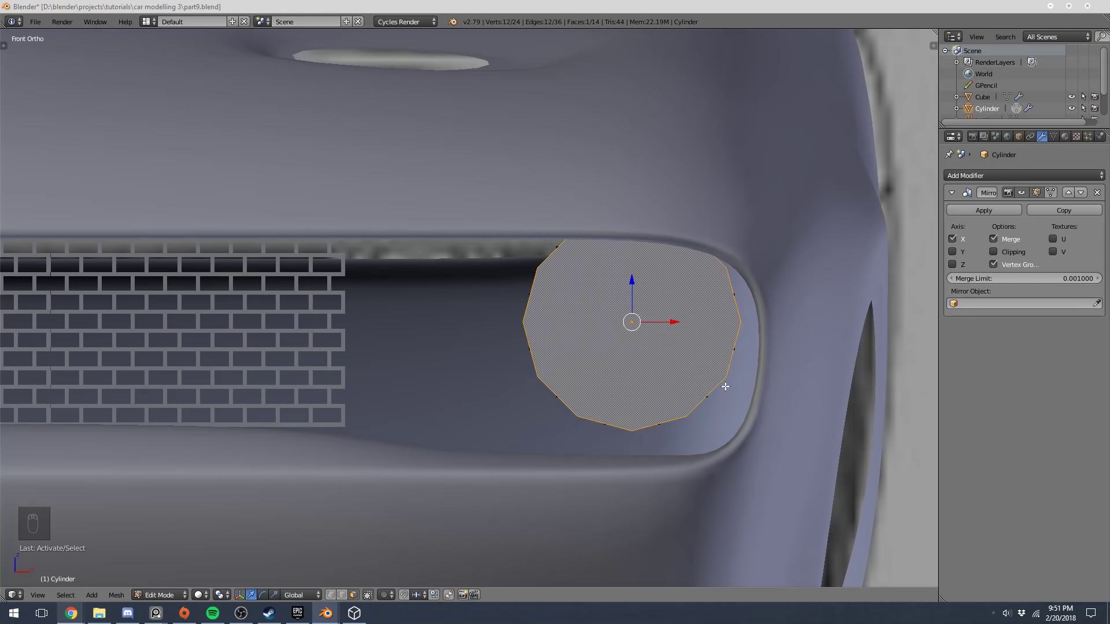
key("e")
key("s")
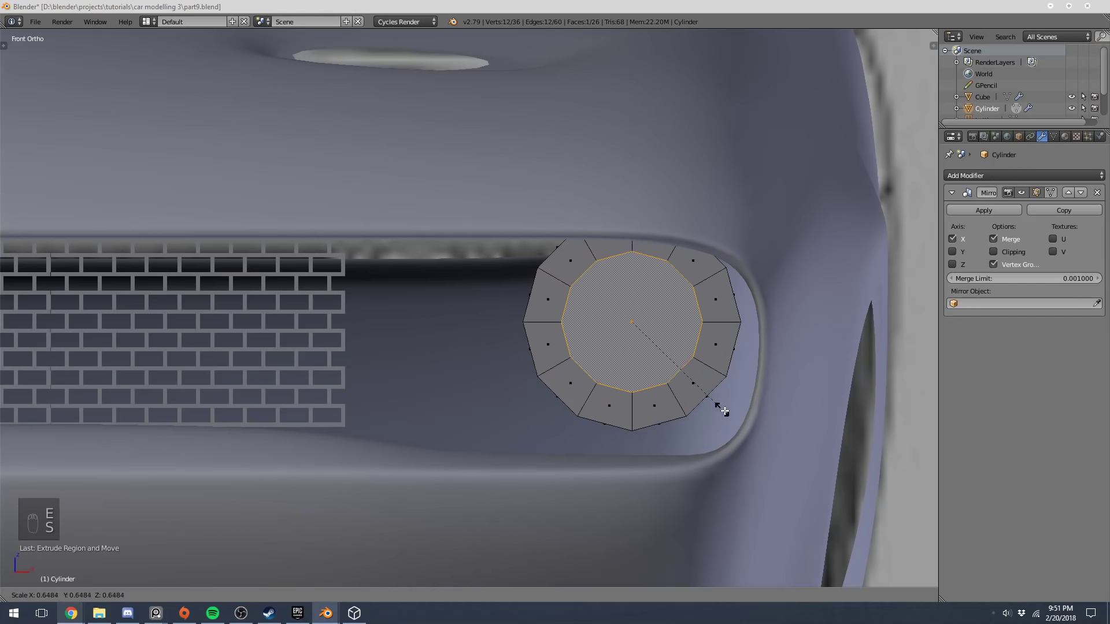
right_click(771, 426)
key("ctrl+z")
key("i")
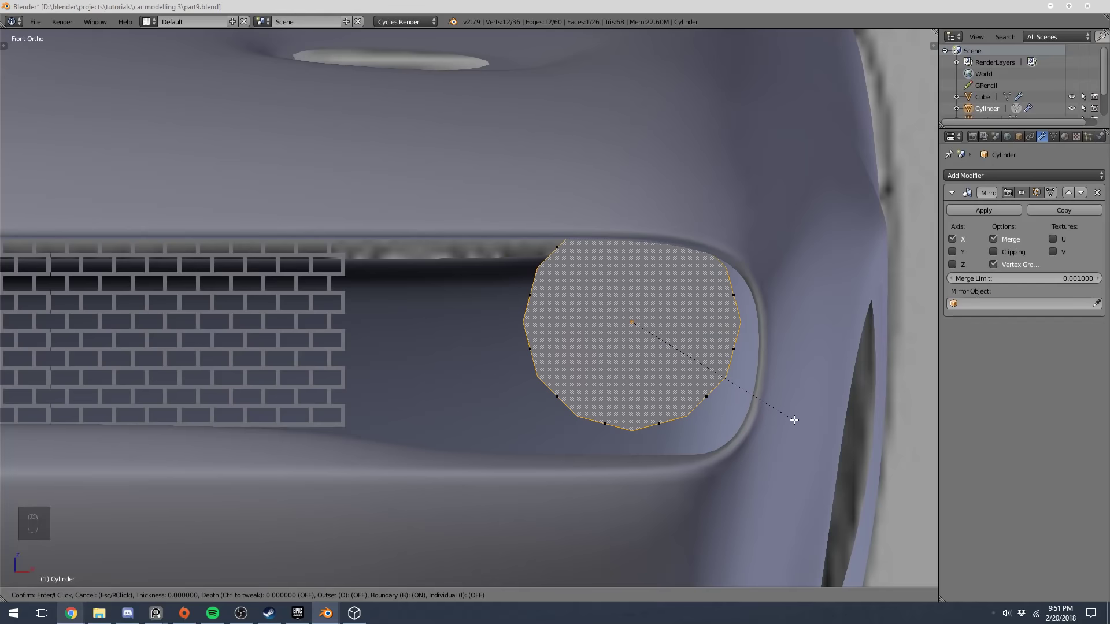
right_click(777, 412)
key("ctrl+z")
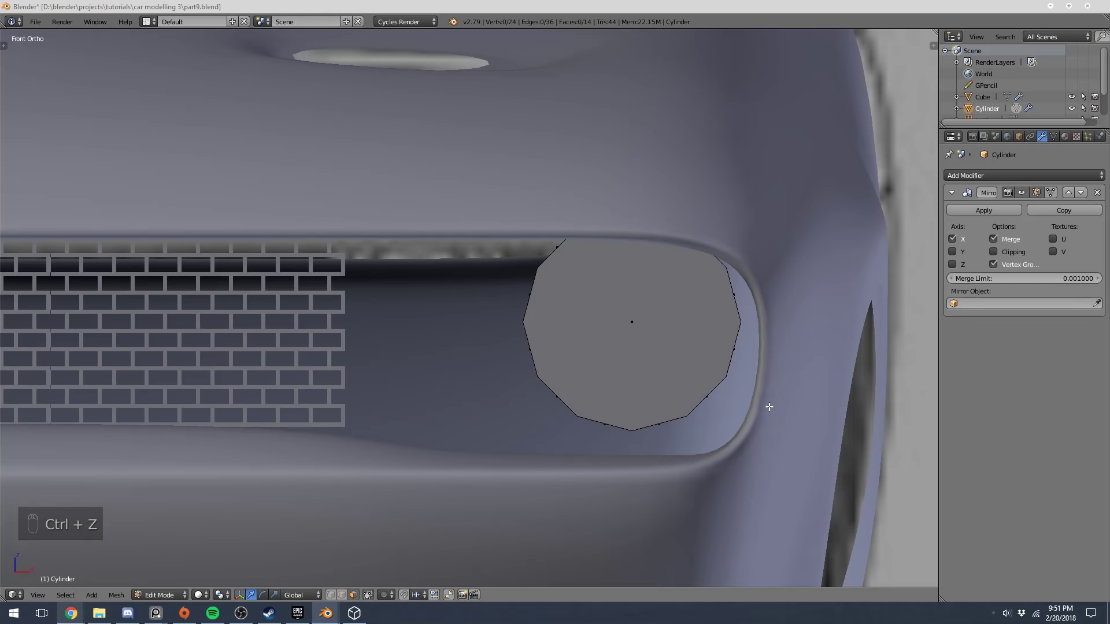
Extrude the cylinder's front cap in place and scale the new face inward to form a narrow rim
right_click(660, 331)
key("e")
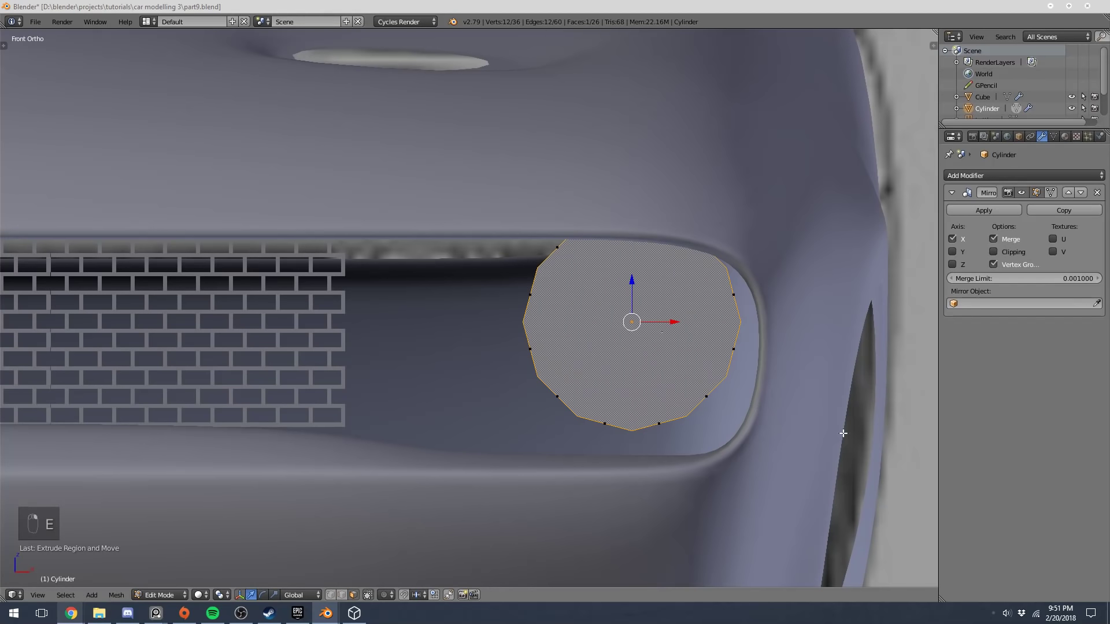
key("s")
left_click(814, 418)
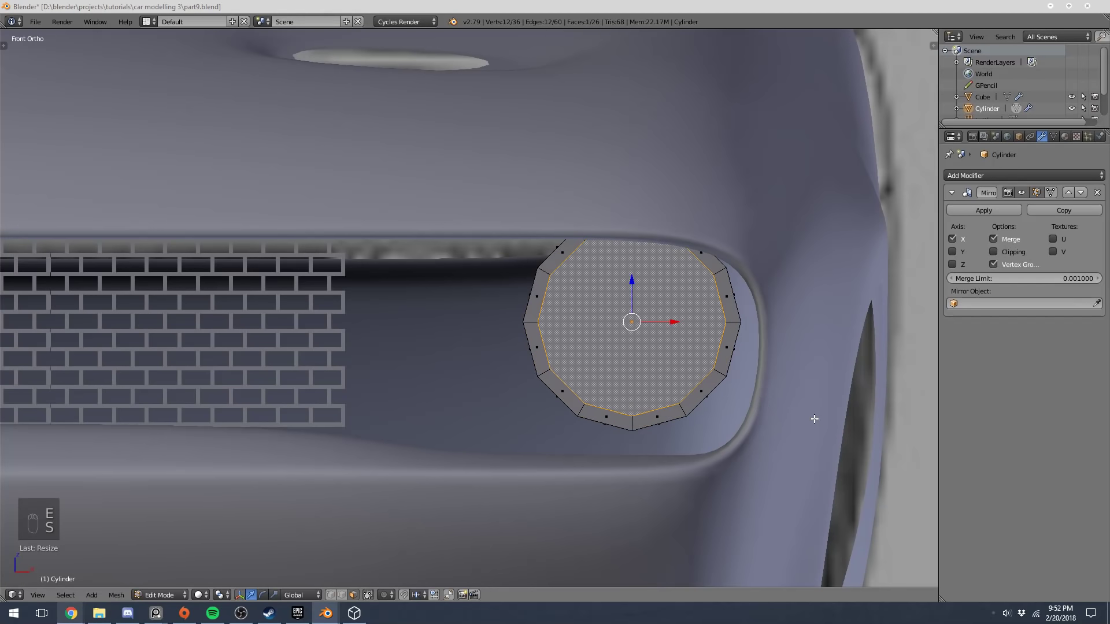
key("s")
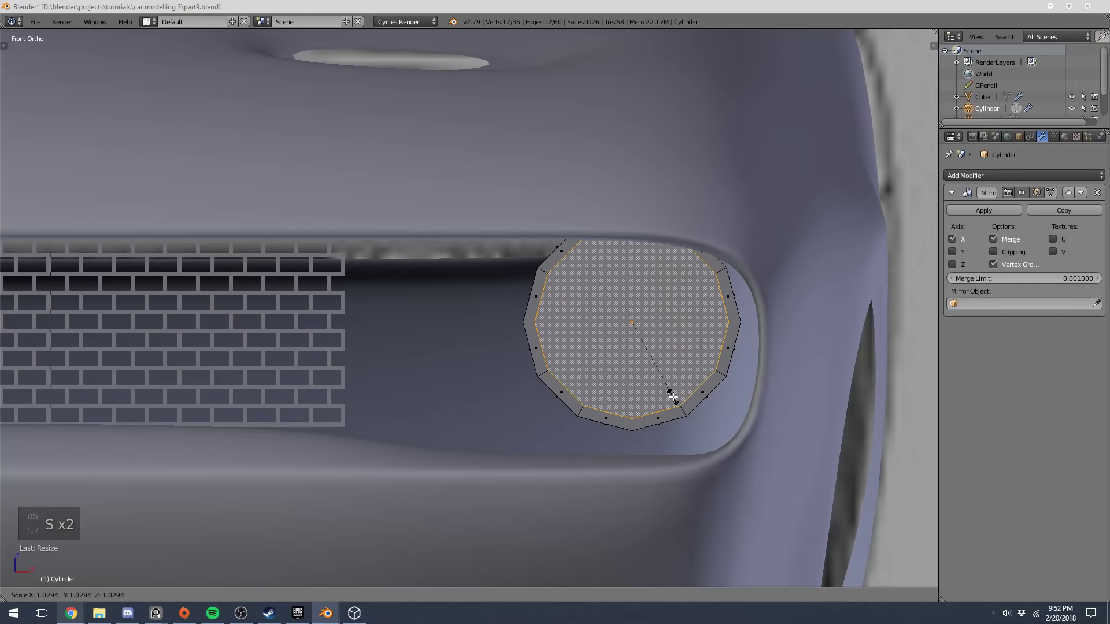
left_click(677, 398)
Extrude the inset cap face and push it back about 0.02 along Y to recess the headlight's front
middle_click_drag(593, 352, 543, 356)
key("e")
left_click(543, 356)
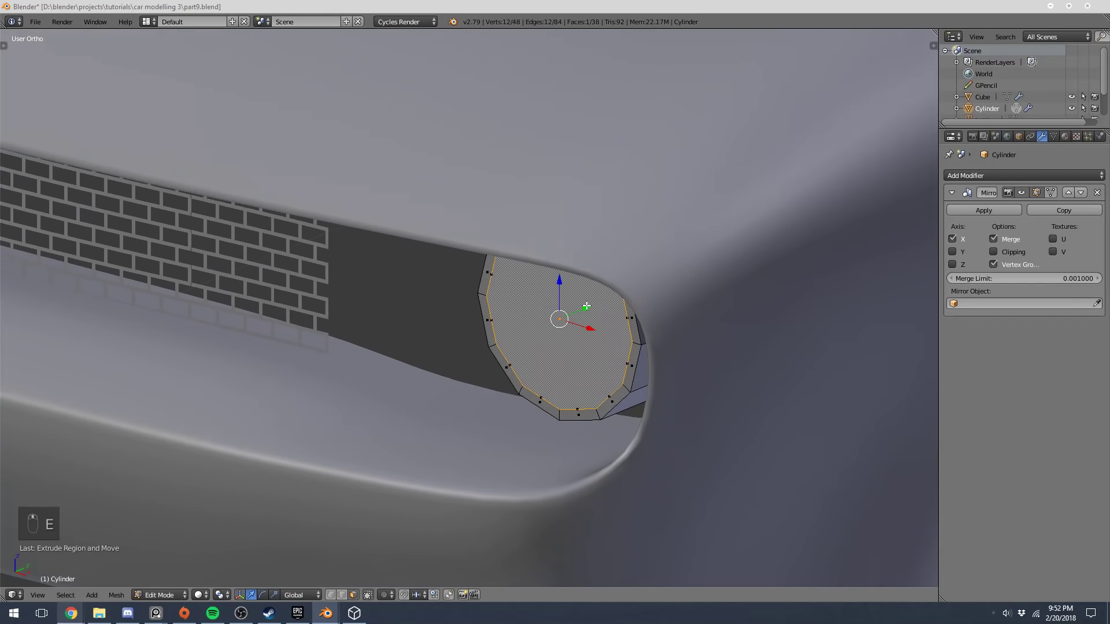
key("g")
key("y")
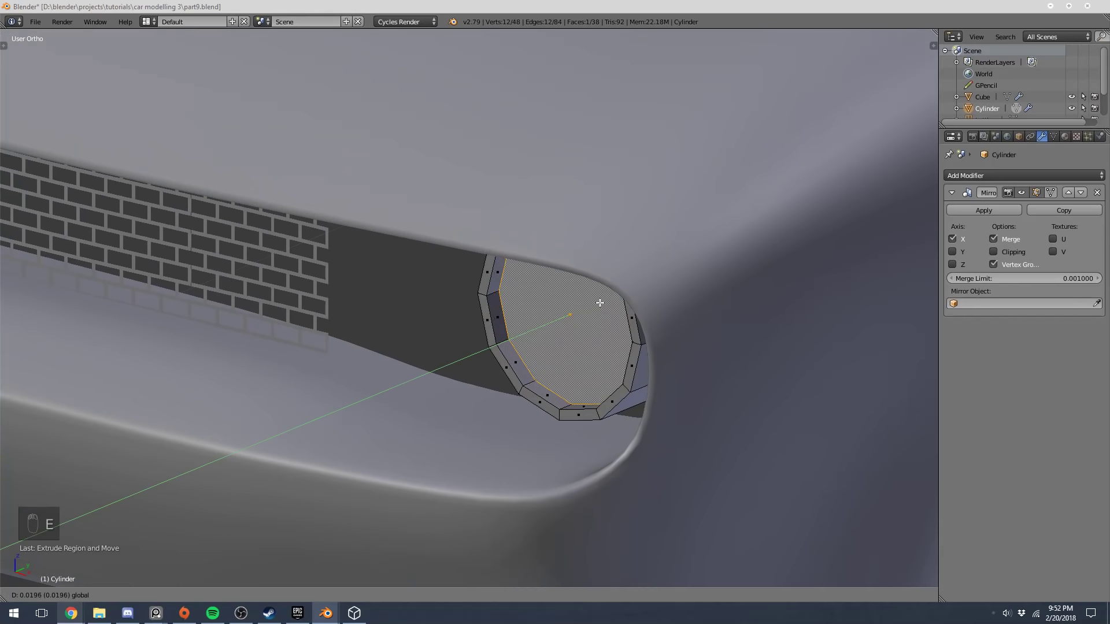
left_click(602, 302)
Extrude the recessed face again and move it about 0.006 further back along Y
key("e")
left_click(551, 317)
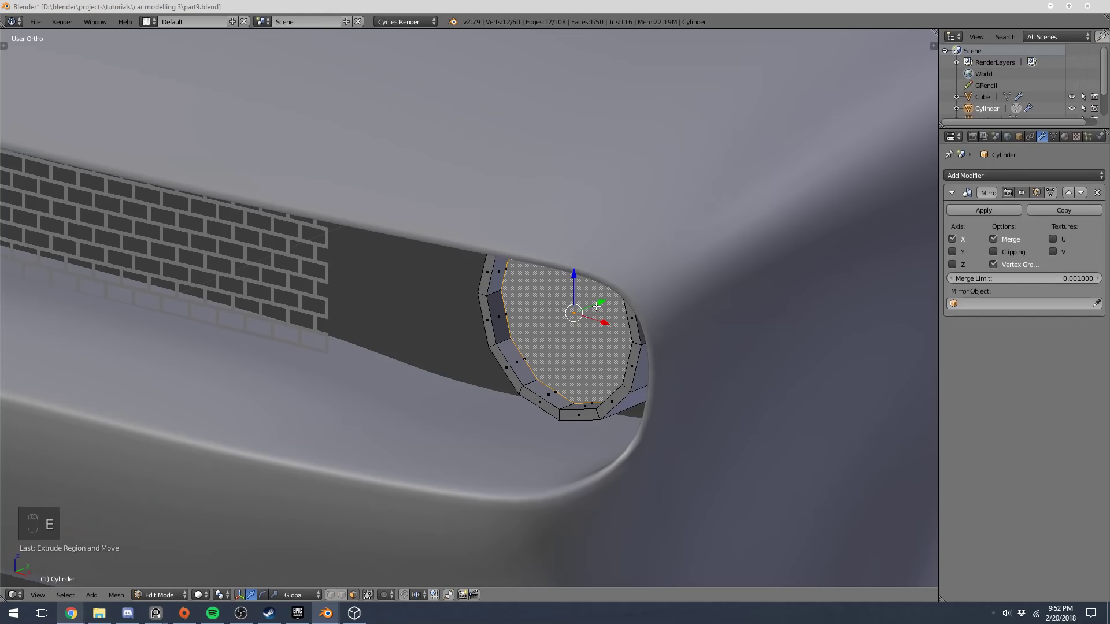
left_click_drag(597, 306, 597, 306)
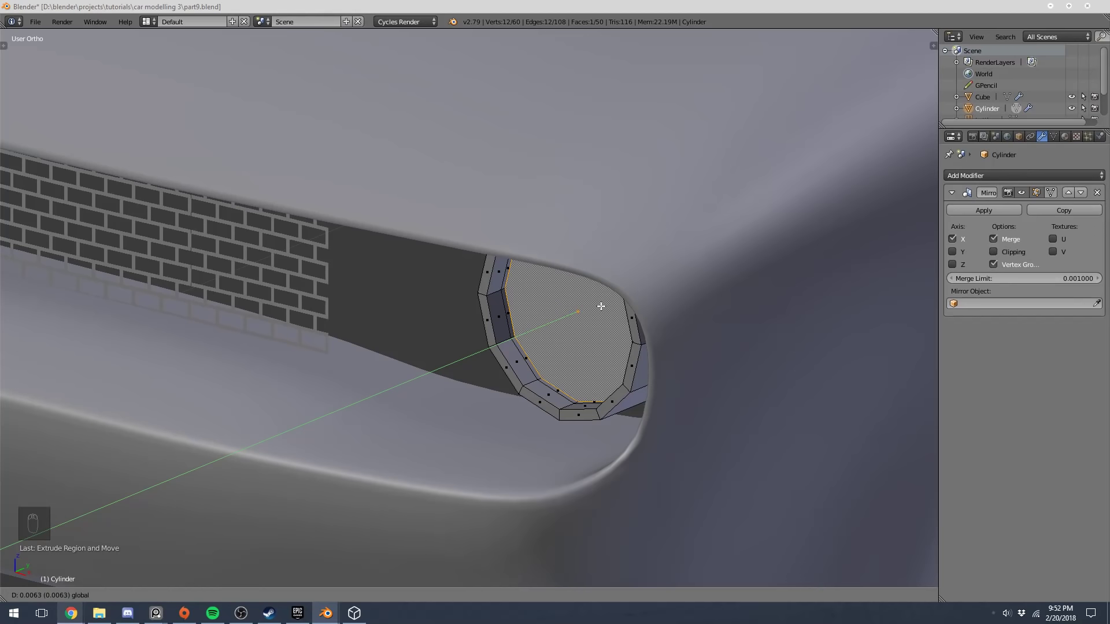
left_click_drag(601, 307, 601, 307)
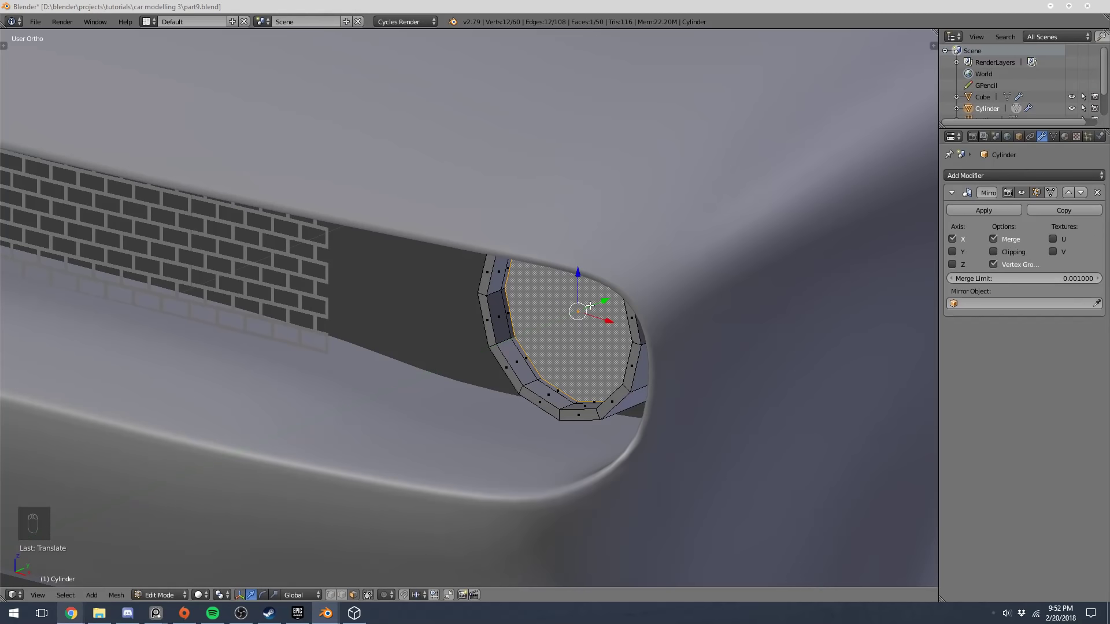
Extrude the recessed face, scale it to about three quarters of its size and move it slightly forward along Y
key("KP_1")
key("e")
key("s")
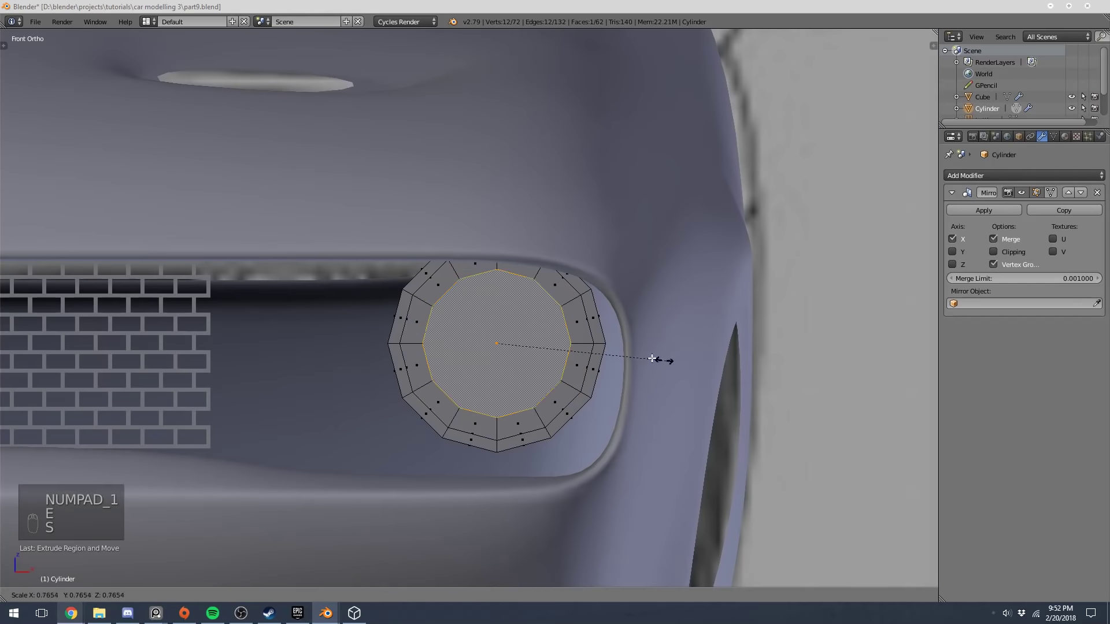
left_click(659, 361)
middle_click_drag(657, 359, 636, 327)
key("g")
key("y")
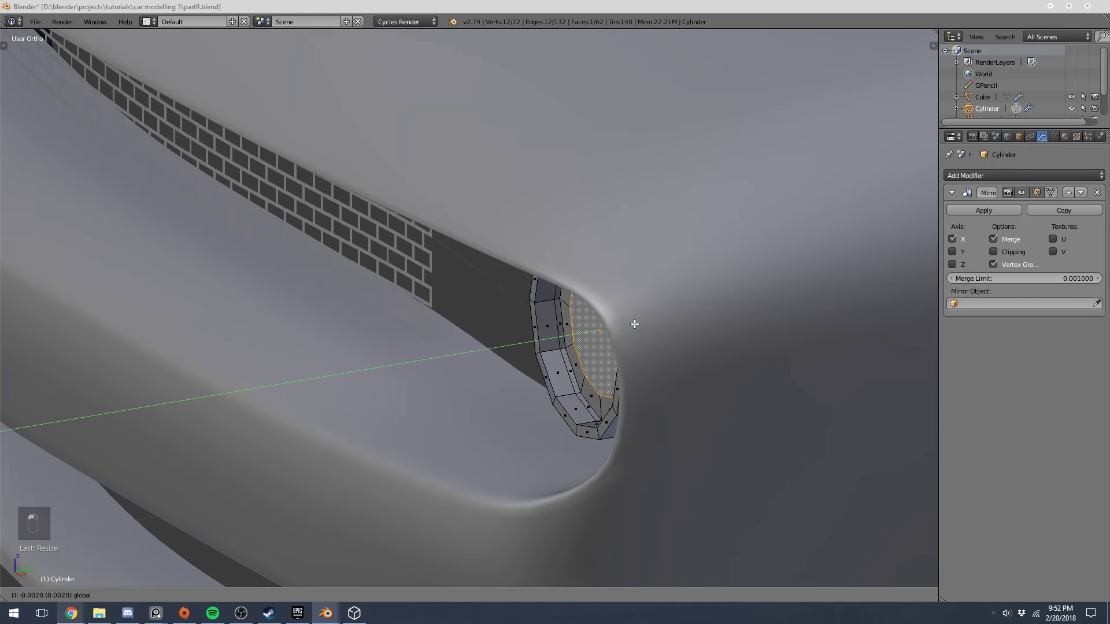
left_click(633, 324)
Extrude the face again, scale it down to a small central disc and adjust the disc's depth along Y
key("KP_1")
key("e")
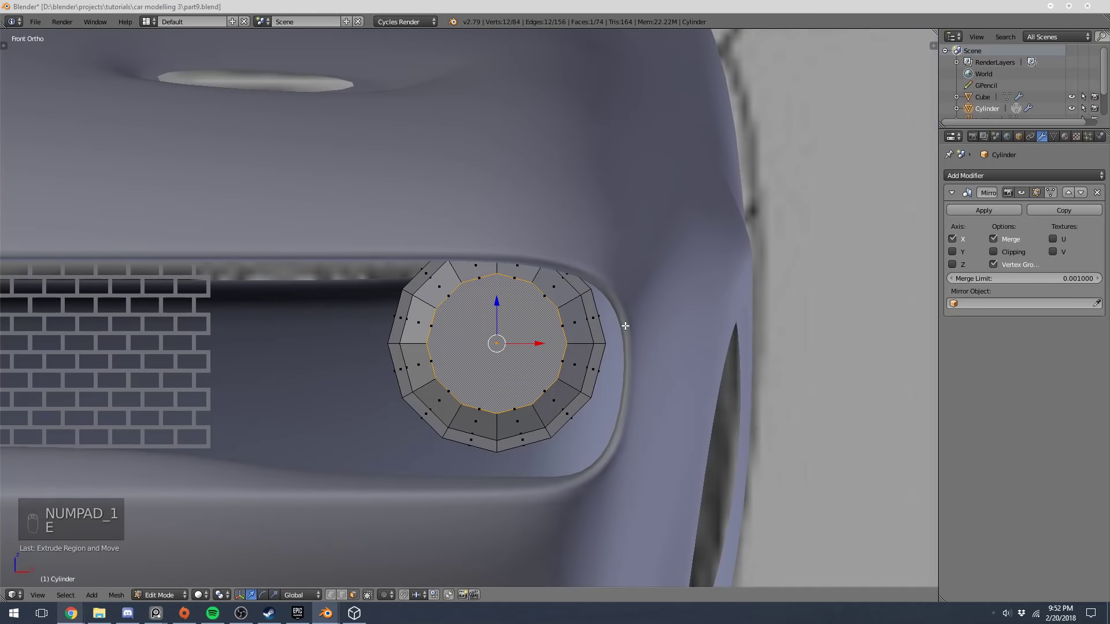
key("s")
left_click(538, 354)
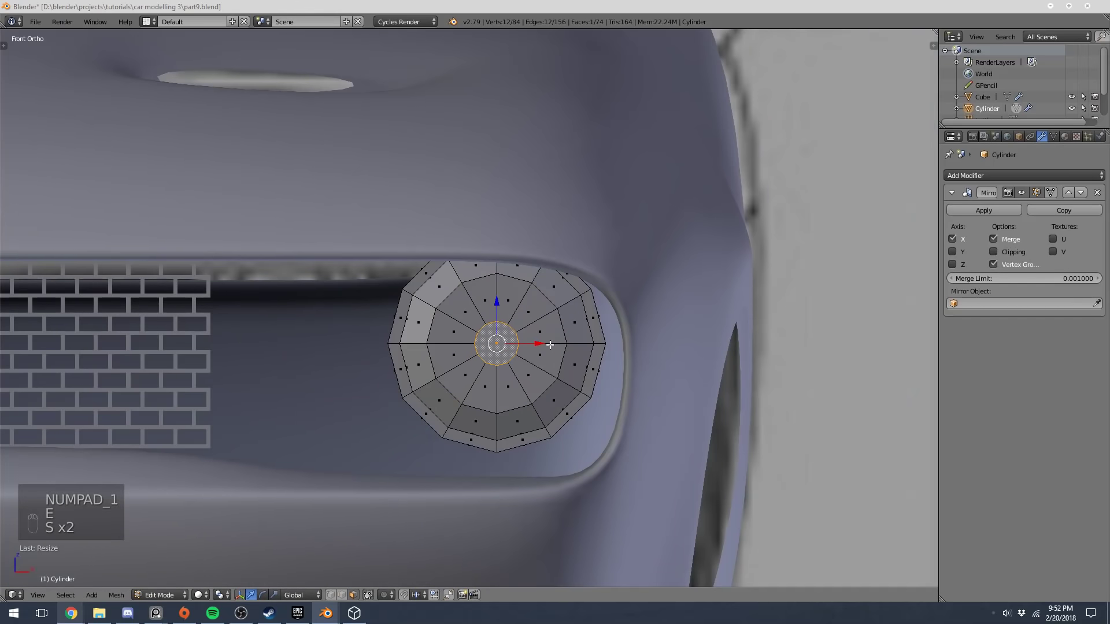
middle_click_drag(547, 349, 557, 299)
left_click(556, 299)
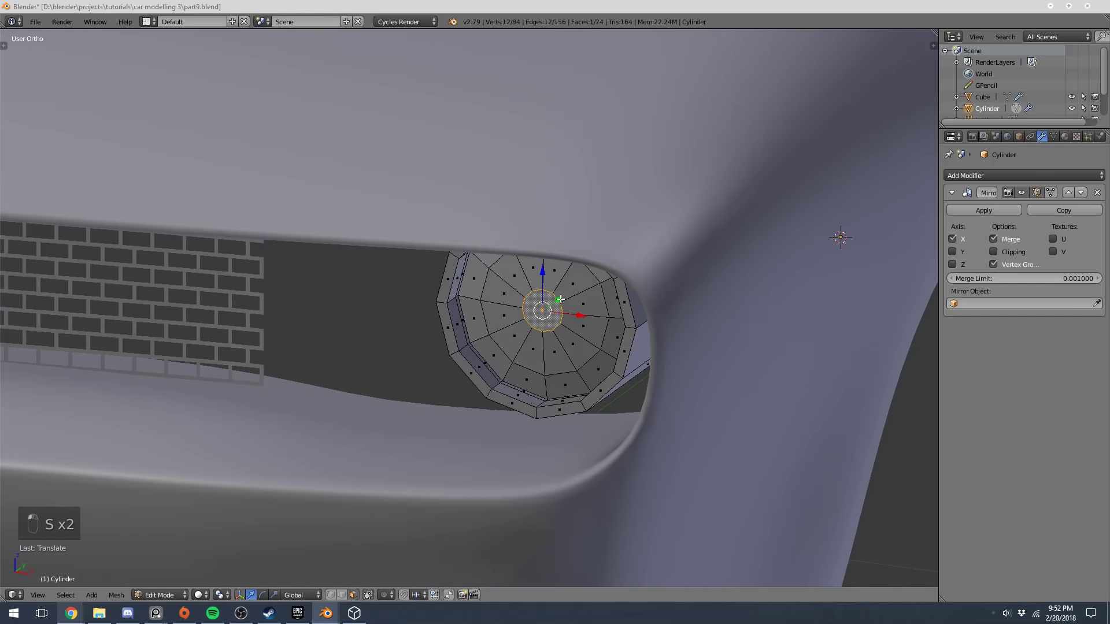
key("KP_3")
key("z")
left_click_drag(630, 338, 636, 339)
Select the edge loop around the middle of the lens and nudge it slightly forward along Y
key("a")
middle_click_drag(636, 339, 564, 355)
scroll(659, 323, "up", 5)
key("z")
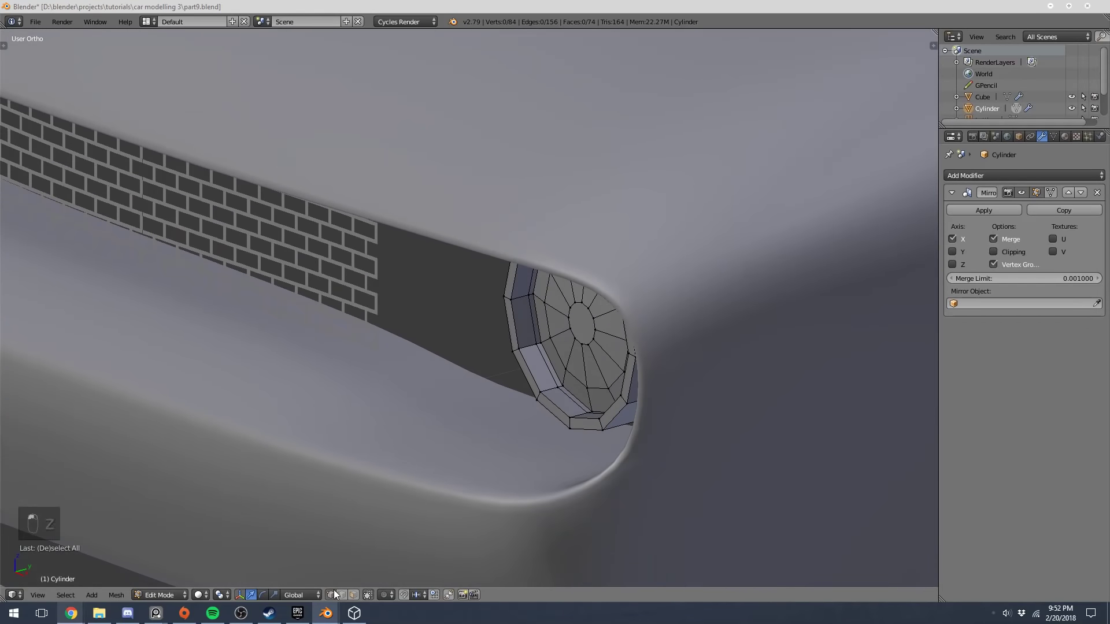
key("KP_3")
key("z")
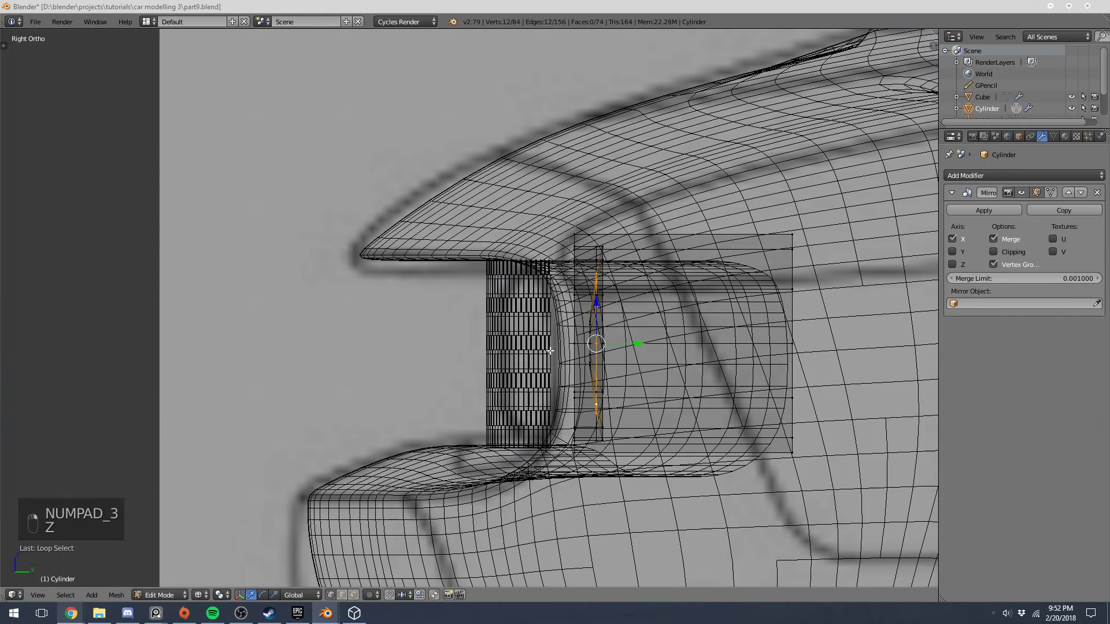
left_click_drag(636, 344, 632, 344)
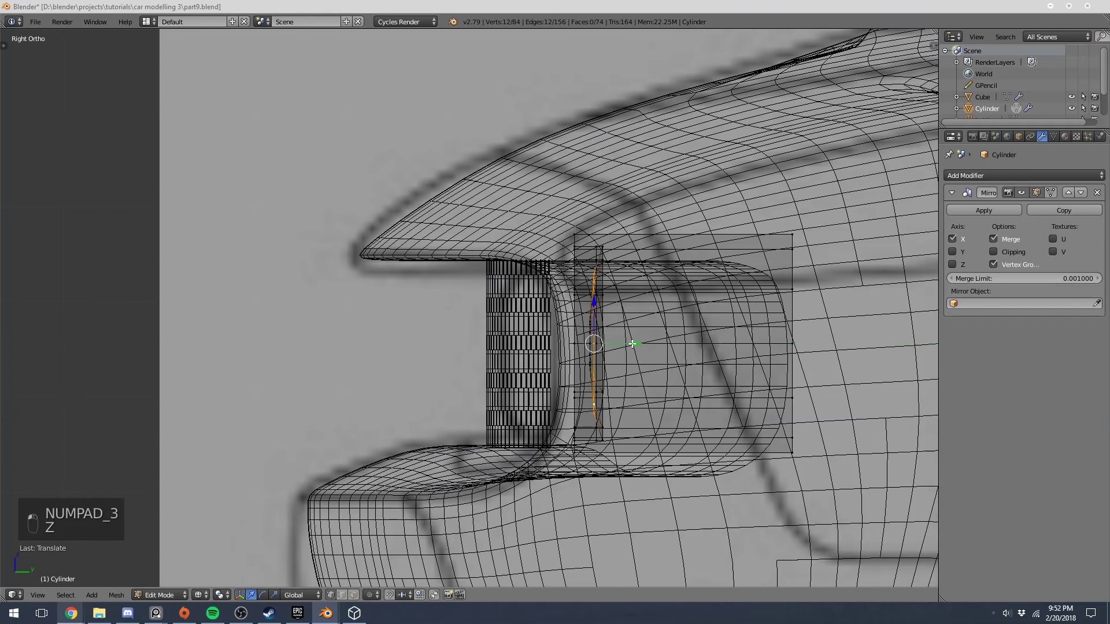
Leave Edit Mode and add a Subdivision Surface modifier to the headlight with View subdivisions set to 2
key("Tab")
key("z")
middle_click_drag(564, 346, 706, 319)
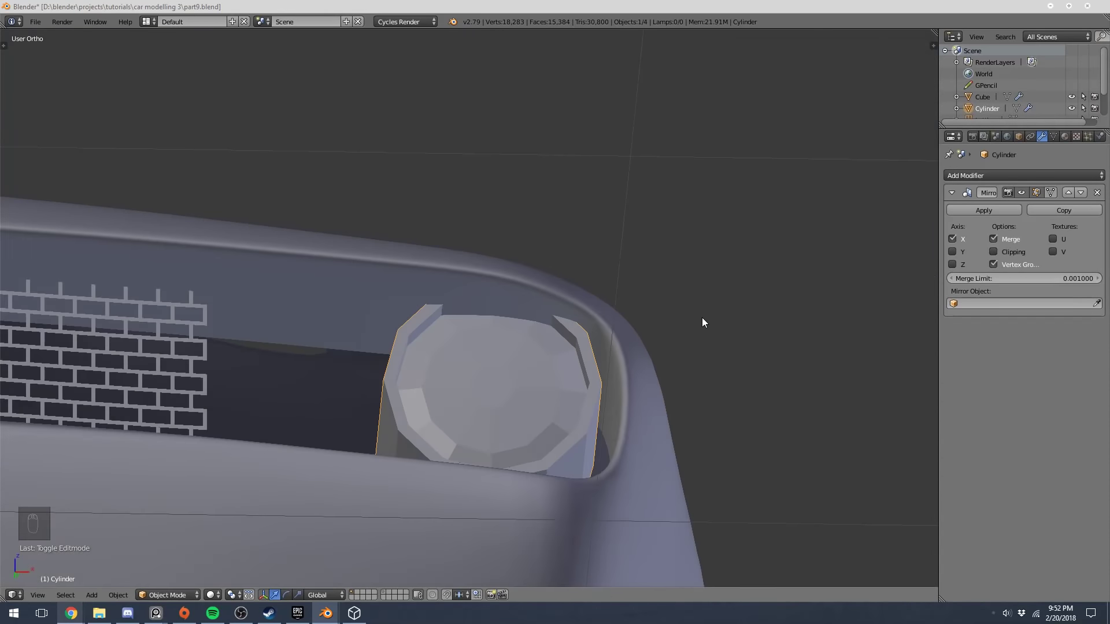
key("KP_3")
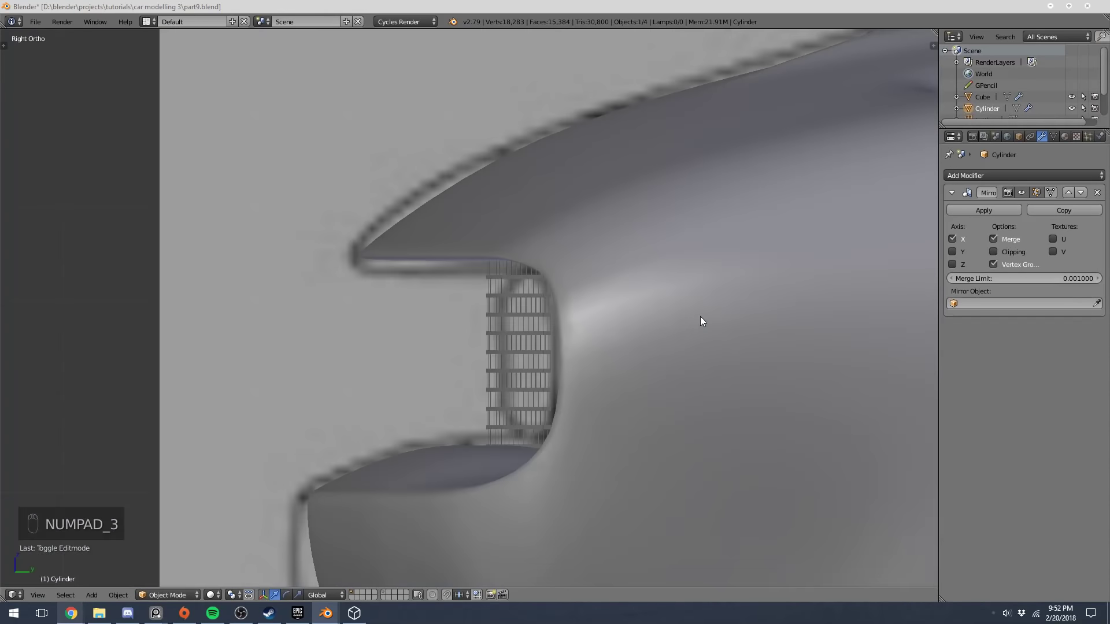
key("KP_1")
scroll(669, 307, "down", 2)
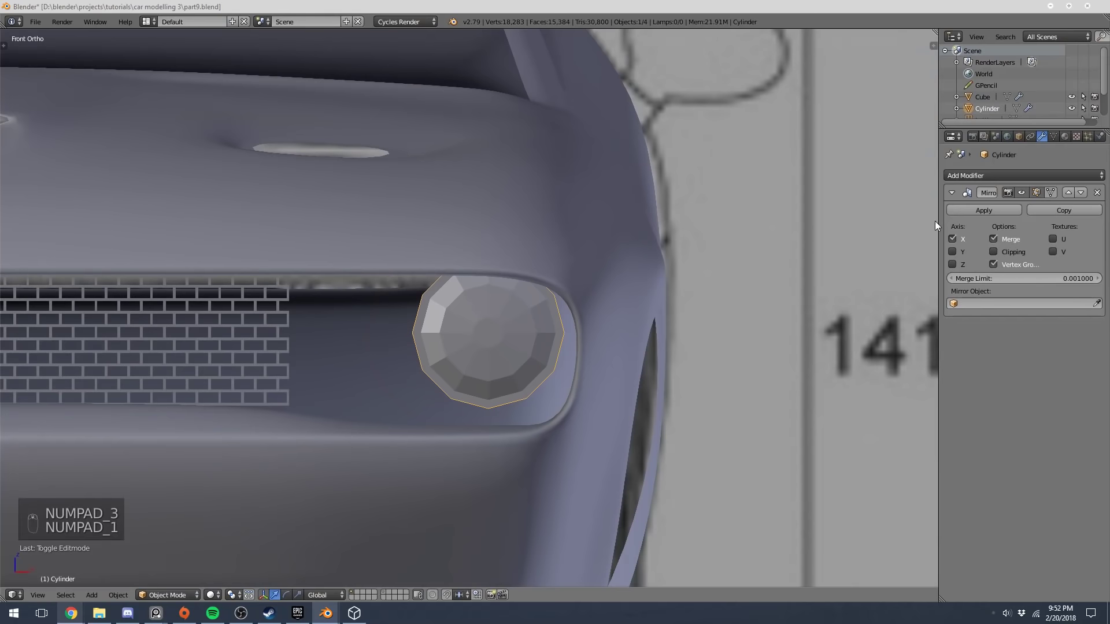
left_click(964, 176)
left_click(882, 366)
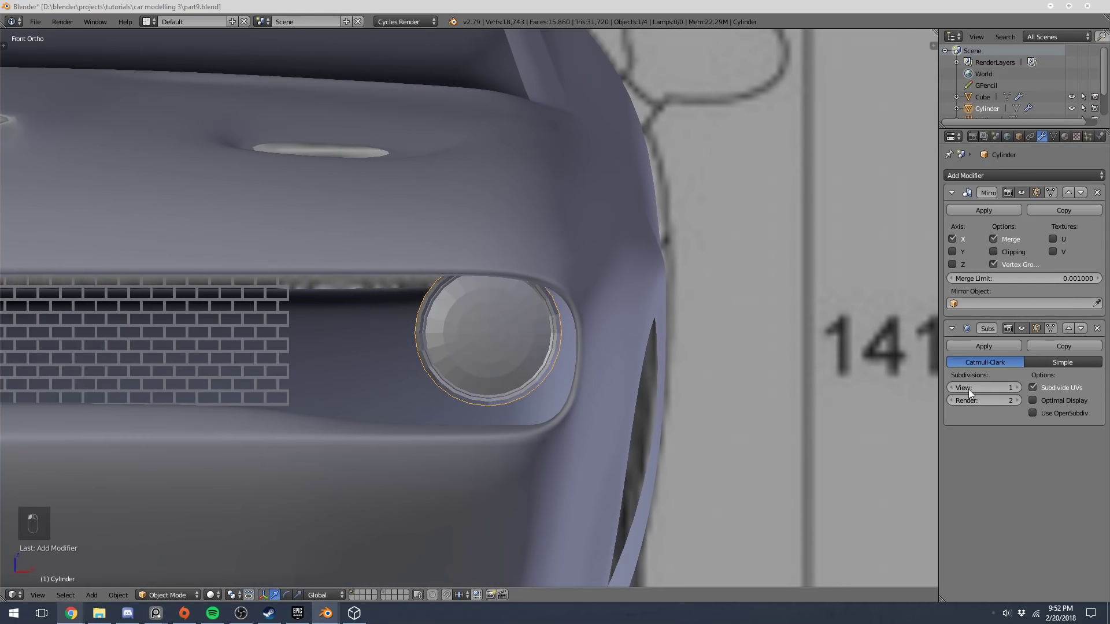
left_click(1017, 387)
Select the cylinder's rear cap in wireframe side view and delete its face
middle_click_drag(489, 321, 425, 377)
key("KP_3")
key("Tab")
key("z")
key("a")
key("z")
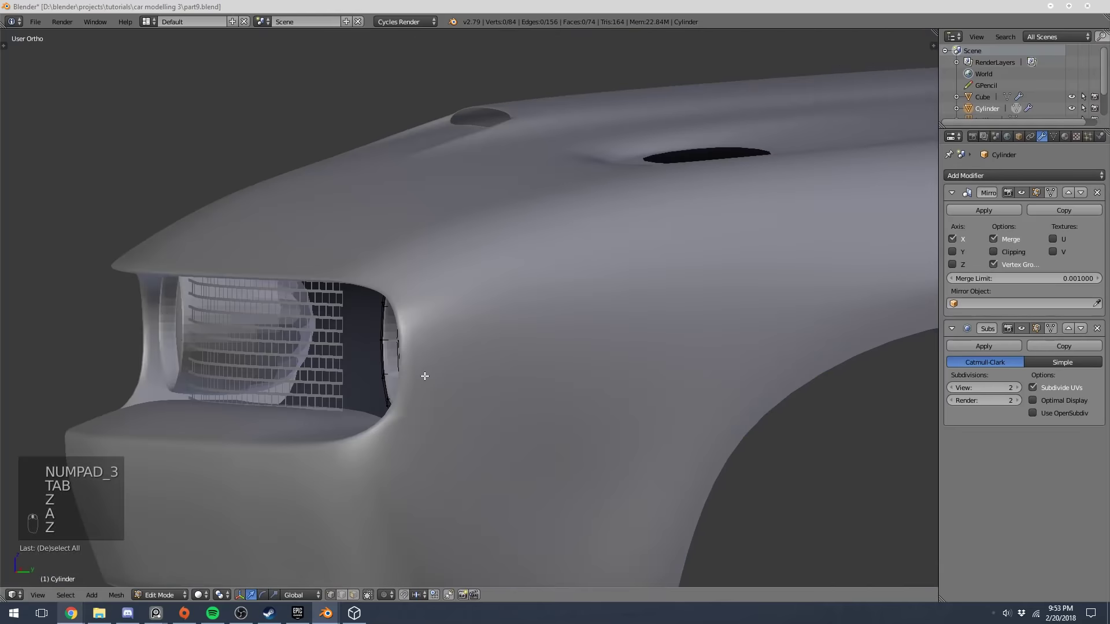
key("KP_3")
key("z")
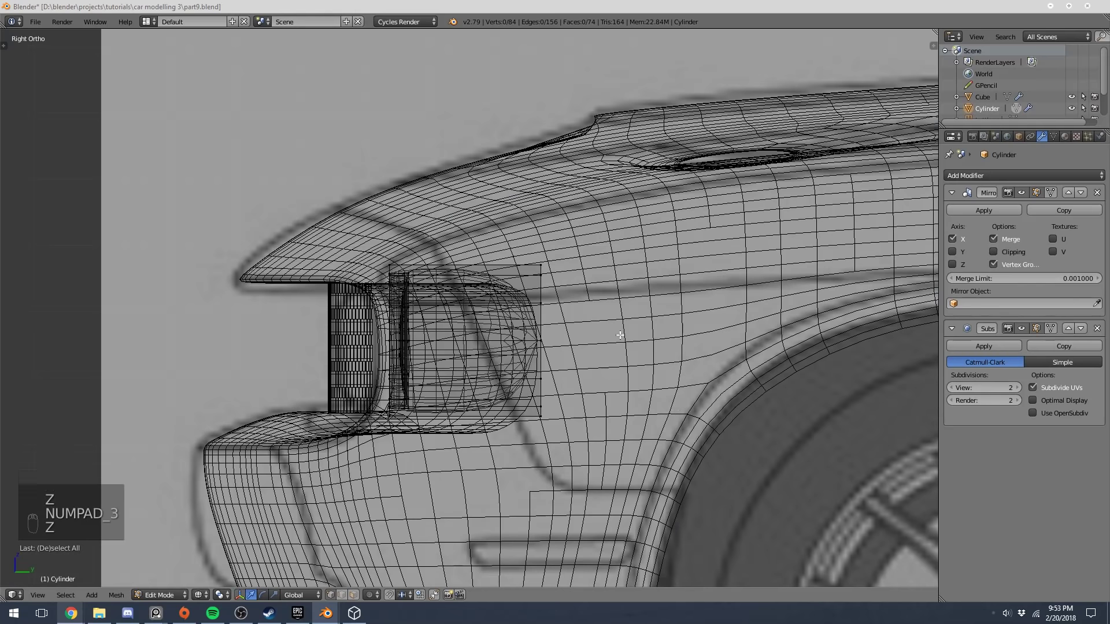
key("b")
left_click_drag(558, 258, 523, 428)
key("x")
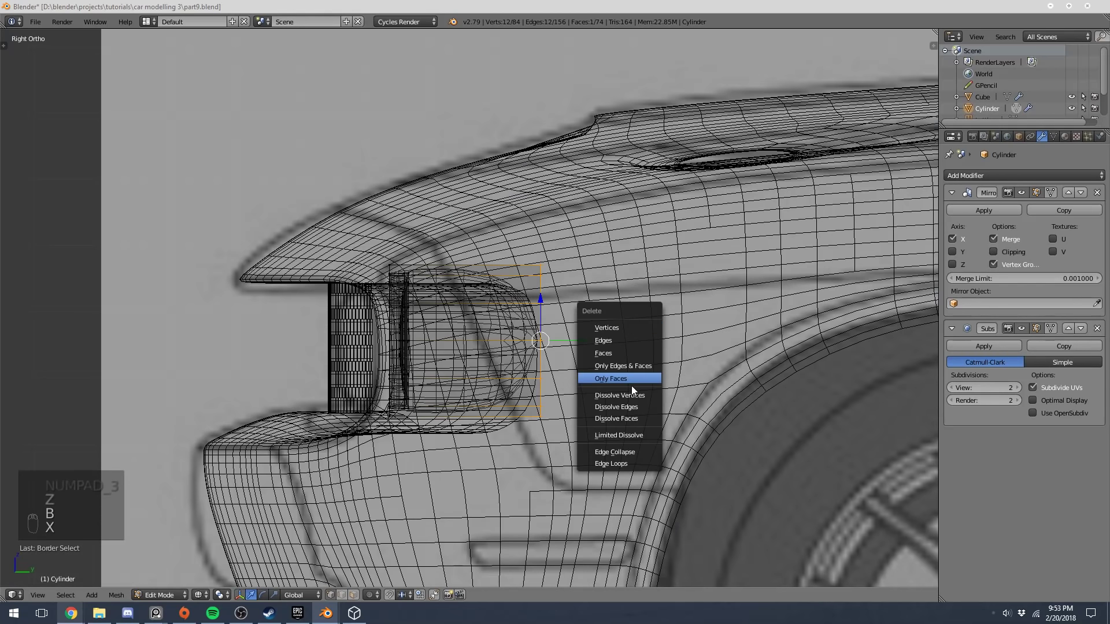
left_click(614, 354)
Add a loop cut around the cylinder's side wall and slide it close to the front rim
key("z")
key("a")
middle_click_drag(553, 353, 682, 350)
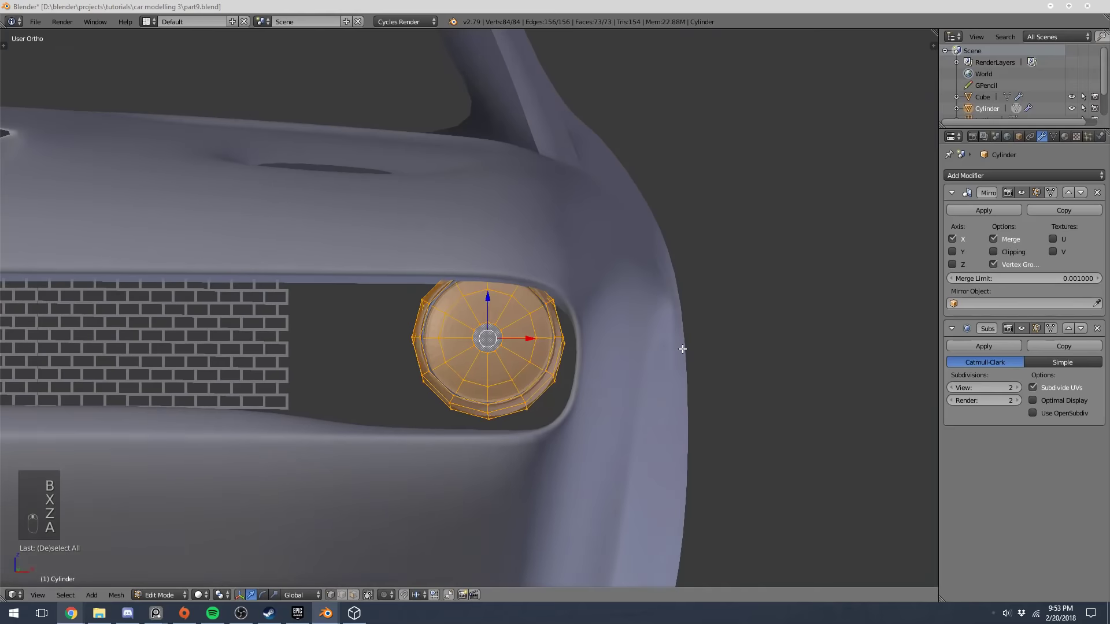
key("a")
middle_click_drag(501, 347, 578, 341)
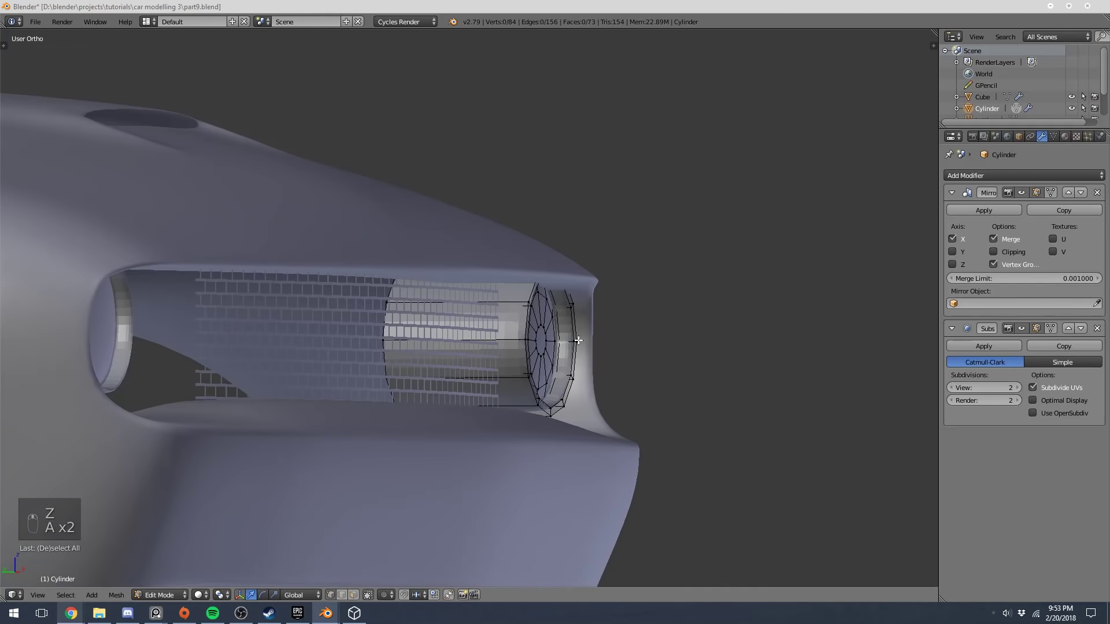
middle_click_drag(511, 325, 528, 360)
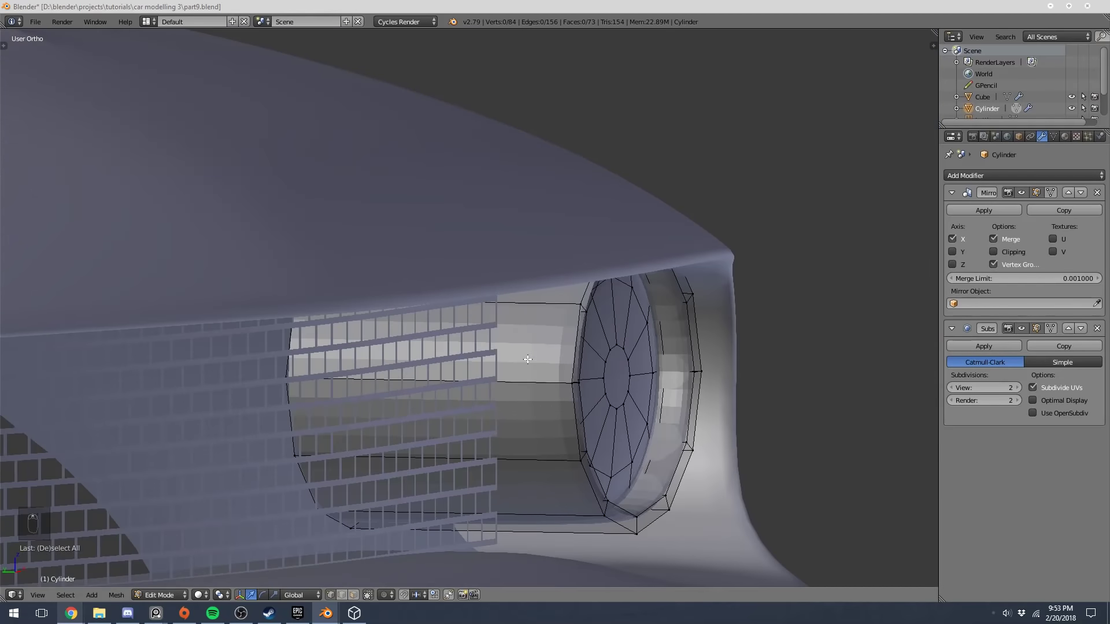
key("ctrl+r")
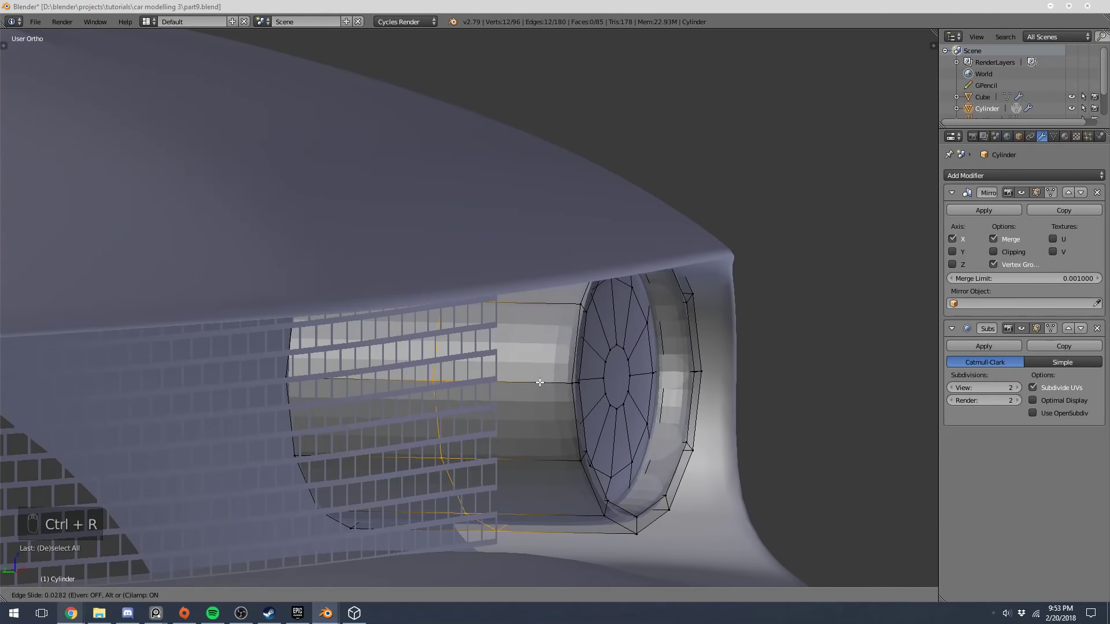
left_click(541, 383)
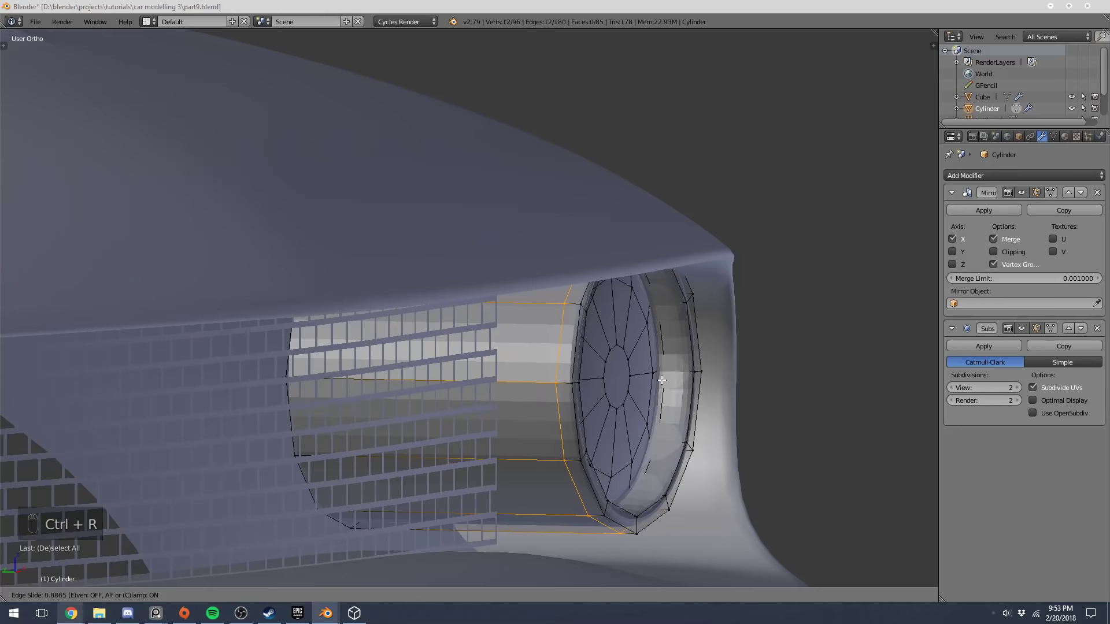
left_click(668, 381)
Add another loop cut around the inside of the headlight's front rim, undoing the first attempt
key("Tab")
middle_click_drag(641, 373, 452, 391)
key("Tab")
key("a")
key("a")
key("a")
key("ctrl+r")
left_click(319, 391)
key("ctrl+z")
key("ctrl+r")
left_click(315, 391)
left_click(313, 392)
Return to Object Mode and apply smooth shading to the headlight
key("Tab")
key("t")
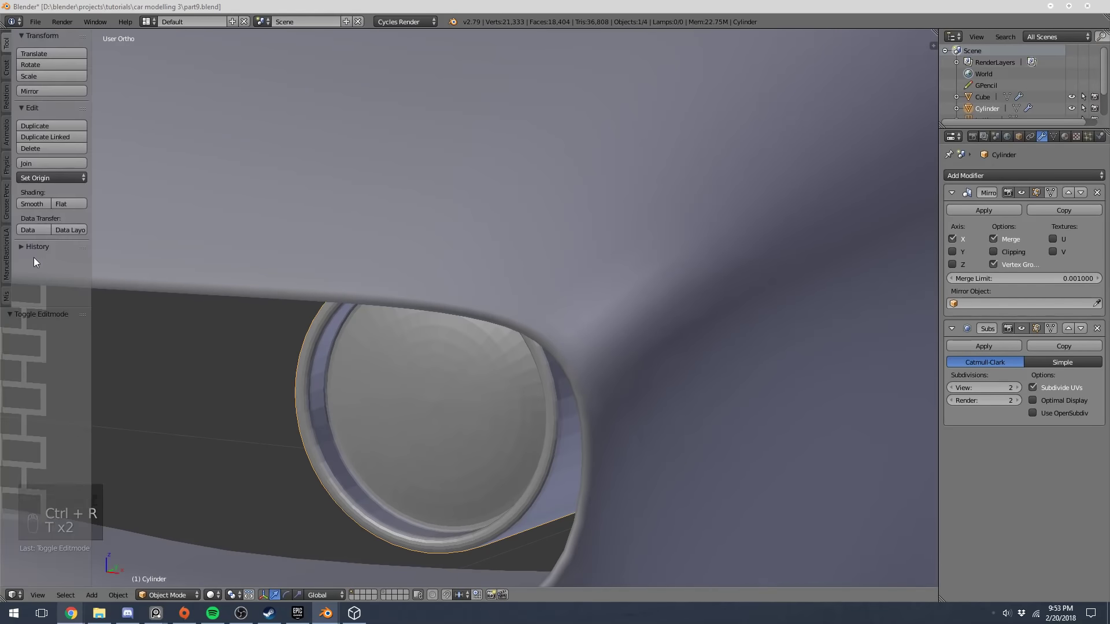
left_click(44, 203)
key("t")
scroll(456, 388, "down", 4)
mouse_move(459, 384)
middle_mouse_down()
mouse_move(603, 359)
mouse_move(577, 340)
middle_mouse_up()
Select the headlight's entire mesh in Edit Mode and lower it about 0.03 along Z within the opening
key("KP_1")
key("Tab")
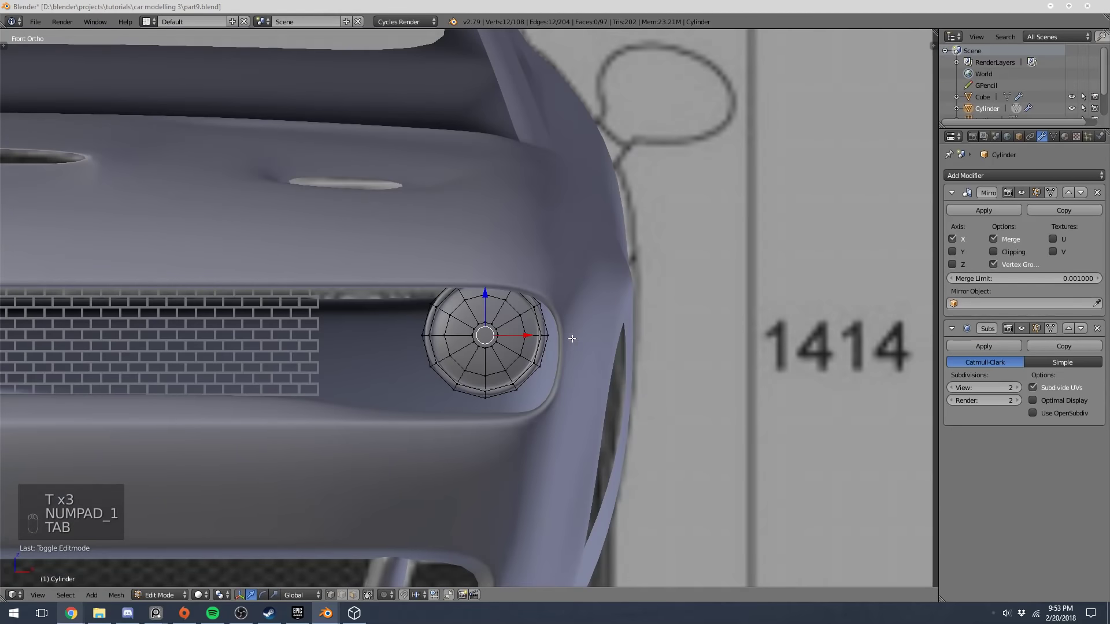
scroll(562, 335, "up", 2)
key("a")
key("a")
key("a")
key("a")
scroll(571, 333, "up", 3)
key("g")
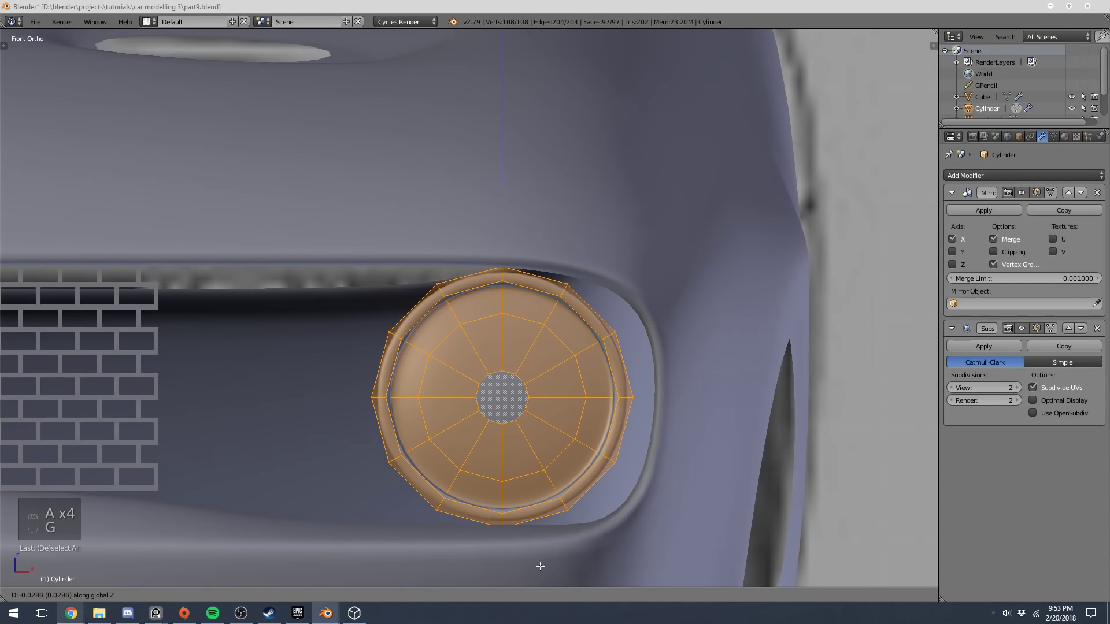
left_click(546, 520)
Leave Edit Mode, deselect the headlight and examine both headlights on the whole car front
key("Tab")
scroll(497, 363, "down", 4)
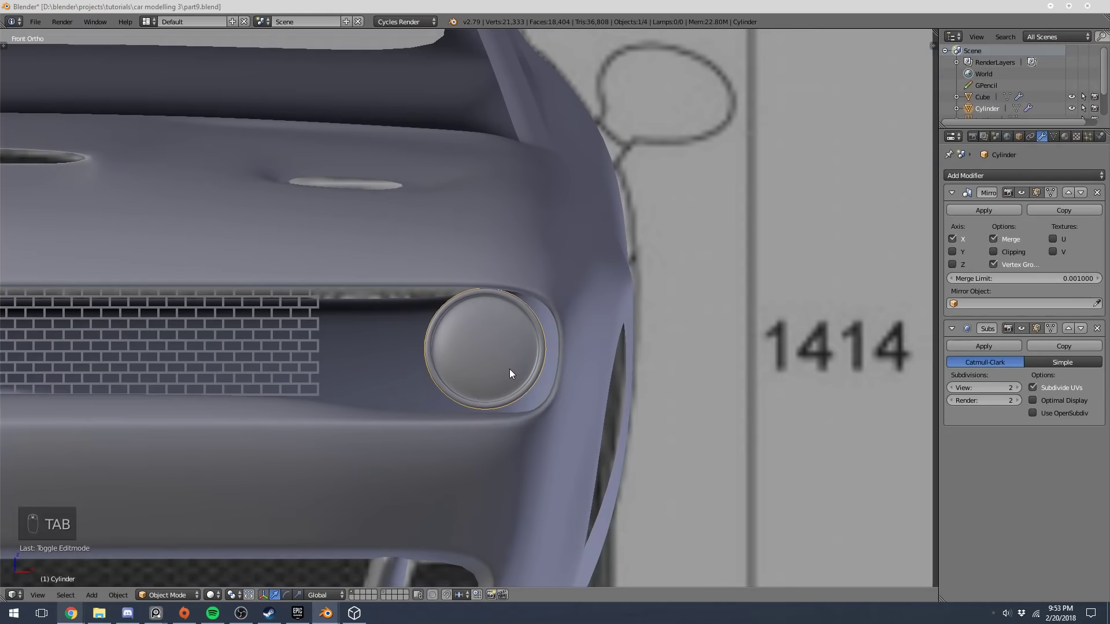
key("a")
key("a")
middle_click_drag(510, 370, 471, 393)
scroll(554, 378, "down", 8)
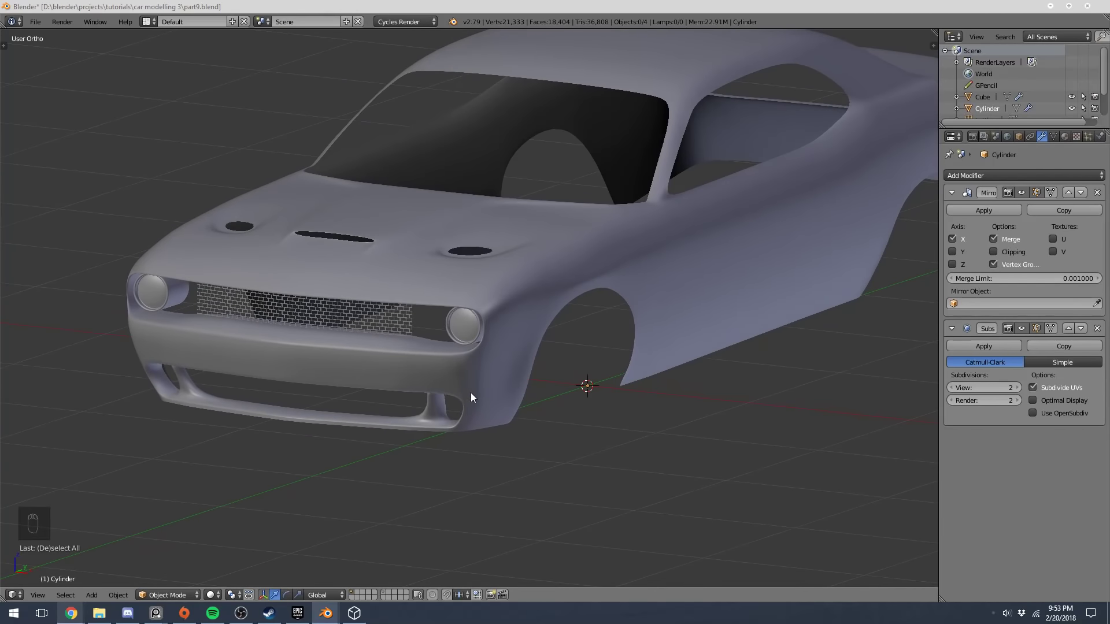
key("KP_1")
scroll(472, 393, "up", 6)
Duplicate the headlight's mesh and move the copy about -0.23 along X onto the inner headlight of the front reference
key("Tab")
scroll(526, 370, "up", 2)
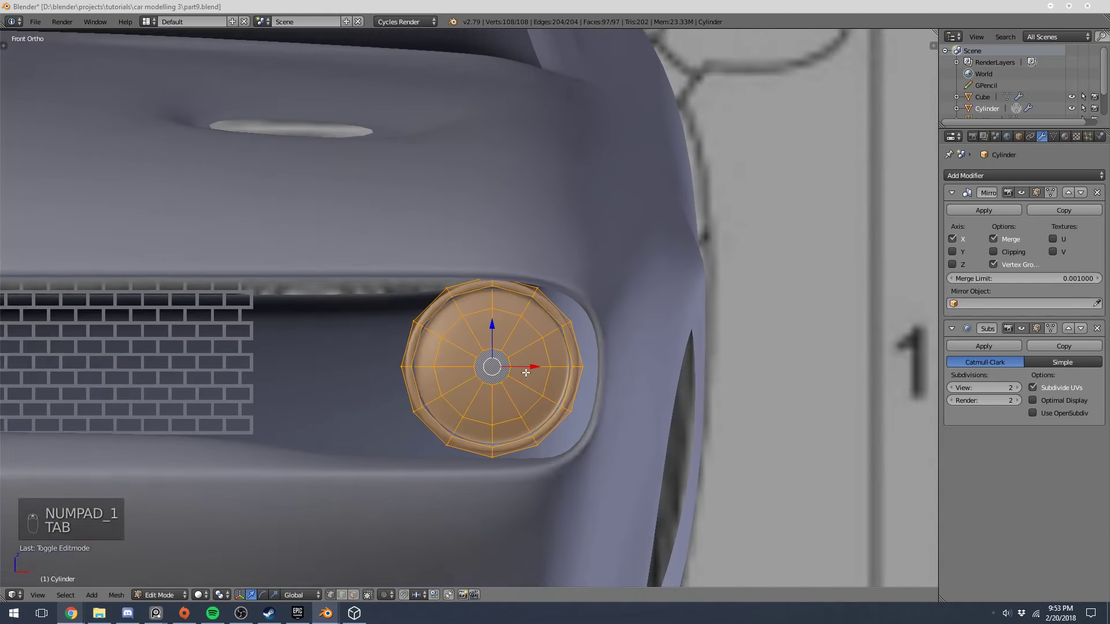
scroll(525, 372, "up", 1)
middle_click_drag(525, 372, 605, 350, "shift")
key("z")
key("shift+d")
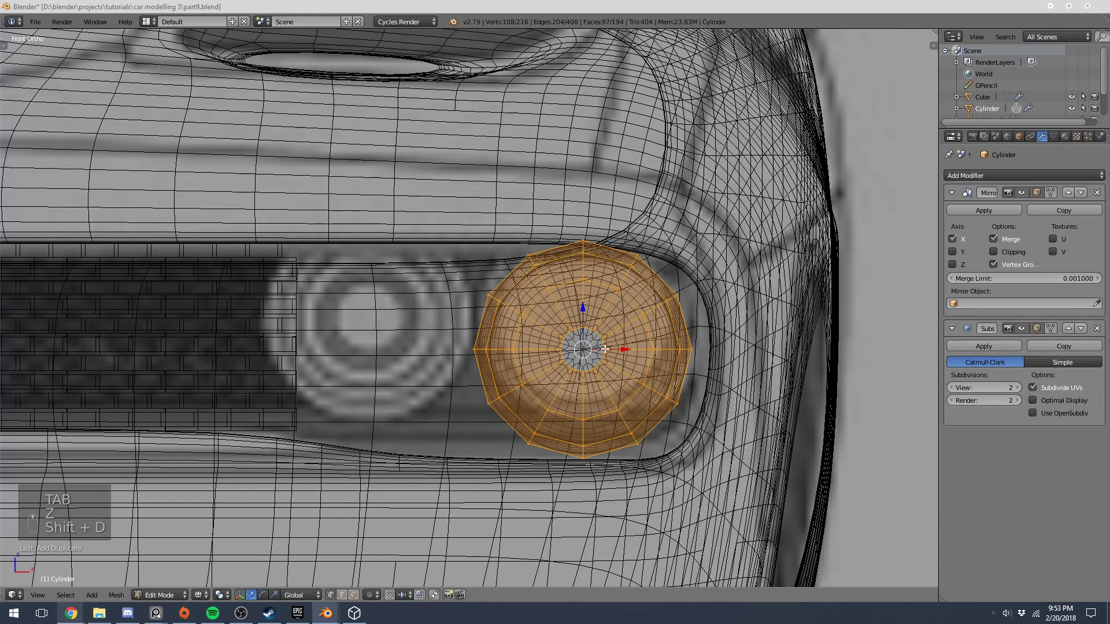
key("g")
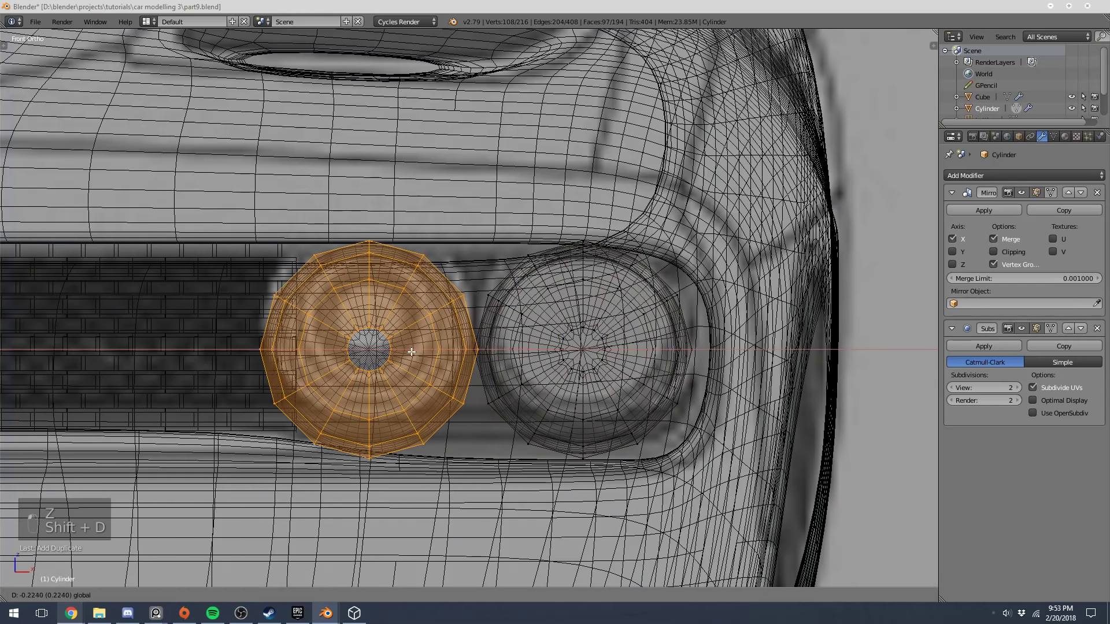
left_click(421, 345)
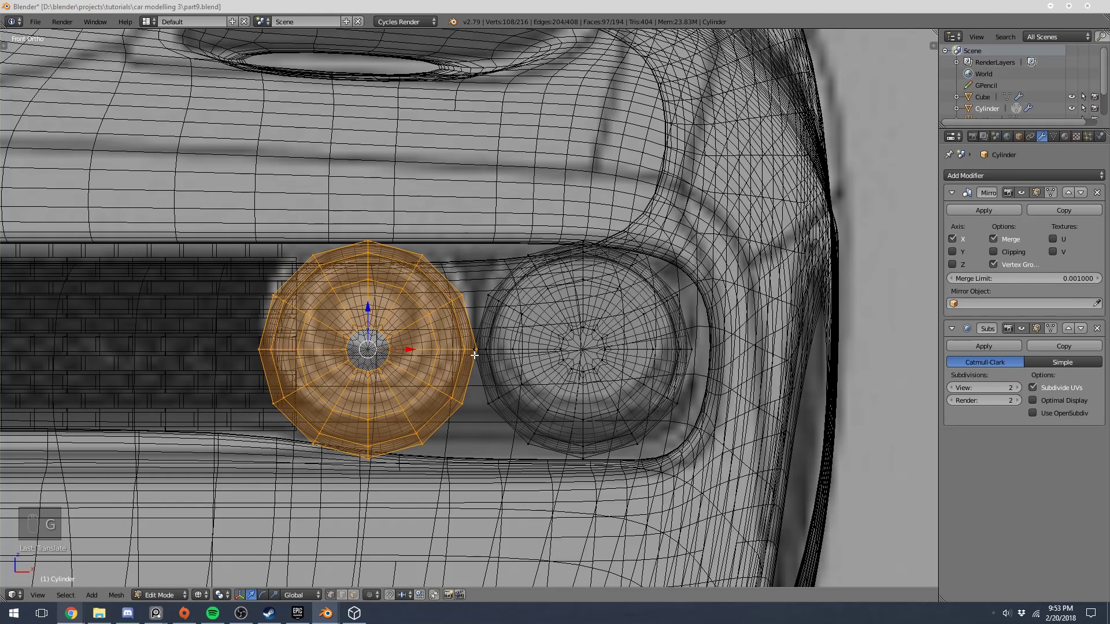
key("g")
key("x")
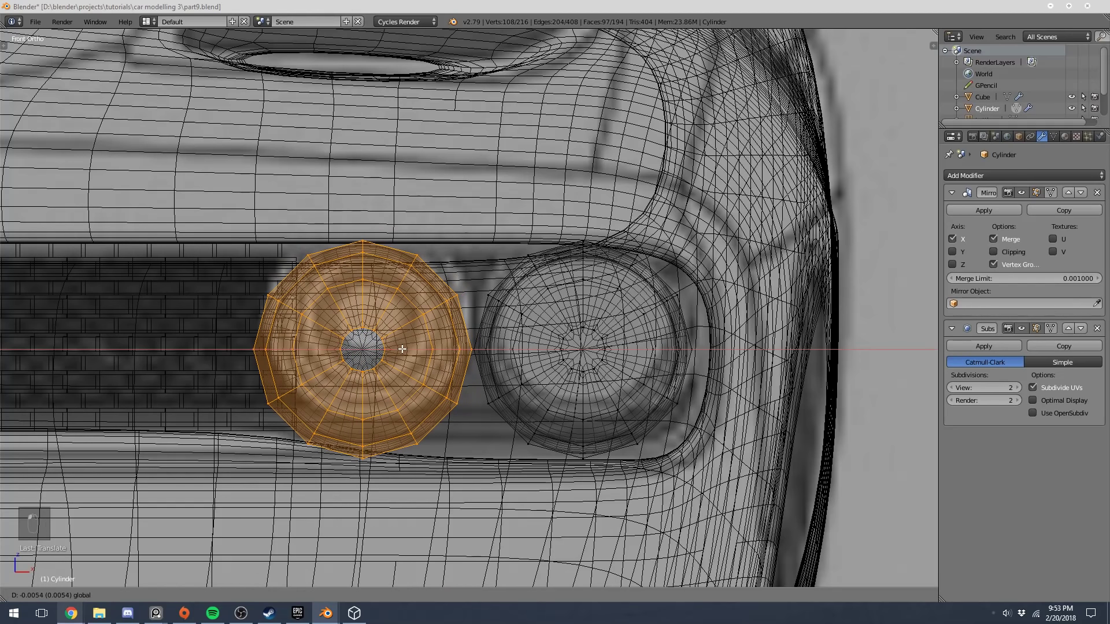
left_click(402, 349)
Scale the inner headlight copy to about 0.94 and return to Object Mode in solid shading
key("s")
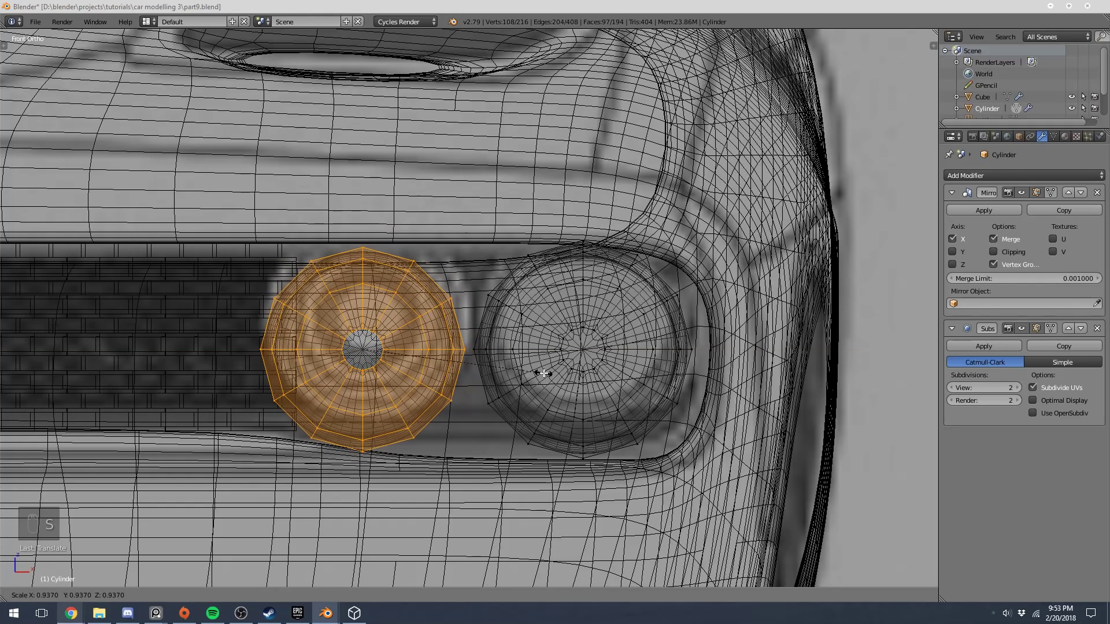
left_click(543, 374)
key("z")
scroll(532, 374, "down", 5)
key("Tab")
middle_click_drag(481, 371, 441, 391)
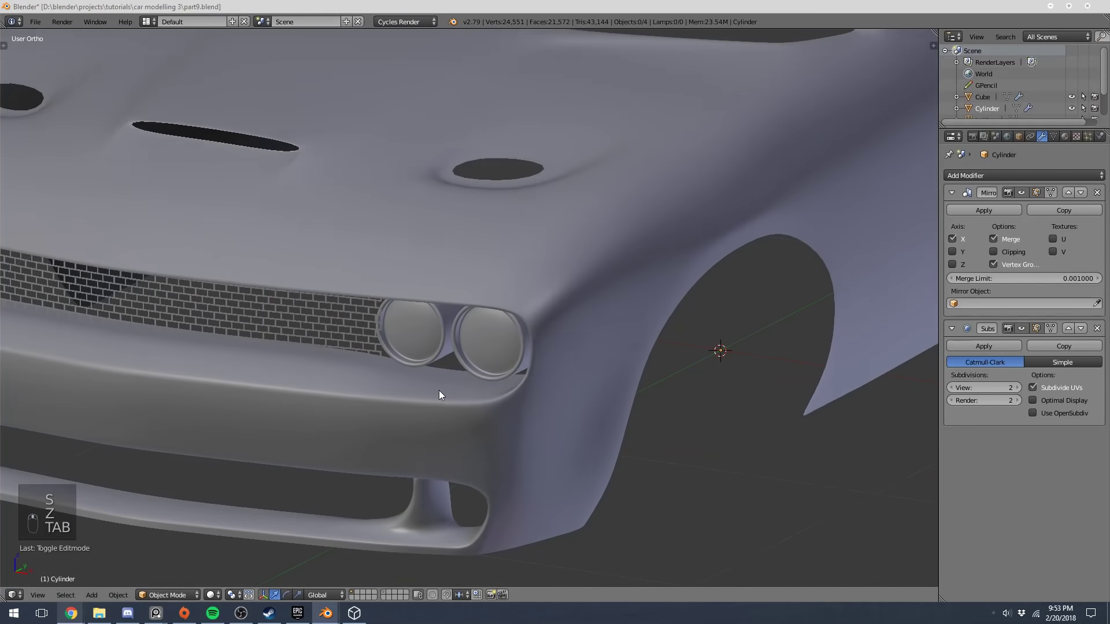
Pull the inner headlight forward along Y within the front opening
key("Tab")
left_click_drag(443, 315, 423, 317)
key("Tab")
middle_click_drag(423, 318, 549, 319)
key("Tab")
left_click_drag(488, 331, 479, 329)
Select only the outer headlight's linked mesh and move it forward along Y, fine-tuning its depth in side view
key("a")
key("a")
middle_click_drag(479, 329, 451, 373)
key("l")
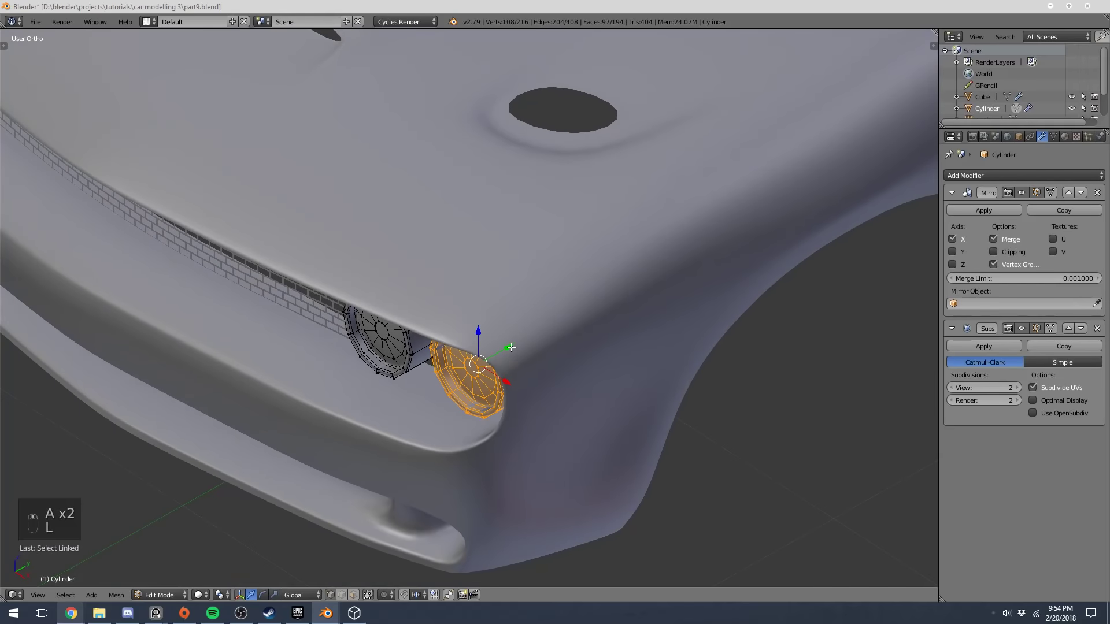
left_click_drag(512, 347, 495, 352)
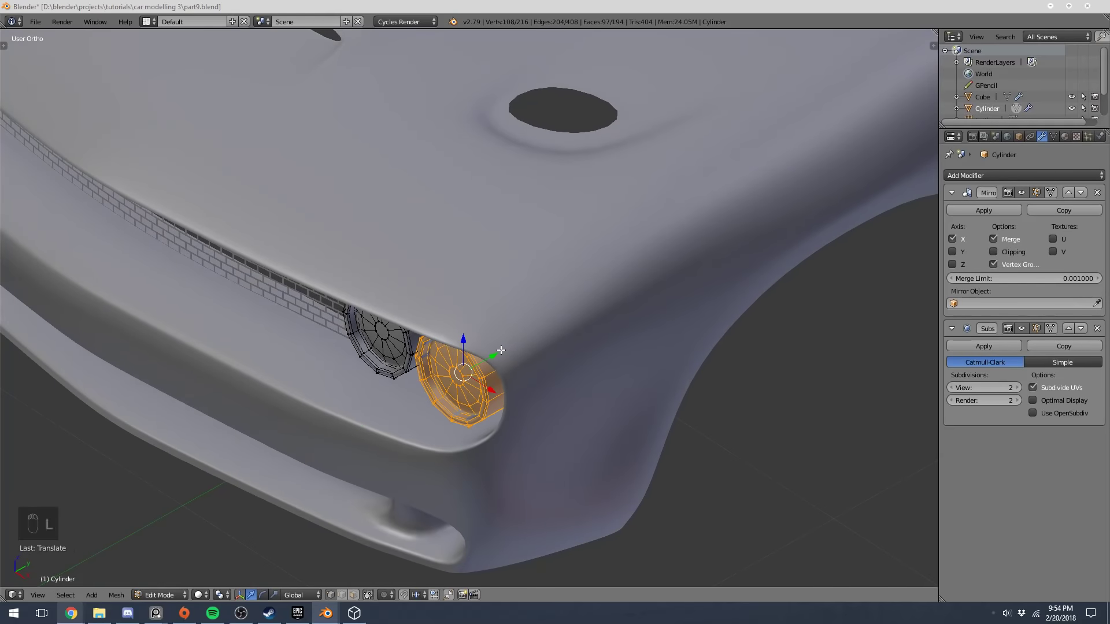
key("KP_3")
scroll(501, 347, "up", 3)
left_click_drag(383, 347, 382, 353)
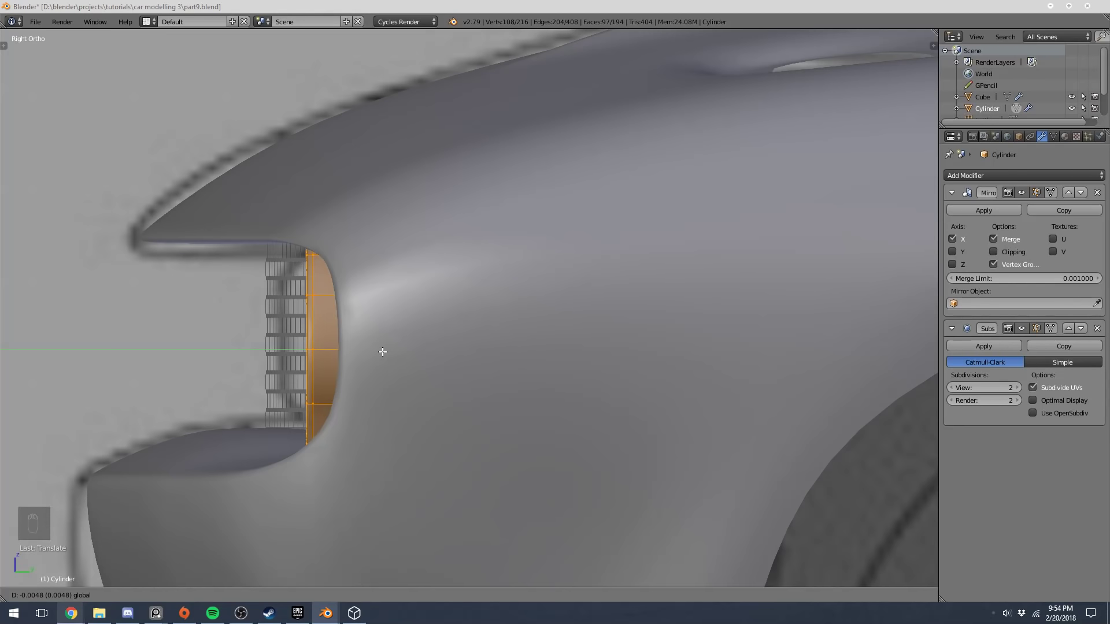
key("Tab")
scroll(387, 341, "down", 5)
middle_click_drag(397, 328, 603, 342)
Move the outer headlight slightly back along Y in side view and check its fit in the opening
key("Tab")
scroll(603, 342, "up", 5)
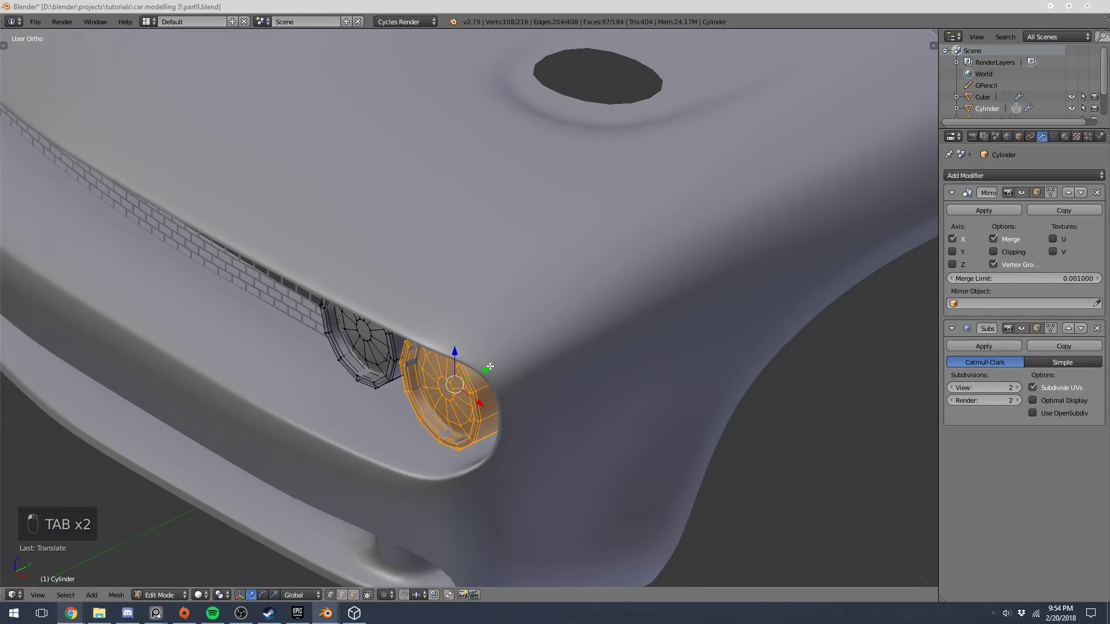
key("KP_3")
key("z")
key("z")
left_click_drag(442, 336, 449, 335)
scroll(449, 335, "down", 4)
middle_click_drag(448, 335, 390, 339)
key("Tab")
key("Tab")
Select only the inner headlight's linked mesh, adjust its depth along Y and return to Object Mode
key("a")
key("a")
key("a")
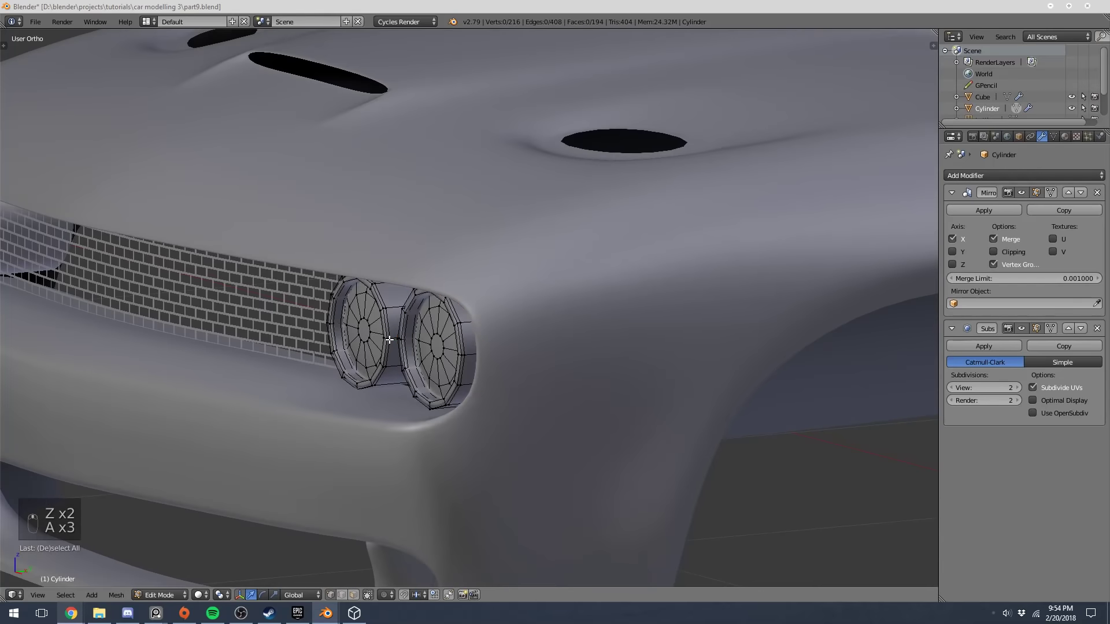
key("l")
middle_click_drag(389, 340, 443, 346)
left_click_drag(443, 346, 447, 335)
key("KP_3")
key("z")
key("z")
scroll(447, 335, "down", 3)
key("Tab")
Nudge the grille mesh slightly to fit beside the headlights, then deselect everything
middle_click_drag(413, 333, 192, 394)
right_click(328, 334)
left_click_drag(188, 424, 182, 422)
middle_click_drag(182, 423, 416, 350)
key("a")
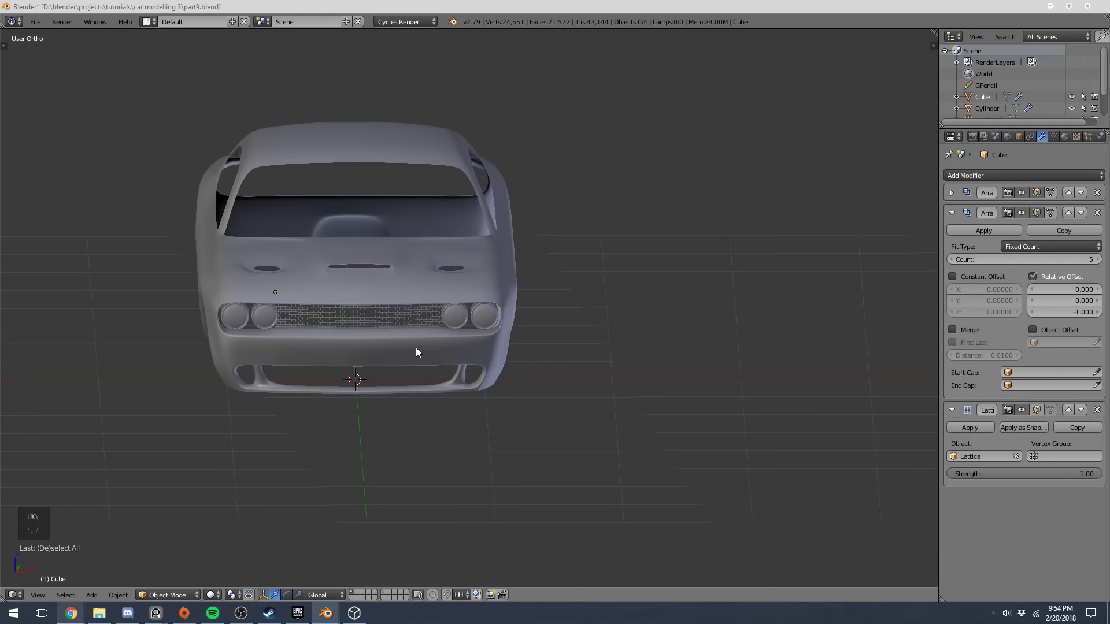
Delete the vertices of the inner headlight's two central front loops to open up its face
key("KP_1")
scroll(592, 356, "up", 5)
scroll(399, 330, "up", 5)
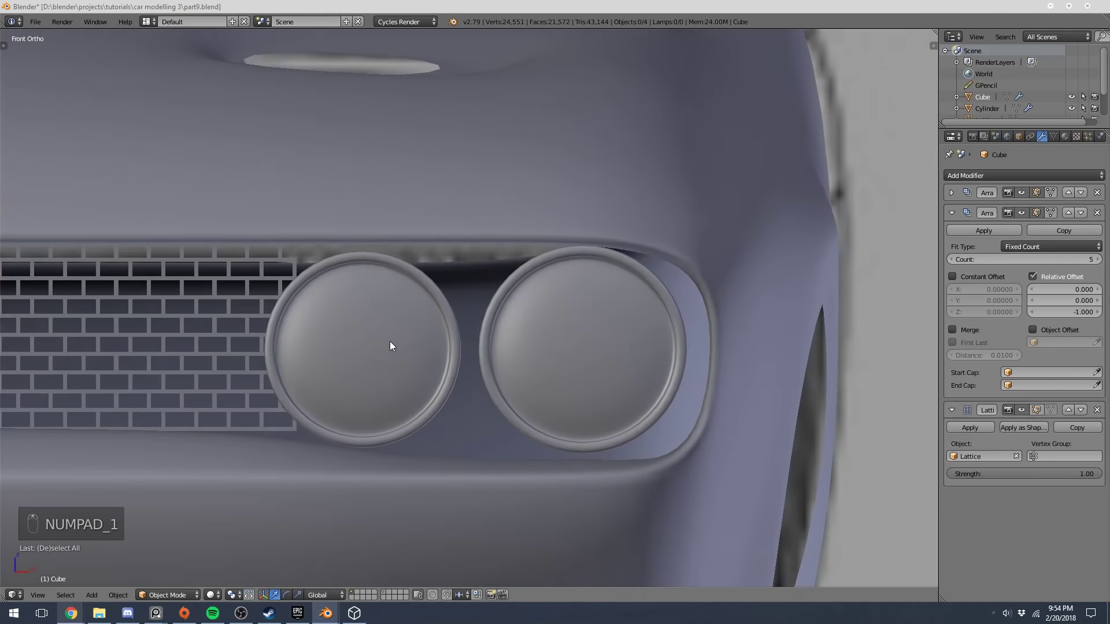
right_click(365, 352)
key("Tab")
key("a")
key("a")
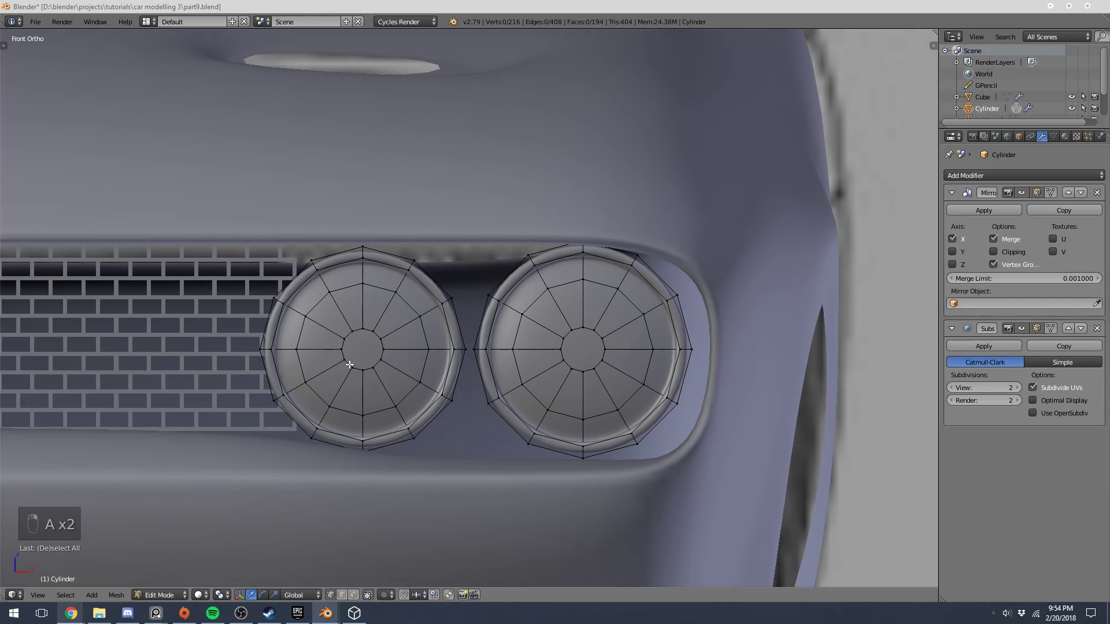
right_click(350, 362, "alt")
right_click(316, 385, "alt+shift")
key("x")
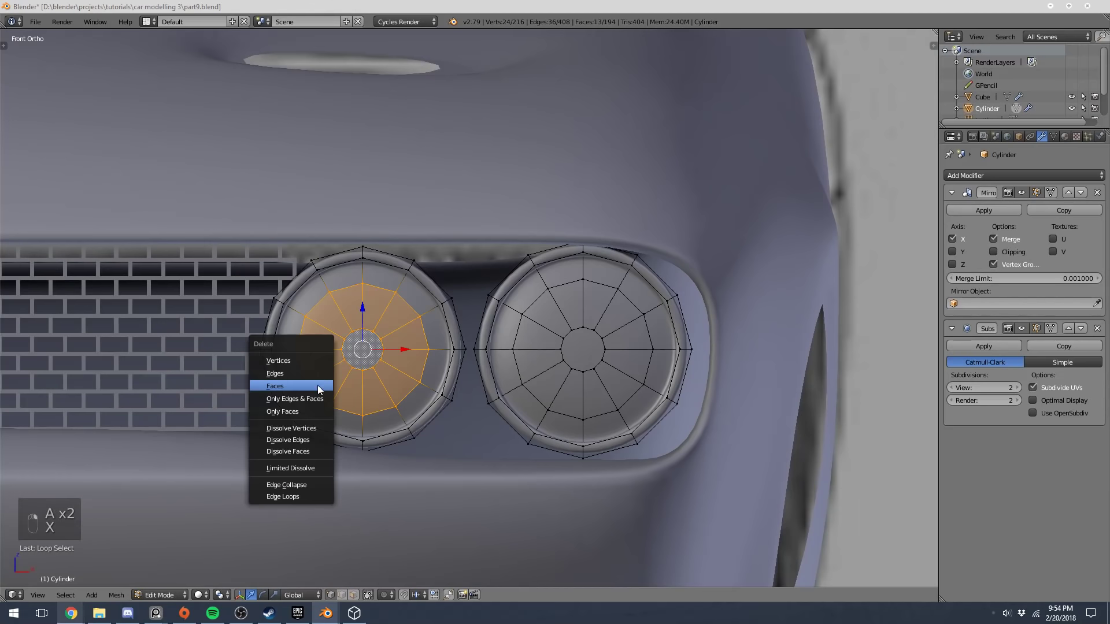
left_click(322, 362)
Turn off the Subdivision Surface modifier's Edit Mode display for the headlights
middle_click_drag(438, 334, 480, 347, "shift")
left_click(1038, 330)
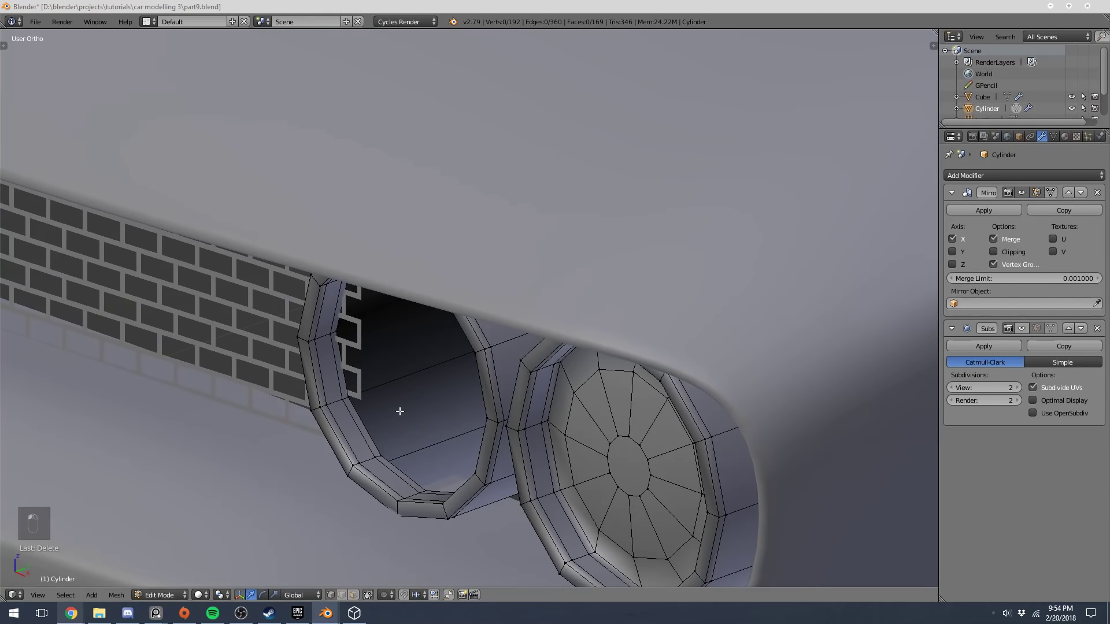
middle_click_drag(397, 409, 408, 393, "shift")
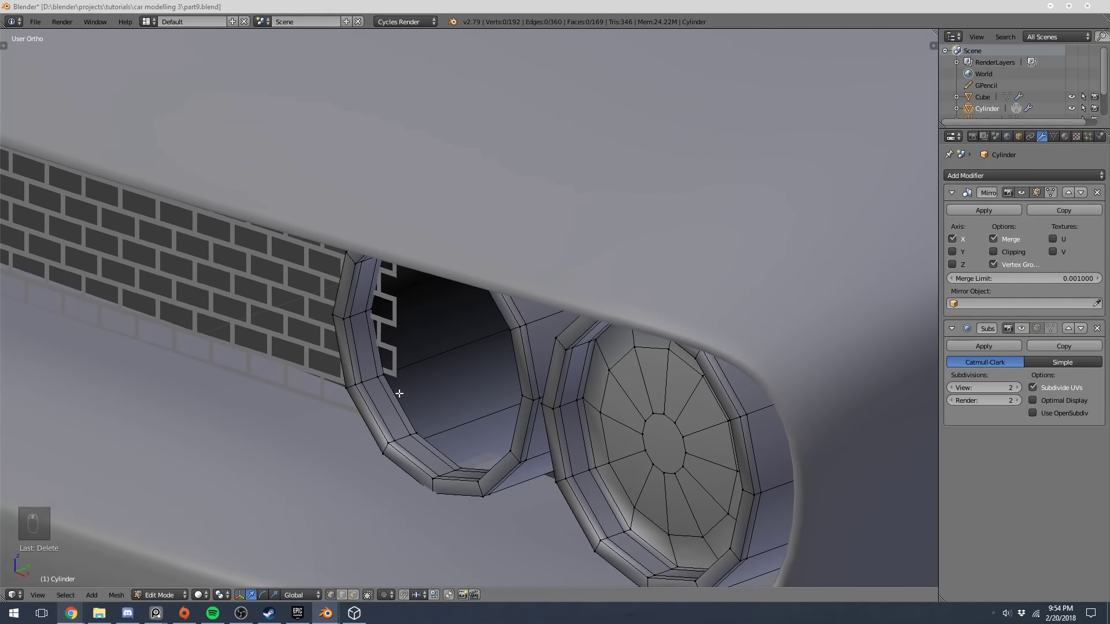
Extrude the open edge loop of the inner headlight and scale it inward in front view to form a ring
key("KP_3")
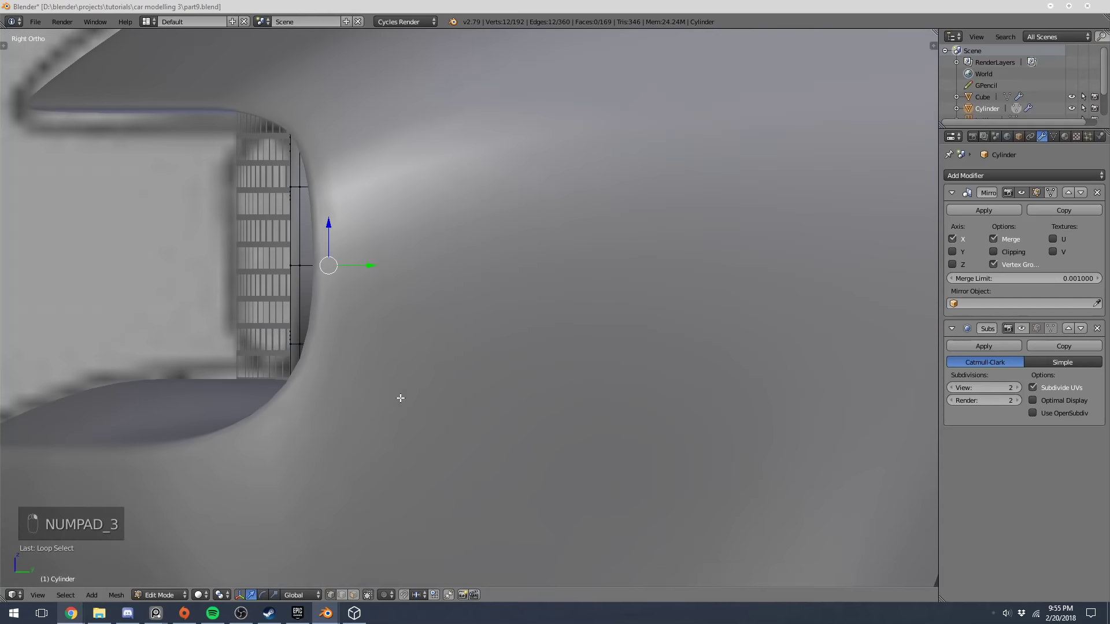
key("KP_1")
middle_click_drag(737, 332, 490, 374, "shift")
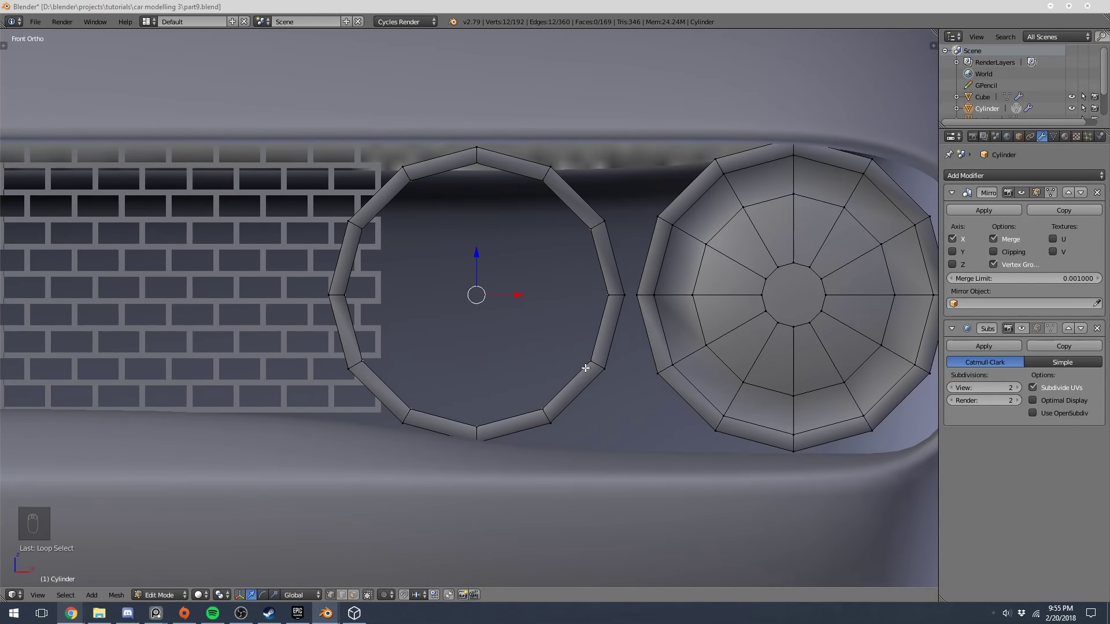
key("e")
key("s")
left_click(606, 358)
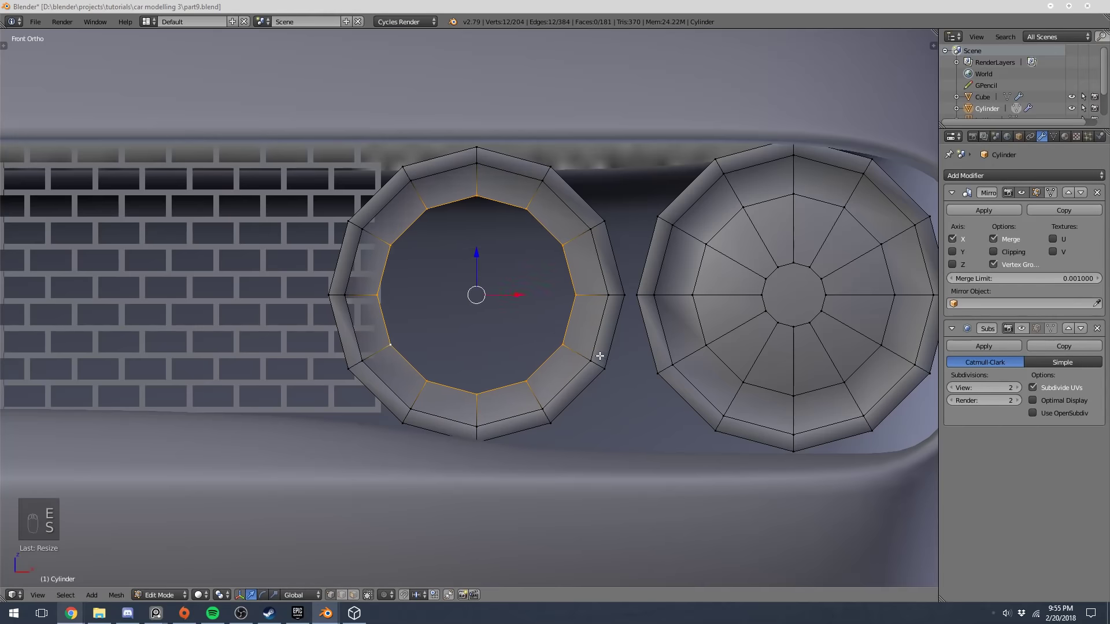
Pull the new ring of faces slightly forward along Y, undoing a first move of only its inner edge, and reselect that edge
middle_click_drag(598, 355, 489, 381)
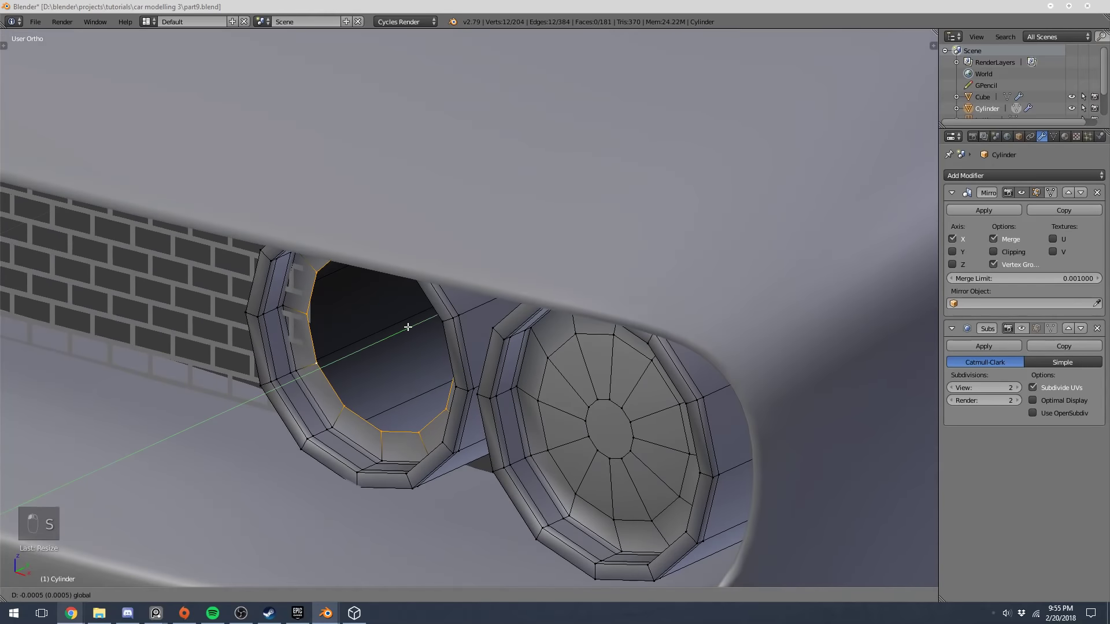
key("ctrl+z")
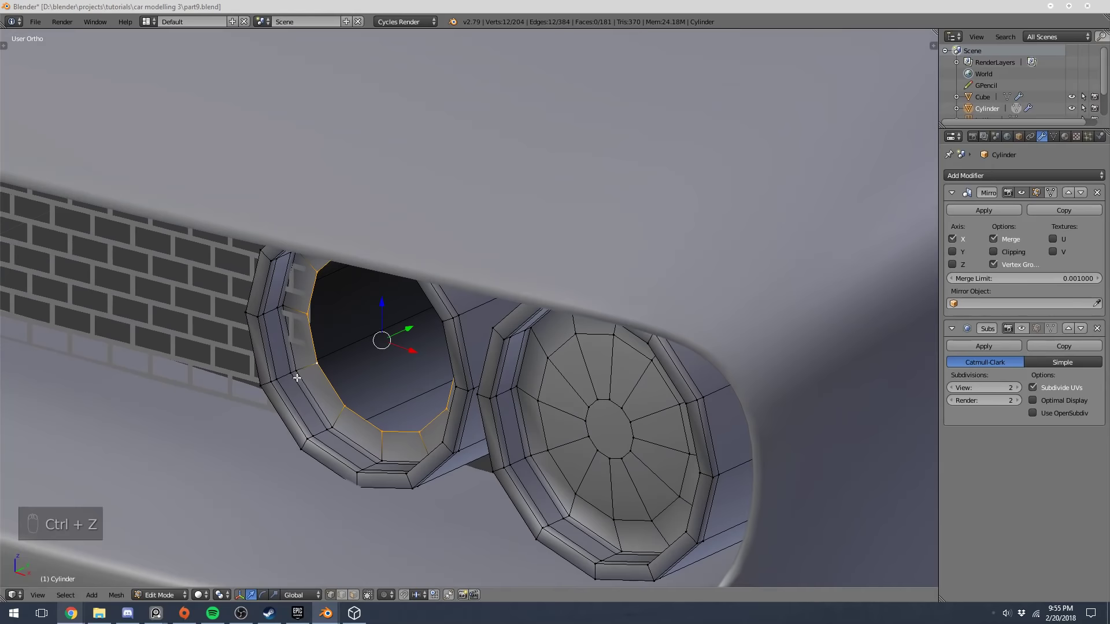
right_click(296, 378, "alt+shift")
left_click_drag(410, 330, 393, 346)
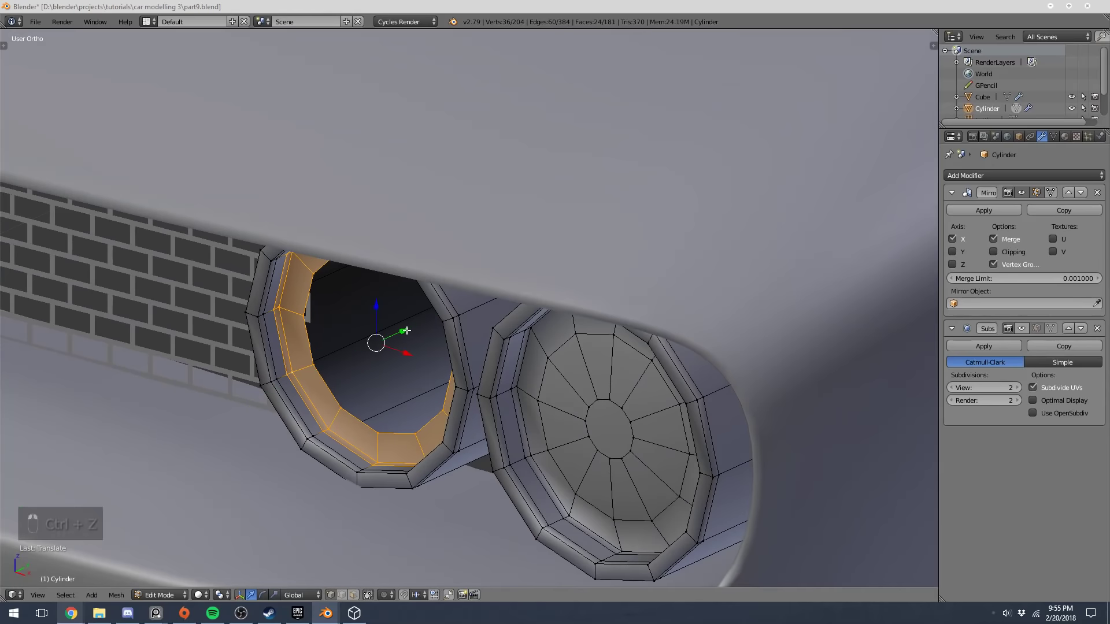
key("a")
key("KP_3")
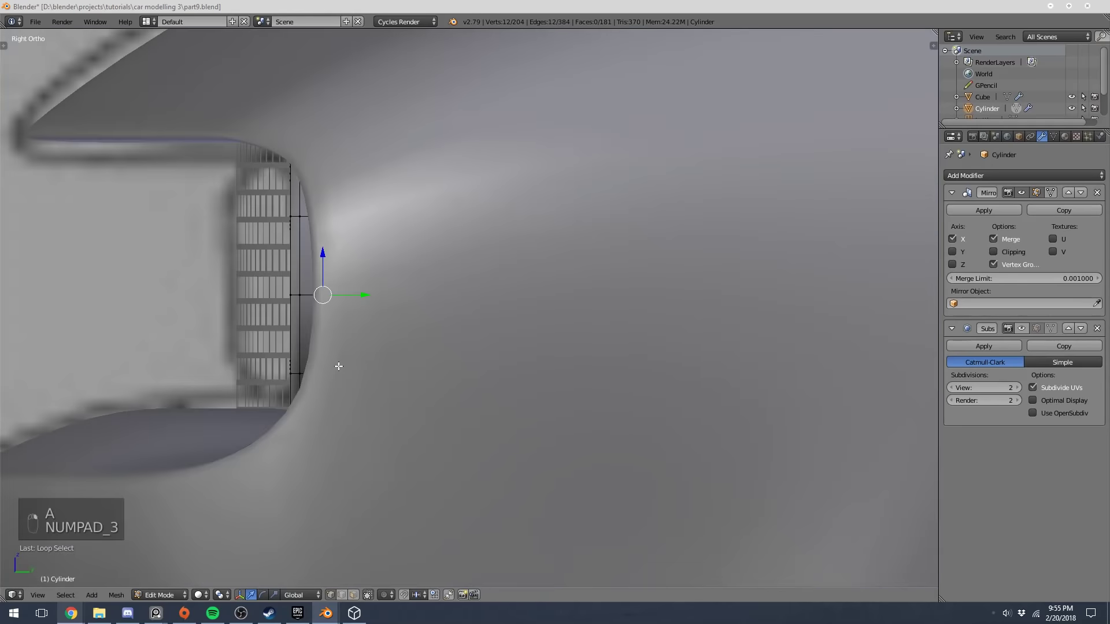
key("KP_1")
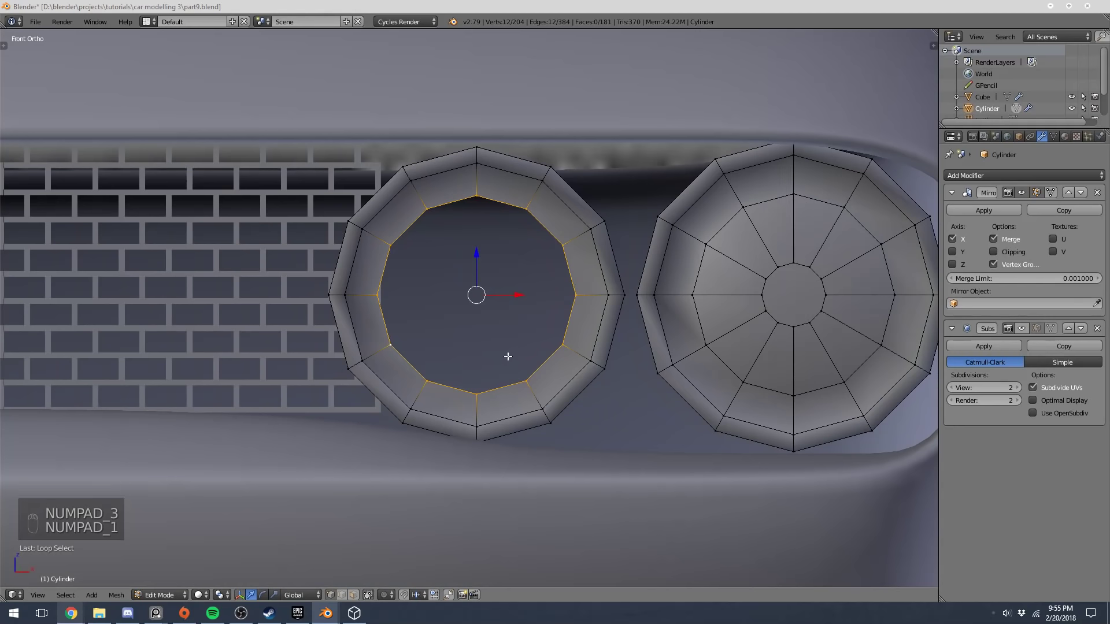
Extrude the inner headlight's open edge loop again, scale it slightly smaller and move it back along Y
key("e")
left_click(554, 340)
key("s")
left_click(543, 335)
middle_click_drag(543, 335, 467, 399)
left_click_drag(431, 340, 447, 335)
key("KP_3")
Extrude the open edge loop once more and push it about 0.13 back along Y to form a deep tube
key("KP_1")
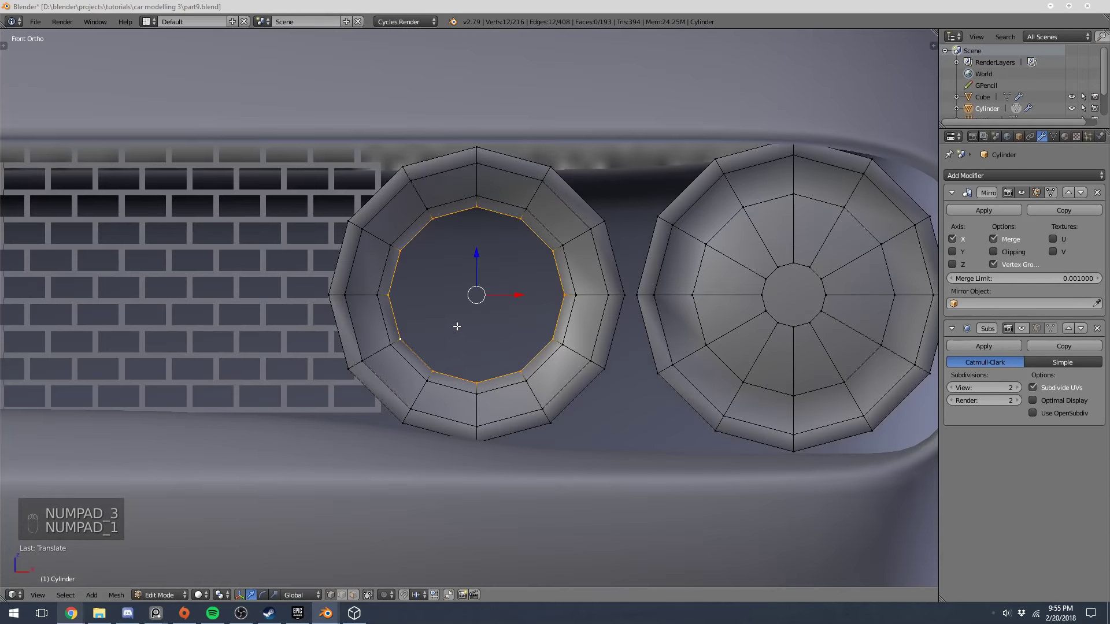
key("e")
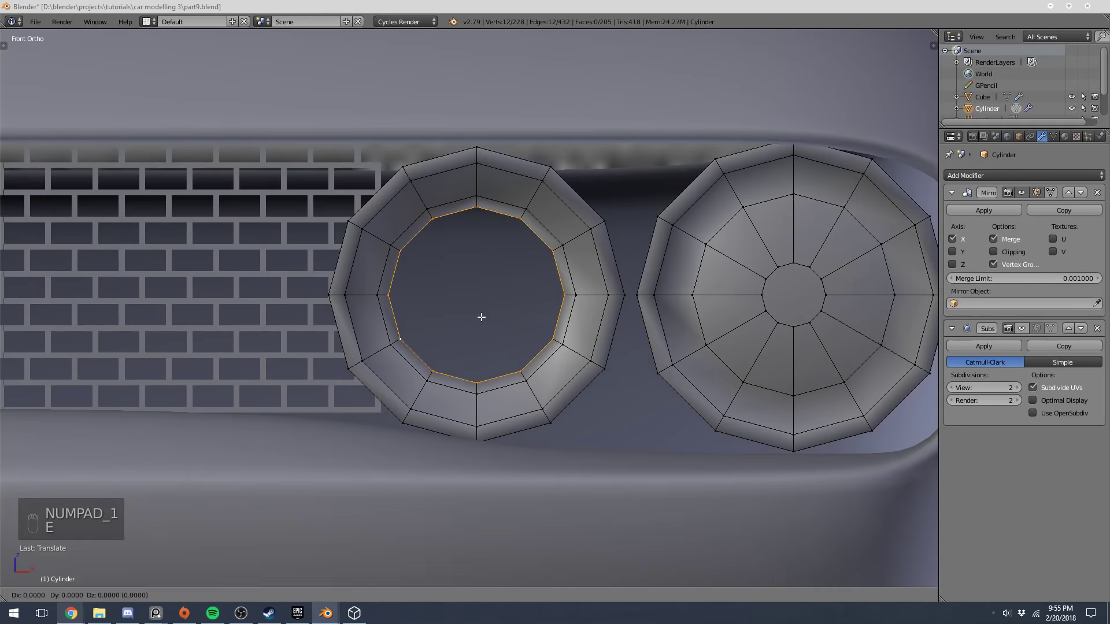
left_click(481, 318)
middle_click_drag(481, 317, 429, 347)
left_click_drag(425, 318, 445, 312)
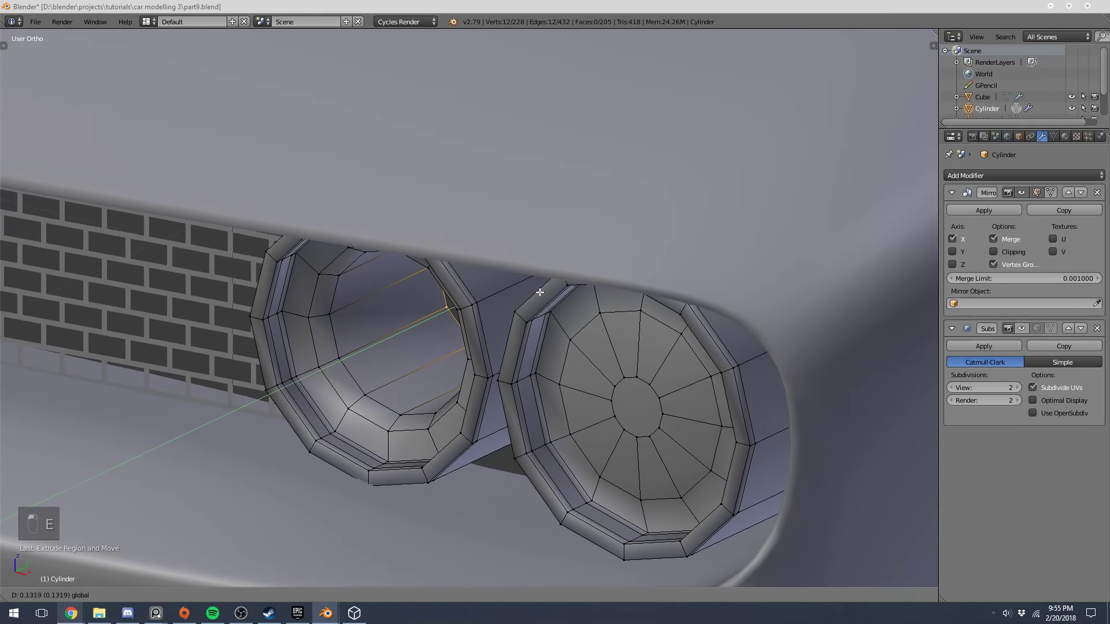
key("KP_1")
Select the narrow face ring around the inner headlight's central hole and scale it down against the front reference
key("Tab")
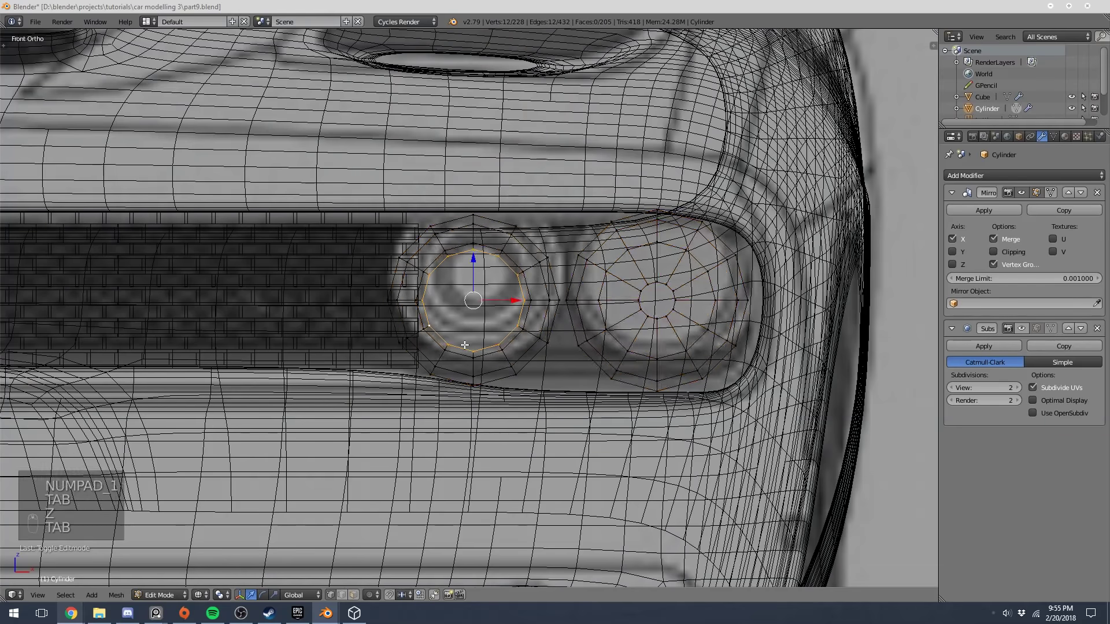
key("z")
scroll(404, 362, "up", 3)
key("z")
right_click(413, 353, "alt+shift")
key("z")
scroll(603, 369, "up", 1)
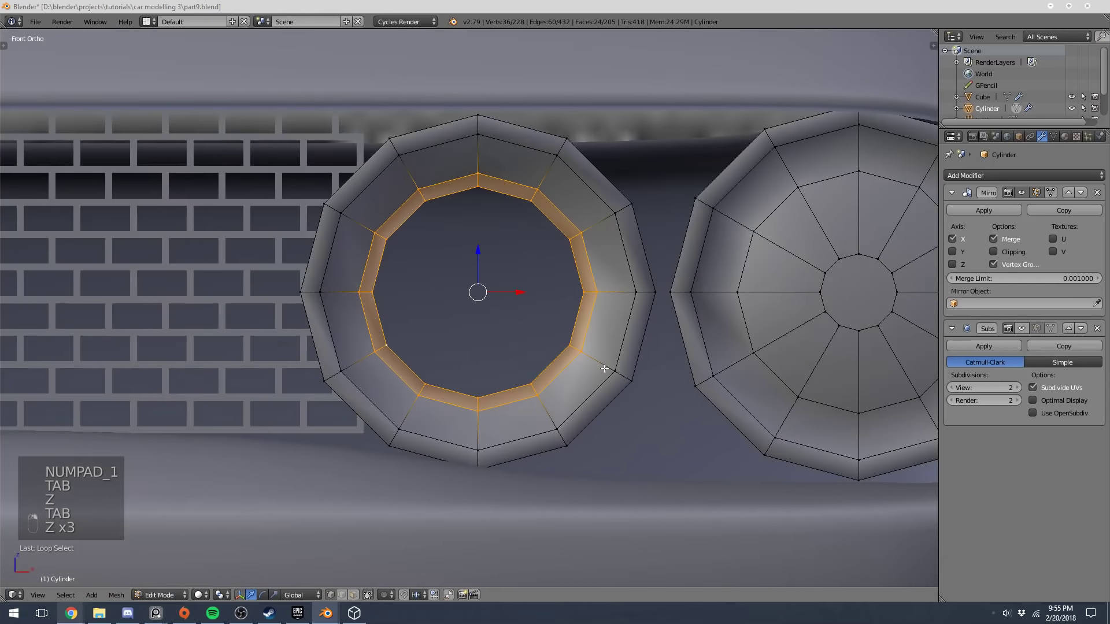
key("s")
left_click(649, 365)
key("z")
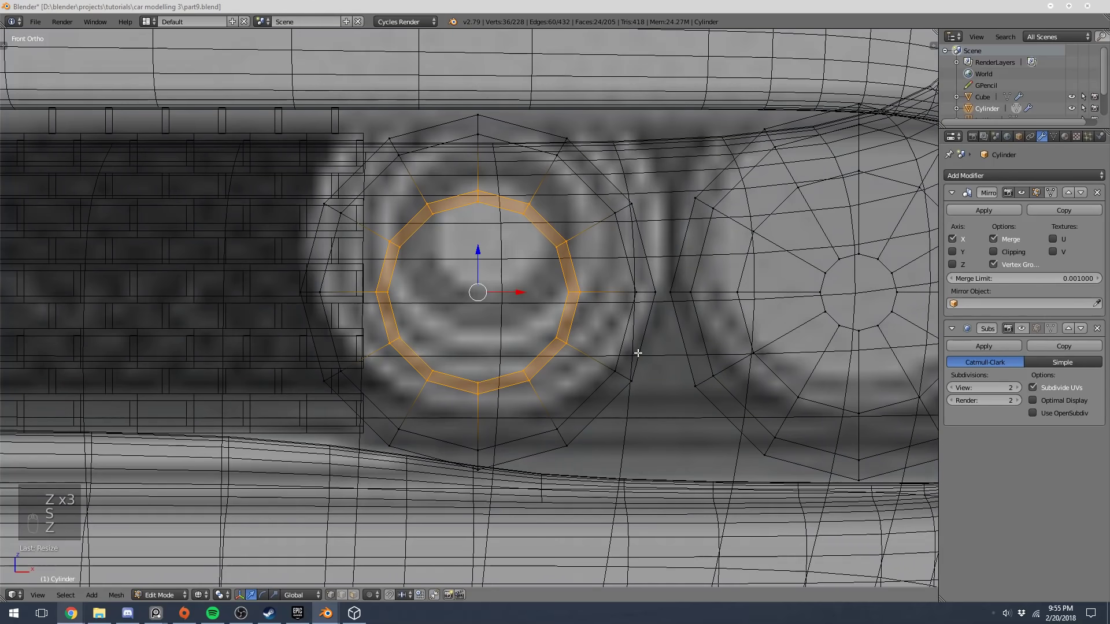
key("s")
left_click(630, 344)
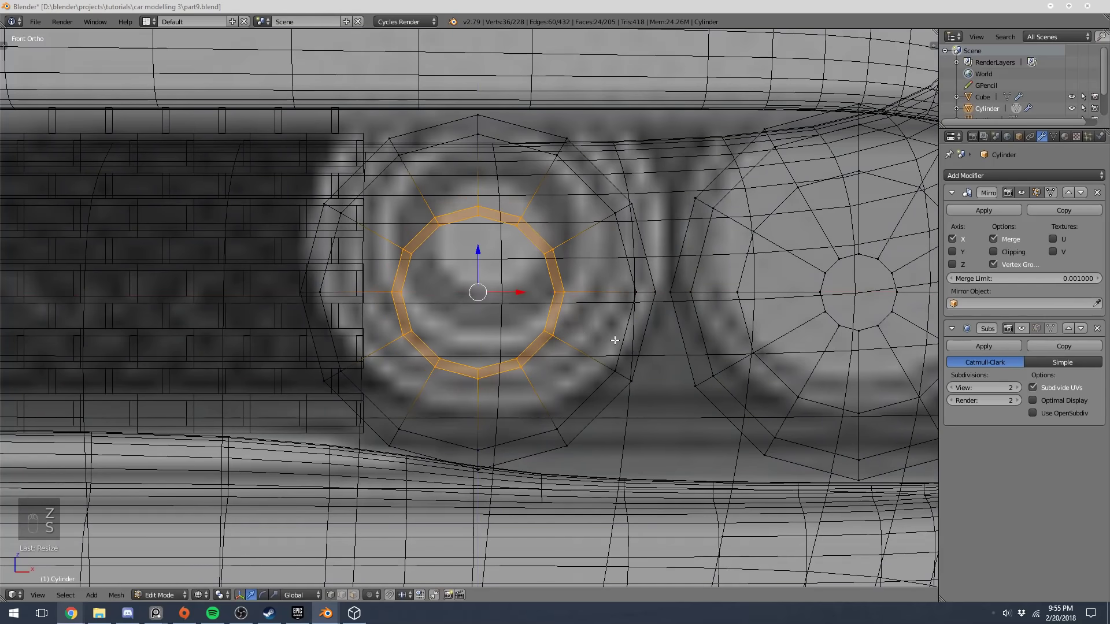
Examine the hollow inner headlight in solid shading from the front and at an angle, leaving its mesh deselected
key("z")
key("Tab")
key("Tab")
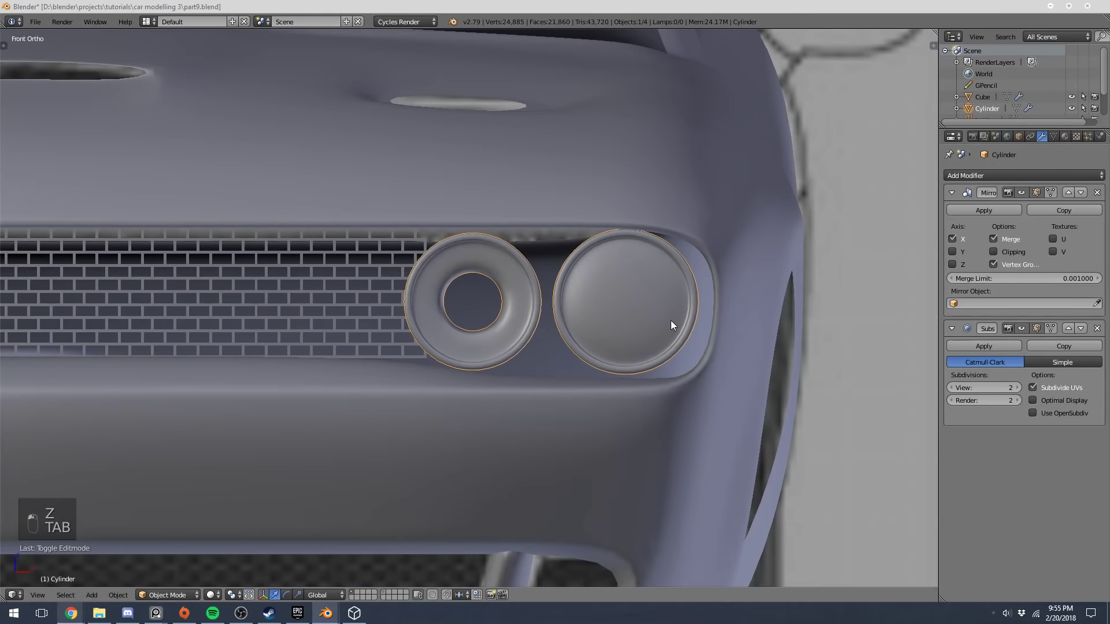
middle_click_drag(671, 320, 557, 349)
scroll(557, 349, "up", 2)
key("a")
key("a")
key("a")
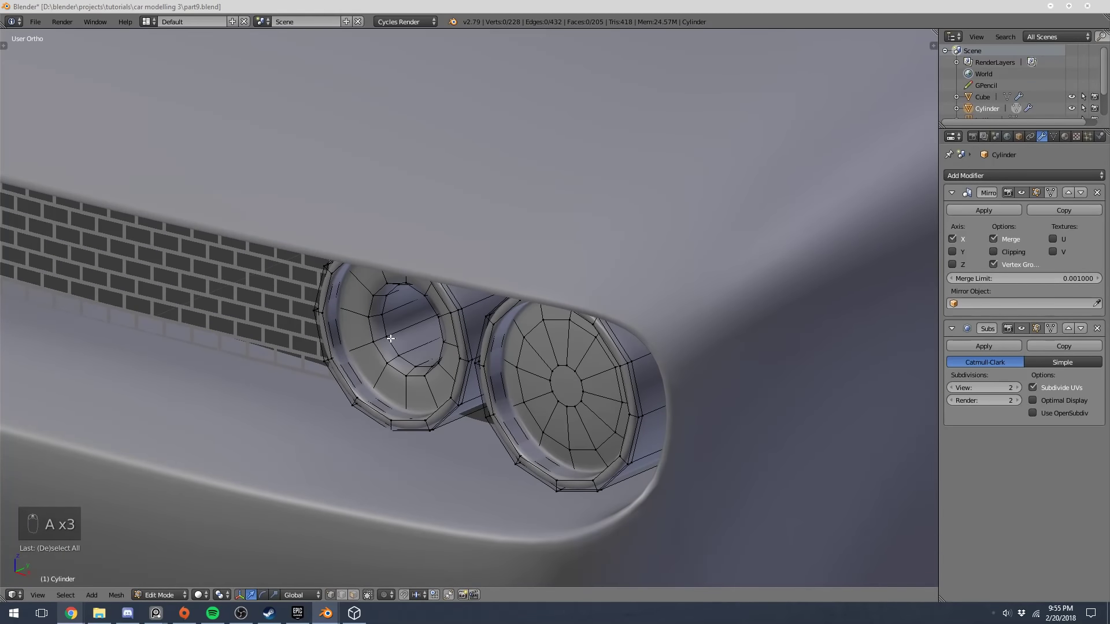
Cut an edge loop just inside the rim of the inner headlight's central hole and view the smoothed result
key("ctrl+r")
left_click(392, 332)
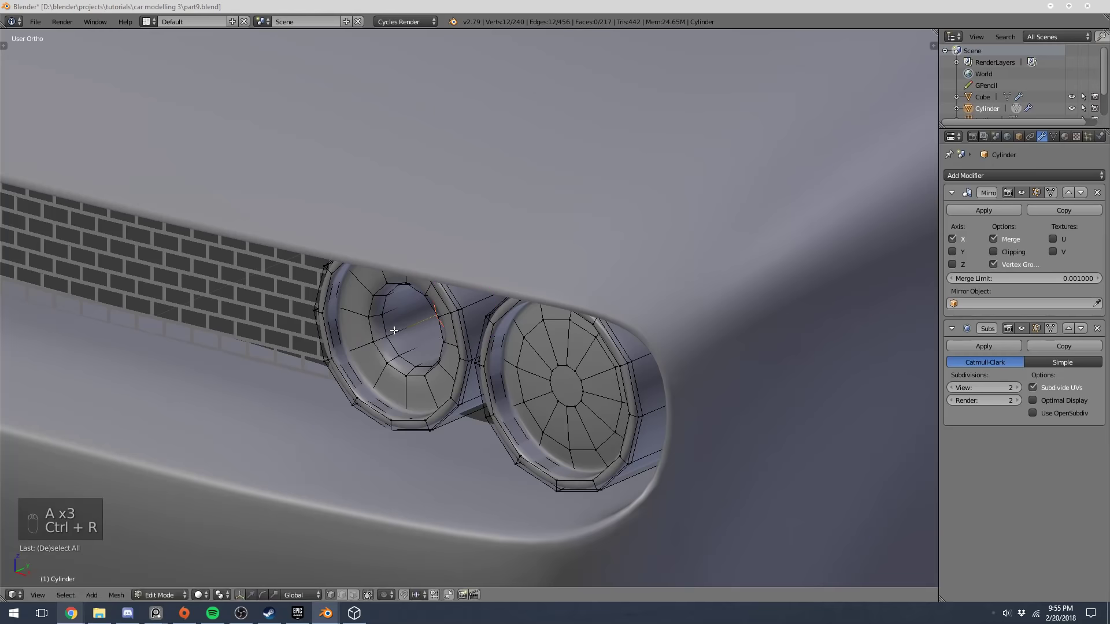
left_click(345, 344)
key("Tab")
scroll(451, 307, "down", 4)
middle_click_drag(486, 295, 522, 282)
key("Tab")
scroll(497, 289, "up", 4)
key("a")
key("a")
key("a")
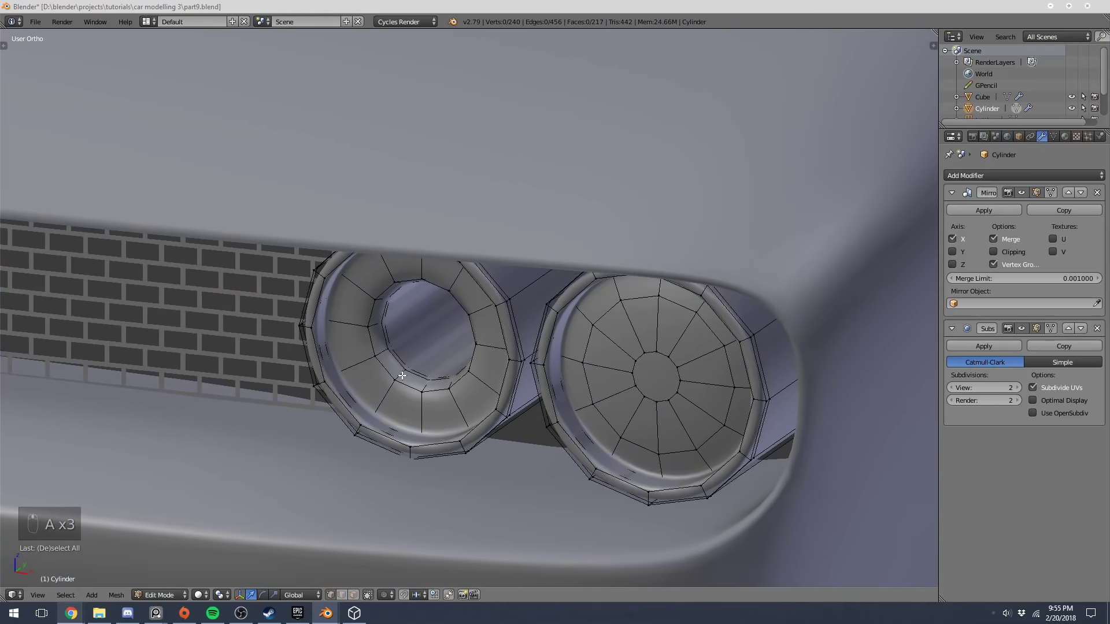
Cut an edge loop in the inner headlight's front ring close to the central hole
key("ctrl+r")
left_click(400, 374)
key("Tab")
scroll(438, 352, "down", 4)
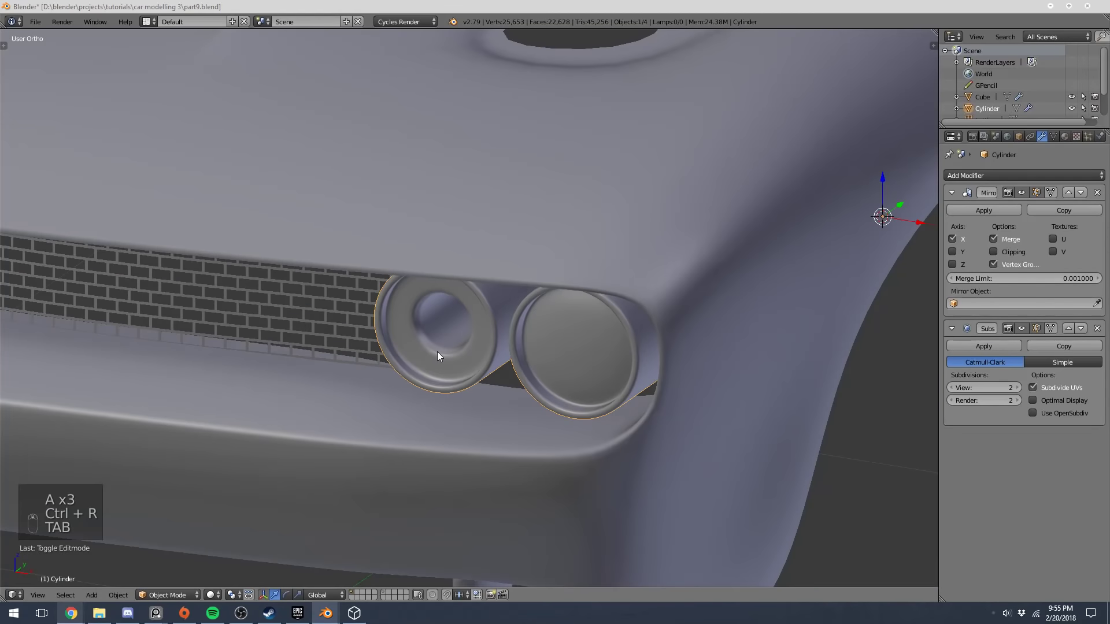
Cut another edge loop around the middle of the inner headlight's front ring and clear the selection
key("Tab")
scroll(438, 352, "up", 4)
key("a")
key("a")
key("a")
key("ctrl+r")
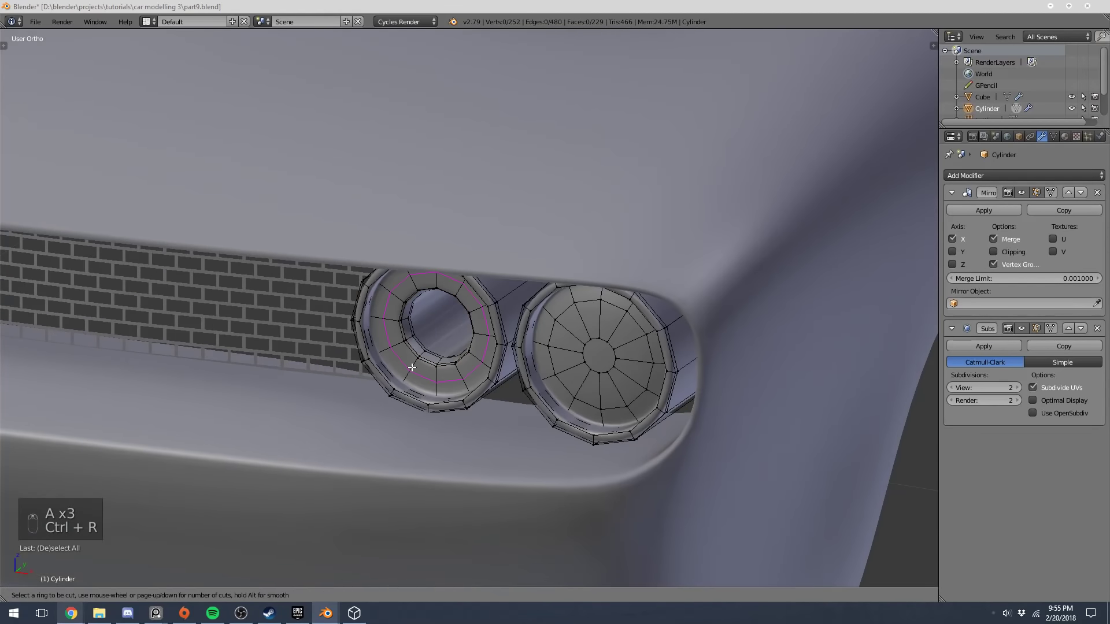
left_click(429, 370)
left_click(429, 364)
scroll(428, 355, "up", 2)
key("a")
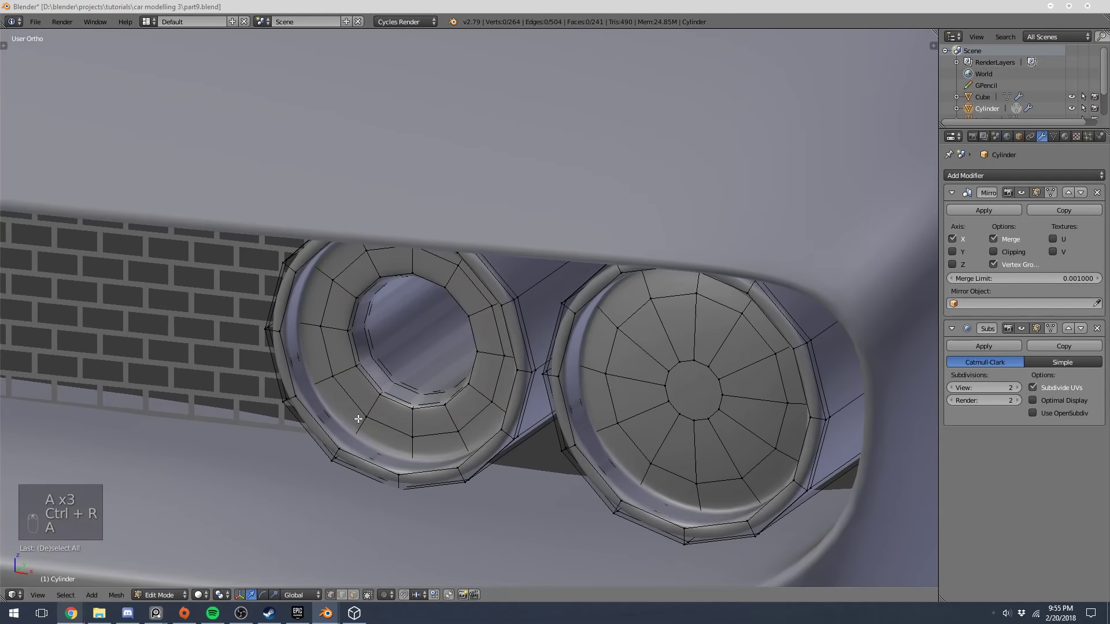
Cut an edge loop near the outer edge of the inner headlight's front ring and move it along Y
key("ctrl+r")
left_click(362, 428)
left_click(362, 428)
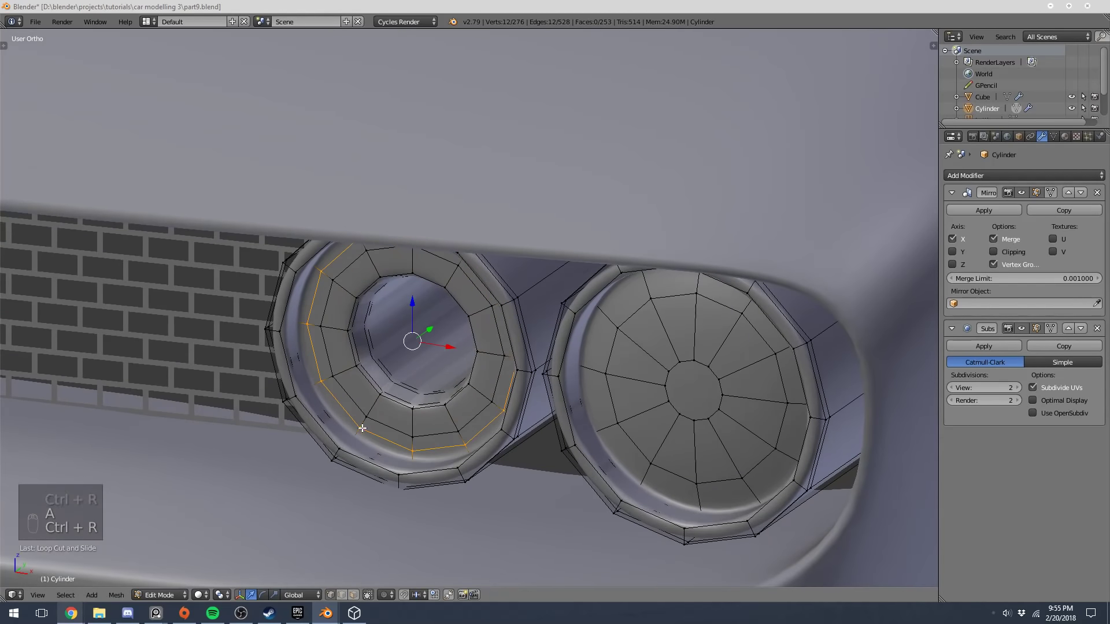
key("g")
key("y")
left_click(422, 331)
key("Tab")
scroll(425, 332, "down", 4)
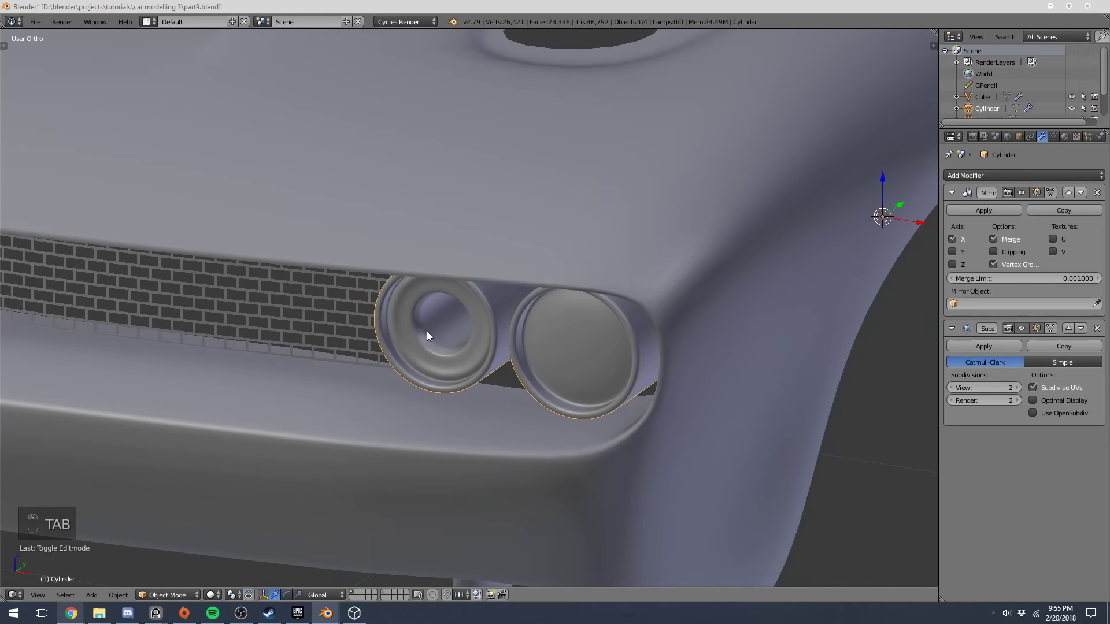
middle_click_drag(432, 339, 505, 318)
scroll(505, 318, "up", 2)
scroll(506, 318, "down", 2)
middle_click_drag(501, 269, 380, 311)
scroll(431, 352, "down", 3)
From the front, cut an edge loop between the front ring's middle loop and the hole, then view the result at an angle
key("KP_1")
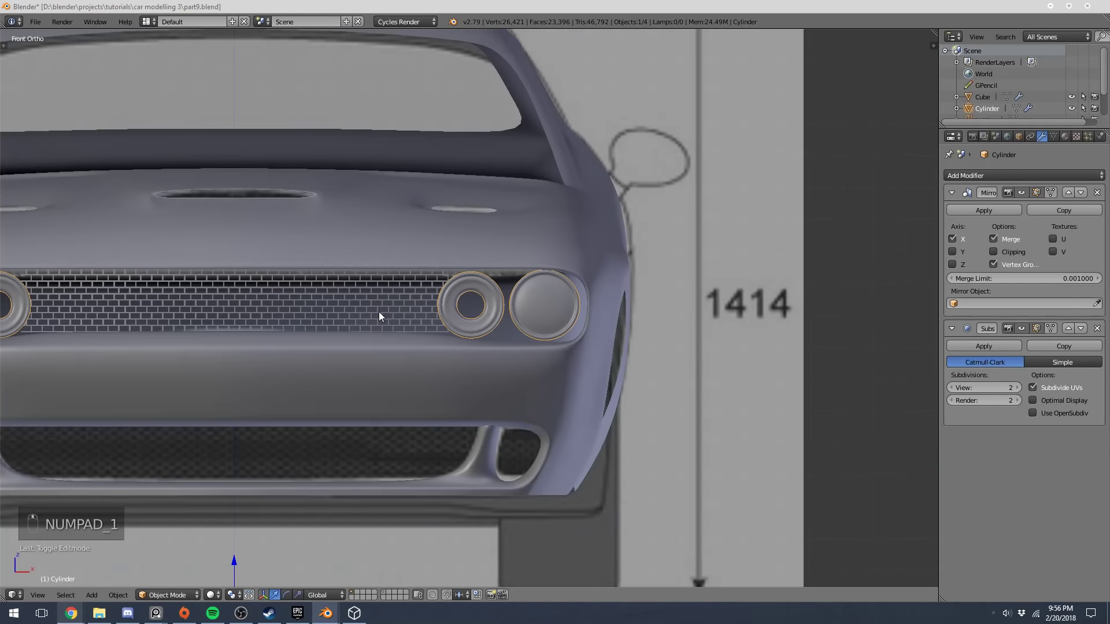
scroll(379, 312, "up", 2)
key("Tab")
scroll(380, 311, "up", 4)
key("z")
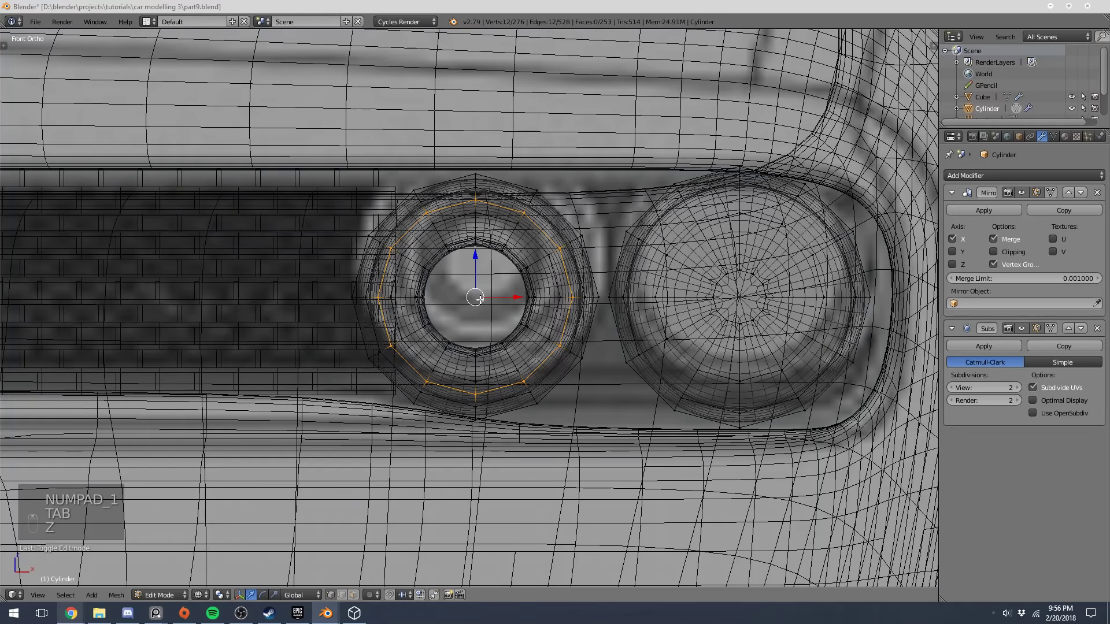
key("z")
key("a")
key("ctrl+r")
left_click(418, 335)
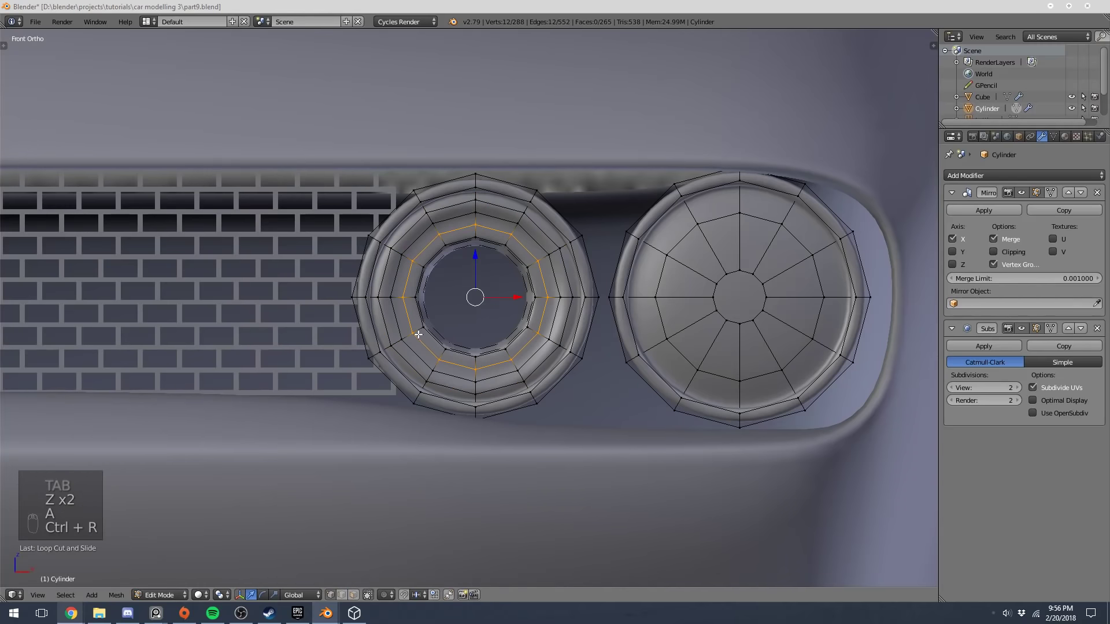
mouse_move(418, 335)
middle_mouse_down()
mouse_move(450, 343)
mouse_move(481, 274)
mouse_move(506, 271)
mouse_move(484, 308)
mouse_move(417, 323)
middle_mouse_up()
key("Tab")
scroll(453, 342, "down", 4)
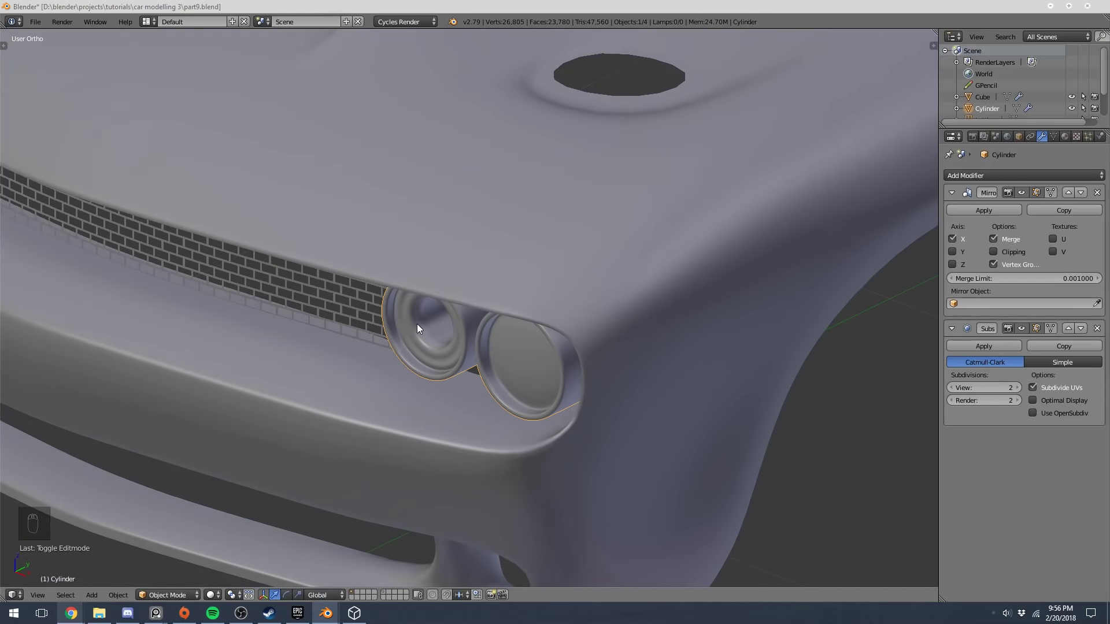
Undo the latest edge loop cuts and the Y move on the inner headlight's front ring
middle_click_drag(418, 324, 490, 321)
scroll(490, 320, "up", 6)
key("Tab")
key("ctrl+z")
key("ctrl+z")
key("ctrl+z")
key("ctrl+z")
key("ctrl+z")
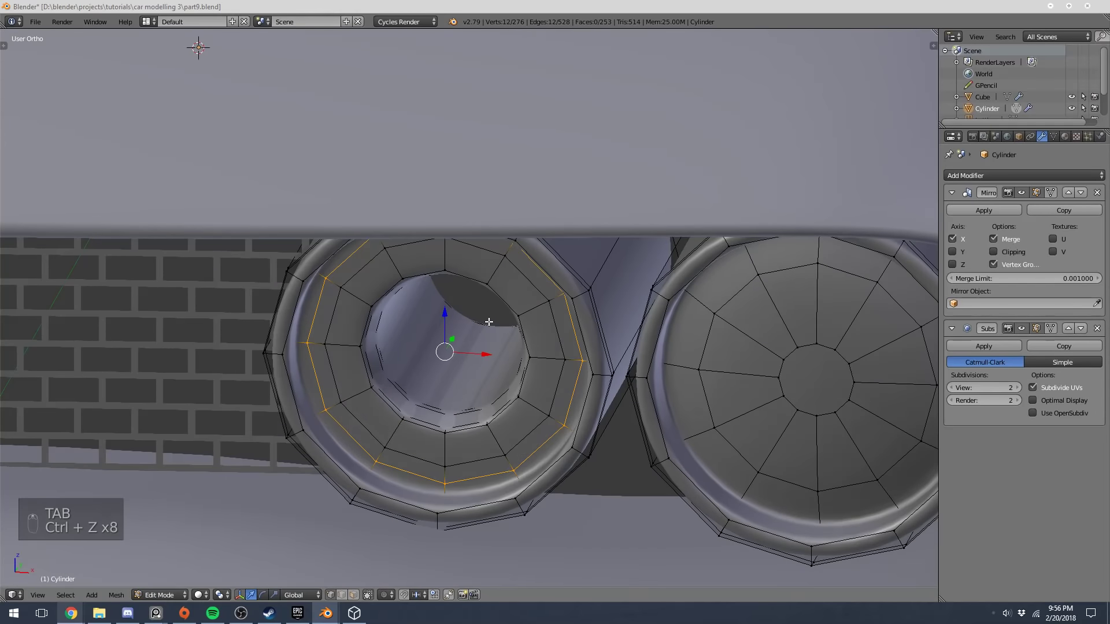
Examine all four headlights from the front and at an angle, with nothing left selected
scroll(488, 321, "down", 3)
key("Tab")
scroll(488, 321, "down", 6)
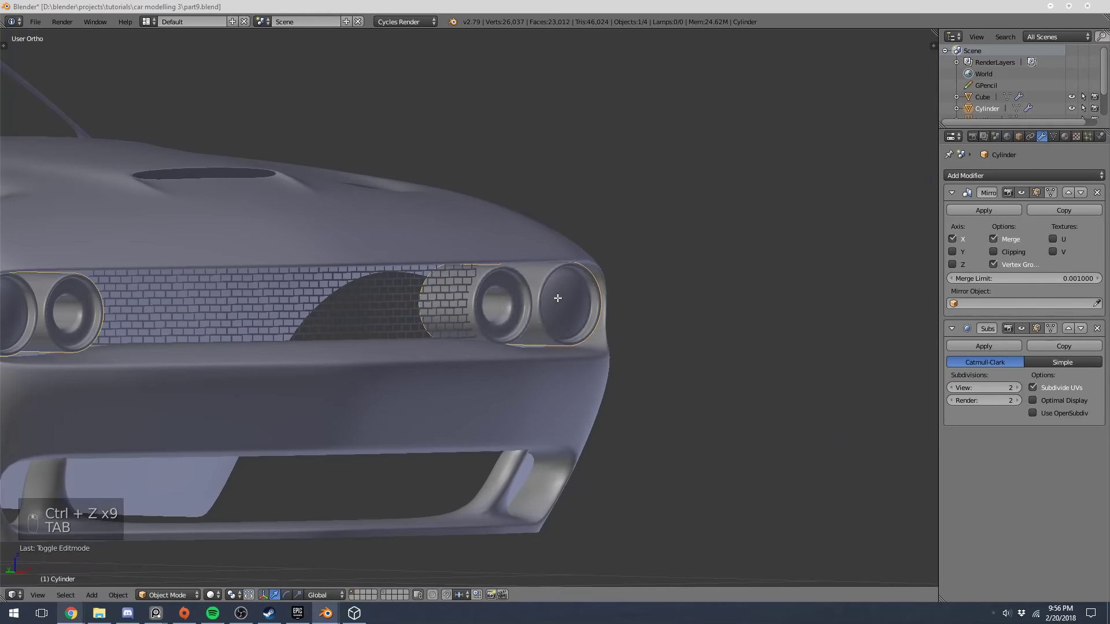
key("Tab")
middle_click_drag(558, 299, 472, 287)
scroll(507, 310, "up", 5)
scroll(533, 297, "down", 5)
key("Tab")
scroll(474, 310, "down", 5)
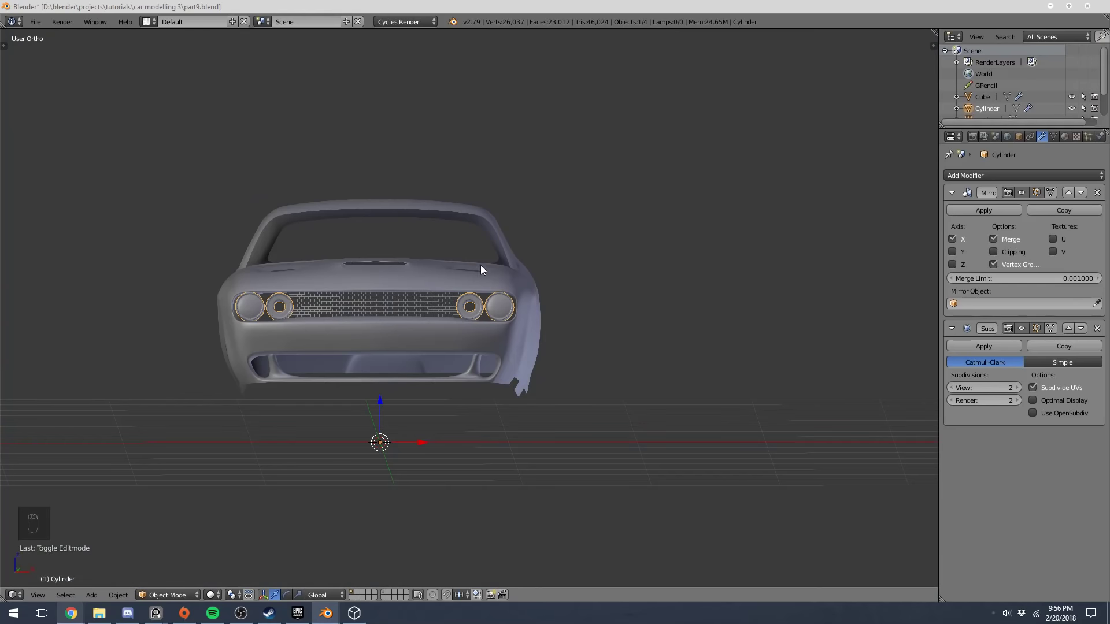
key("KP_1")
key("Tab")
scroll(576, 275, "up", 8)
scroll(576, 276, "down", 8)
key("Tab")
middle_click_drag(575, 276, 640, 283)
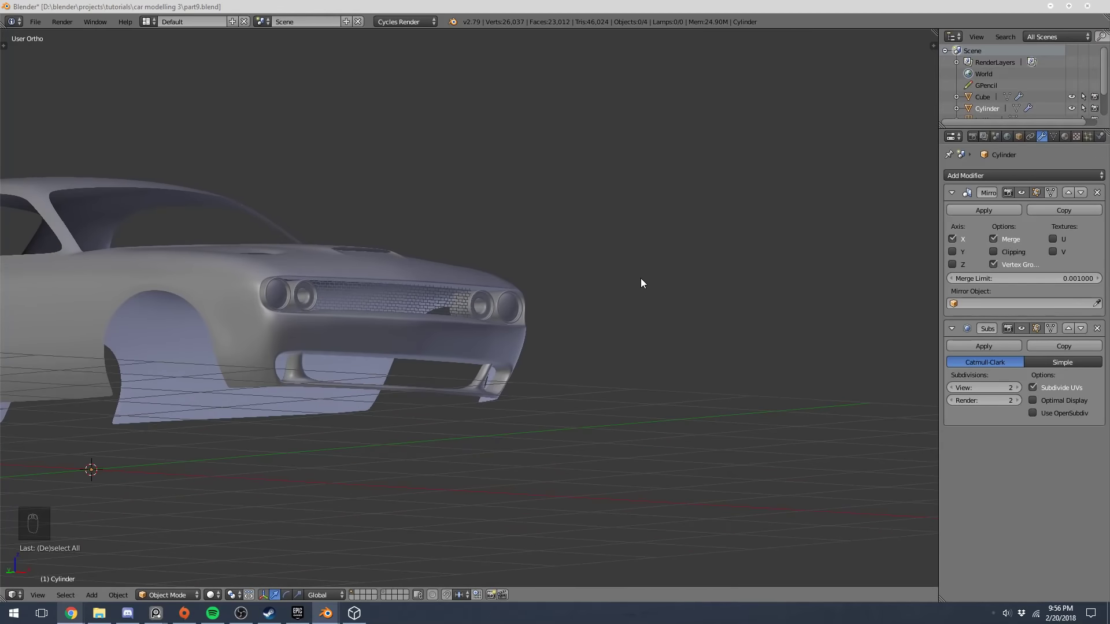
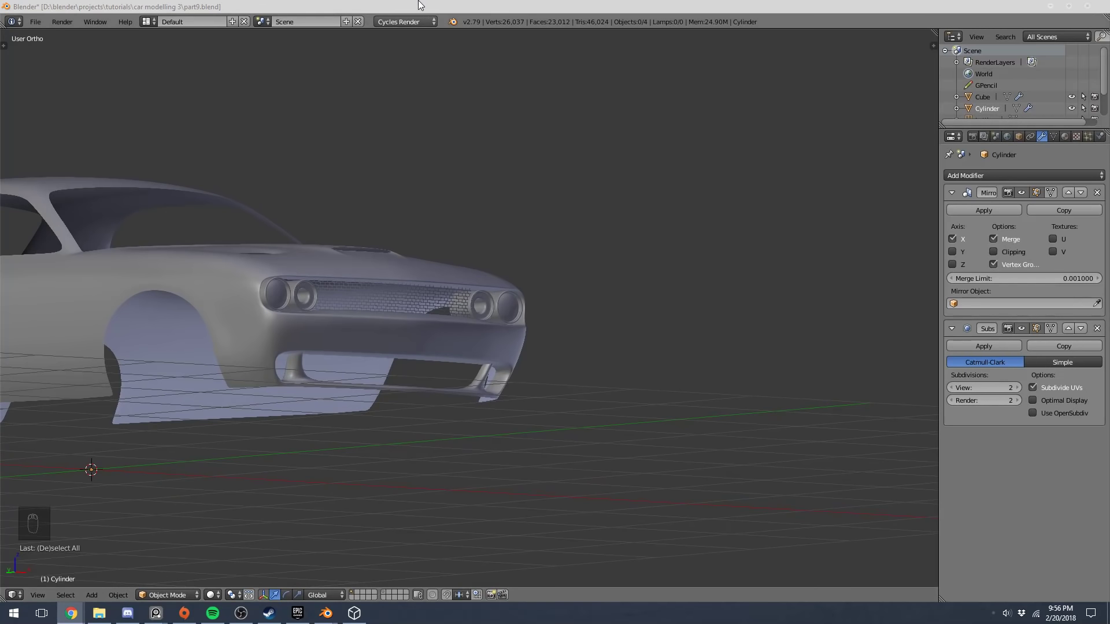
Select the inner headlight's front ring together with its tube faces and delete them, leaving only the outer housing
scroll(415, 269, "up", 6)
key("Tab")
scroll(446, 351, "up", 3)
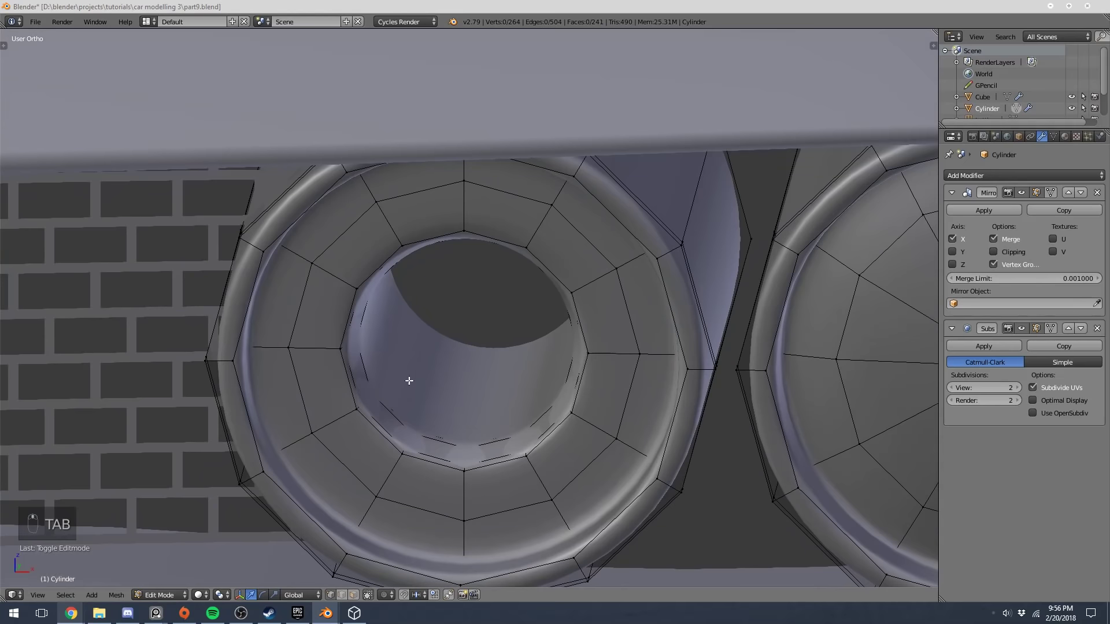
left_click(347, 459, "alt")
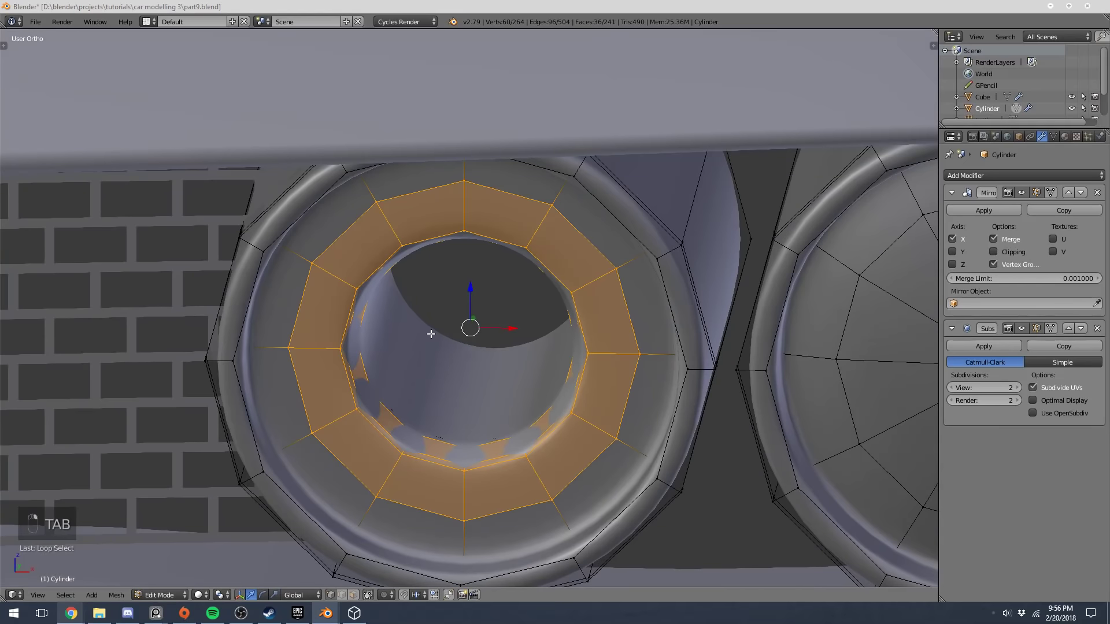
key("z")
key("x")
key("Escape")
left_click(442, 432, "alt+shift")
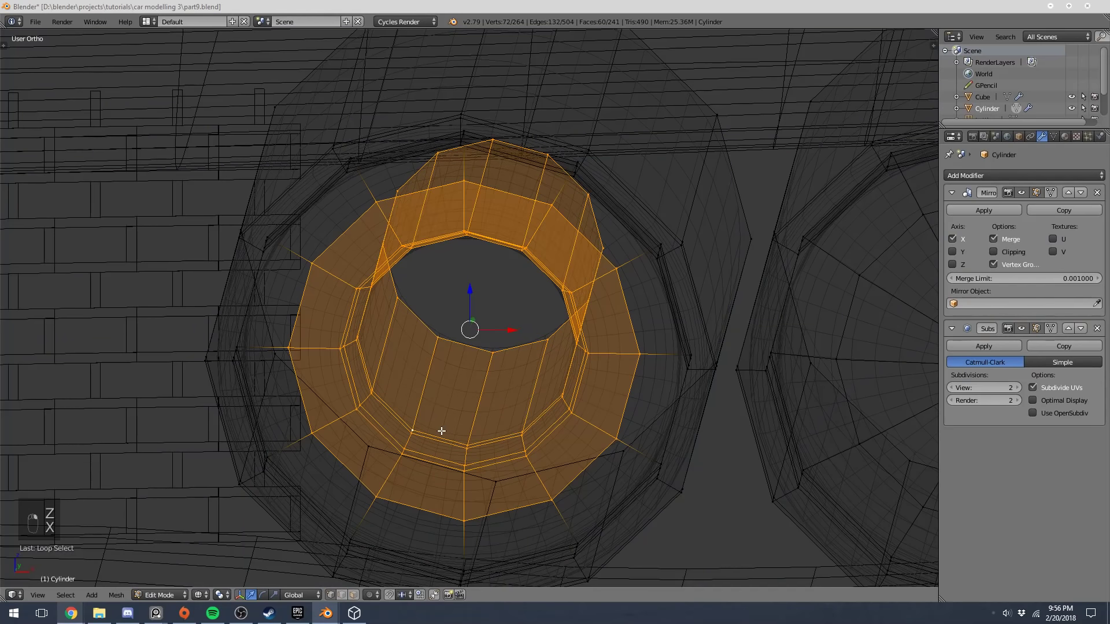
key("x")
left_click(442, 430)
key("z")
middle_click_drag(422, 449, 189, 484)
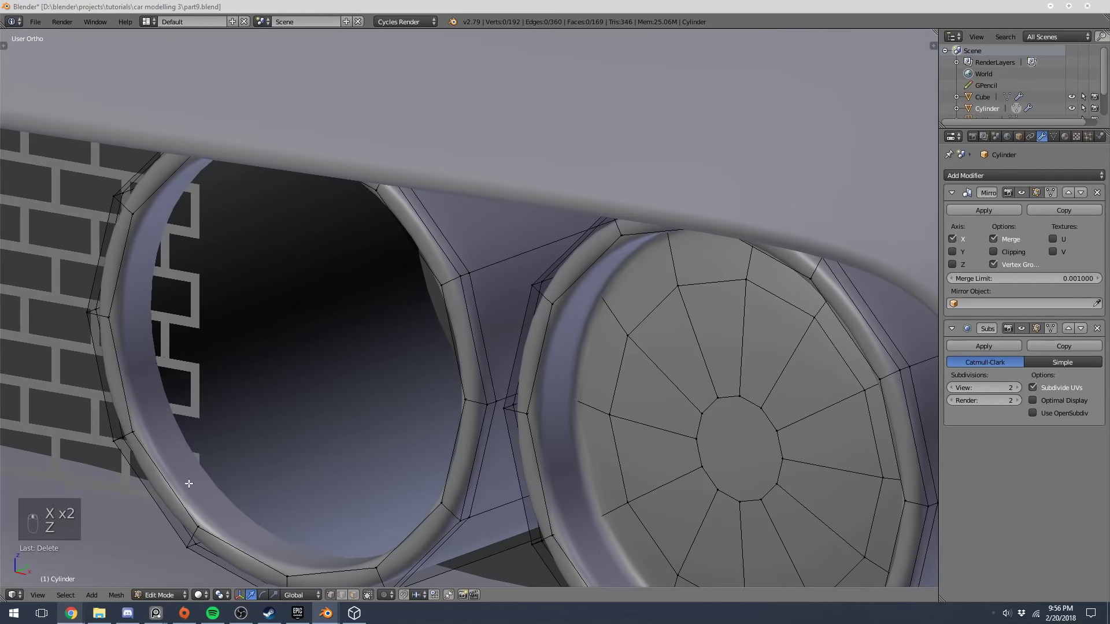
Turn off the subdivision preview in Edit Mode and delete the innermost edge loop of the inner headlight's rim
left_click(1036, 328)
middle_click_drag(124, 463, 375, 361, "shift")
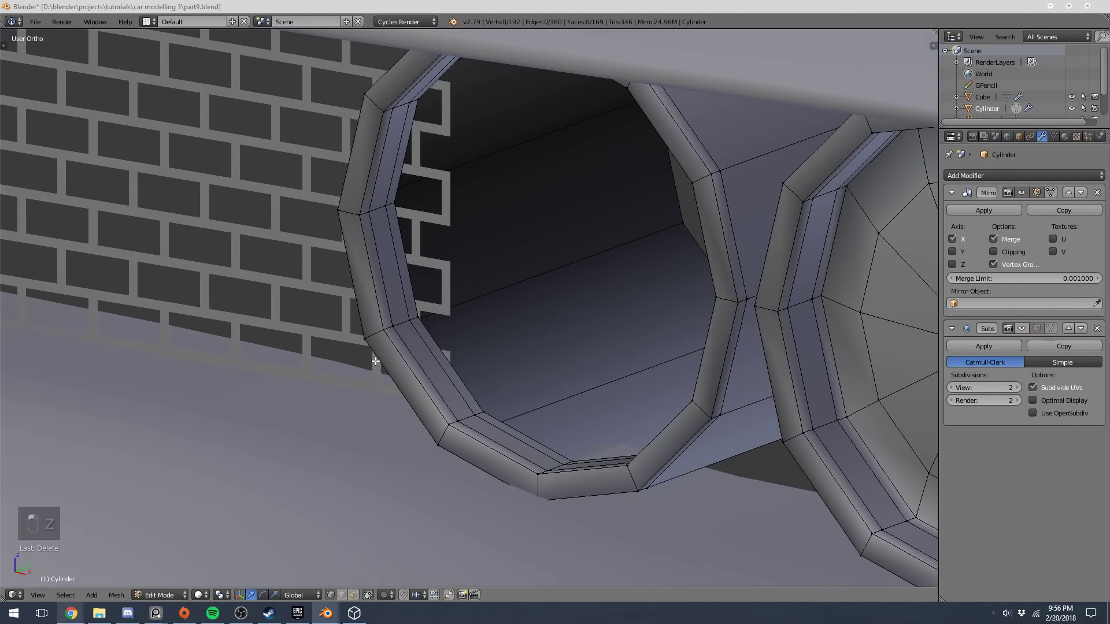
key("x")
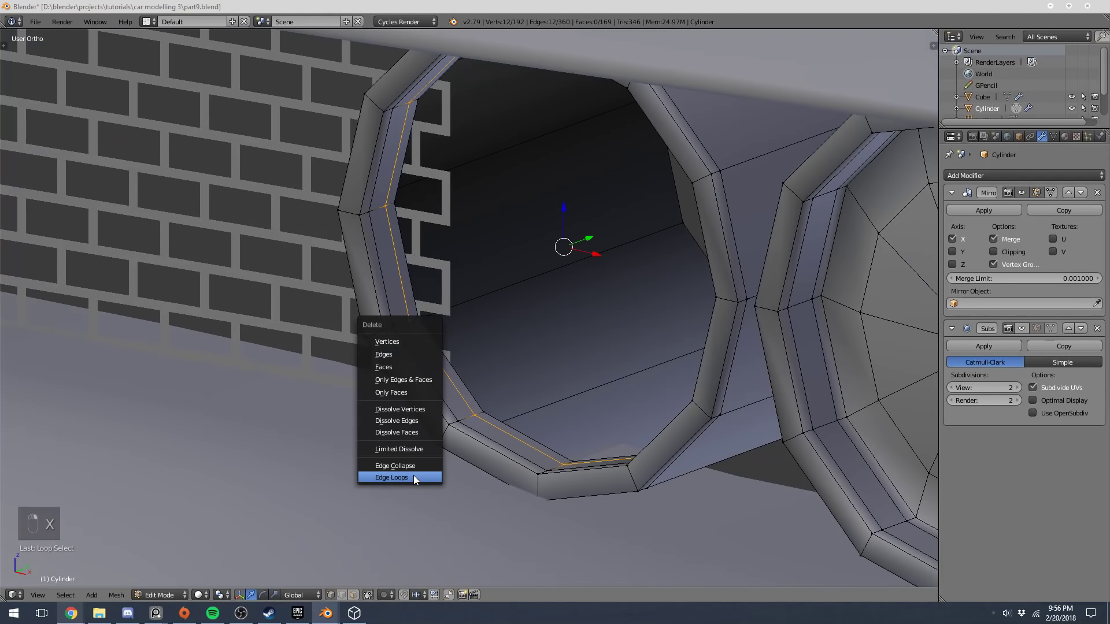
left_click(414, 476)
key("a")
scroll(534, 350, "down", 3)
middle_click_drag(546, 344, 571, 308)
key("Tab")
scroll(590, 326, "down", 4)
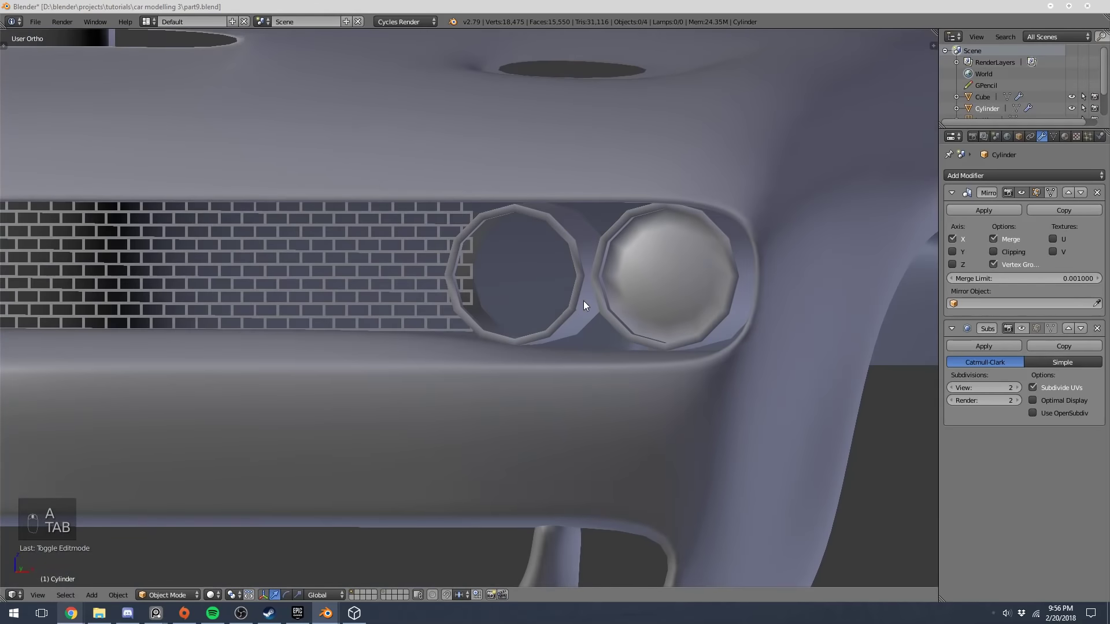
Duplicate the open inner edge loop of the inner headlight's rim in place and scale the copy slightly smaller
key("Tab")
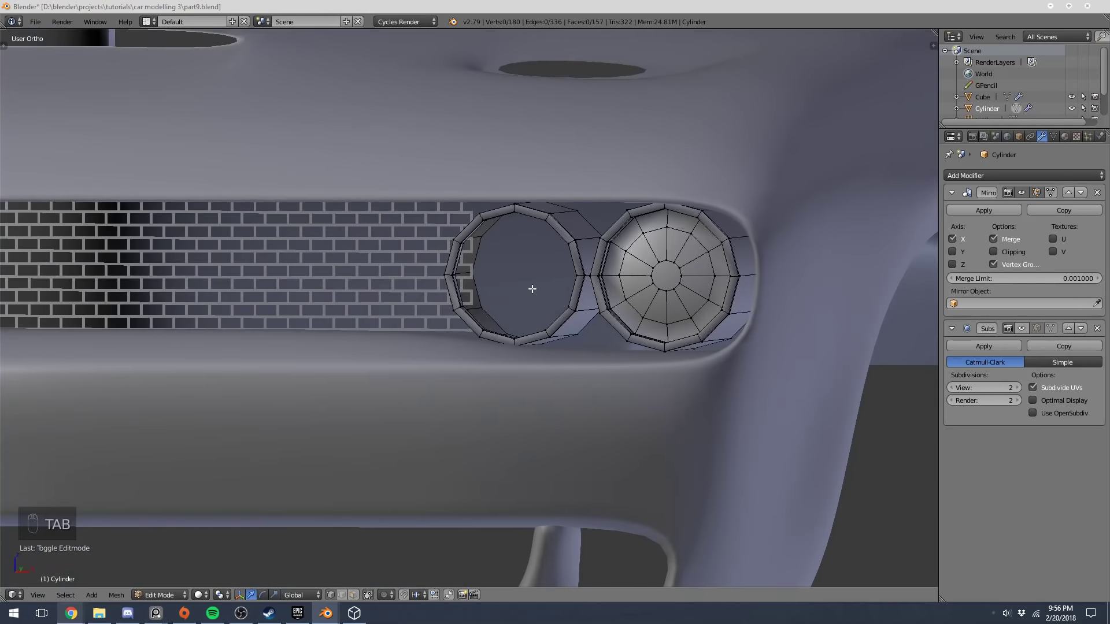
middle_click_drag(533, 293, 496, 315)
scroll(442, 333, "up", 4)
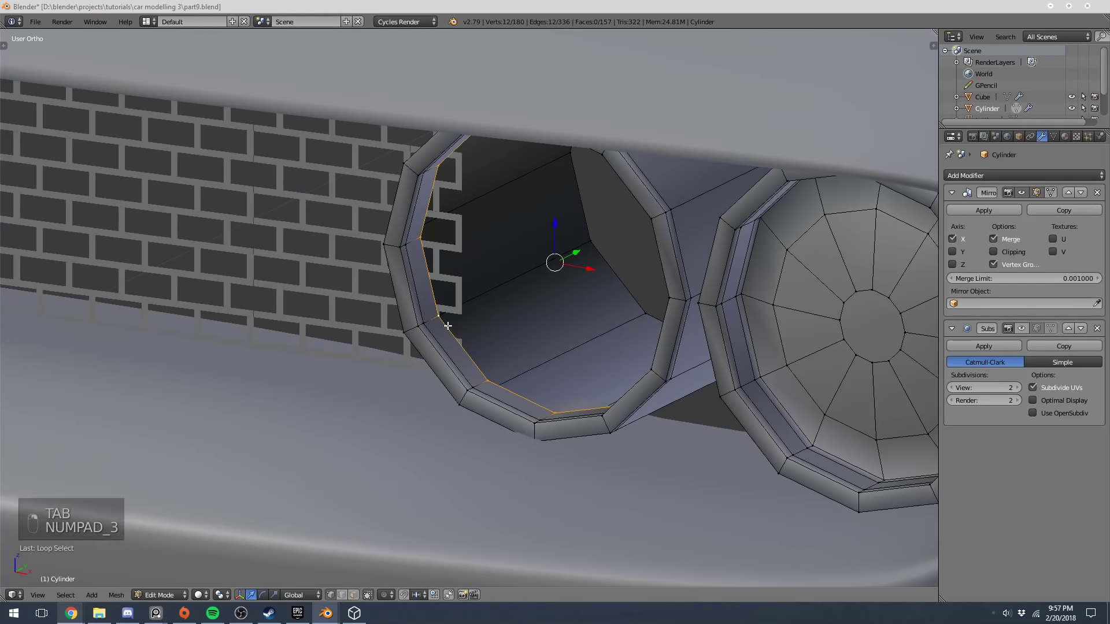
key("KP_3")
key("KP_1")
key("z")
middle_click_drag(605, 296, 563, 305, "shift")
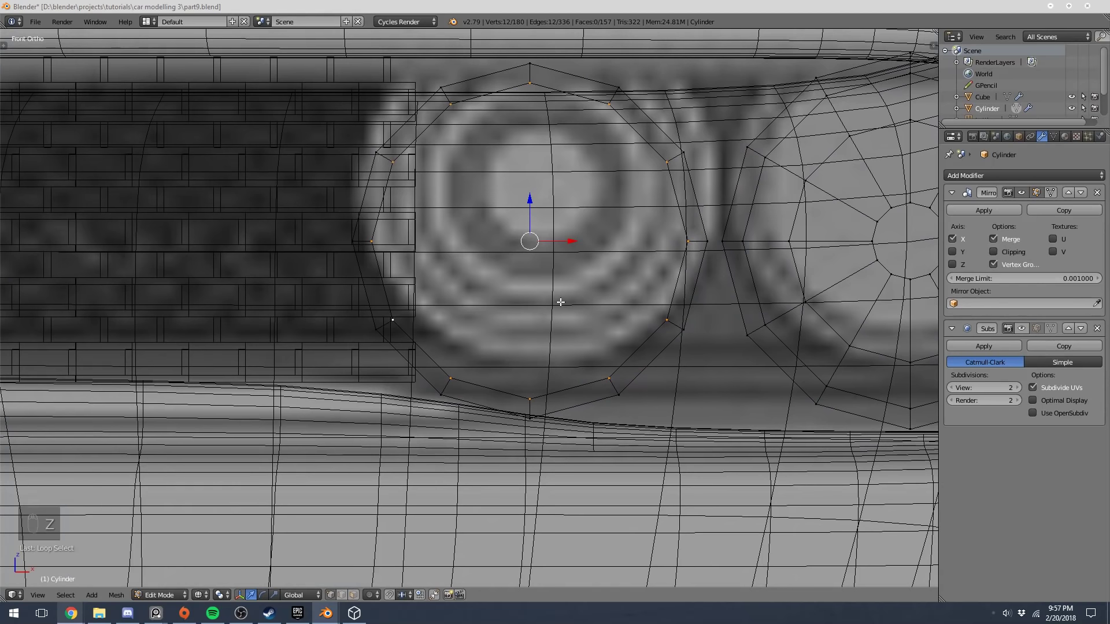
key("shift+d")
right_click(562, 301)
key("s")
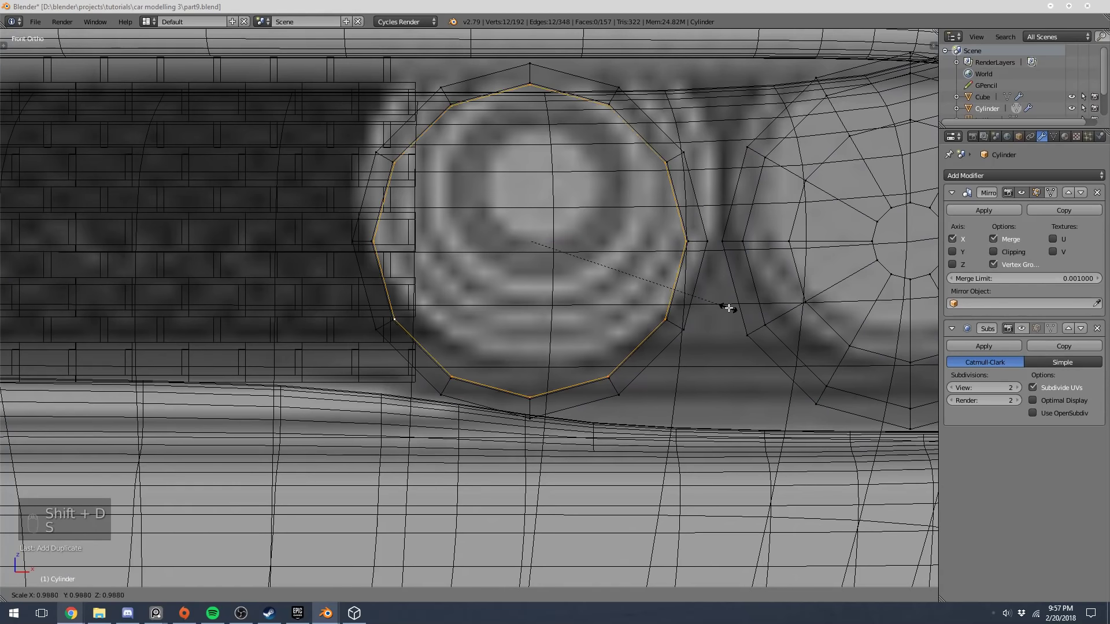
left_click(722, 307)
key("z")
middle_click_drag(722, 307, 588, 359)
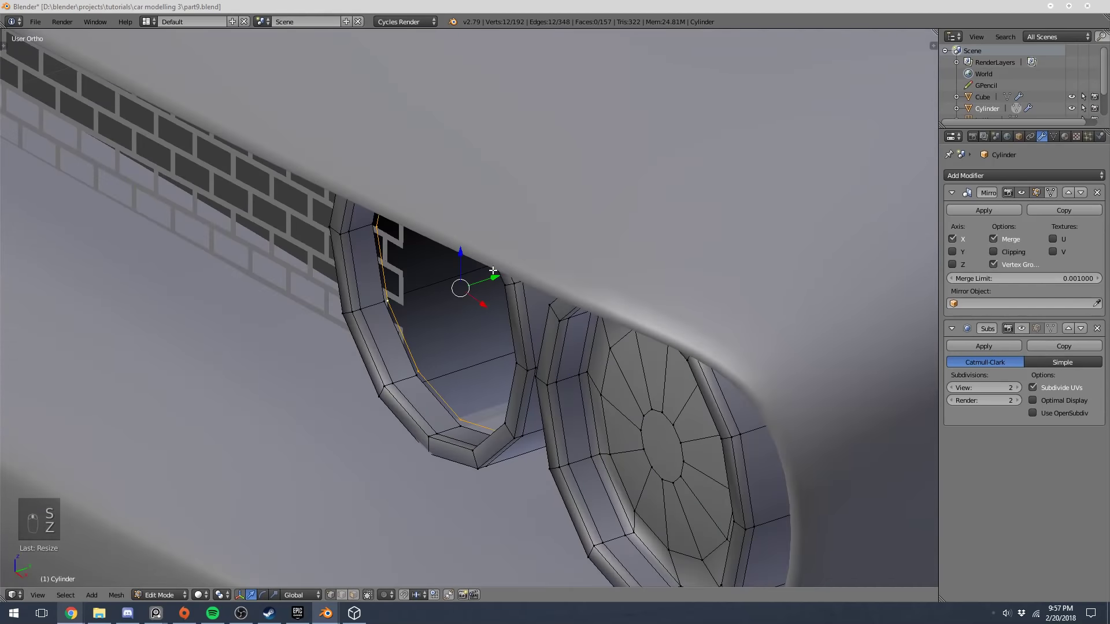
Extrude the duplicated loop into an inset ring set back along Y, scaling its inner edge to about 0.83
left_click_drag(492, 280, 524, 270)
key("a")
middle_click_drag(405, 312, 502, 283)
key("KP_3")
key("KP_1")
key("s")
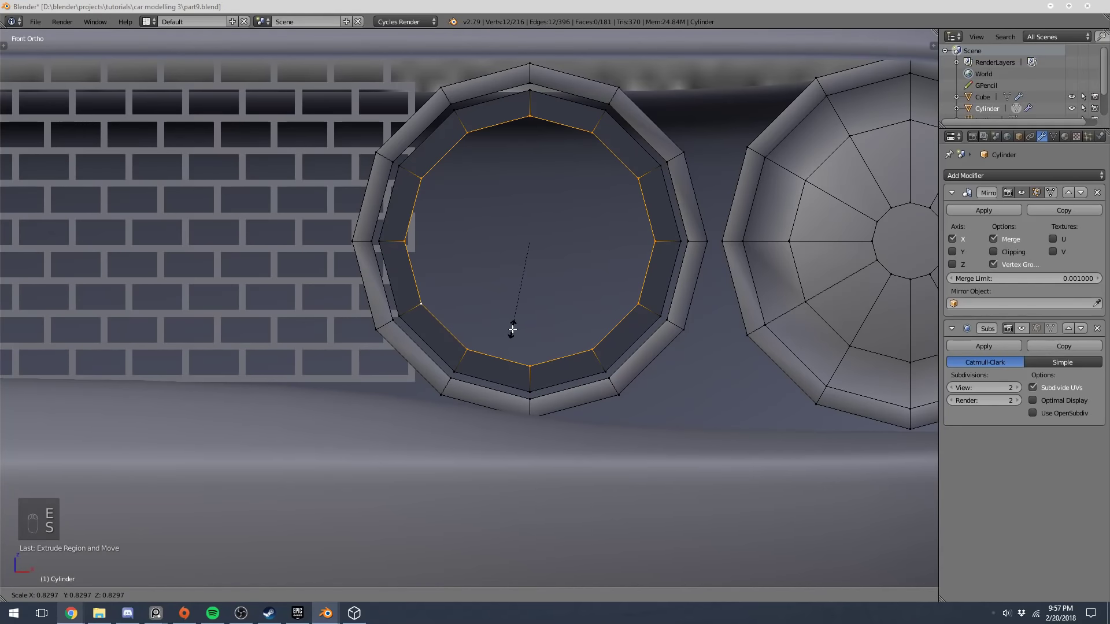
left_click(512, 330)
Cut a centred edge loop through the new inset ring and check it in Object Mode
key("a")
key("ctrl+r")
left_click(461, 358)
right_click(461, 359)
middle_click_drag(488, 345, 524, 308)
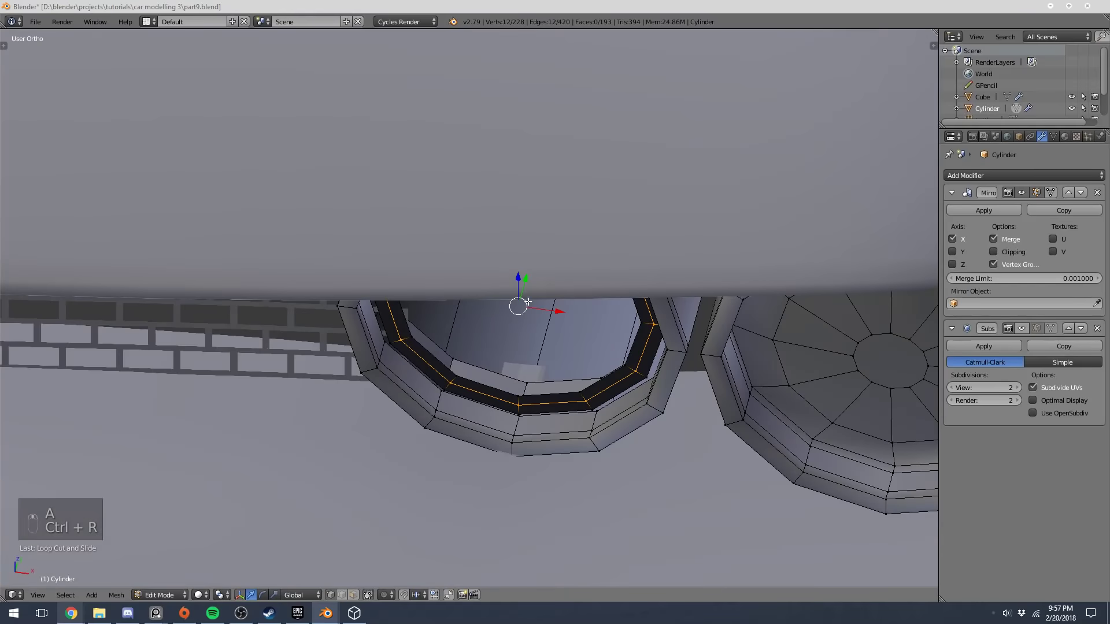
key("Tab")
middle_click_drag(520, 347, 520, 282)
scroll(520, 286, "down", 4)
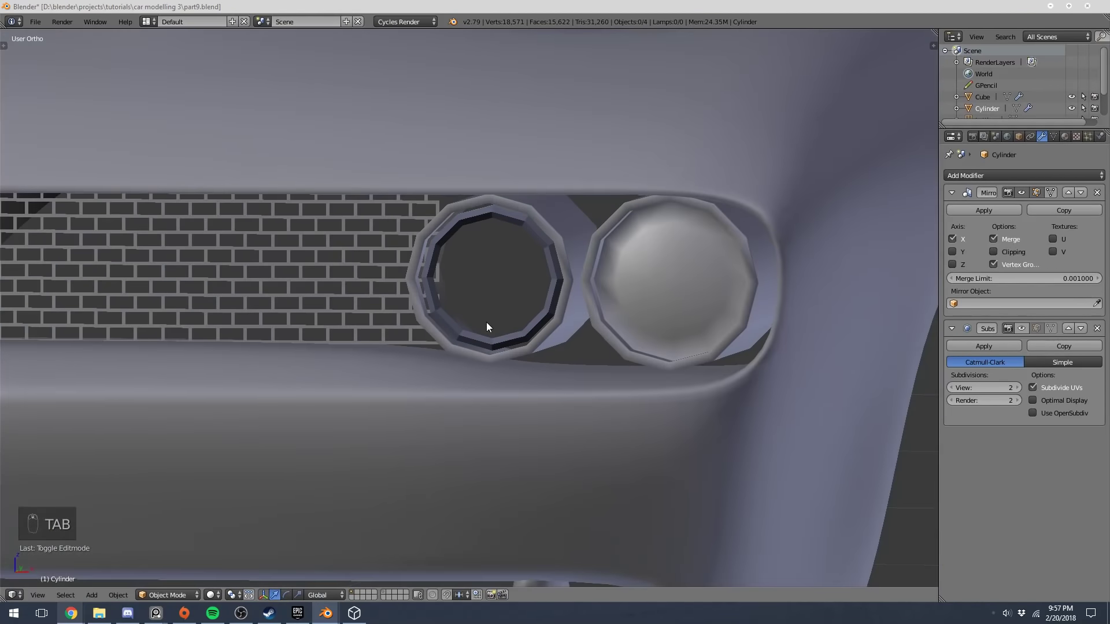
Select the entire headlight mesh and recalculate its normals to face outward
key("Tab")
middle_click_drag(488, 324, 515, 331)
key("a")
key("a")
key("a")
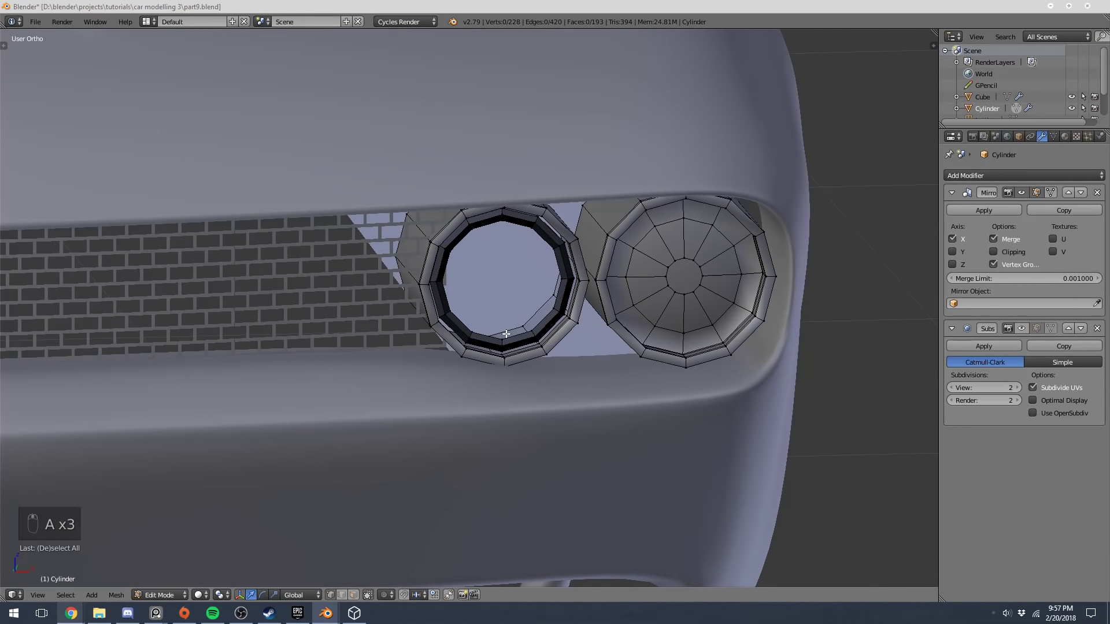
key("a")
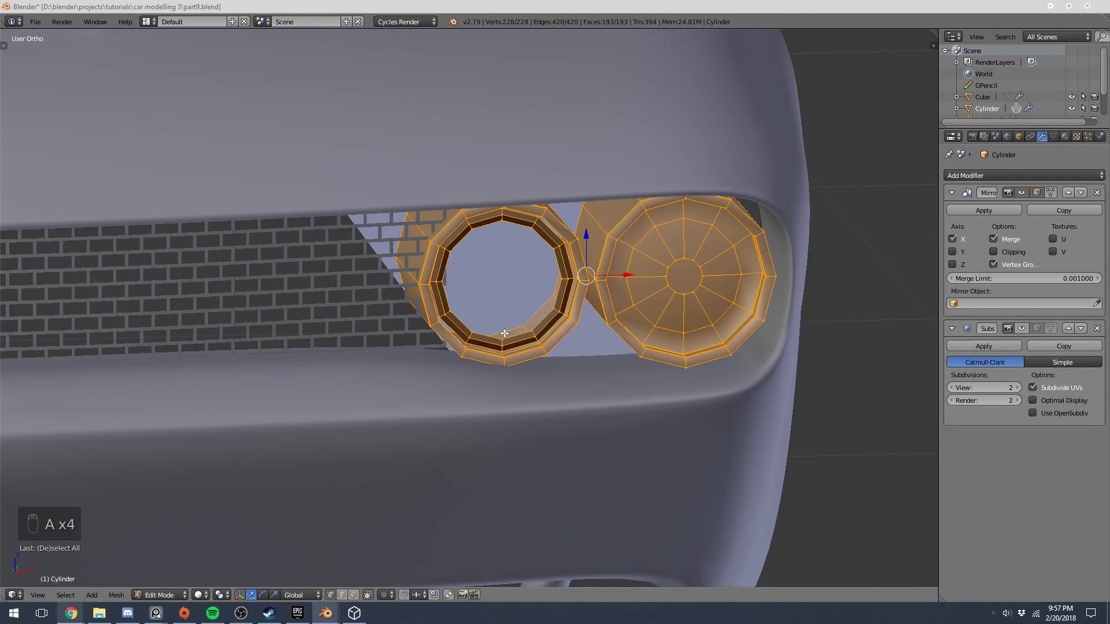
key("ctrl+n")
key("Tab")
scroll(504, 330, "up", 1)
middle_click_drag(504, 331, 428, 311)
Extrude the open inner edge loop of the inner headlight's inset ring slightly along Y
key("Tab")
key("a")
key("a")
key("a")
scroll(475, 336, "up", 4)
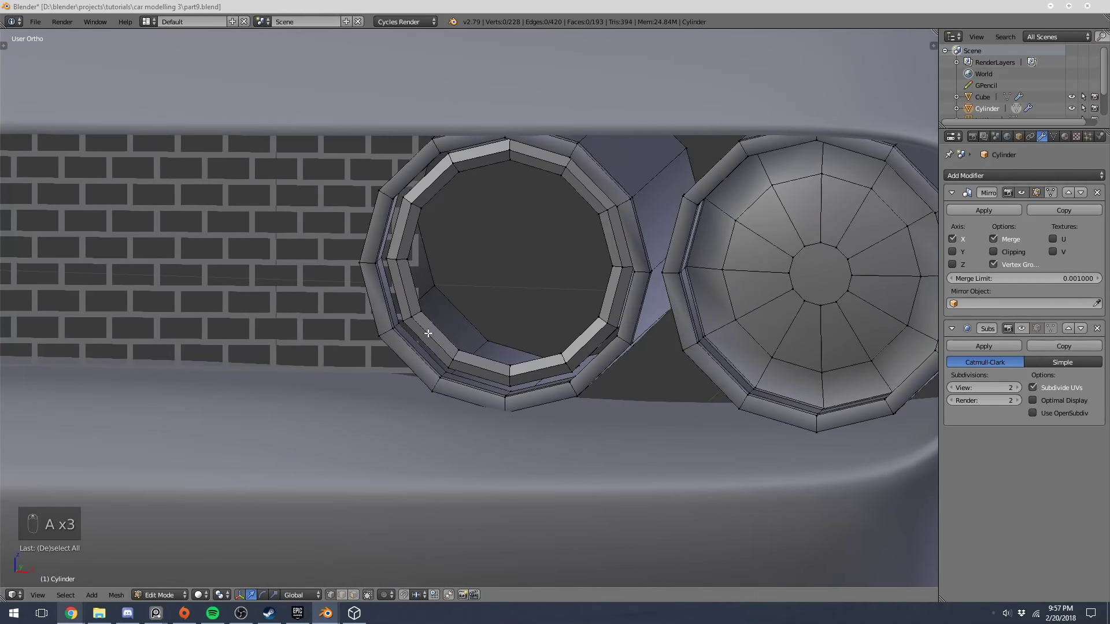
middle_click_drag(438, 325, 449, 320)
key("e")
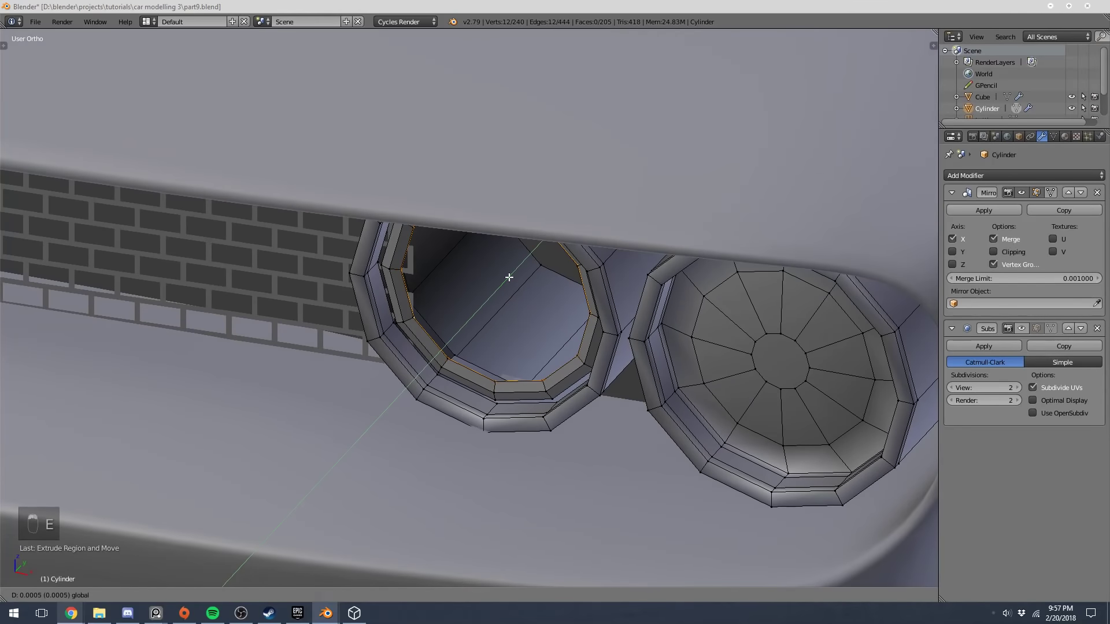
left_click(514, 273)
Extrude the loop again in place, scale the new edge to about 0.87, and check the result in Object Mode
key("e")
right_click(634, 327)
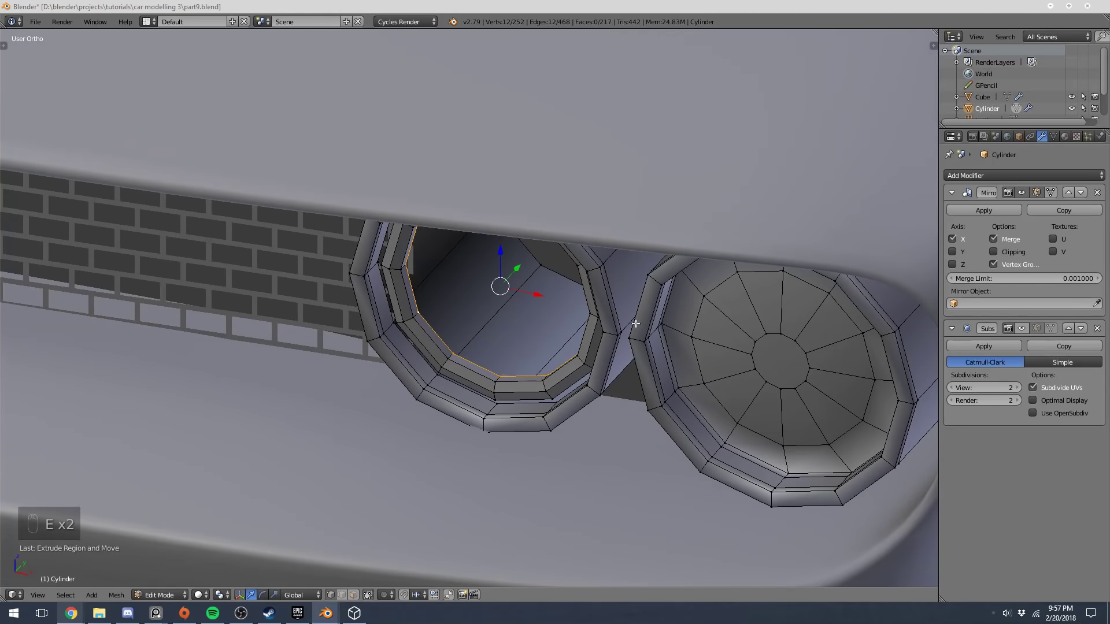
key("s")
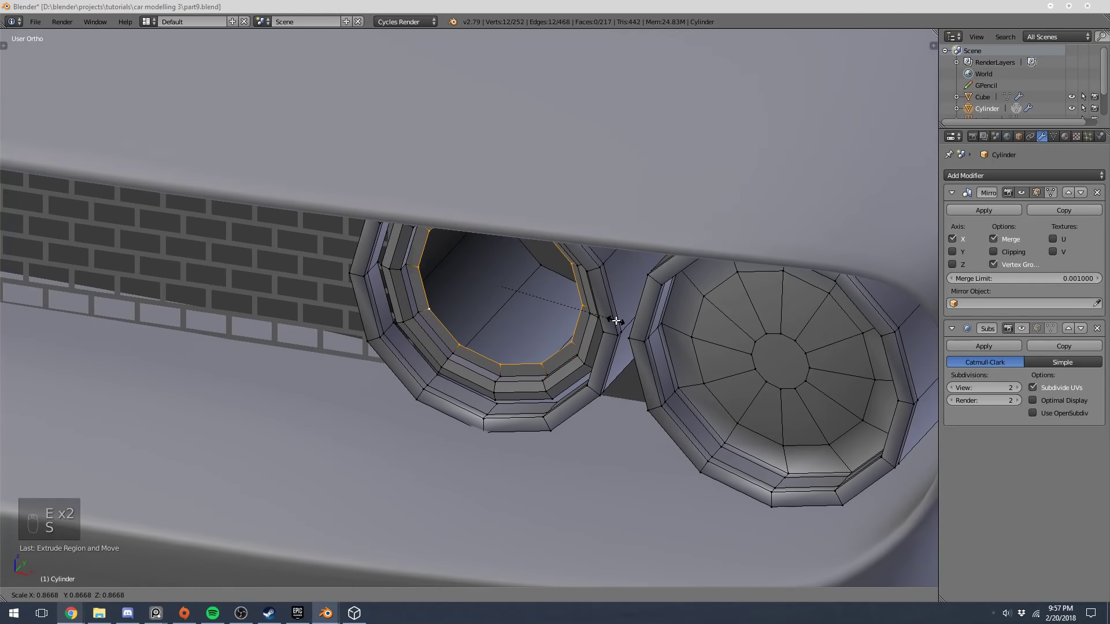
left_click(613, 320)
key("Tab")
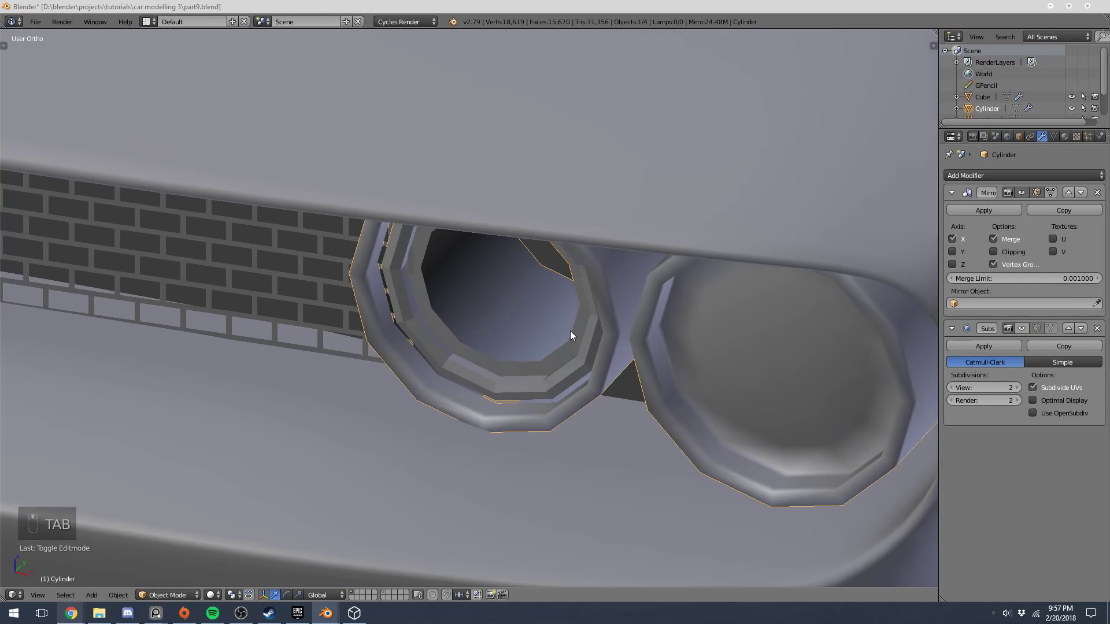
Select the inset ring's innermost open edge loop and extrude it a short distance back along Y
middle_click_drag(571, 331, 424, 298)
key("KP_3")
key("KP_1")
key("Tab")
right_click(414, 280, "alt+shift")
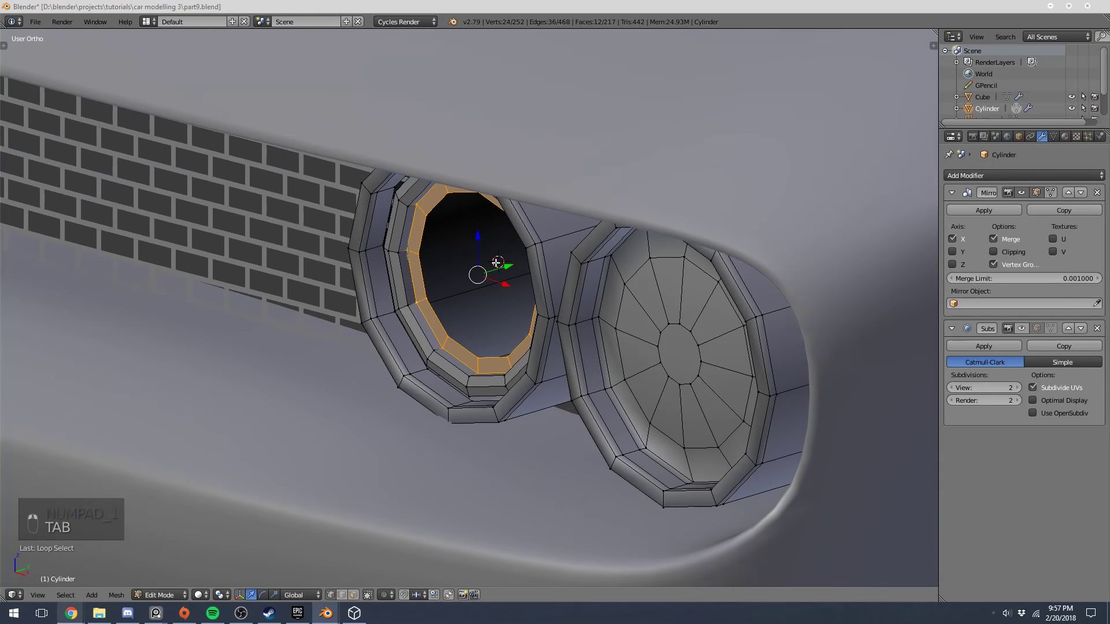
key("Tab")
key("Tab")
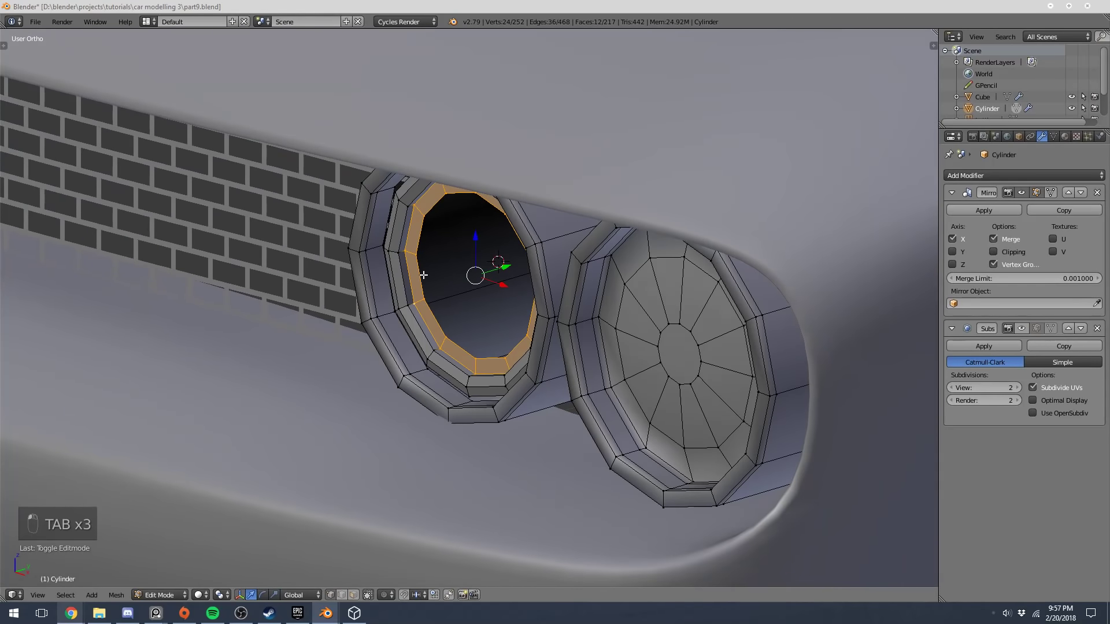
key("a")
key("a")
key("a")
key("a")
key("e")
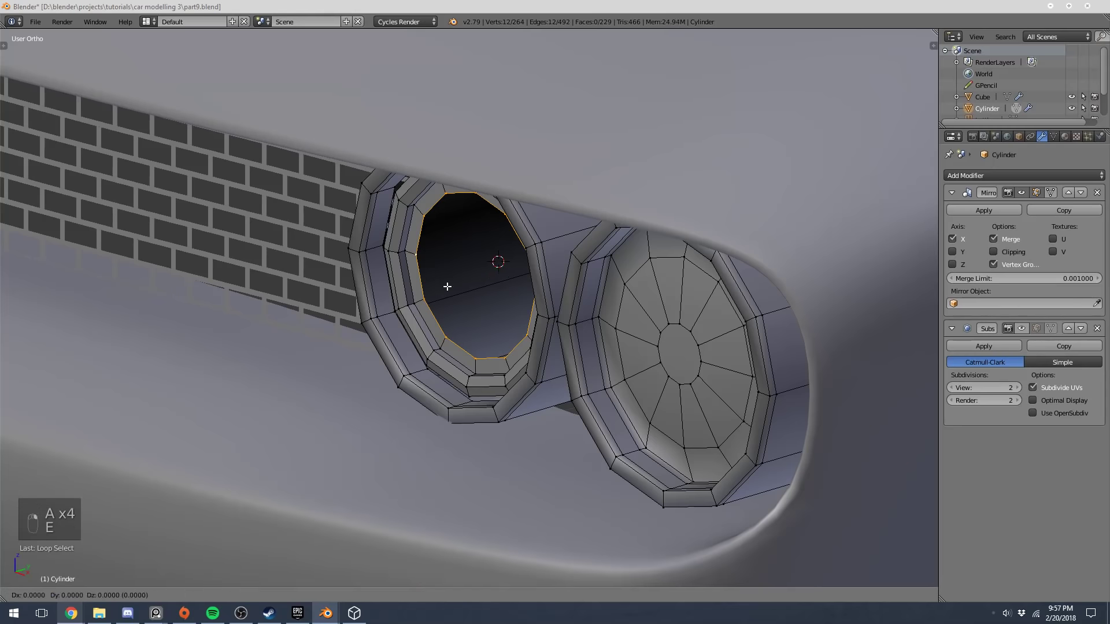
right_click(453, 285)
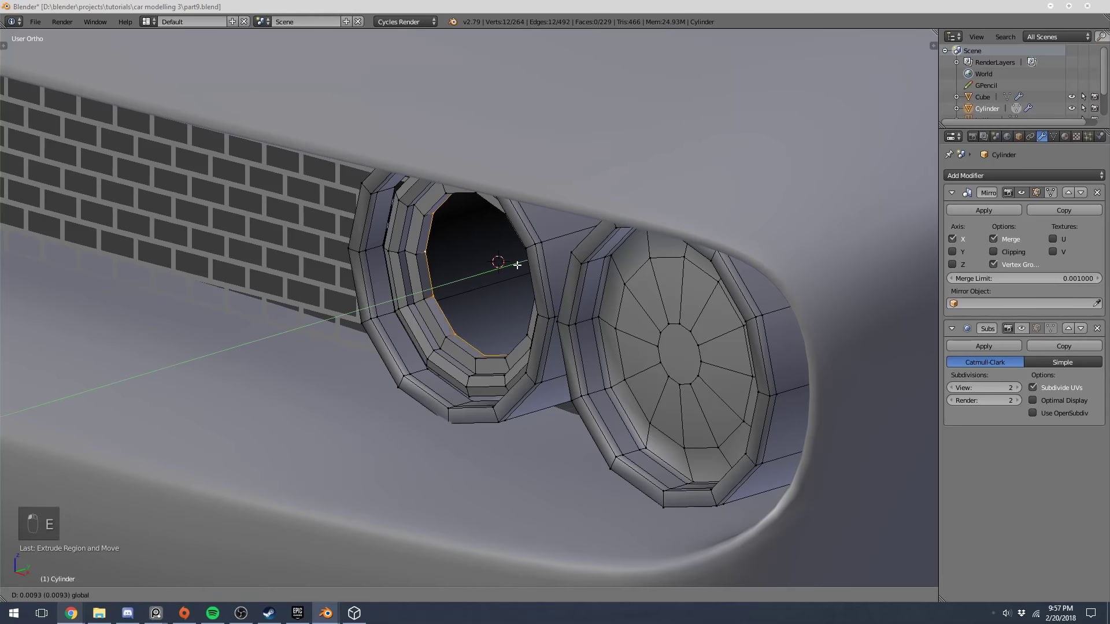
In front view, scale the extruded loop to about 0.68 to form a funnel inside the inner headlight
key("KP_1")
key("z")
key("s")
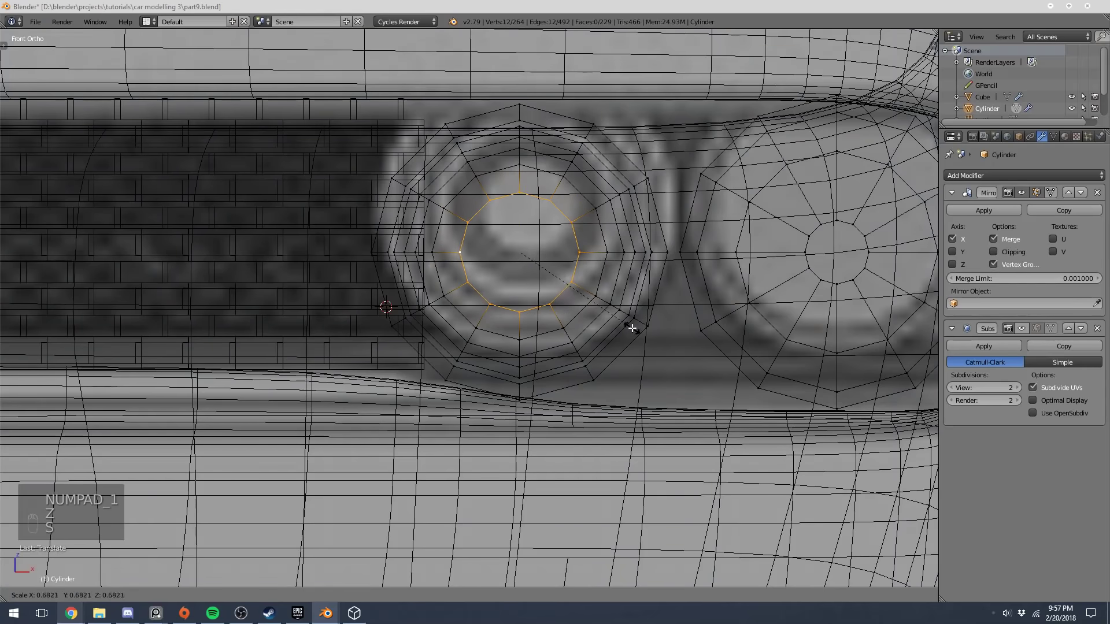
left_click(630, 327)
key("z")
Extrude the funnel's narrow edge loop further back along Y and check the headlights in Object Mode
middle_click_drag(572, 304, 533, 335)
key("e")
right_click(533, 334)
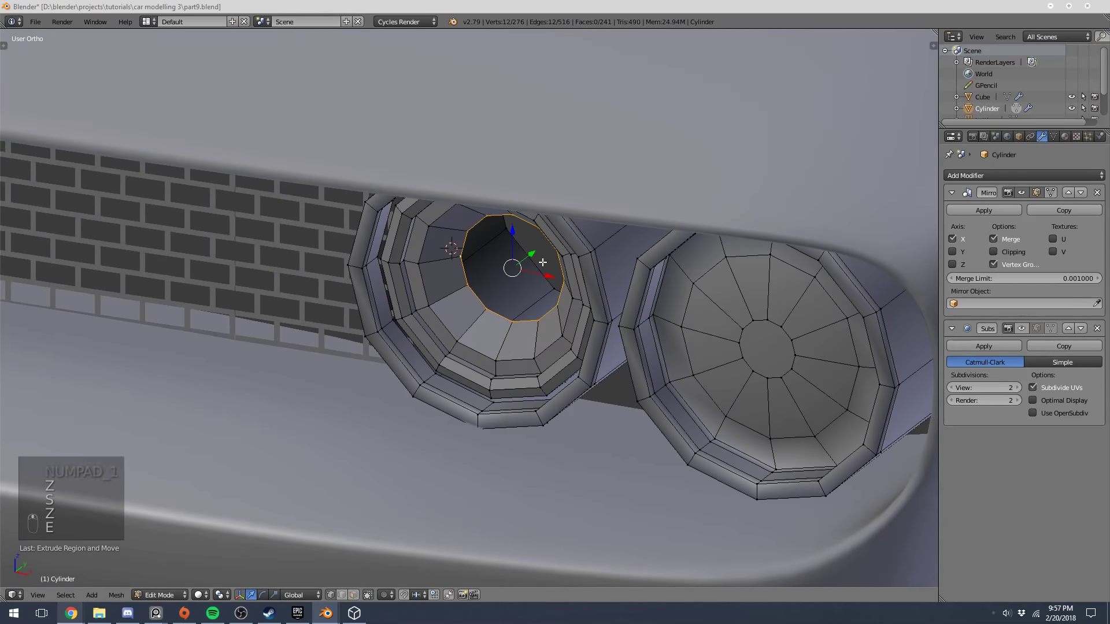
left_click_drag(532, 253, 563, 234)
key("Tab")
scroll(569, 317, "down", 7)
middle_click_drag(569, 317, 548, 331)
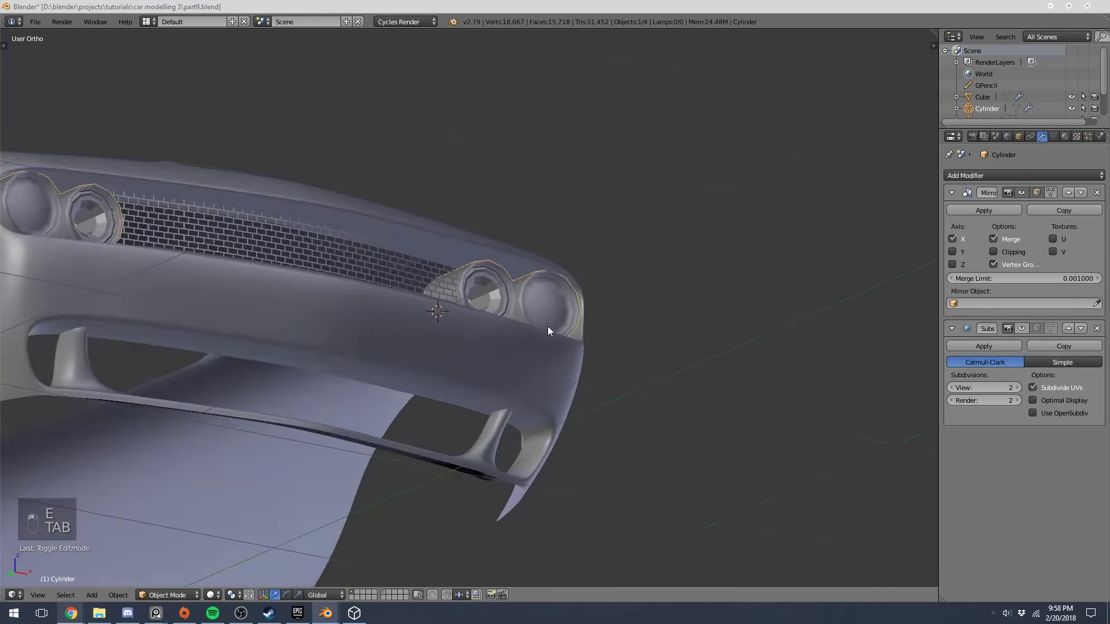
Shade the headlight object smooth and turn on its Subdivision Surface display in the viewport
scroll(548, 331, "up", 4)
key("t")
key("t")
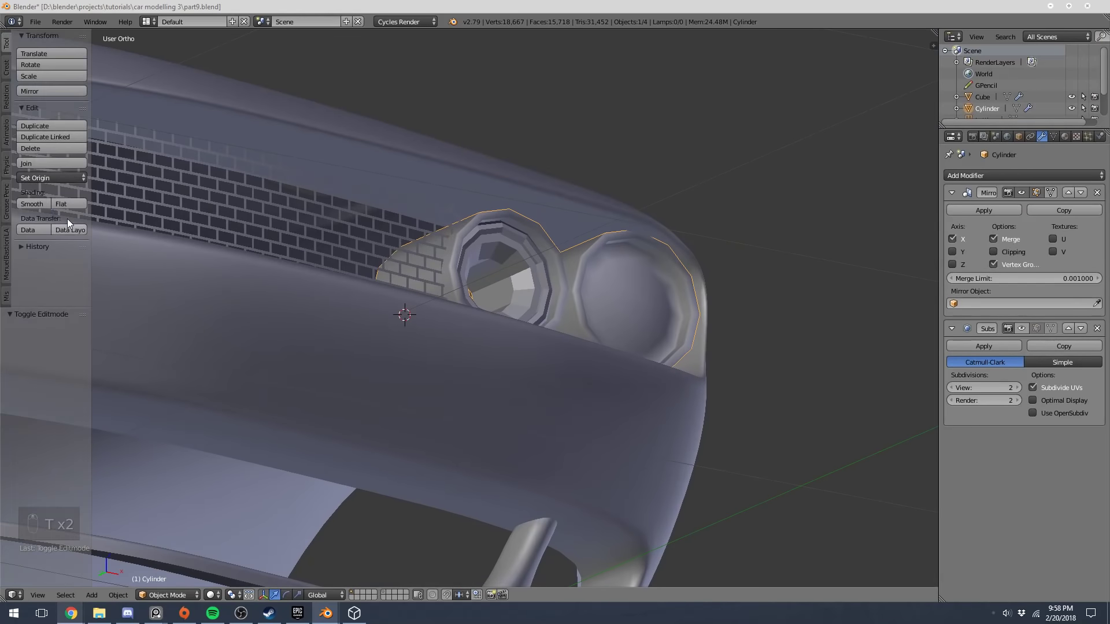
left_click(38, 206)
middle_click_drag(388, 191, 474, 249)
left_click(1022, 329)
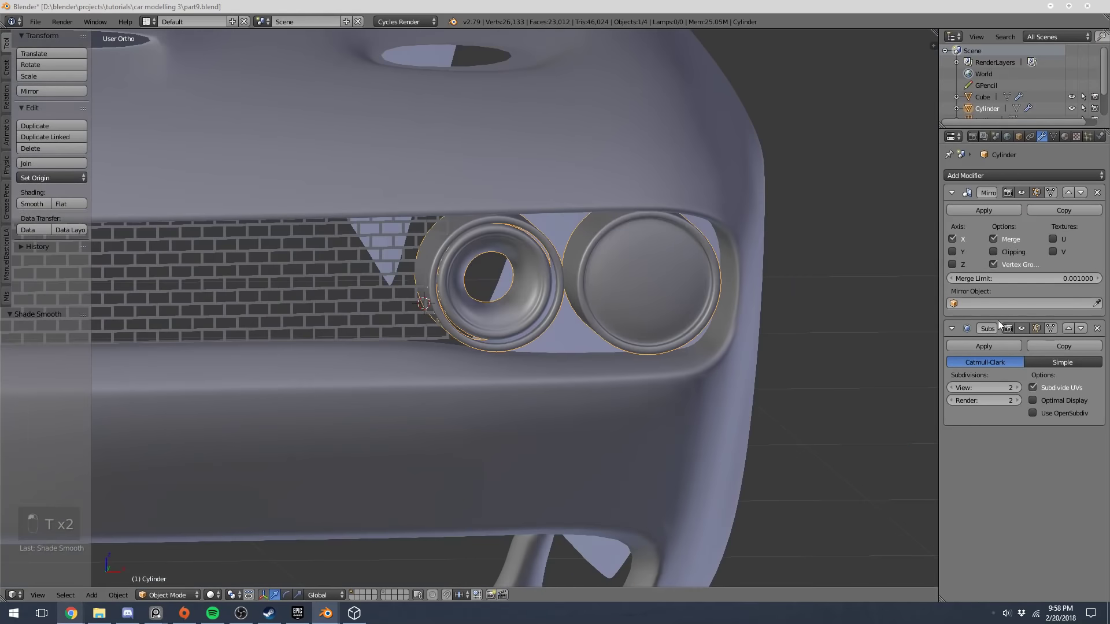
scroll(637, 293, "down", 2)
key("a")
scroll(490, 317, "up", 2)
middle_click_drag(490, 316, 418, 347)
scroll(417, 348, "up", 5)
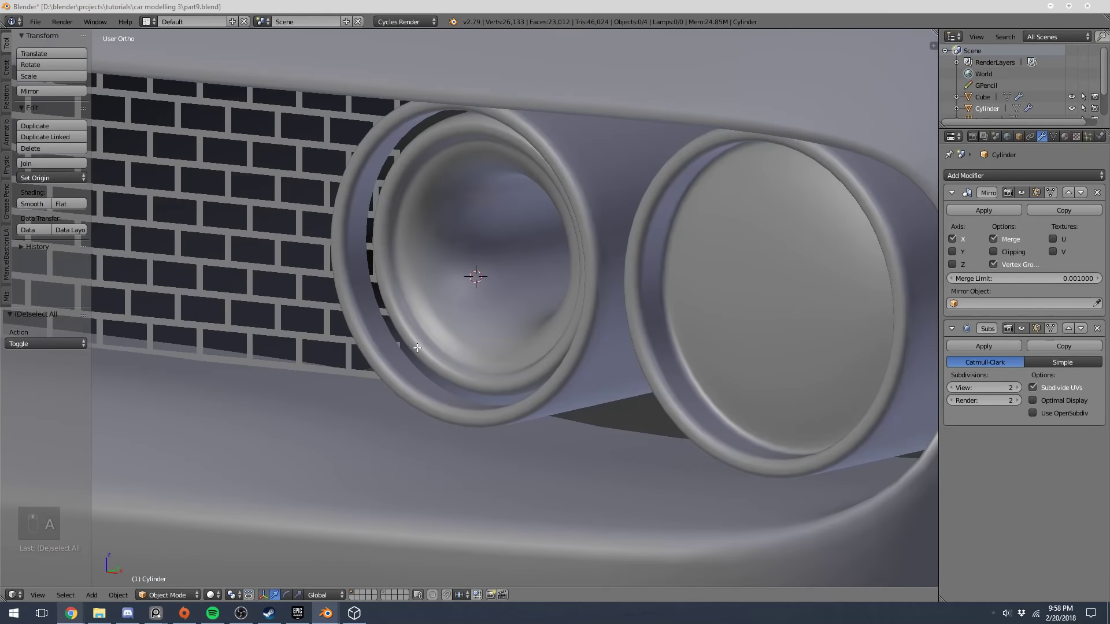
Select the open inner edge loop of the inner headlight's outer rim in Edit Mode
key("Tab")
key("a")
key("a")
key("z")
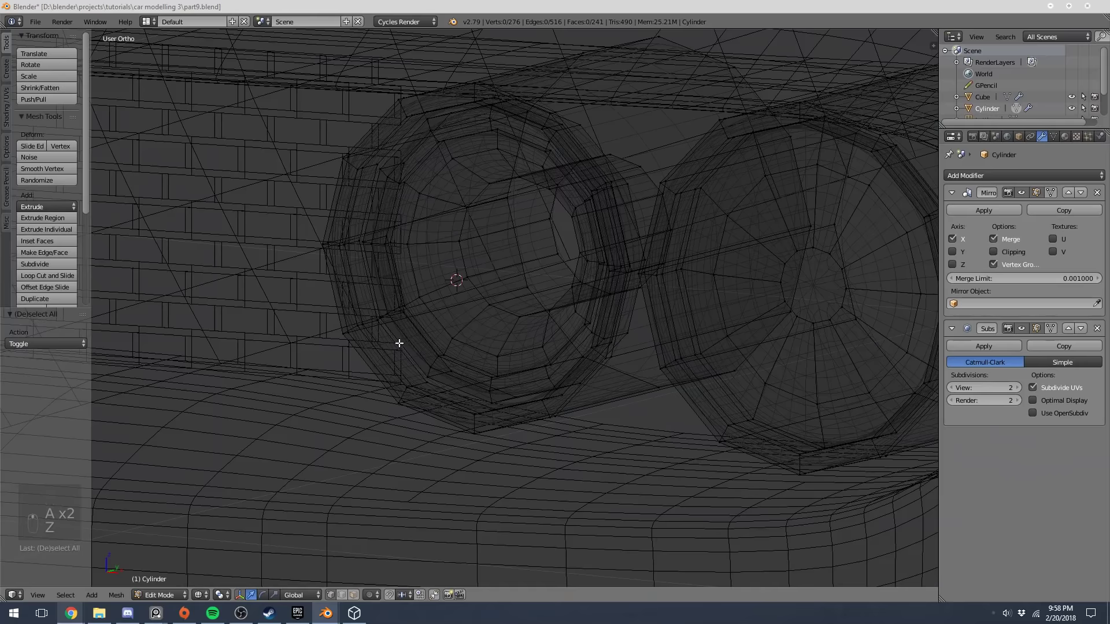
right_click(477, 285, "alt")
key("z")
key("g")
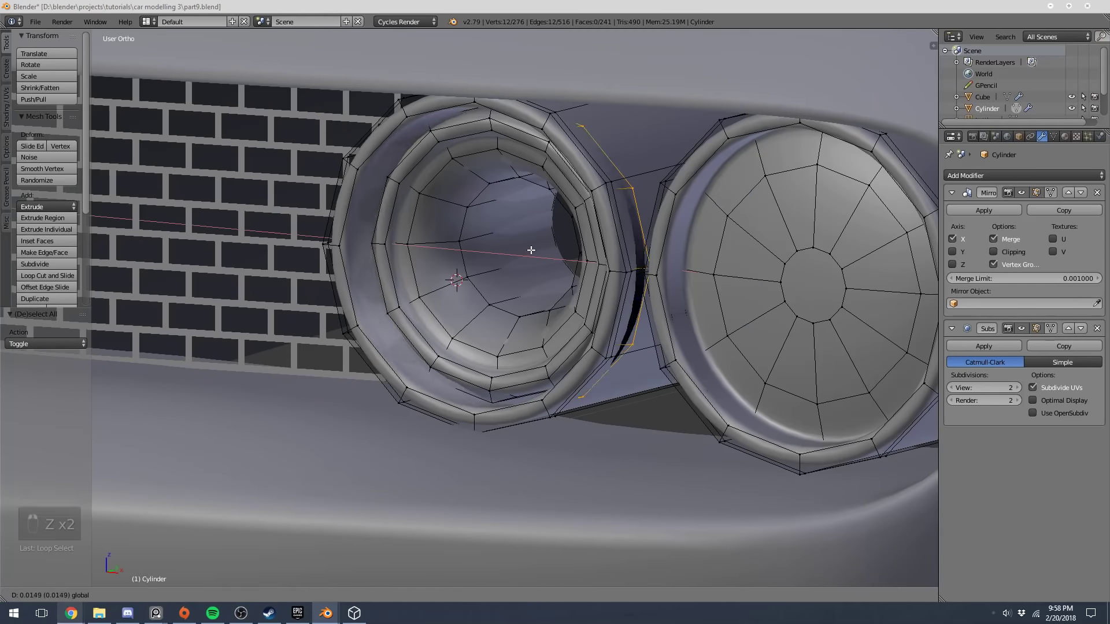
left_click_drag(531, 250, 518, 254)
key("ctrl+z")
Move the rim's inner edge loop slightly back along Y and scale it to about 0.94
middle_click_drag(518, 255, 544, 284)
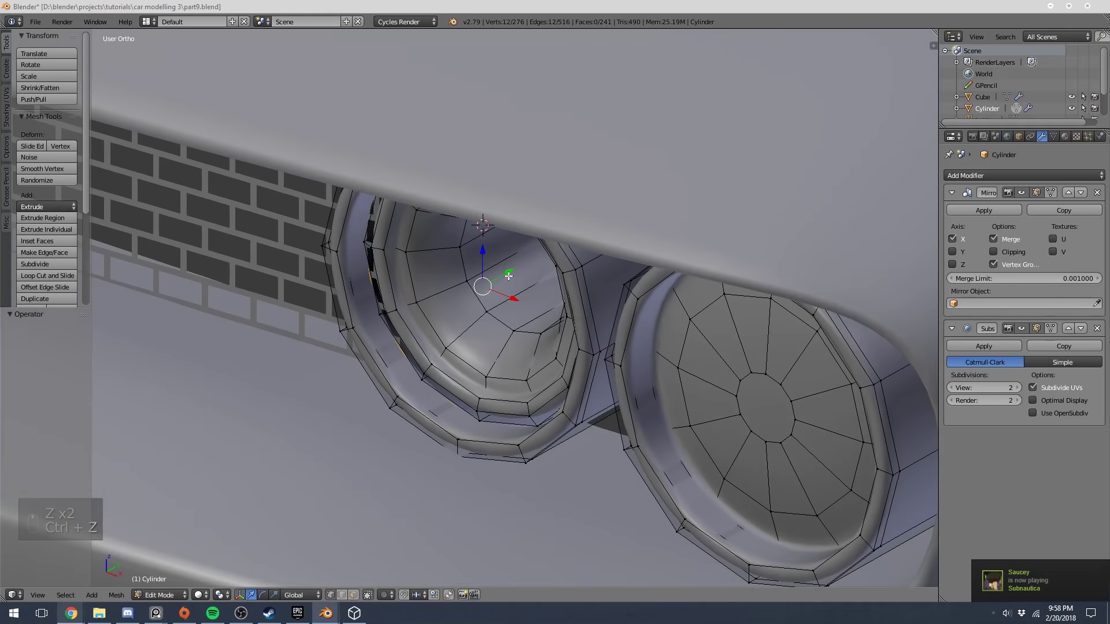
left_click_drag(509, 276, 522, 267)
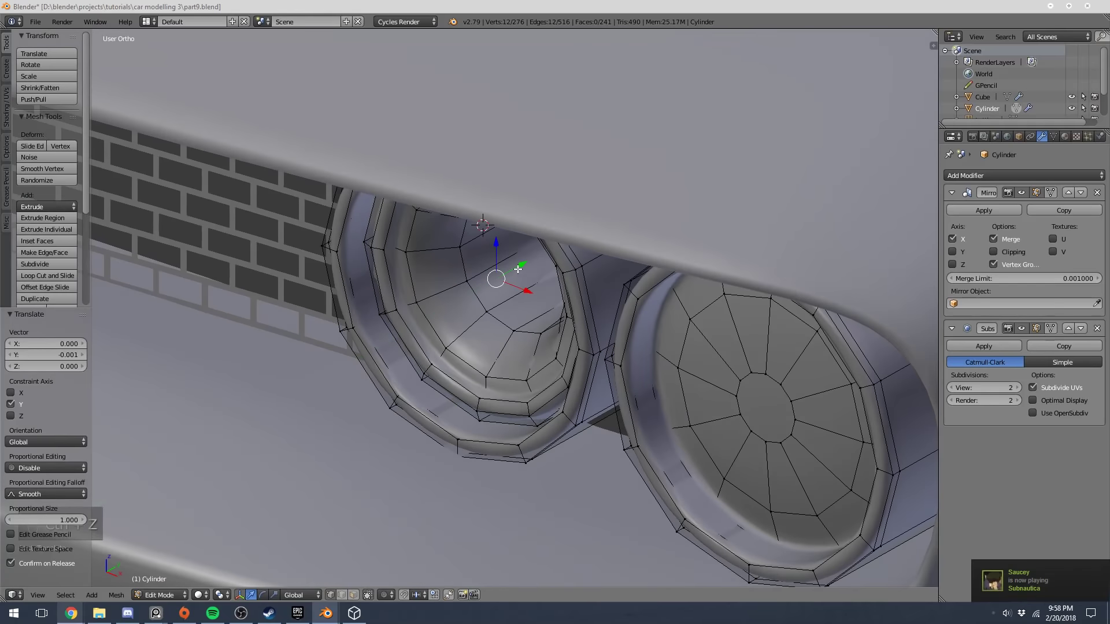
key("KP_1")
key("z")
key("s")
left_click(502, 441)
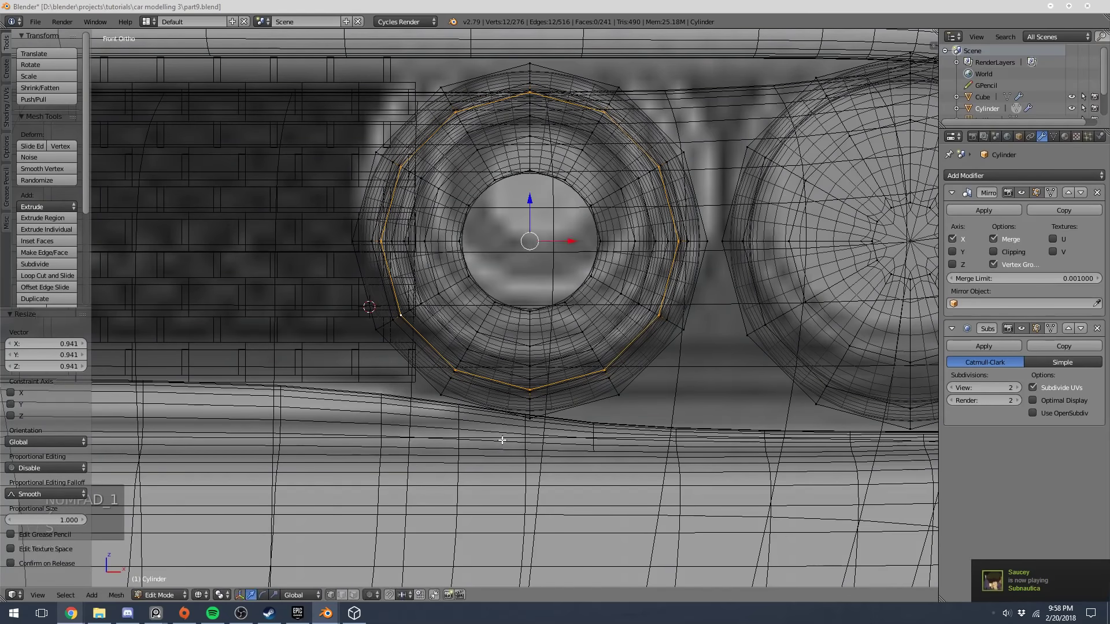
Scale the rim's inner edge loop to about 0.99, fine-tune its depth along Y, and return to Object Mode
key("z")
middle_click_drag(497, 438, 502, 457)
key("s")
left_click(504, 458)
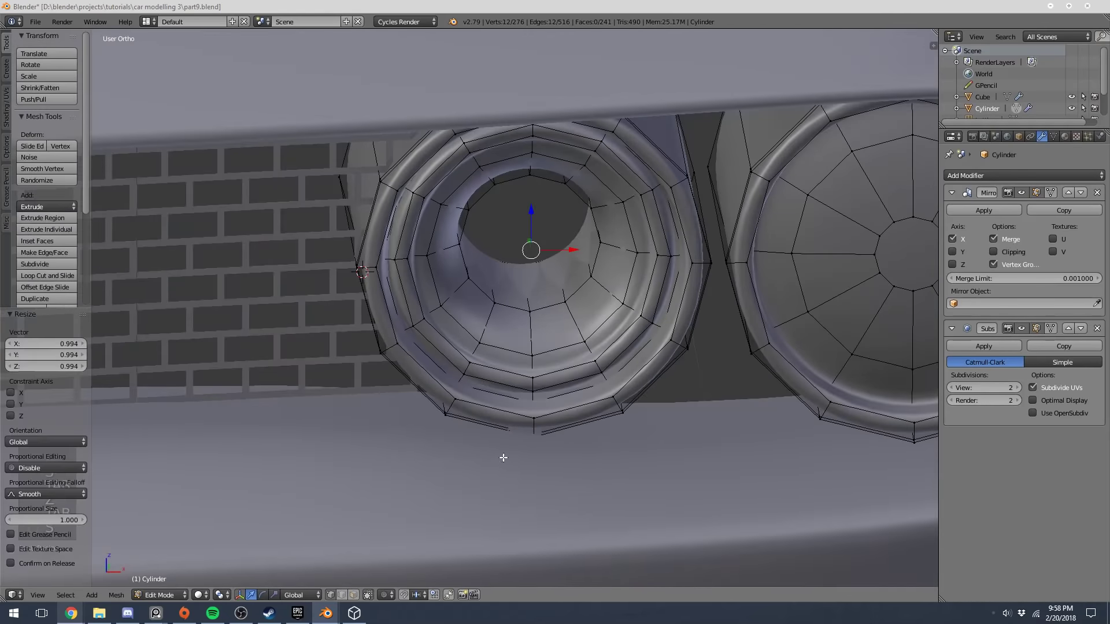
middle_click_drag(548, 284, 522, 311)
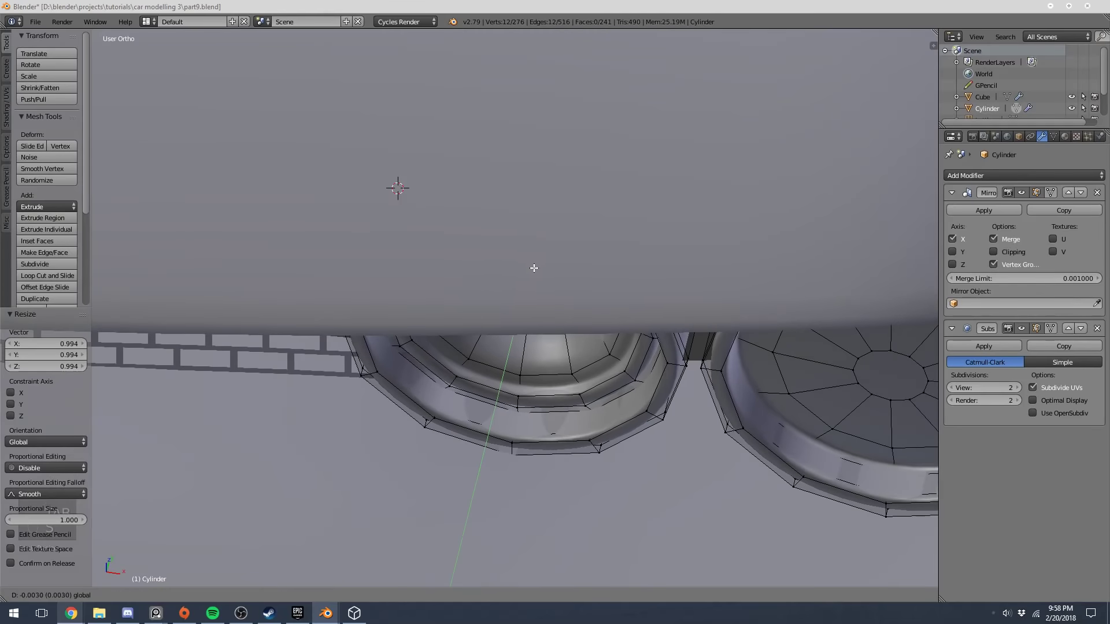
key("Tab")
Save the project over part9.blend and reset the 3D cursor to the scene centre
scroll(538, 347, "down", 8)
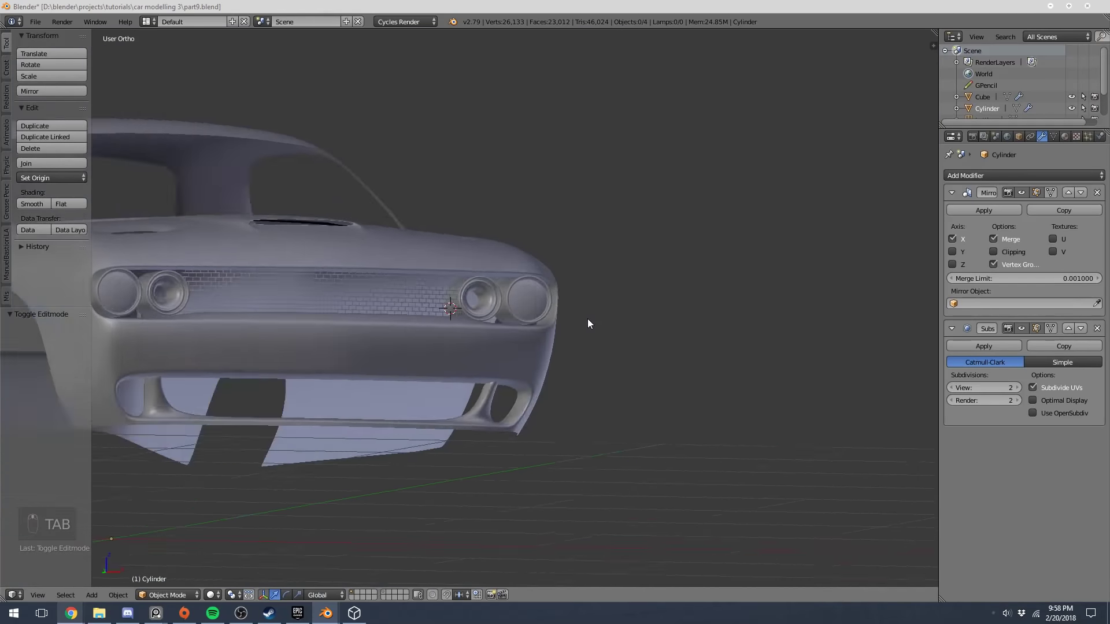
mouse_move(589, 324)
middle_mouse_down()
mouse_move(508, 324)
mouse_move(603, 330)
middle_mouse_up()
key("ctrl+s")
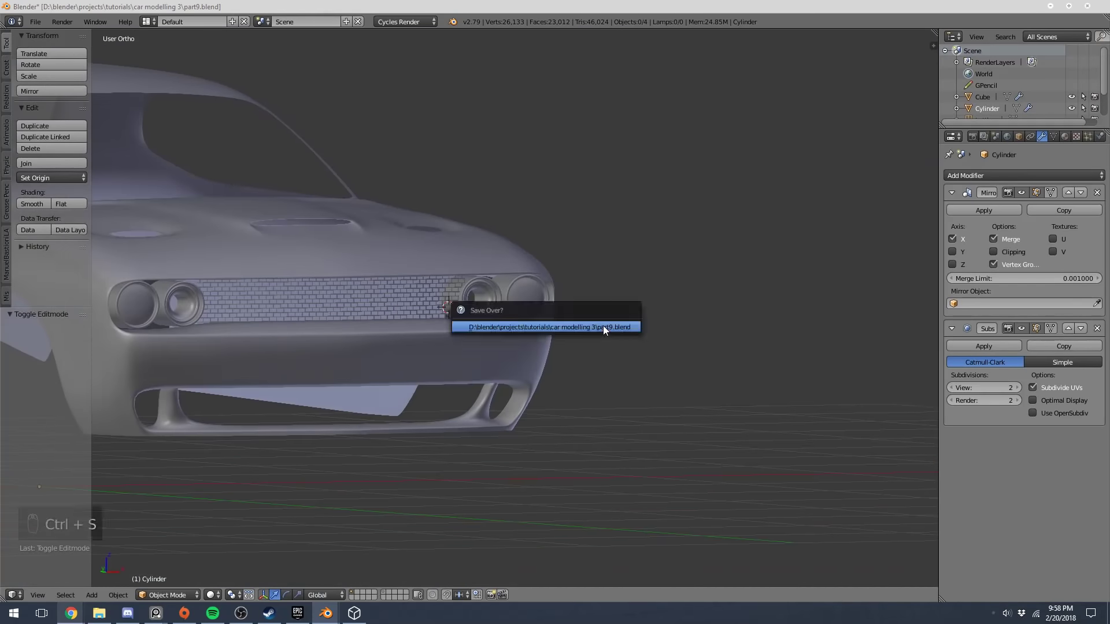
left_click(603, 325)
key("shift+c")
Examine the car body and its four headlights from several angles and in front view
middle_click_drag(713, 380, 627, 341)
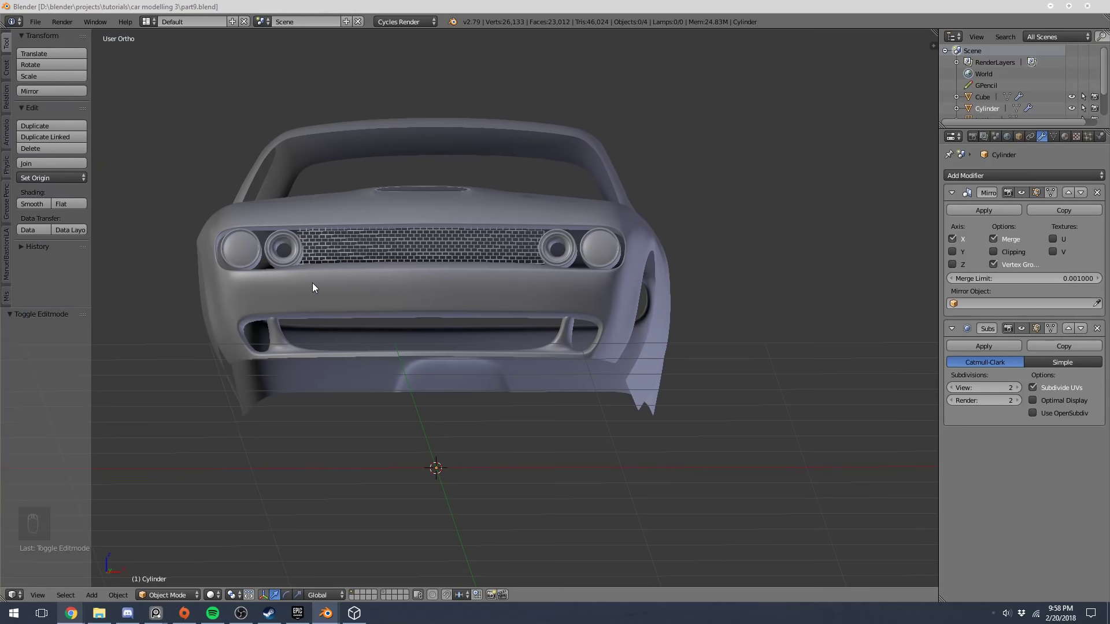
middle_click_drag(524, 274, 632, 266)
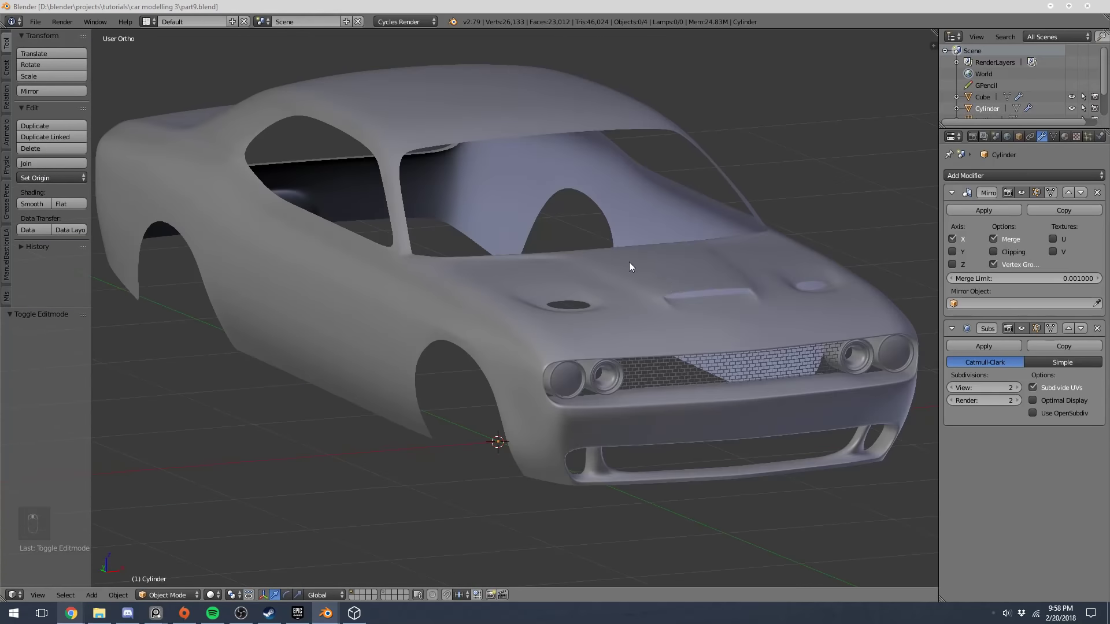
scroll(497, 251, "up", 3)
scroll(619, 280, "up", 3)
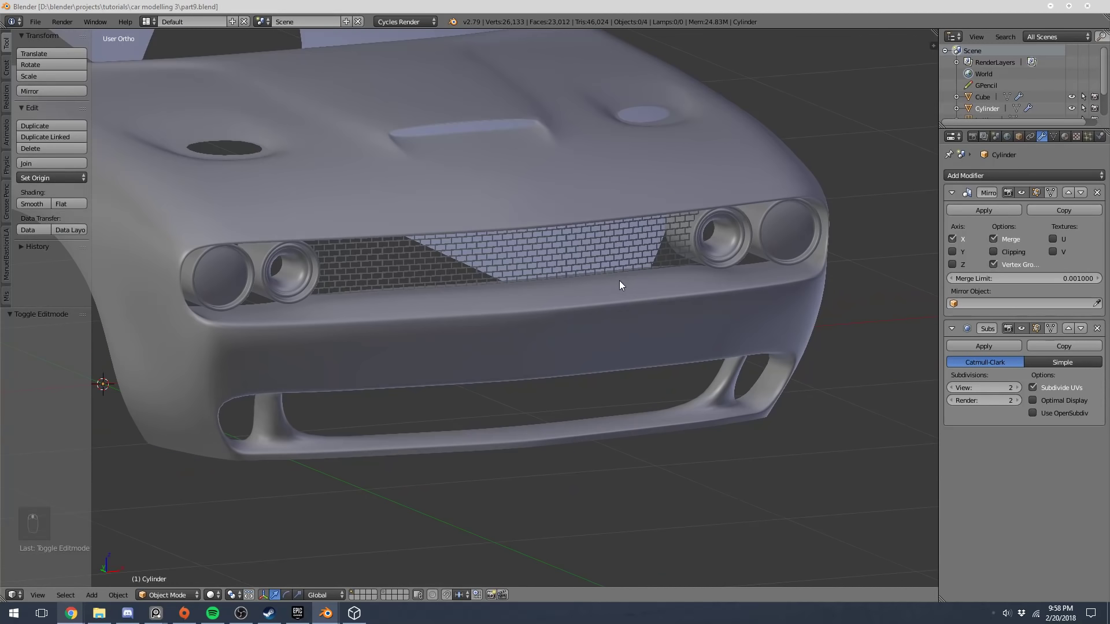
middle_click_drag(620, 280, 618, 340, "shift")
scroll(416, 283, "down", 4)
key("KP_1")
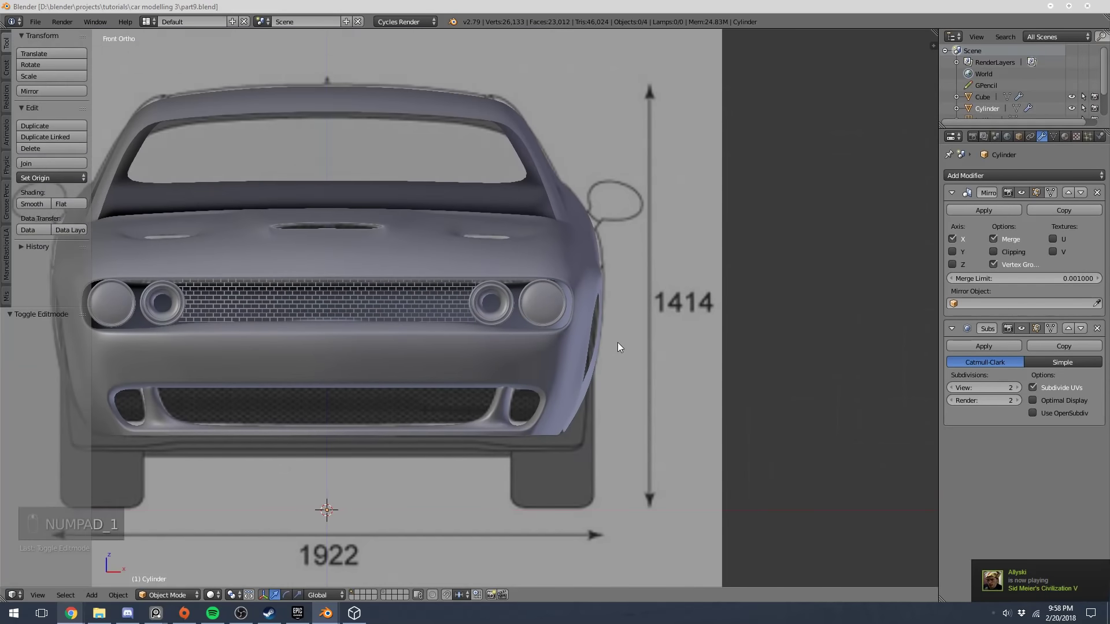
scroll(466, 304, "up", 5)
In front view, add a plane to the headlight mesh in Edit Mode and align it to the view
key("Tab")
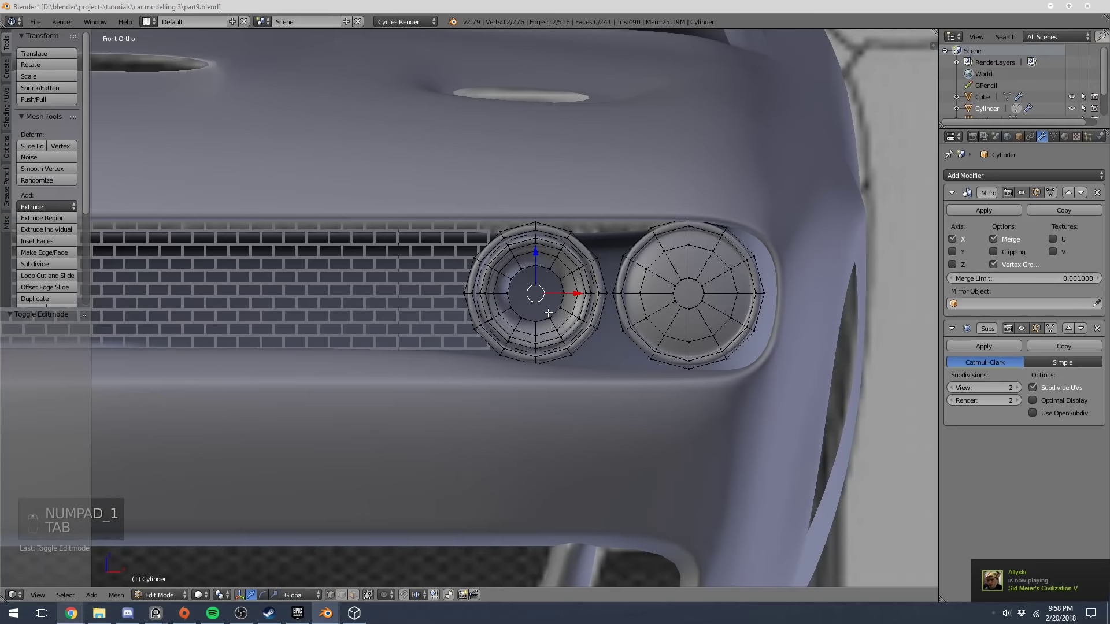
key("a")
key("a")
middle_click_drag(547, 312, 580, 209)
scroll(521, 335, "down", 5)
scroll(523, 348, "up", 2)
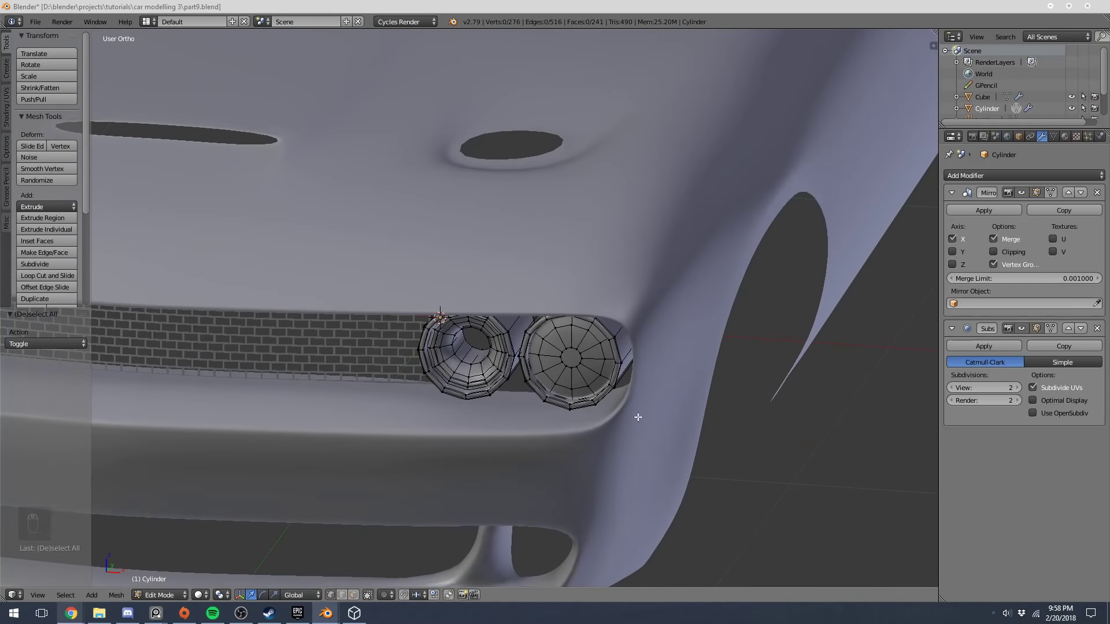
key("KP_1")
scroll(494, 384, "up", 4)
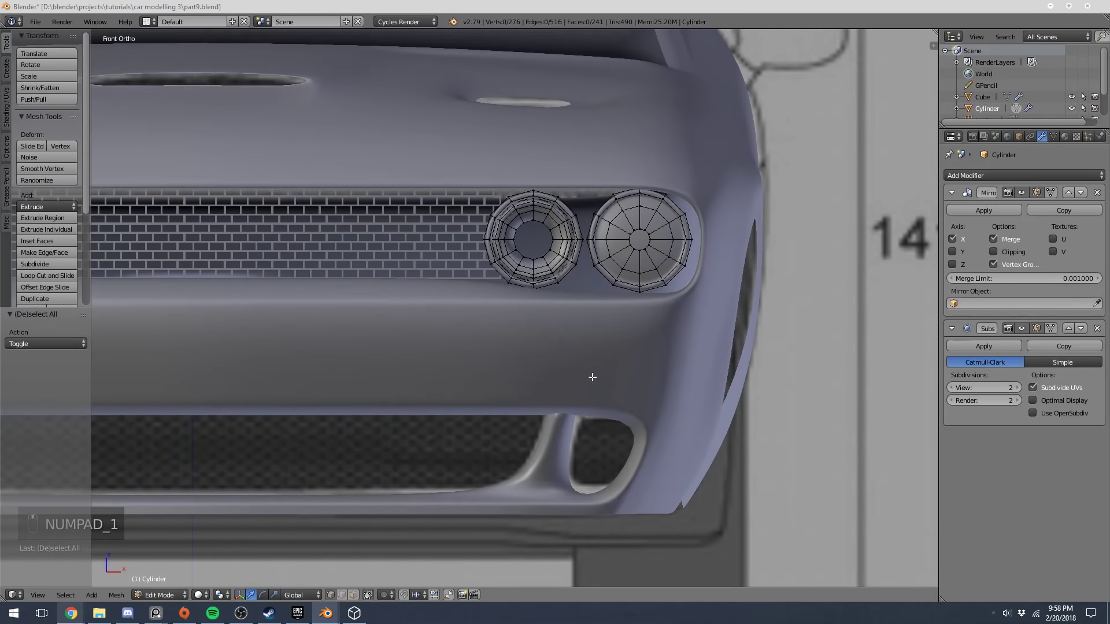
key("shift+a")
left_click(457, 433)
scroll(447, 375, "down", 5)
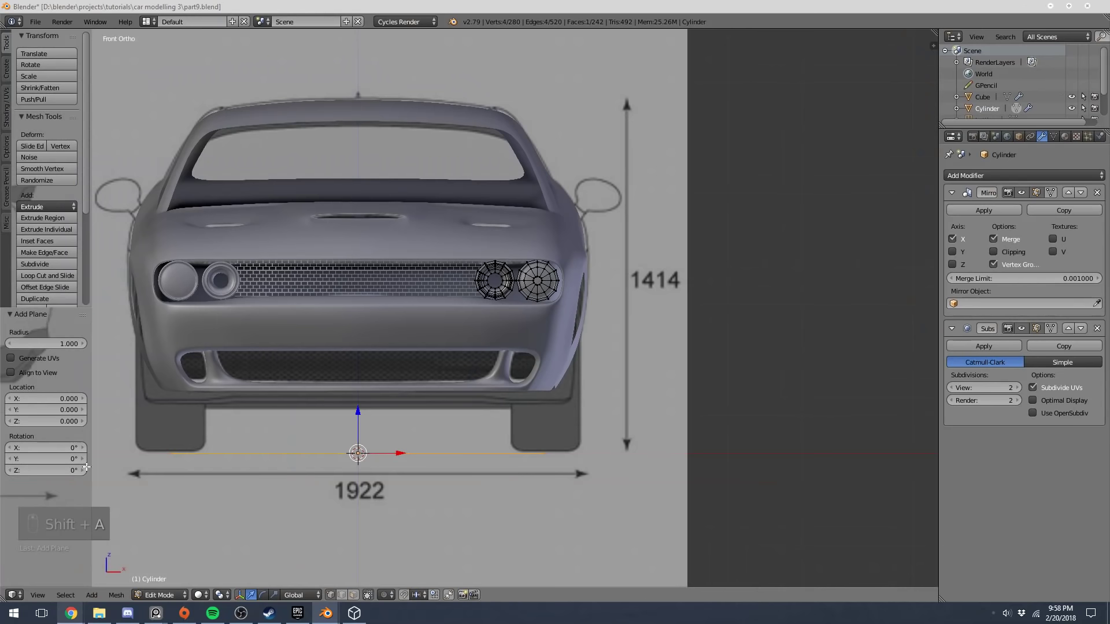
left_click(12, 373)
Shrink the new plane and move it over the pair of headlights on the +X side, using wireframe display
key("g")
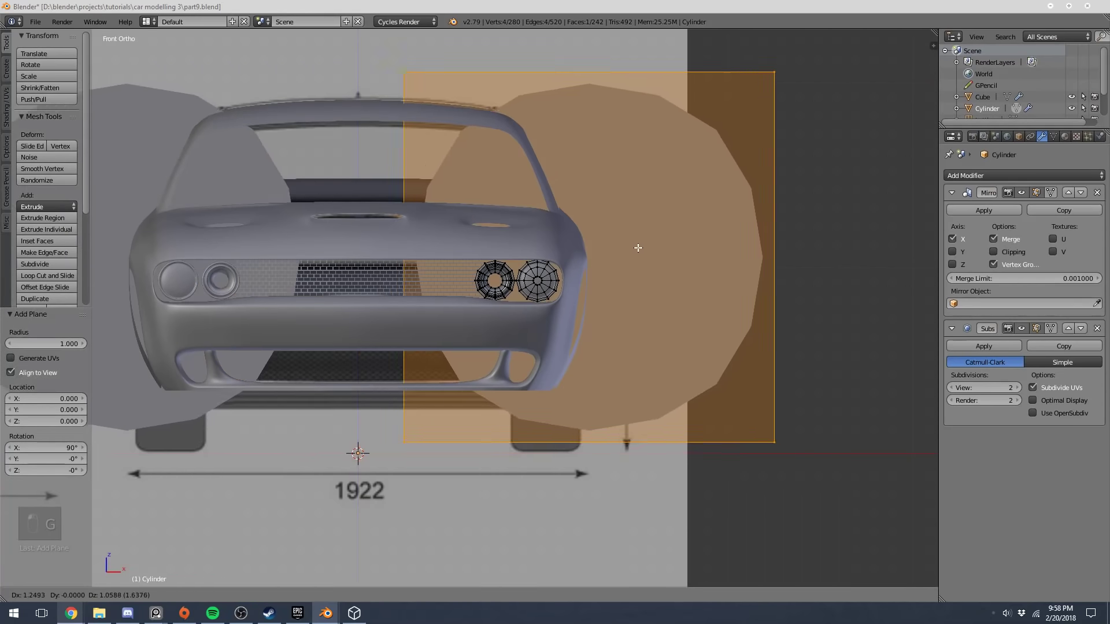
left_click(623, 253)
key("z")
key("s")
left_click(617, 314)
scroll(783, 218, "up", 5)
key("g")
left_click(690, 257)
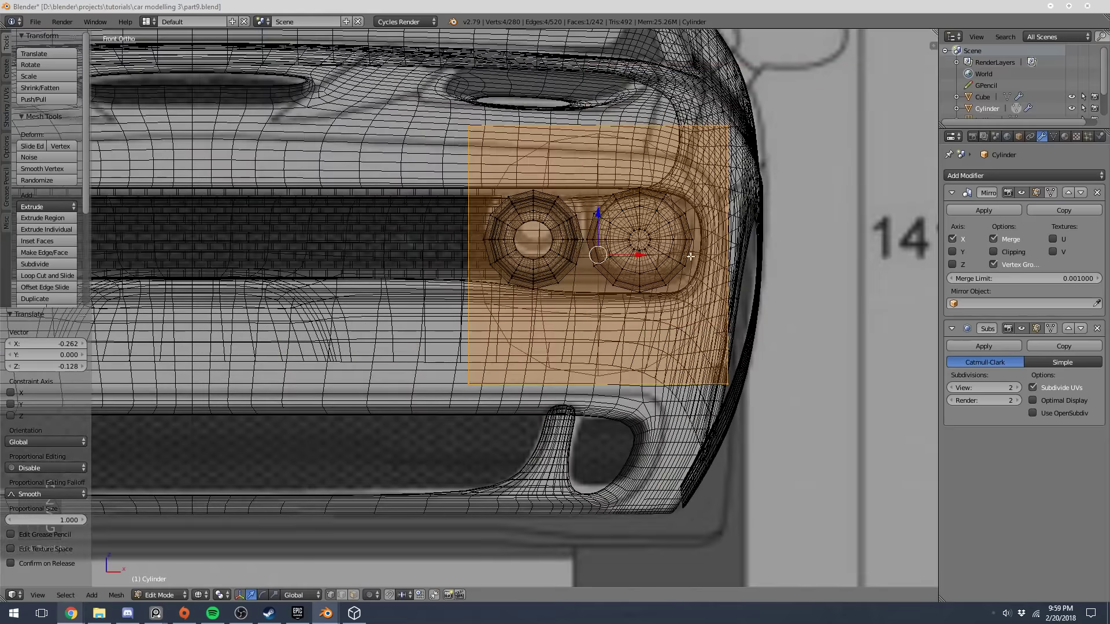
Scale the new plane to 0.411 and centre it over the inner headlight and the gap beside it
middle_click_drag(663, 321, 546, 400, "shift")
key("s")
left_click(511, 415)
scroll(527, 403, "up", 4)
key("g")
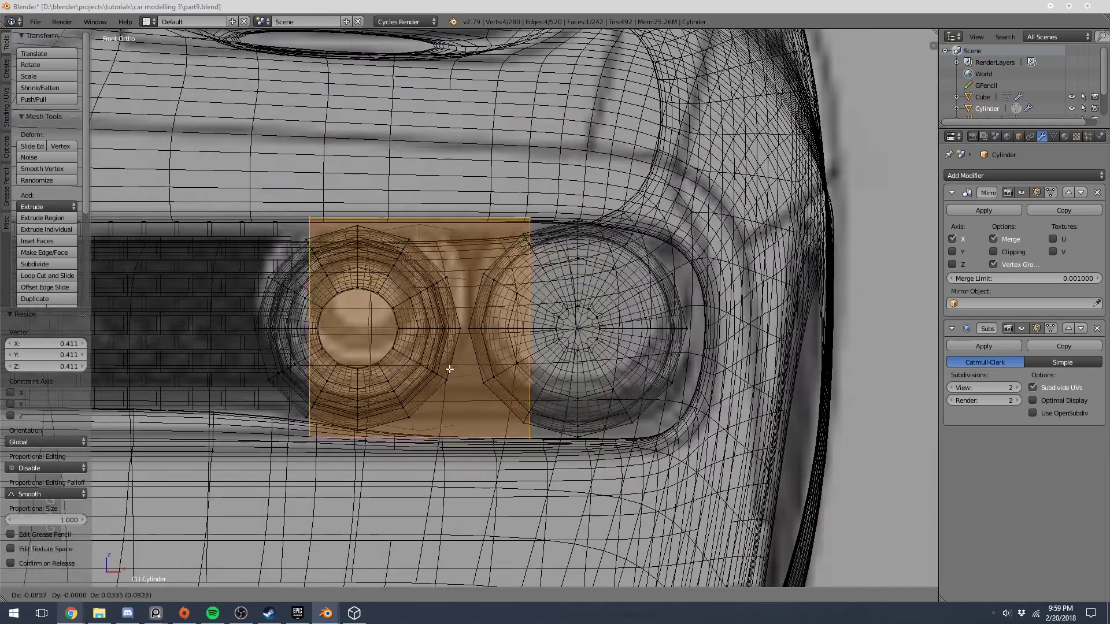
left_click(442, 365)
key("z")
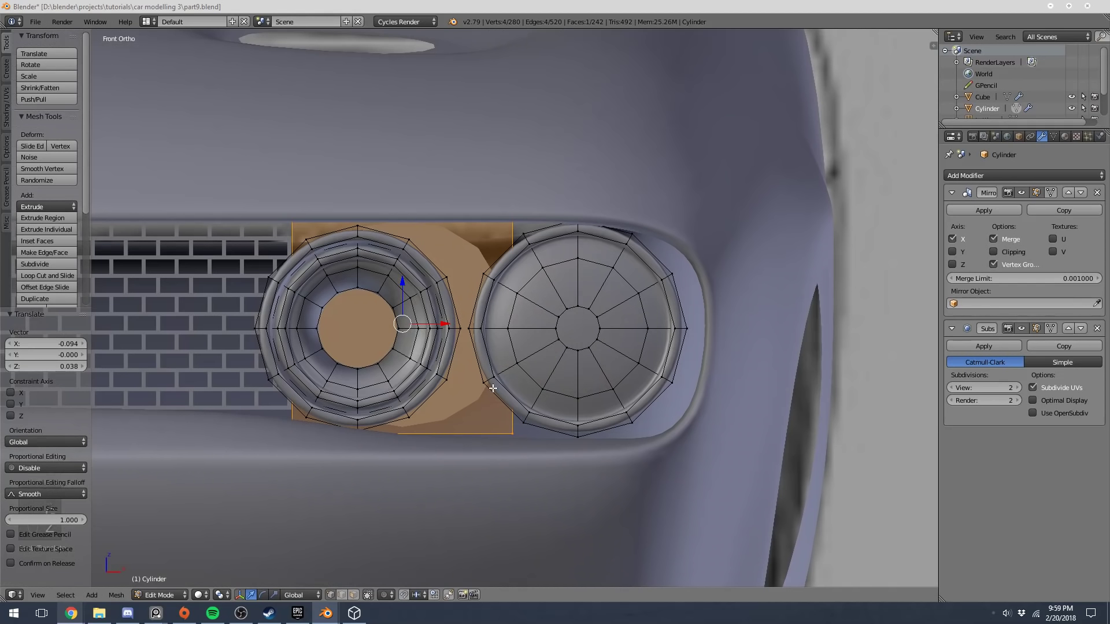
key("z")
Move the plane's outer edge inward to the gap between the two headlights and scale it by 1.168 along Z
right_click(501, 433)
right_click(518, 214, "shift")
key("g")
left_click(502, 324)
key("s")
key("z")
left_click(518, 323)
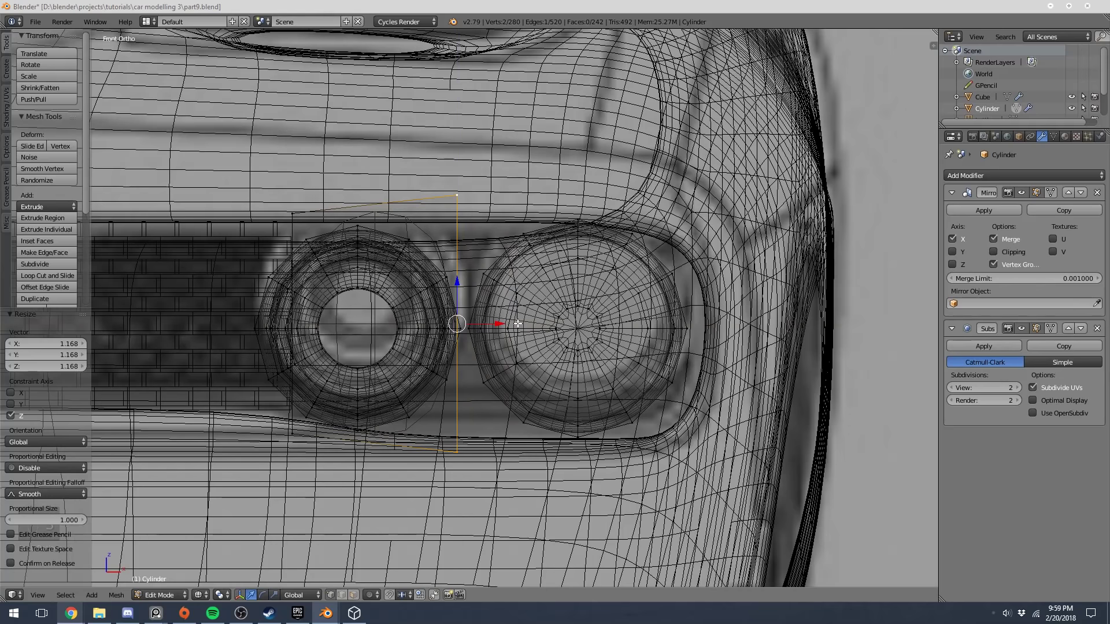
Extrude the outer edge along X twice, by 0.126 and 0.142, to span the outer headlight and reach the opening's end
key("e")
key("x")
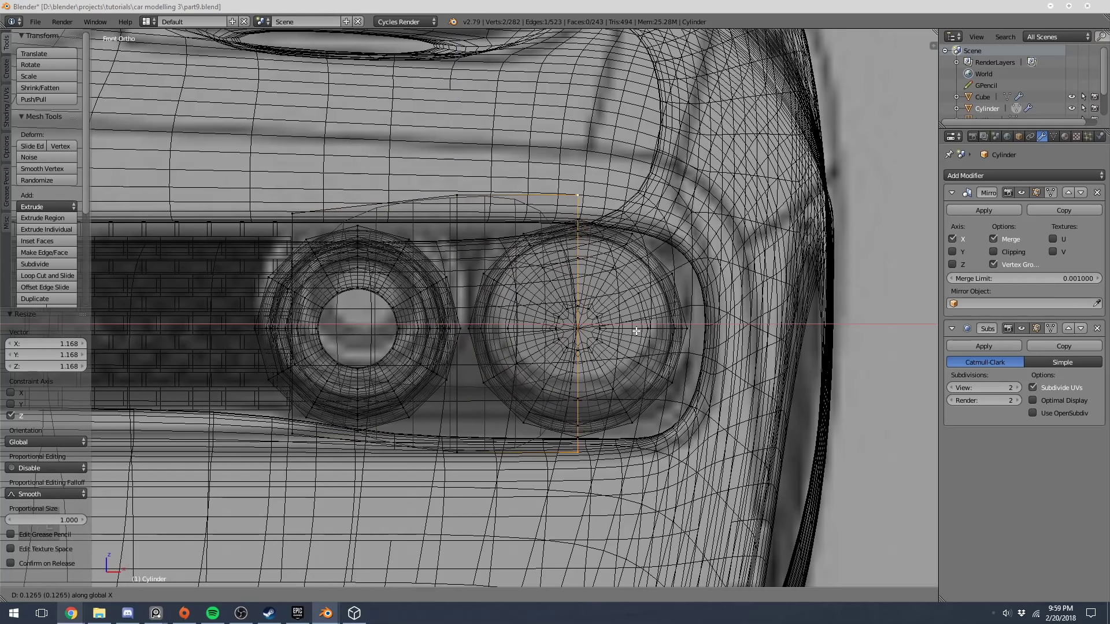
left_click(636, 331)
key("e")
key("x")
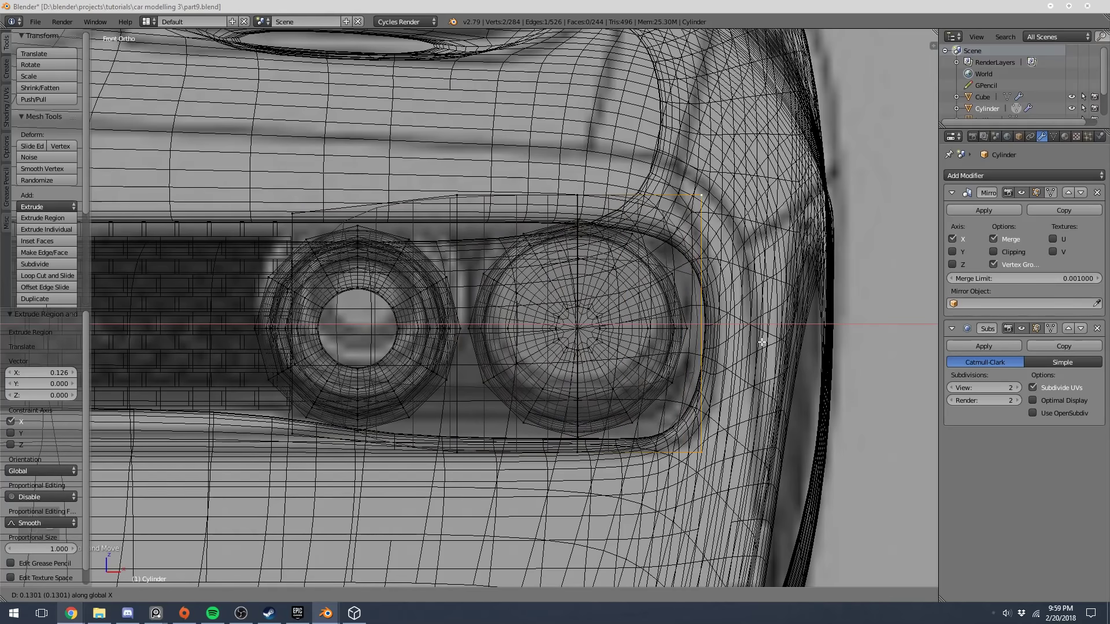
left_click(772, 344)
Select the whole linked strip and move it along Y by -2.976 and -0.112 to the headlights at the car's front
middle_click_drag(718, 307, 597, 320)
scroll(597, 319, "down", 4)
middle_click_drag(469, 283, 470, 283)
scroll(474, 284, "down", 2)
key("z")
scroll(479, 286, "down", 4)
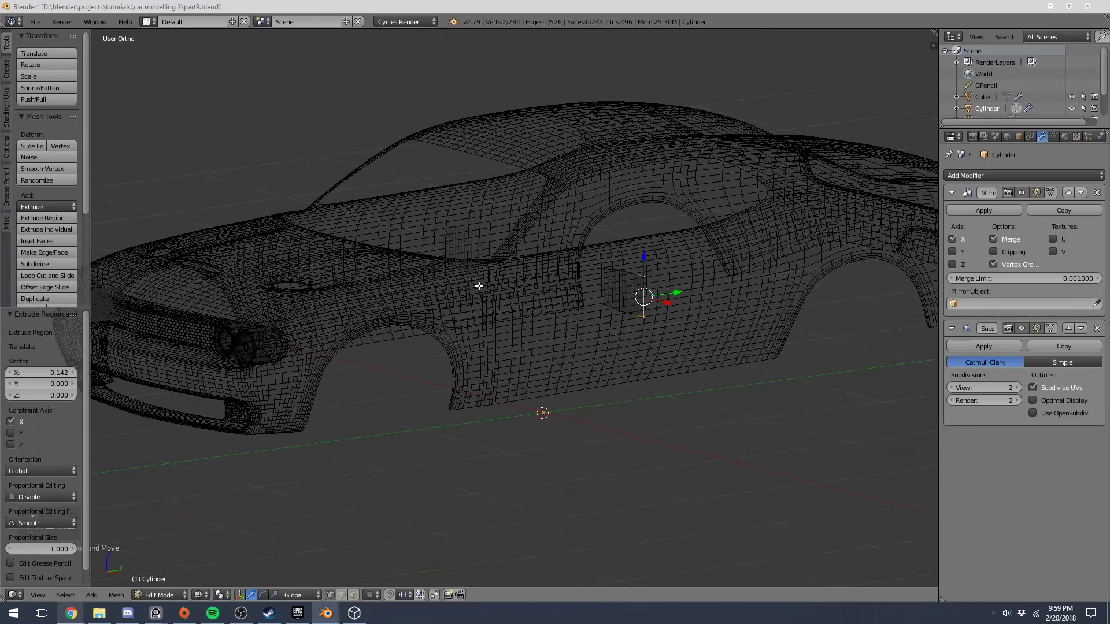
key("ctrl+l")
key("KP_3")
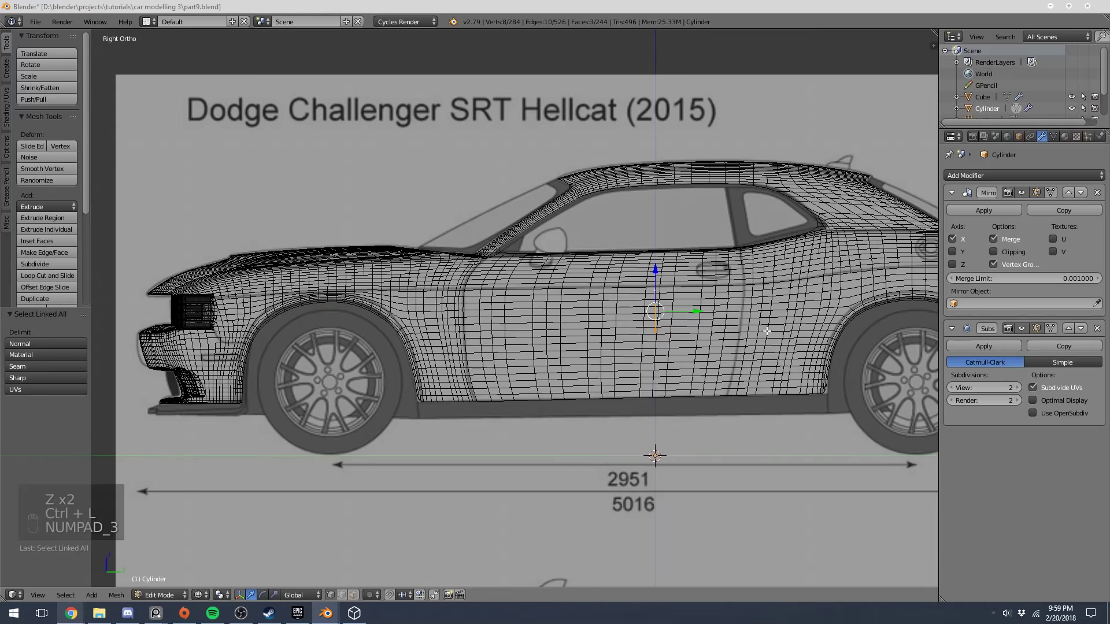
left_click_drag(695, 311, 239, 295)
middle_click_drag(289, 299, 688, 322, "shift")
scroll(506, 297, "up", 7)
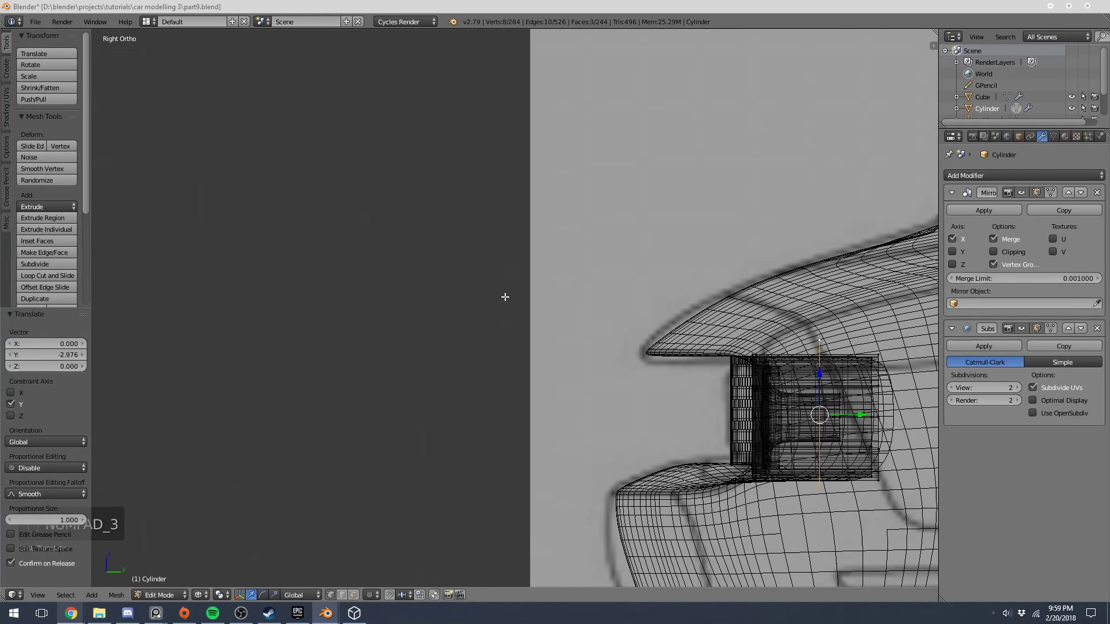
left_click_drag(855, 415, 794, 409)
Fine-tune the strip's Y position just behind the headlight rims in solid shading and leave Edit Mode
key("z")
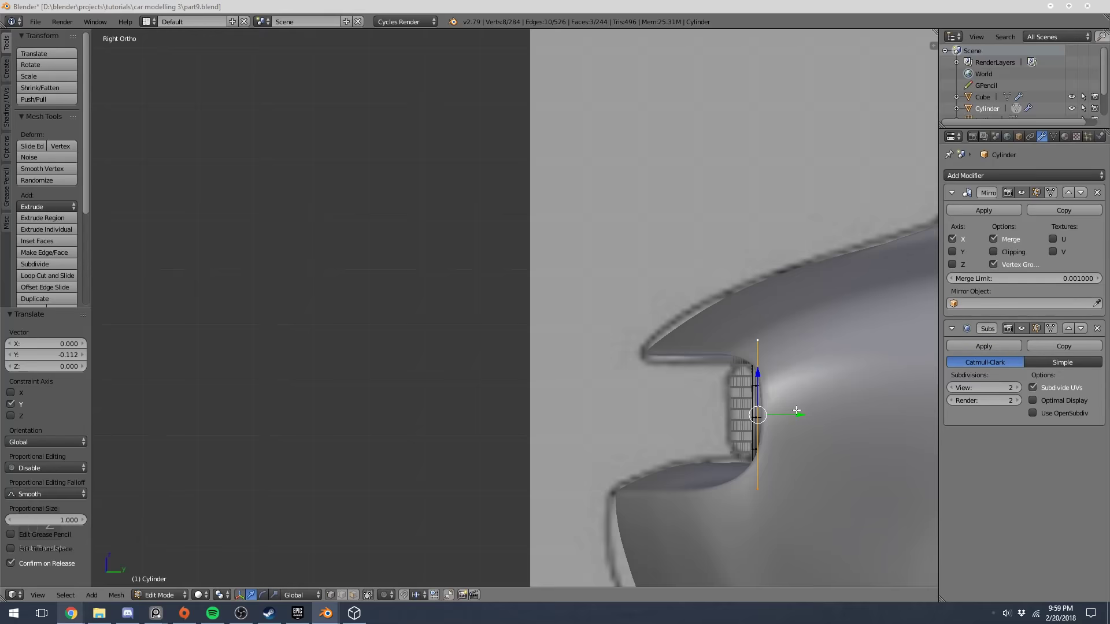
mouse_move(794, 410)
middle_mouse_down()
mouse_move(882, 425)
mouse_move(872, 453)
mouse_move(779, 329)
middle_mouse_up()
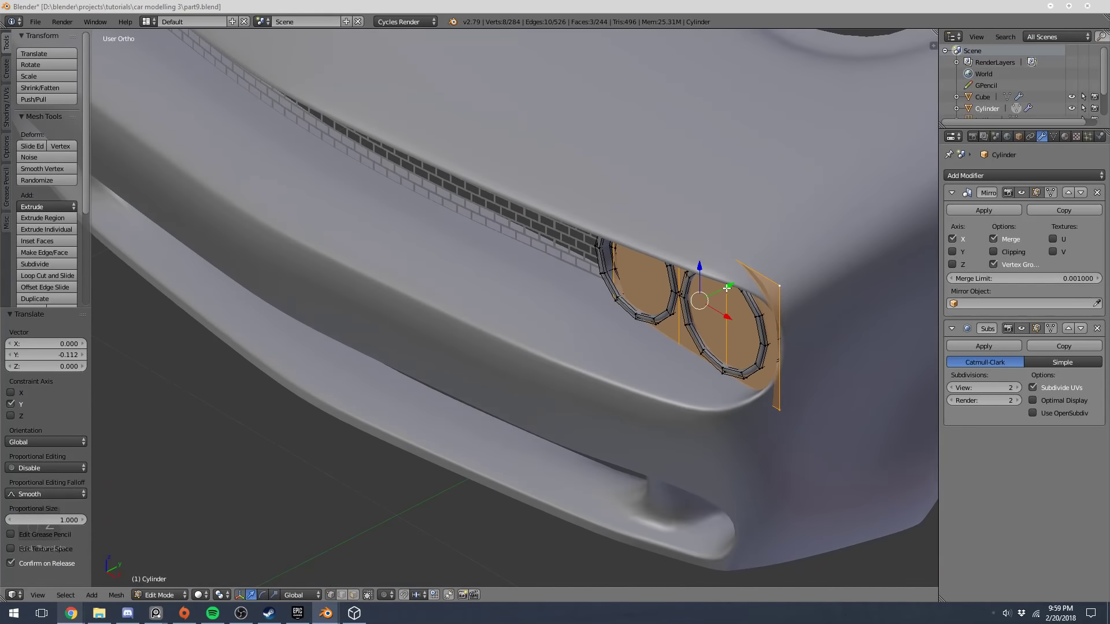
left_click_drag(727, 288, 750, 283)
key("Tab")
Try hiding the car body to inspect the strip behind the headlights, and undo the hiding
middle_click_drag(810, 287, 879, 244)
middle_click_drag(602, 333, 470, 300)
right_click(480, 373)
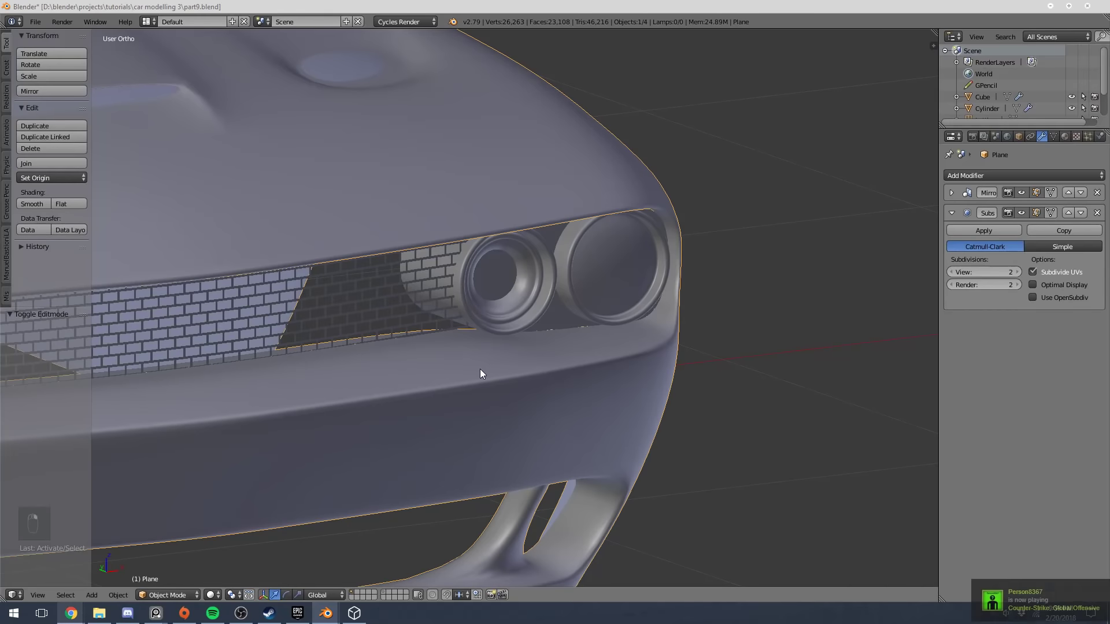
key("h")
middle_click_drag(479, 373, 644, 310)
key("z")
key("ctrl+z")
key("z")
scroll(635, 309, "down", 3)
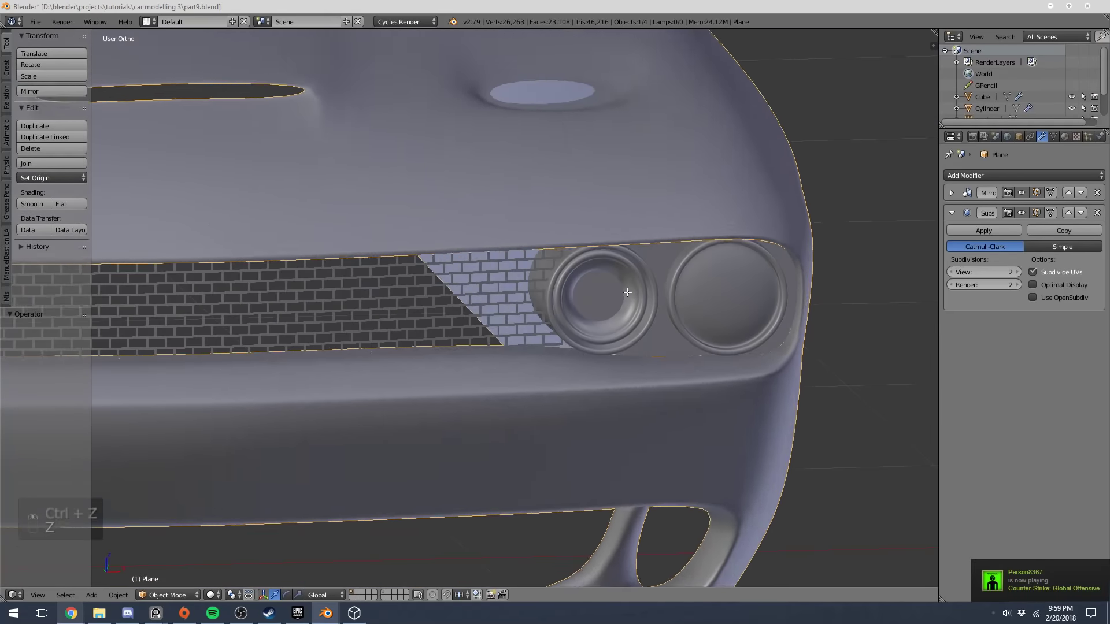
Deselect everything and examine the car's front from several angles in rendered shading
key("Tab")
key("z")
key("Tab")
key("z")
scroll(614, 316, "down", 3)
key("a")
middle_click_drag(618, 313, 580, 304)
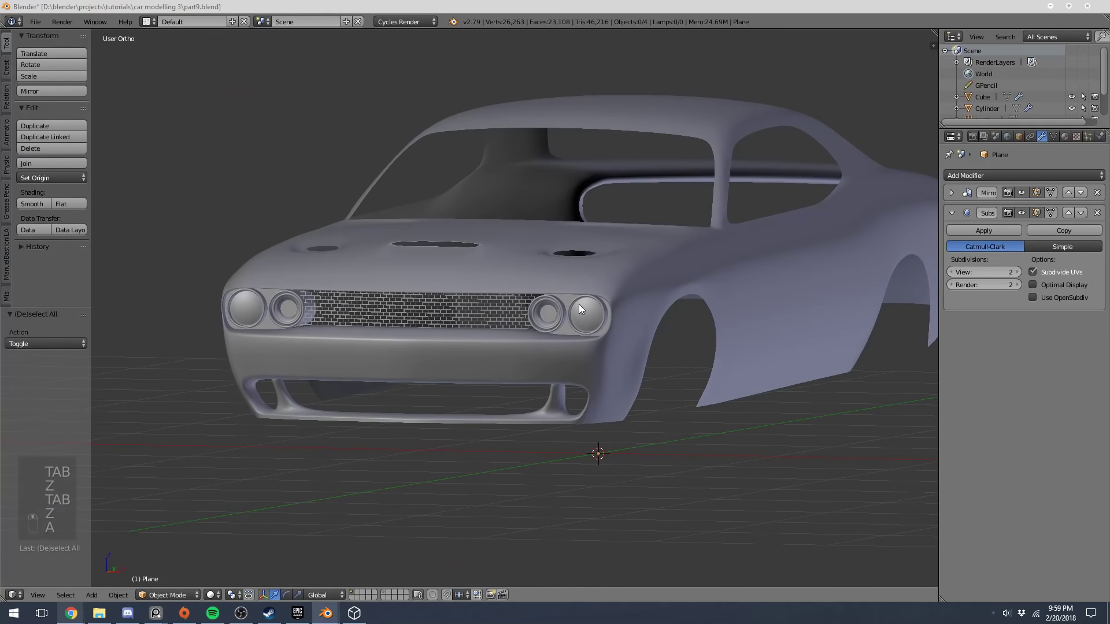
key("shift+z")
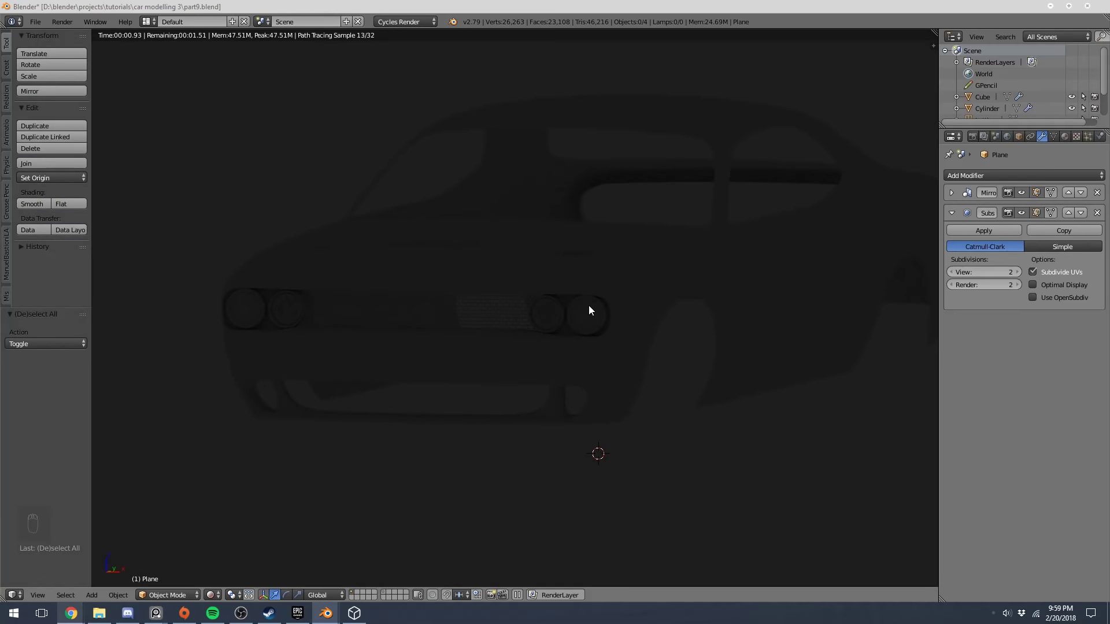
middle_click_drag(588, 305, 644, 311)
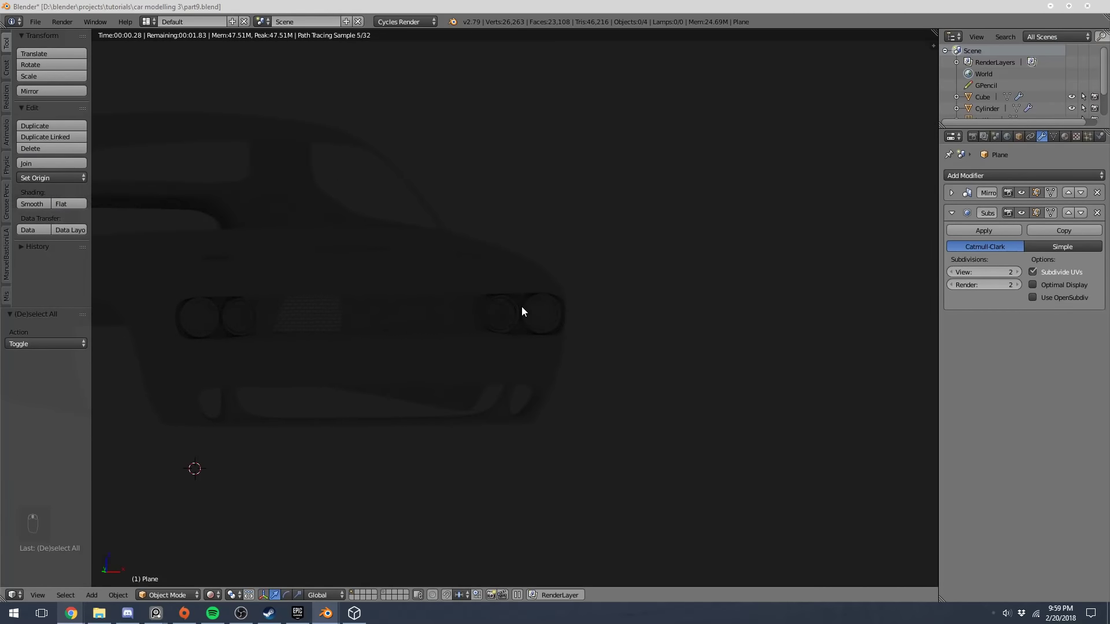
middle_click_drag(561, 308, 639, 314)
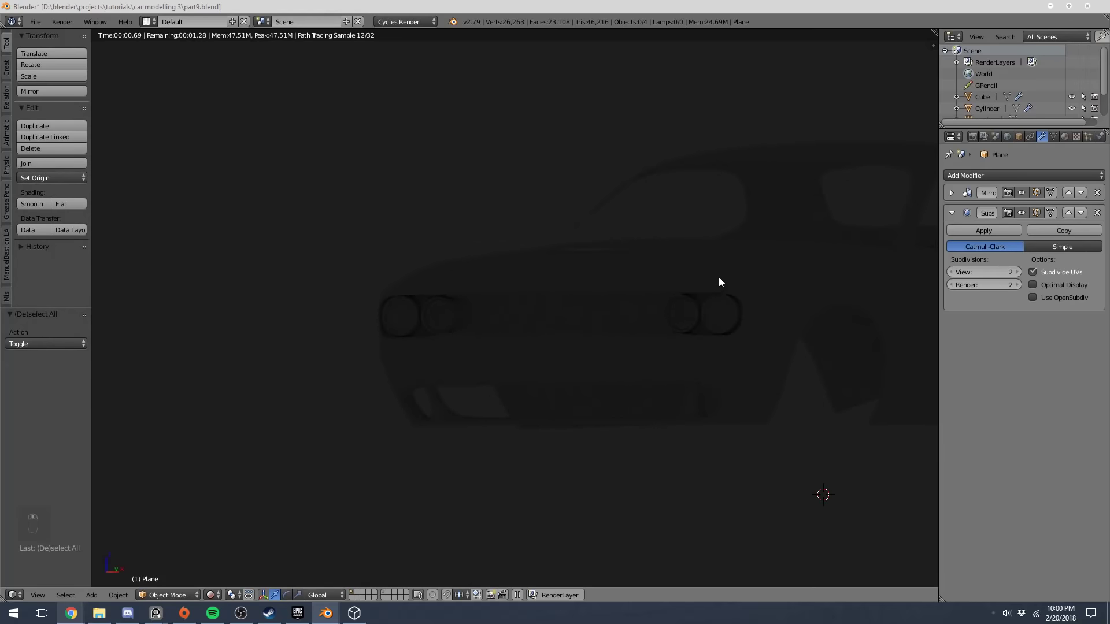
key("shift+z")
mouse_move(723, 275)
middle_mouse_down()
mouse_move(607, 241)
mouse_move(647, 263)
mouse_move(651, 283)
middle_mouse_up()
scroll(652, 283, "up", 2)
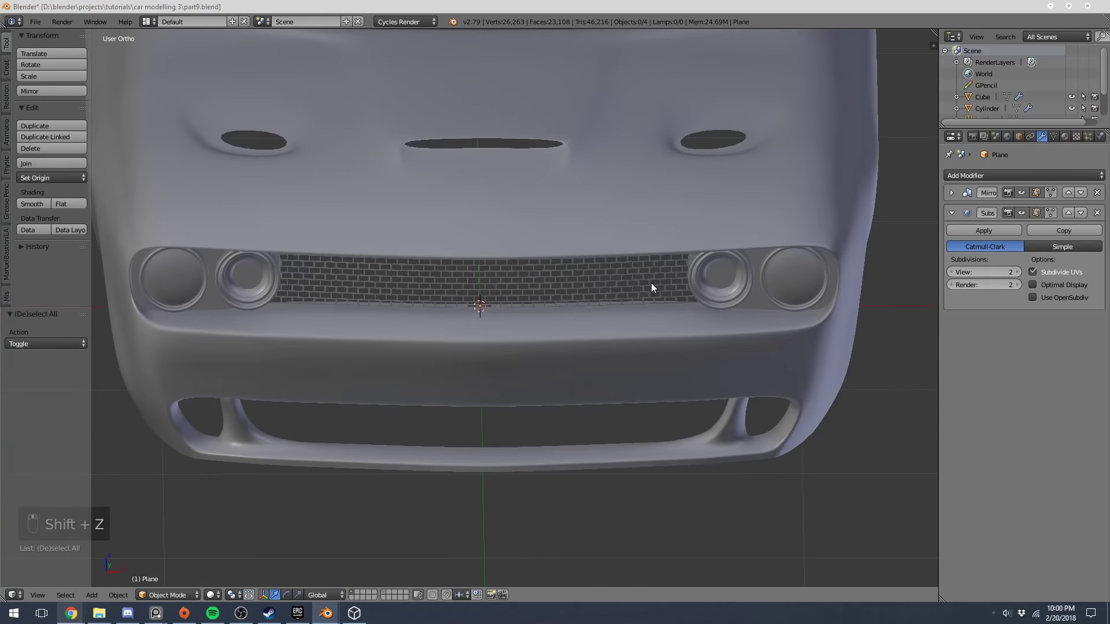
Hide the tool shelf and check the grille and headlights up close in rendered shading
key("Tab")
key("Tab")
scroll(567, 317, "down", 5)
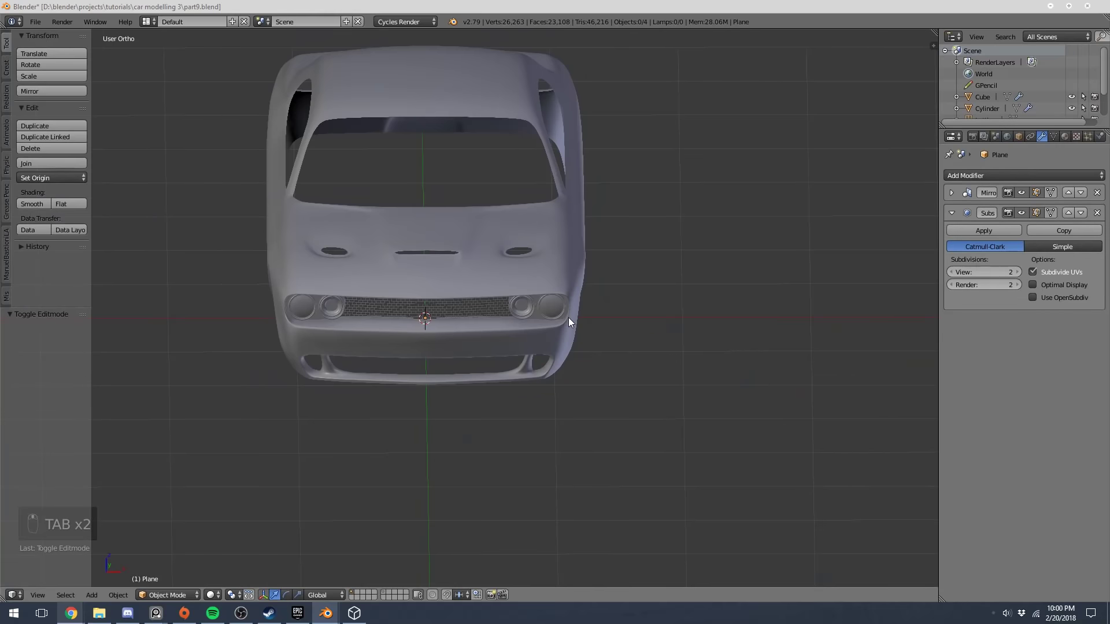
key("shift+z")
mouse_move(567, 317)
middle_mouse_down()
mouse_move(561, 288)
mouse_move(575, 314)
middle_mouse_up()
key("t")
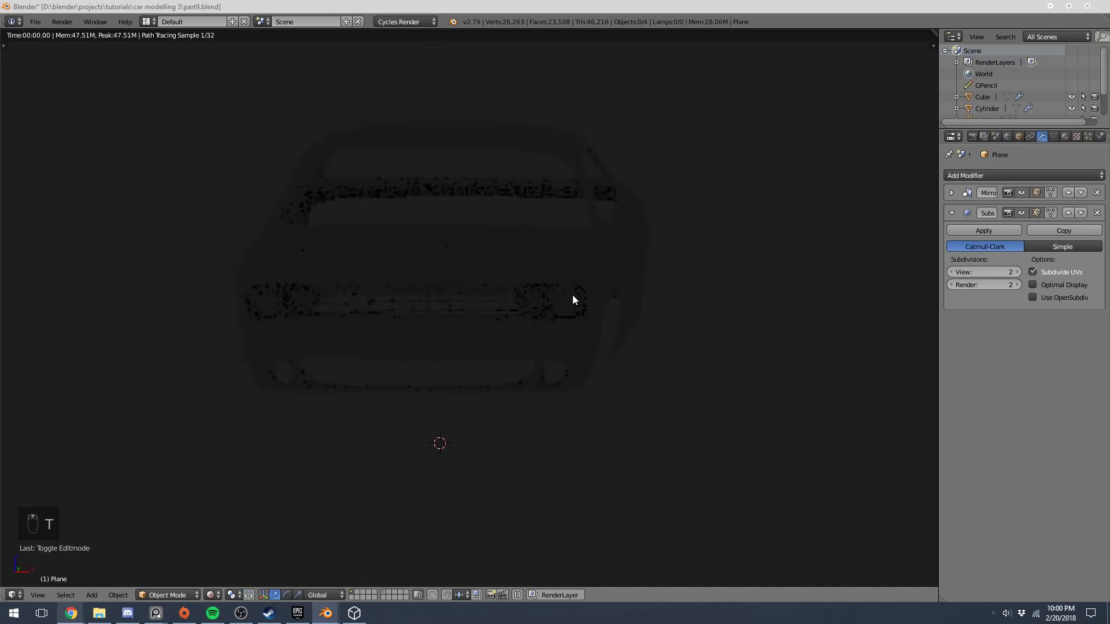
scroll(573, 297, "up", 5)
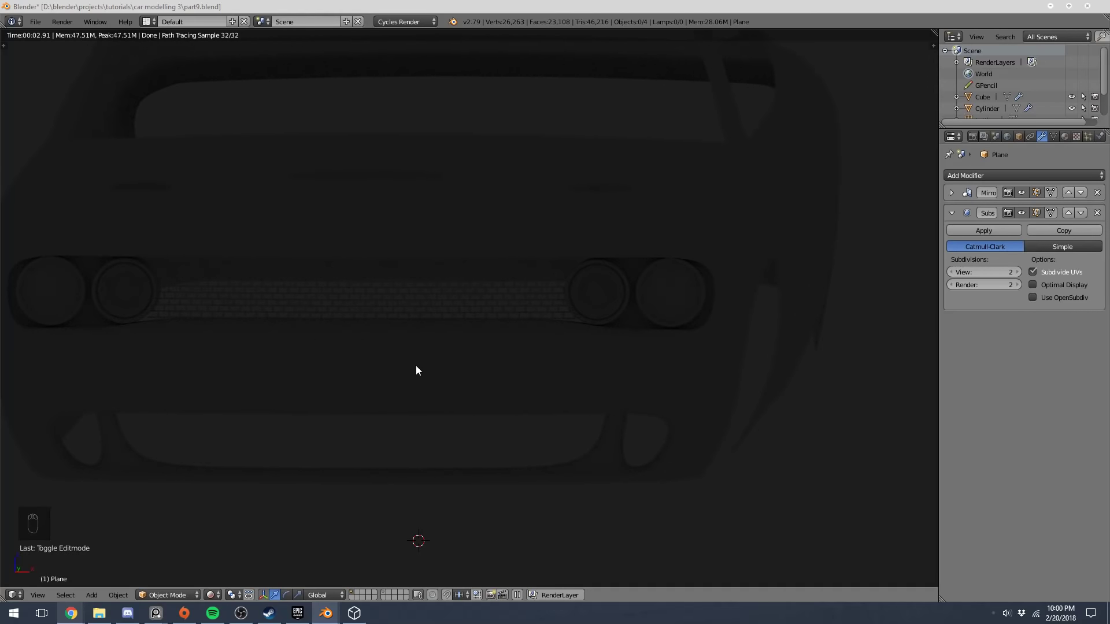
key("shift+z")
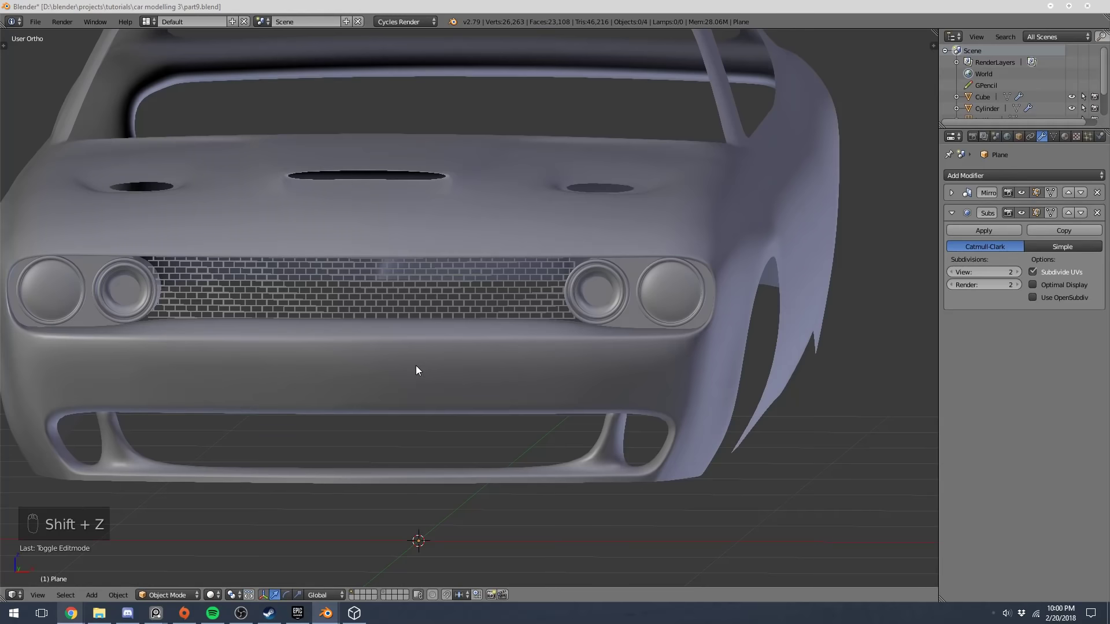
Select the headlight object and open it in Edit Mode with wireframe display
key("Tab")
key("z")
key("Tab")
right_click(613, 309)
key("Tab")
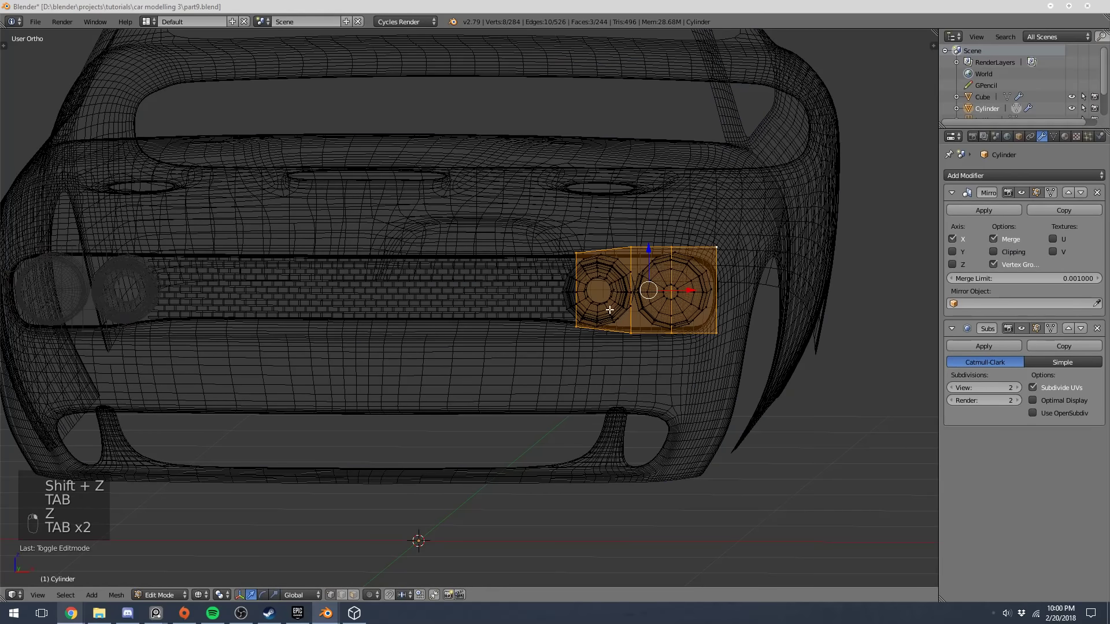
Select only the strip's vertical edge nearest the grille and scale it along Z in front view
key("a")
key("a")
key("a")
right_click(577, 250)
right_click(577, 327, "shift")
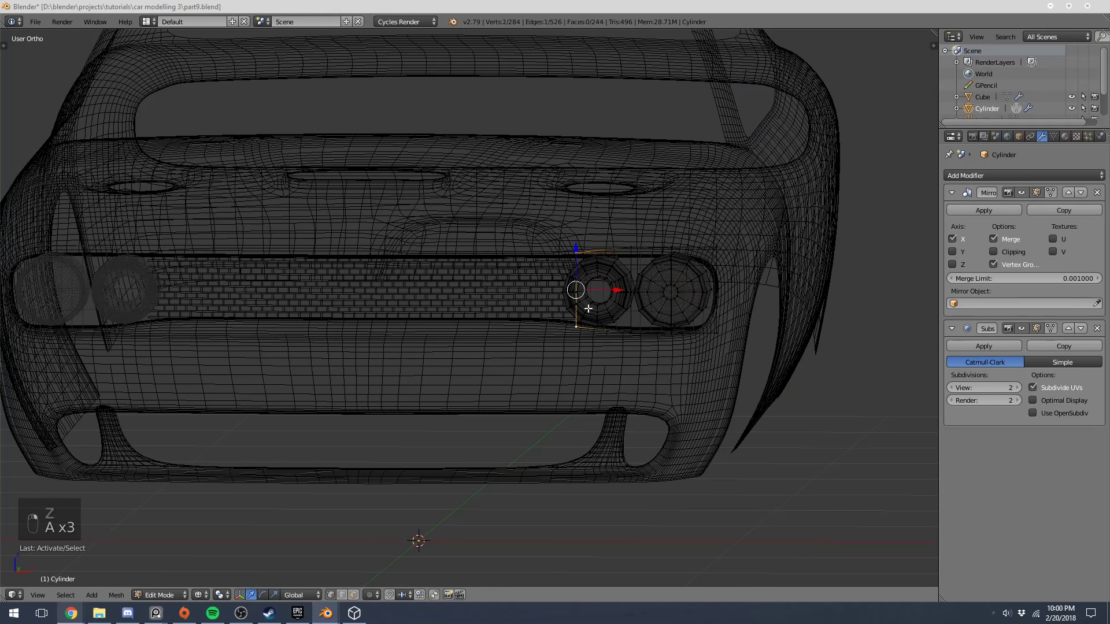
key("KP_3")
key("KP_1")
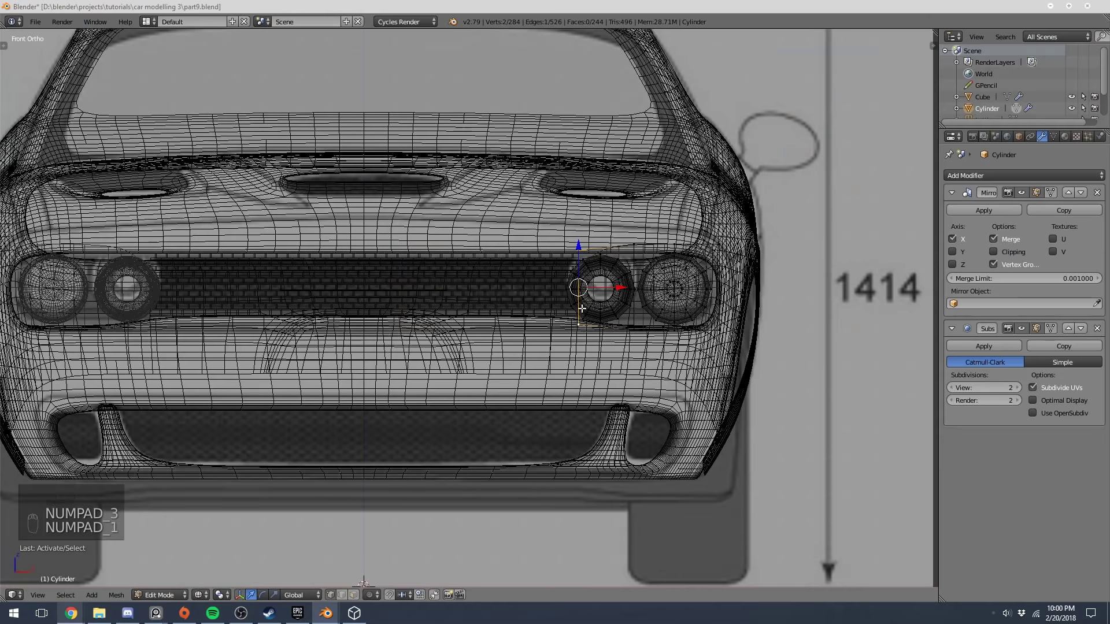
key("s")
key("z")
left_click(704, 335)
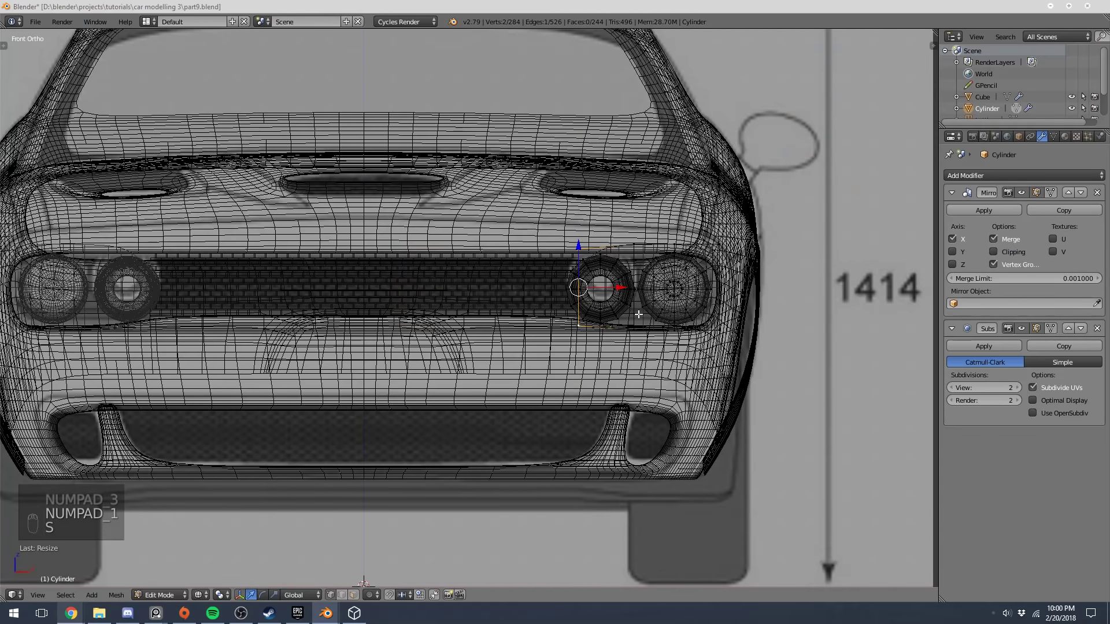
Extrude the strip's inner edge along X to the car's centre line behind the grille, with mirror clipping enabled
scroll(704, 335, "up", 4)
key("z")
key("e")
right_click(756, 261)
left_click_drag(741, 265, 379, 285)
scroll(523, 268, "down", 5)
middle_click_drag(379, 284, 349, 318)
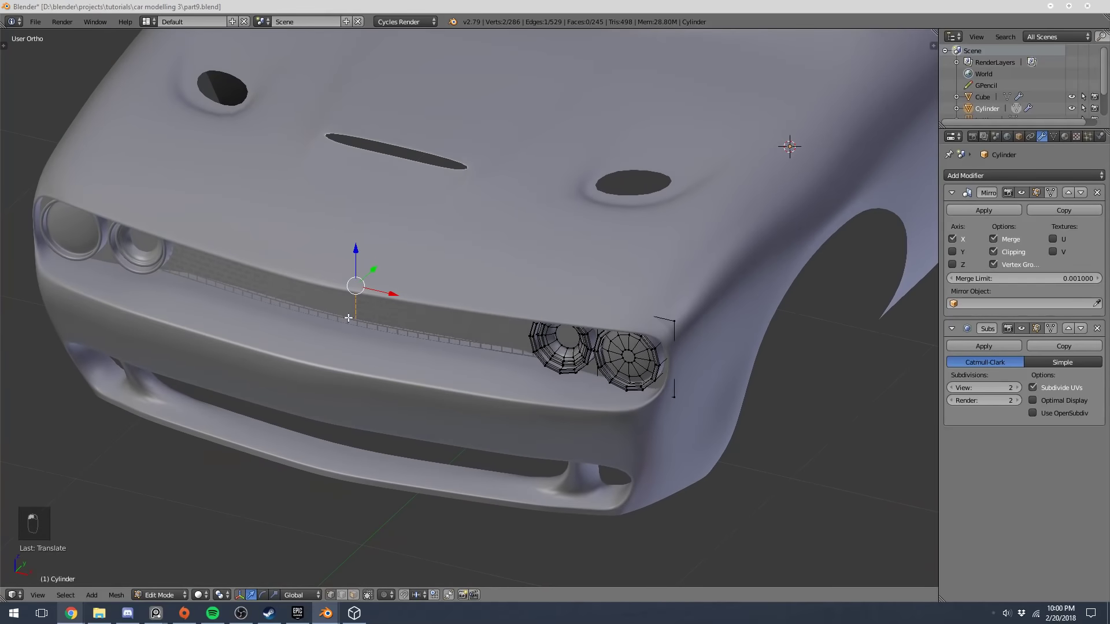
Leave Edit Mode, deselect everything and examine the backed grille and headlights in rendered shading
key("Tab")
scroll(401, 288, "down", 3)
middle_click_drag(495, 292, 543, 259)
key("a")
key("a")
key("shift+z")
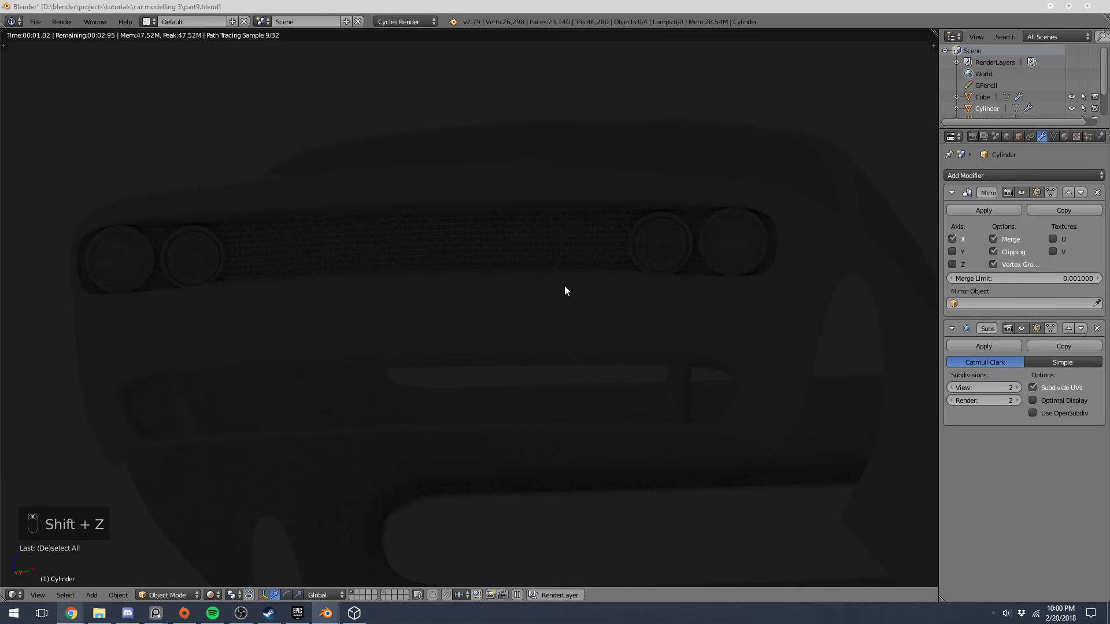
middle_click_drag(535, 281, 489, 296)
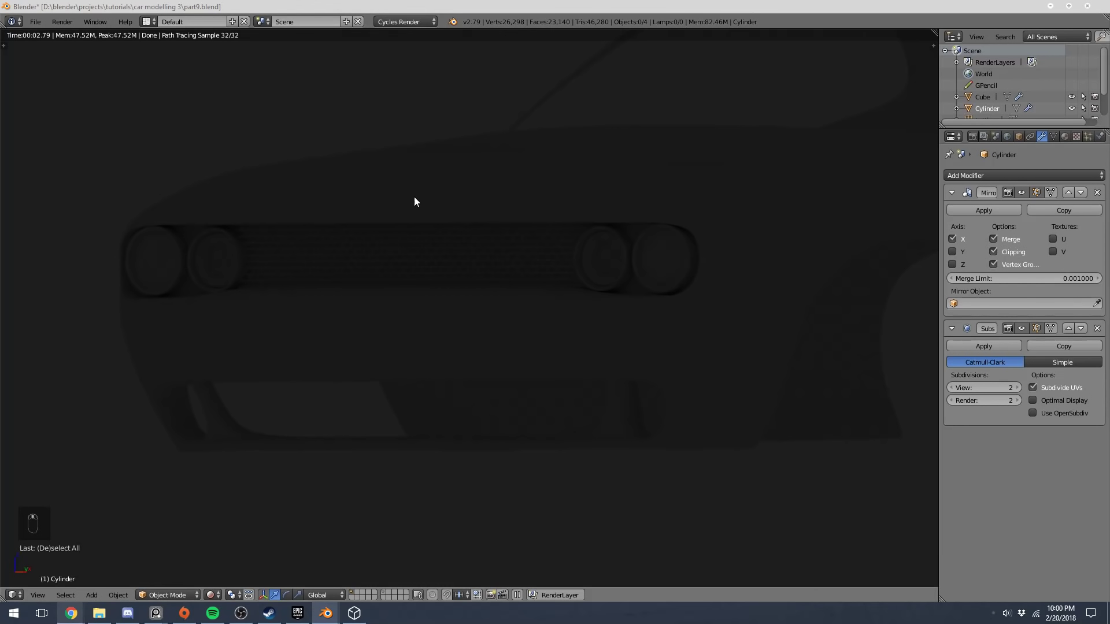
middle_click_drag(414, 197, 393, 281)
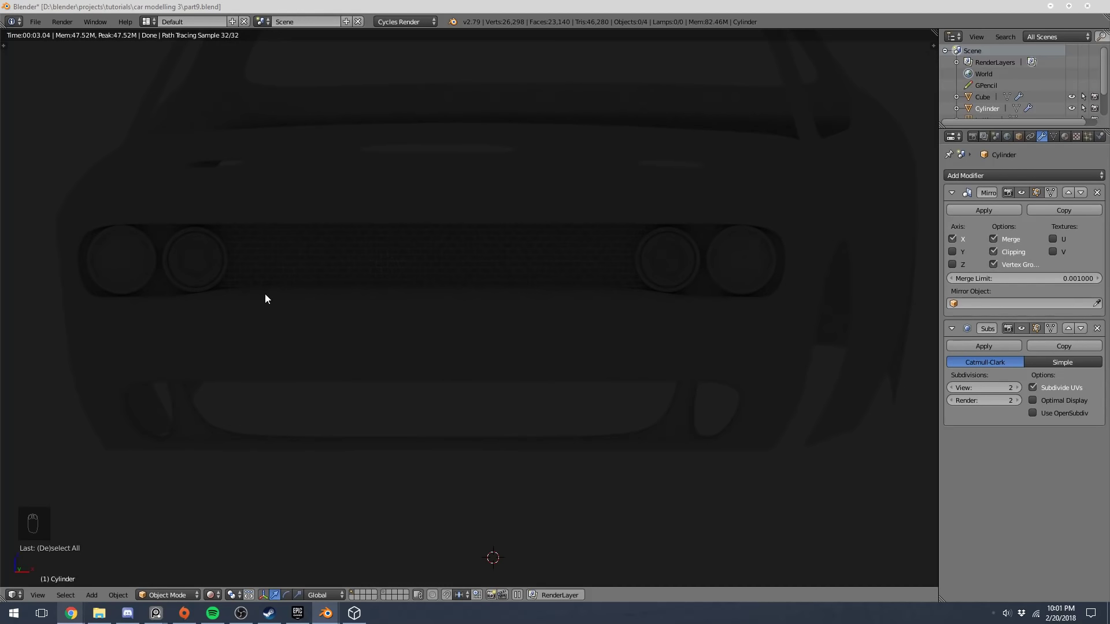
scroll(579, 261, "down", 1)
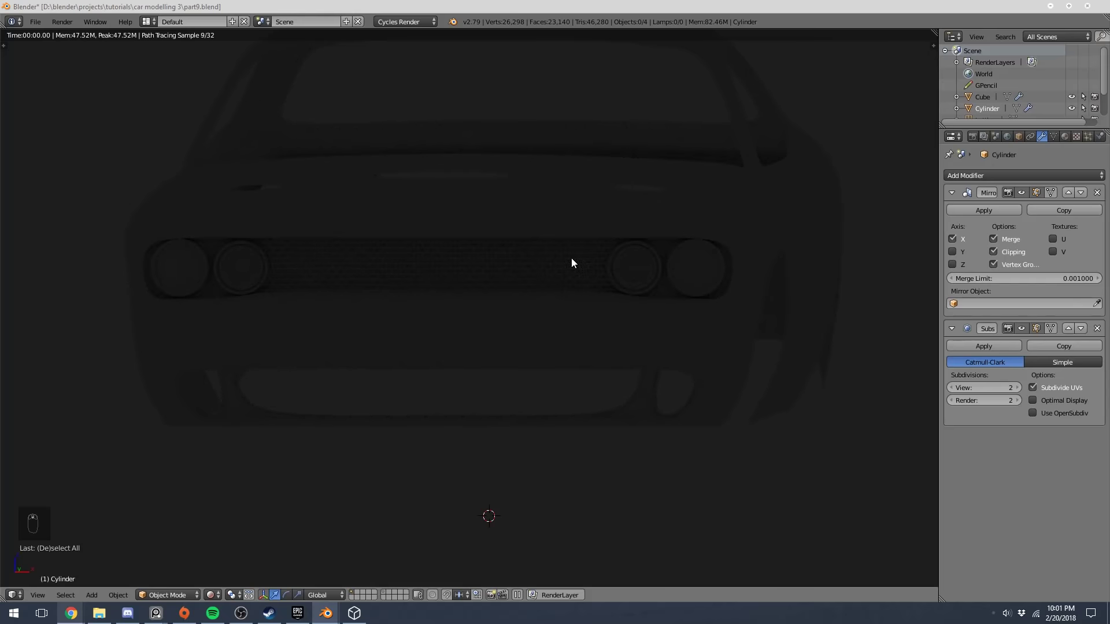
Return to solid front view and select only the outer +X headlight's linked geometry in Edit Mode
key("KP_1")
key("shift+z")
scroll(585, 266, "up", 3)
key("Tab")
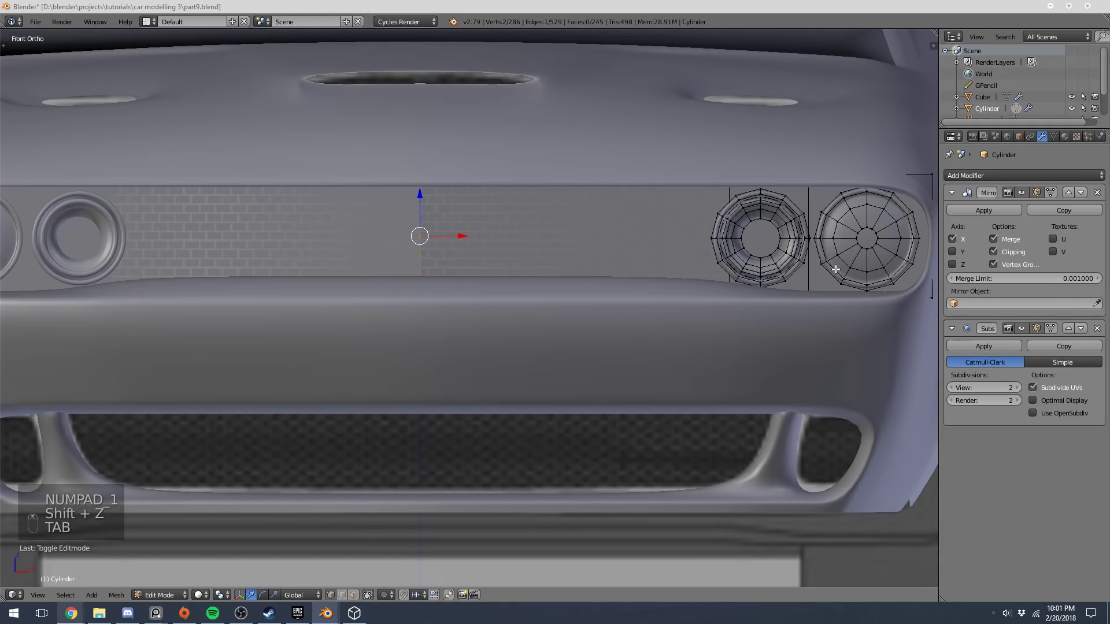
middle_click_drag(849, 261, 736, 304, "shift")
key("a")
key("a")
key("l")
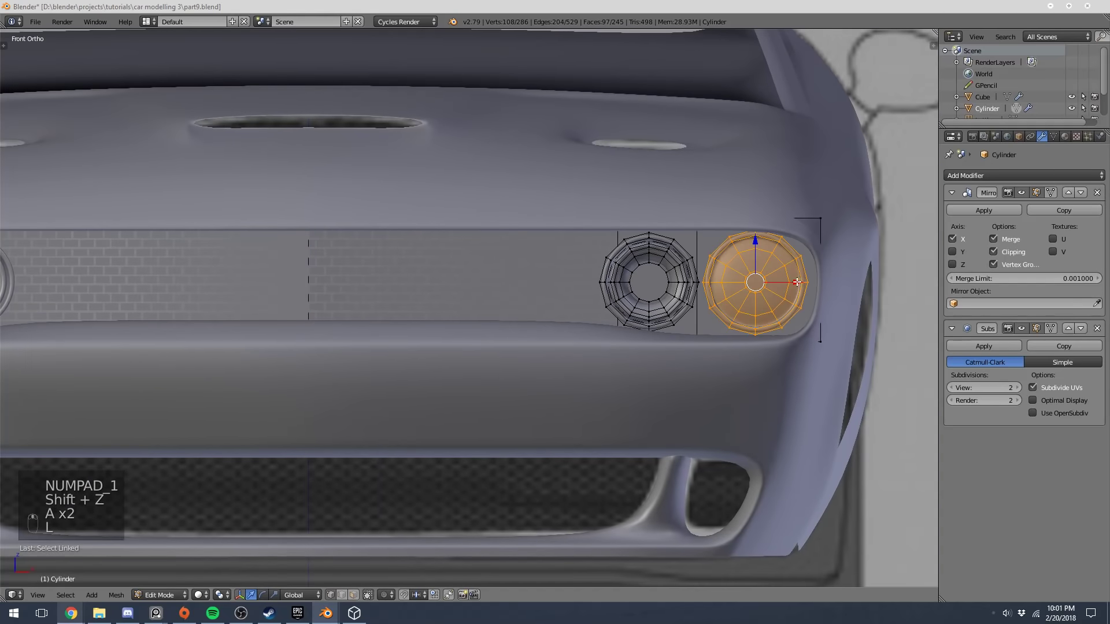
Try moving the selected outer headlight slightly along X, and undo the movement
key("z")
left_click_drag(797, 282, 806, 284)
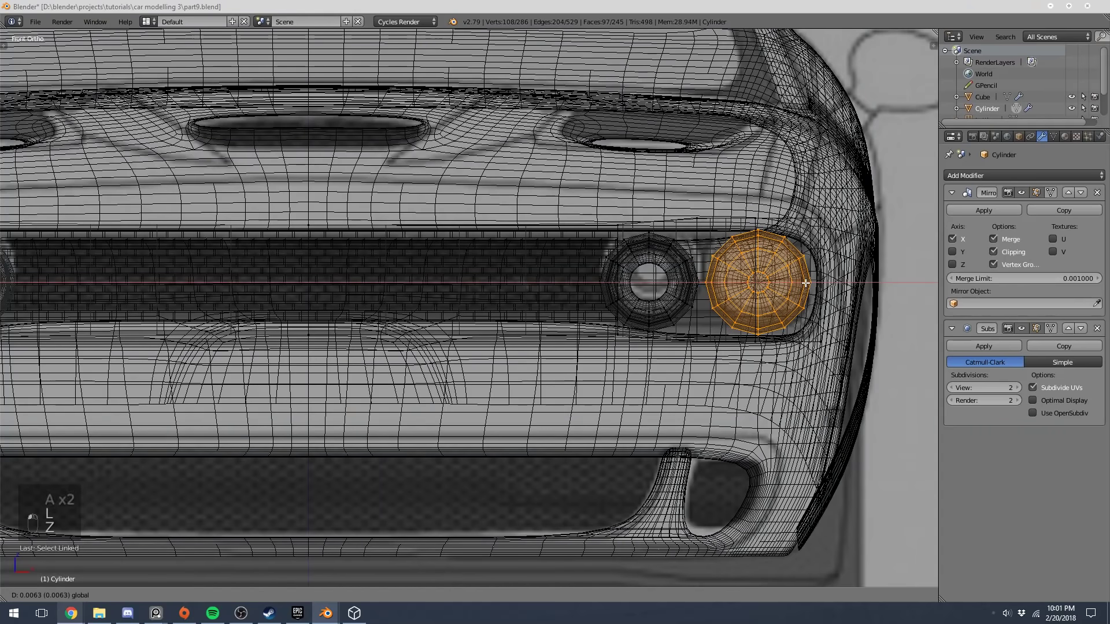
key("ctrl+z")
key("z")
key("g")
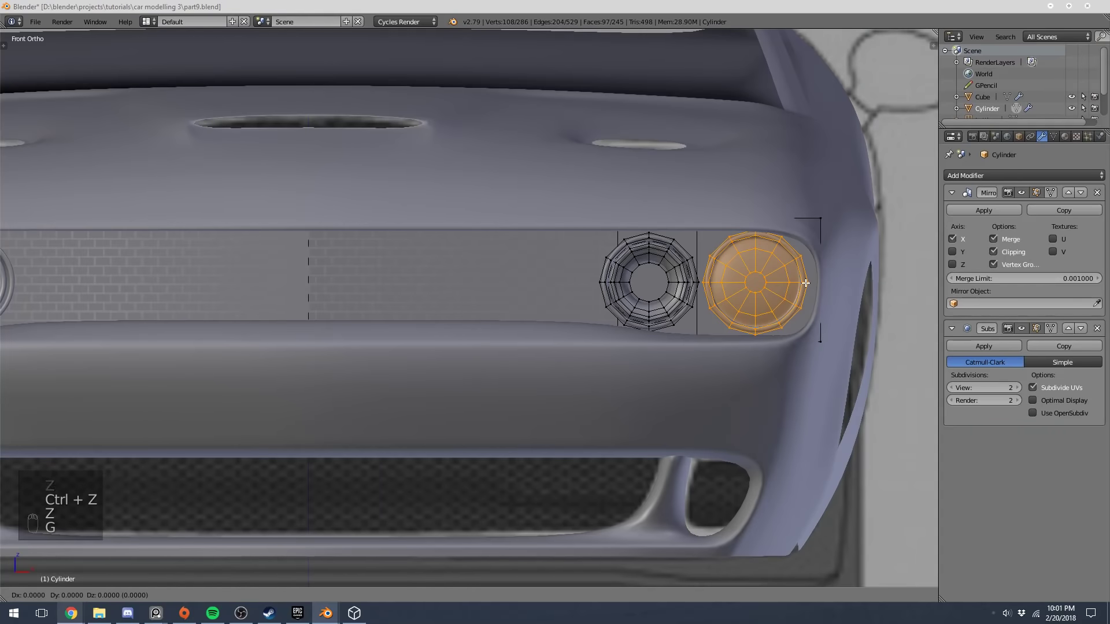
left_click(806, 283)
key("ctrl+z")
Select the linked geometry of both +X headlights and raise them about 0.02 along Z in front view
key("l")
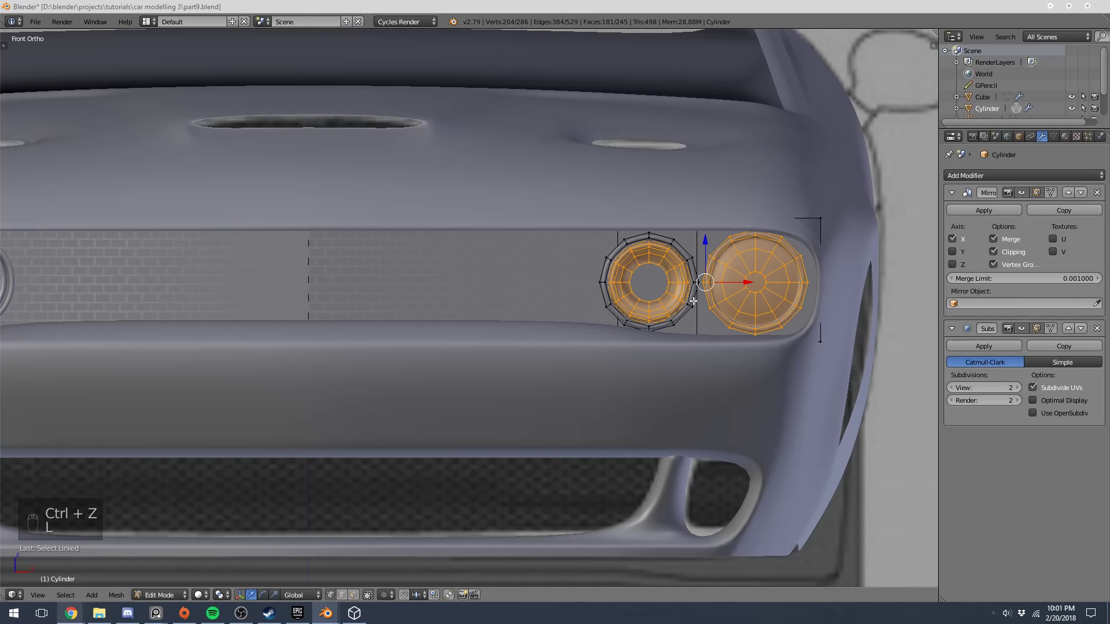
key("l")
key("z")
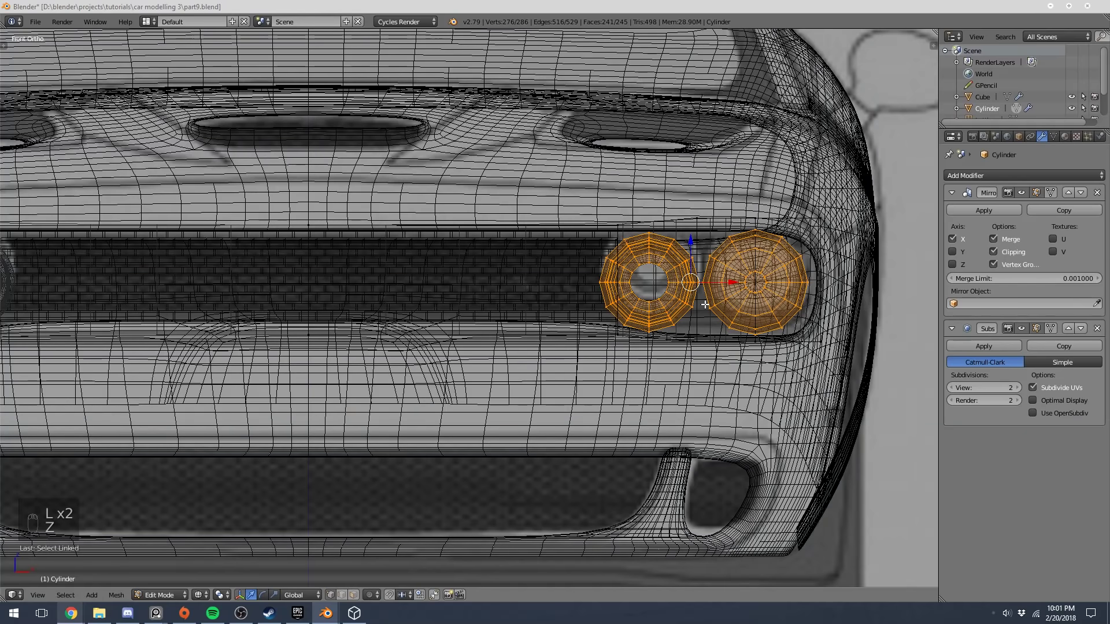
key("g")
left_click(707, 286)
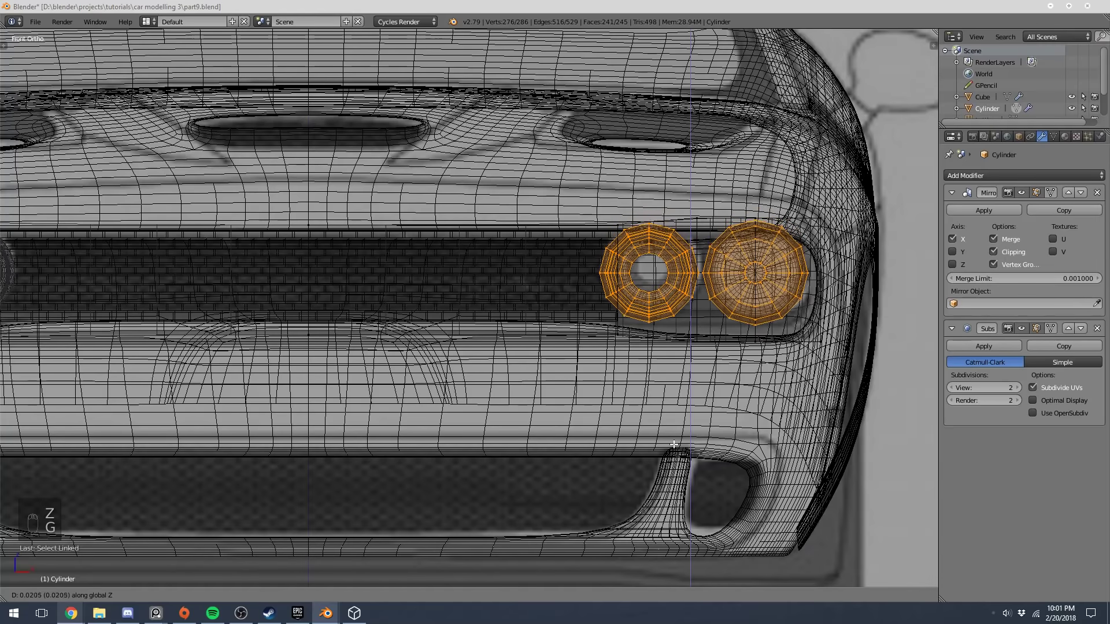
key("z")
key("Tab")
Examine the headlight placement from the front and at an angle in rendered and solid shading
scroll(672, 409, "down", 10)
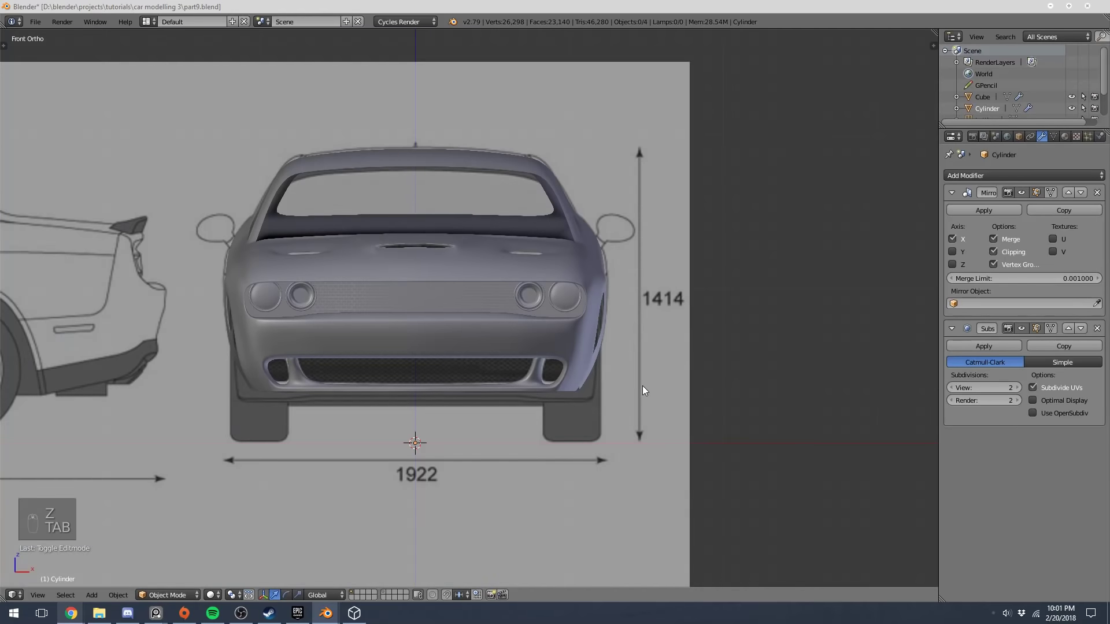
middle_click_drag(643, 386, 694, 395)
key("shift+z")
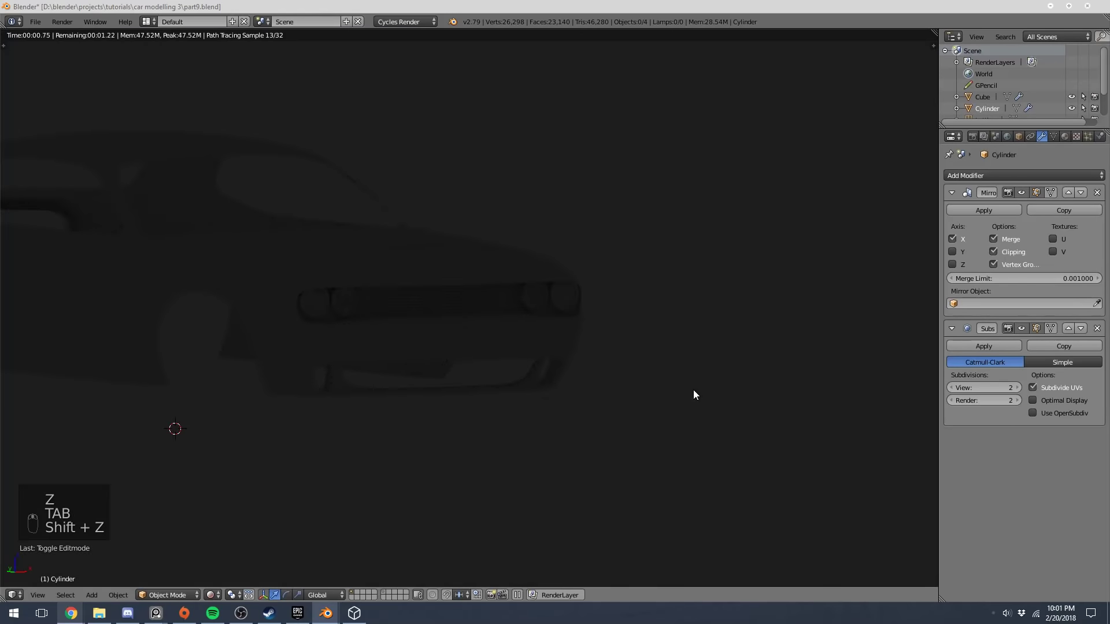
key("KP_1")
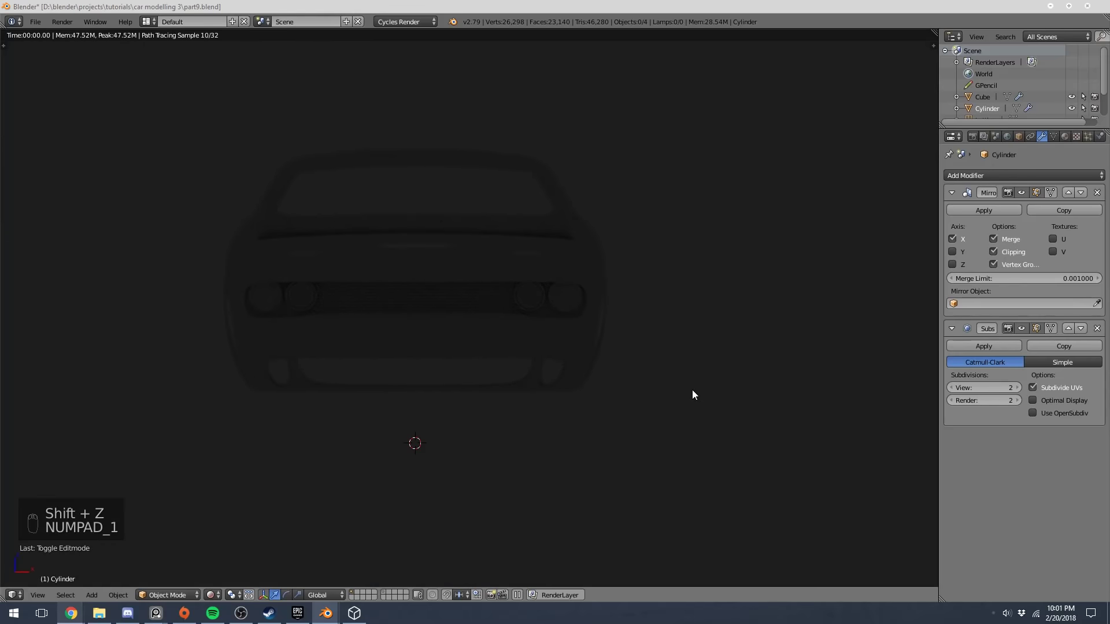
key("shift+z")
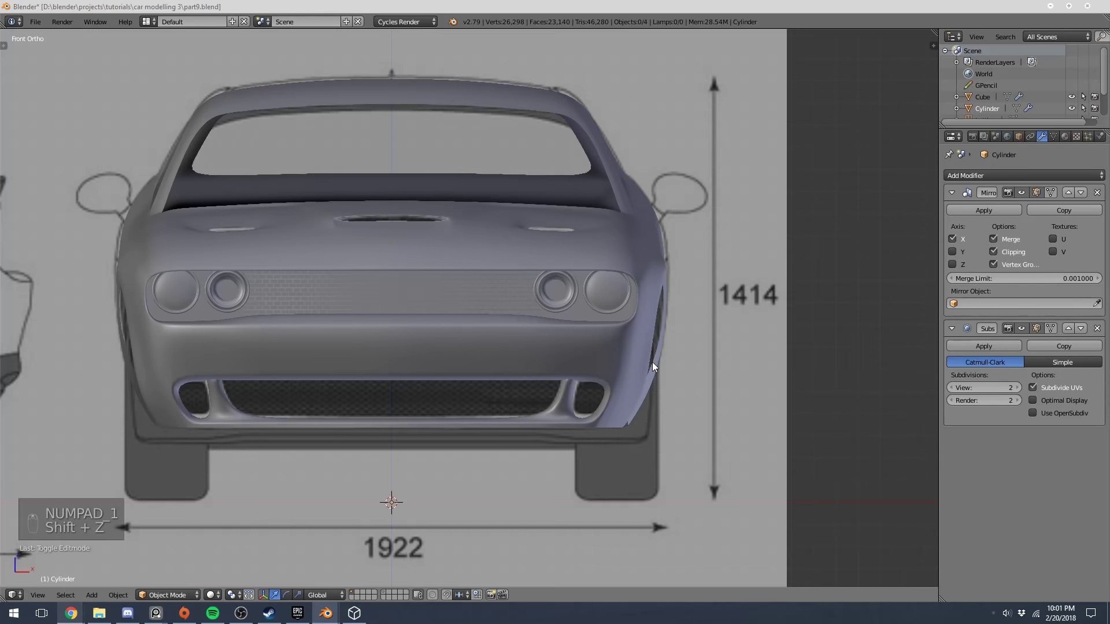
key("Tab")
key("Tab")
mouse_move(639, 355)
middle_mouse_down()
mouse_move(689, 369)
mouse_move(644, 370)
middle_mouse_up()
scroll(644, 370, "up", 5)
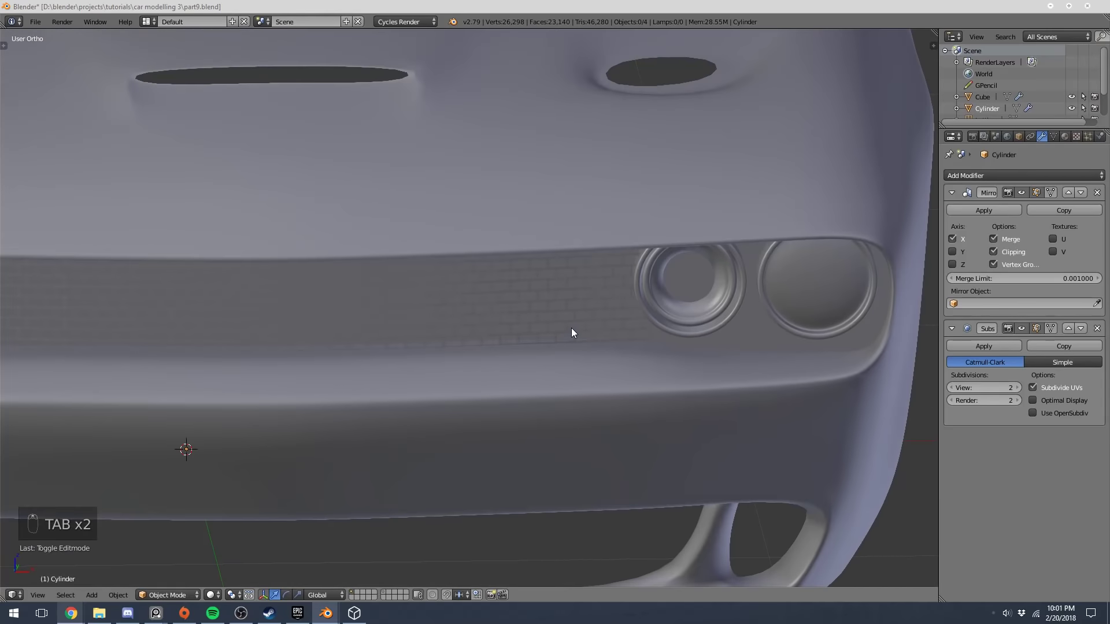
Try adding a vertical loop cut to the car body's front bumper below the grille, and undo it
key("KP_1")
key("Tab")
key("z")
key("Tab")
right_click(559, 331)
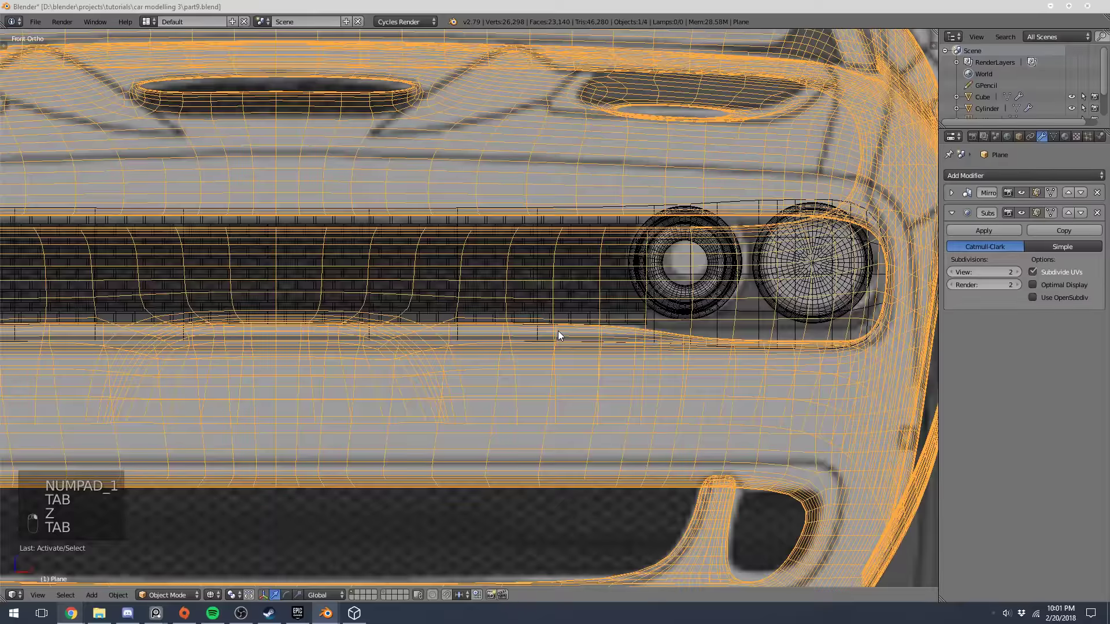
key("Tab")
key("z")
key("a")
key("a")
key("ctrl+r")
left_click(585, 341)
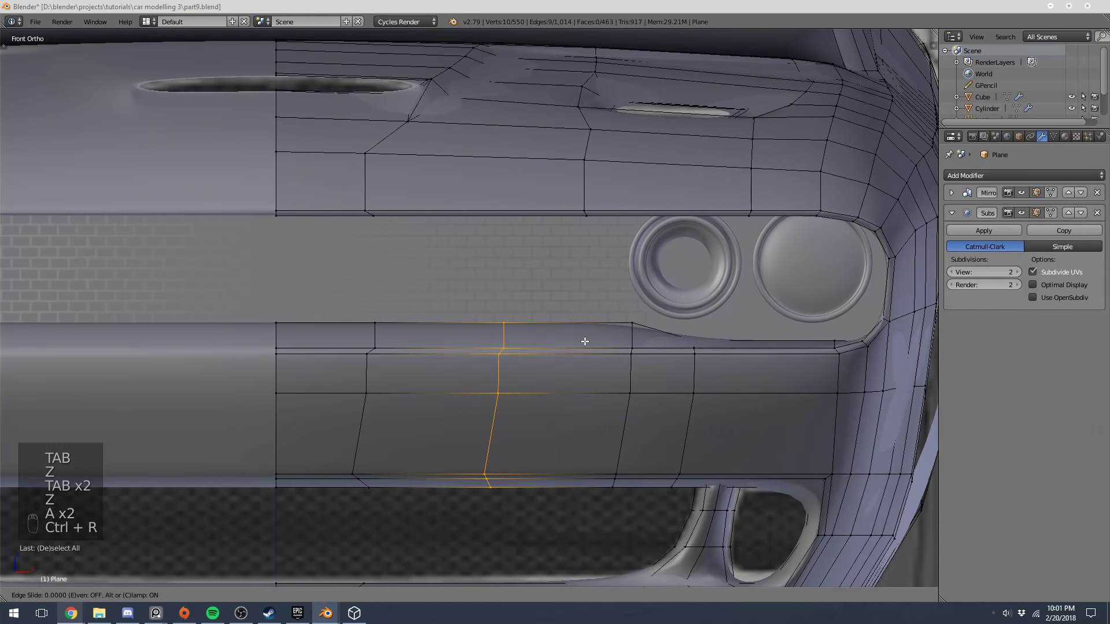
key("ctrl+z")
key("Tab")
Lower both +X headlights slightly along Z within the grille opening, using the wireframe as a guide
scroll(588, 346, "down", 6)
scroll(585, 341, "up", 3)
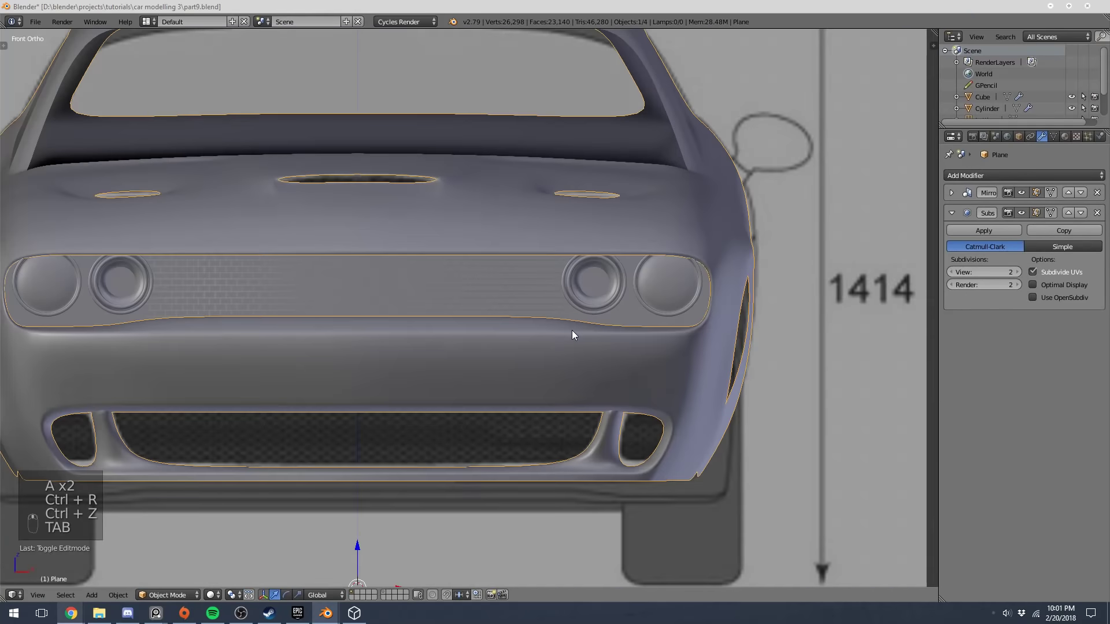
right_click(599, 306)
key("Tab")
key("g")
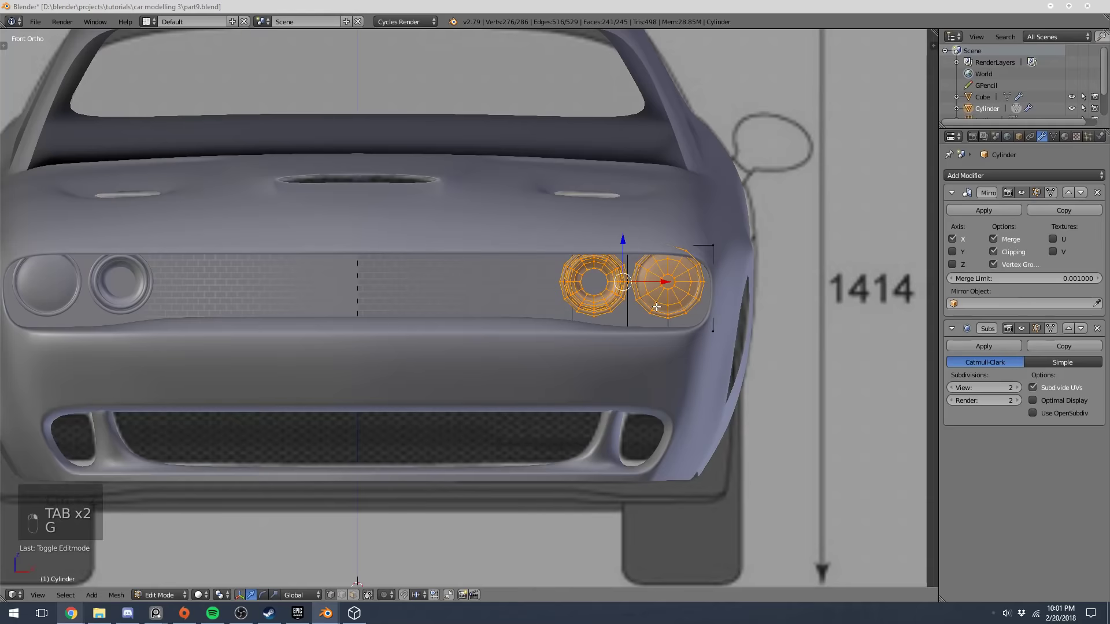
left_click(657, 307)
key("z")
key("g")
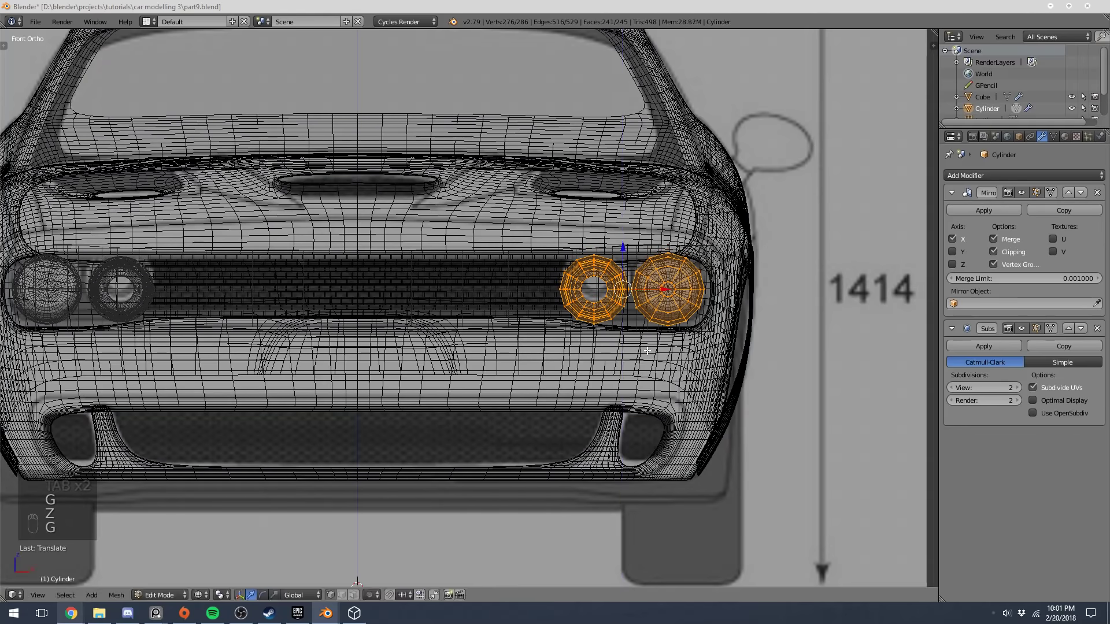
left_click(647, 351)
key("z")
key("Tab")
Save the scene over the existing part9.blend file
scroll(643, 335, "down", 6)
key("ctrl+s")
left_click(636, 332)
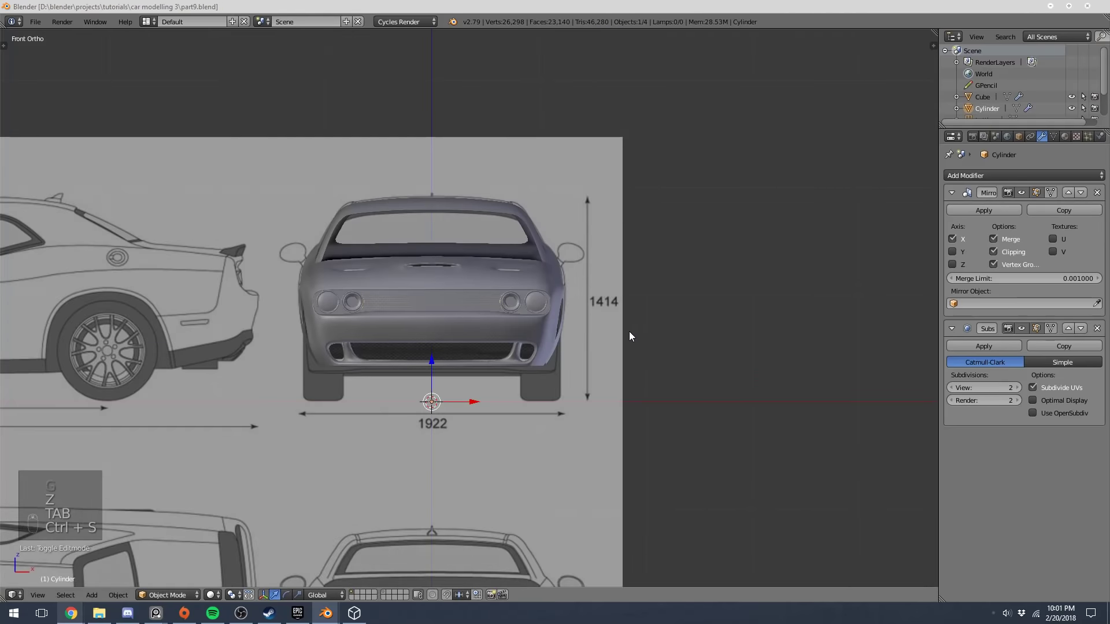
Preview the front end in rendered shading and inspect the render engine options and scene render settings
key("shift+z")
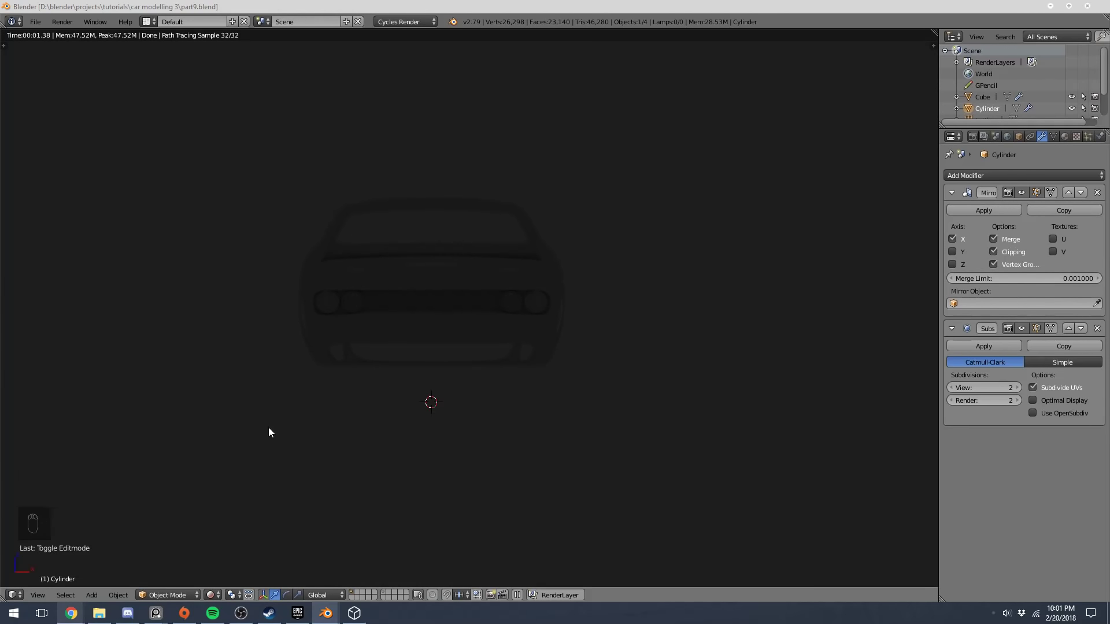
mouse_move(213, 613)
left_click(217, 596)
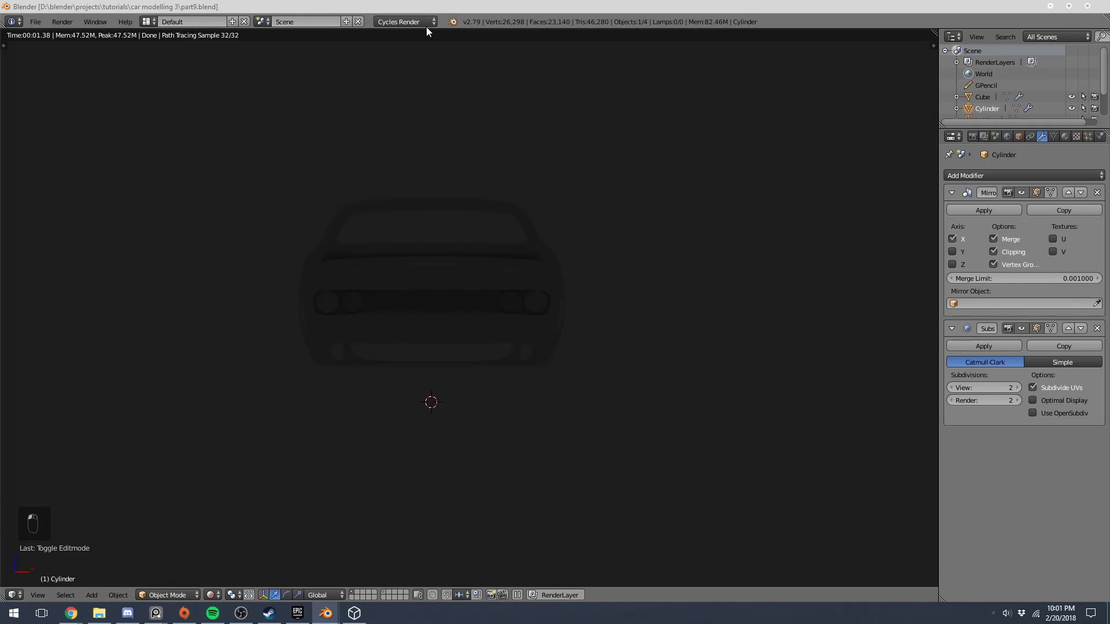
left_click(404, 23)
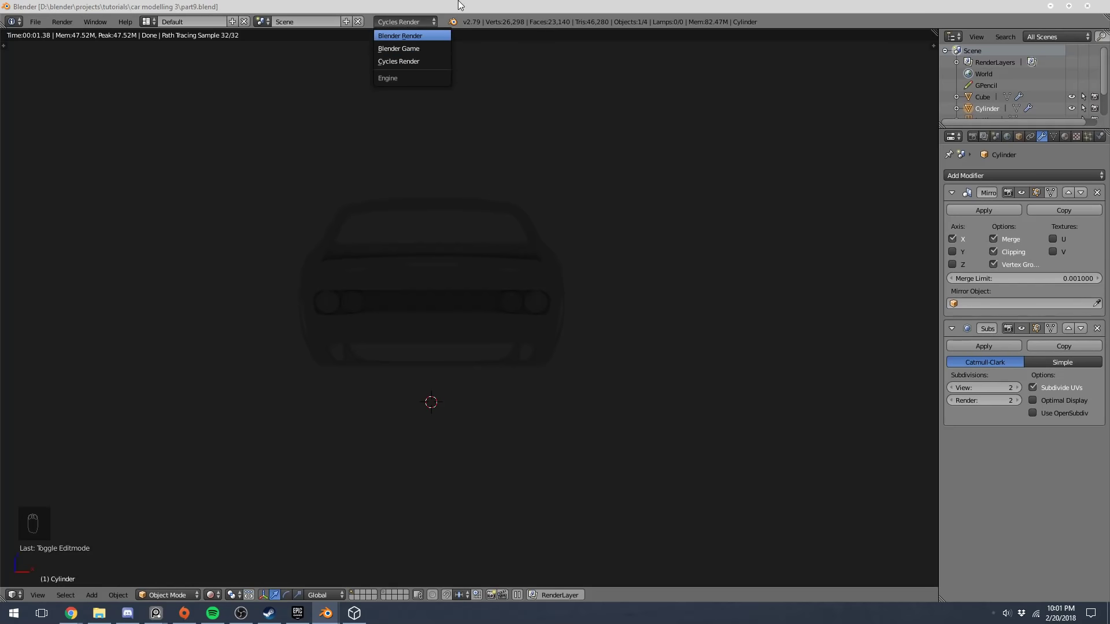
scroll(366, 341, "up", 4)
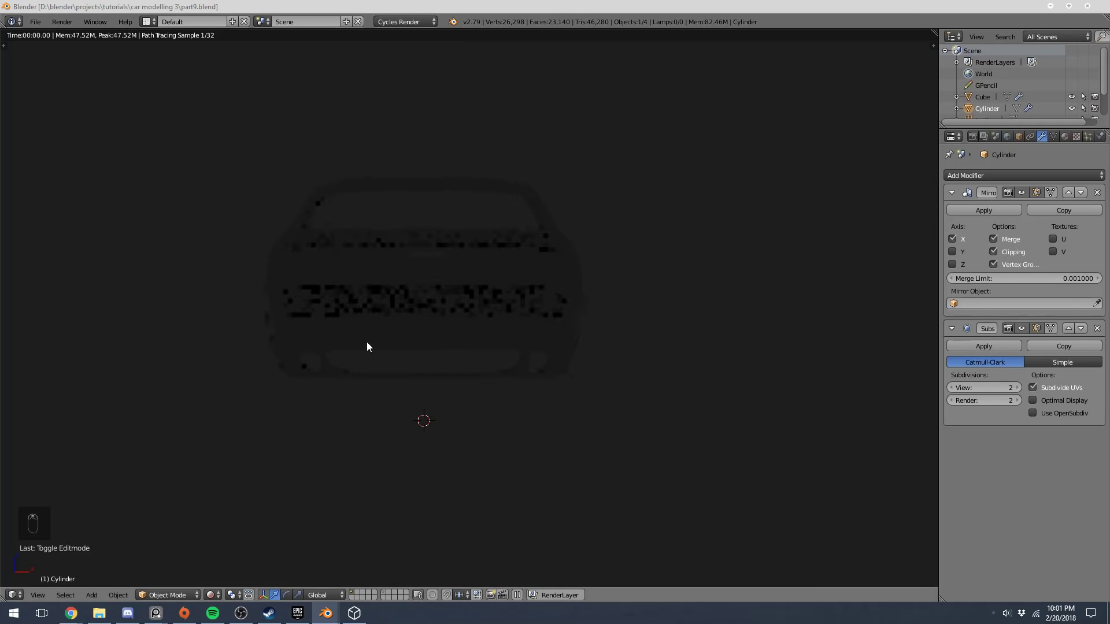
scroll(368, 342, "up", 1)
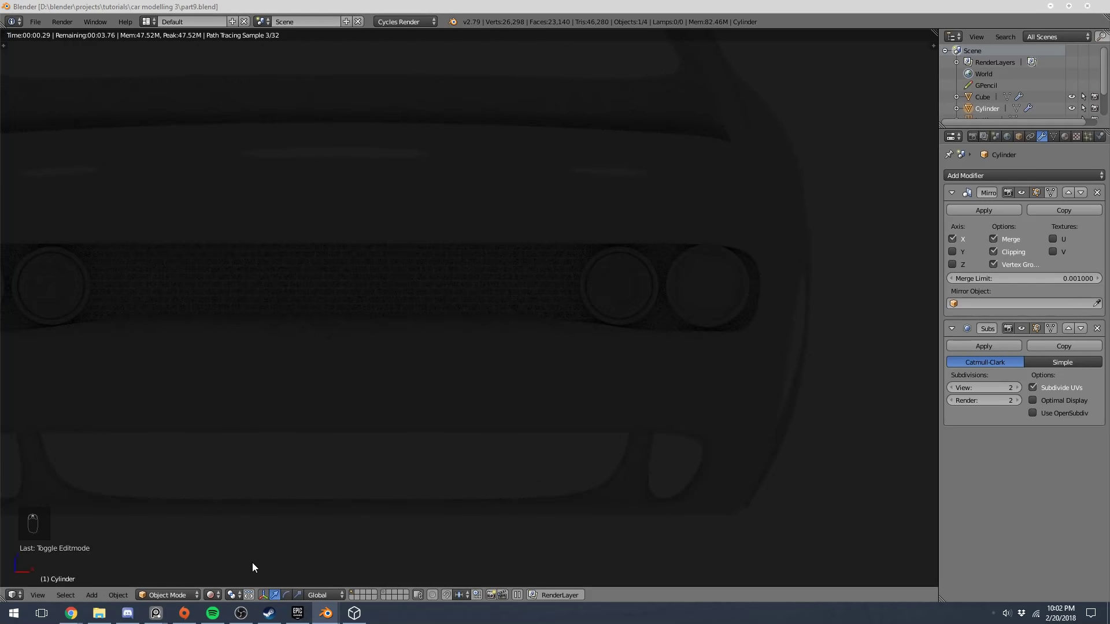
left_click(972, 137)
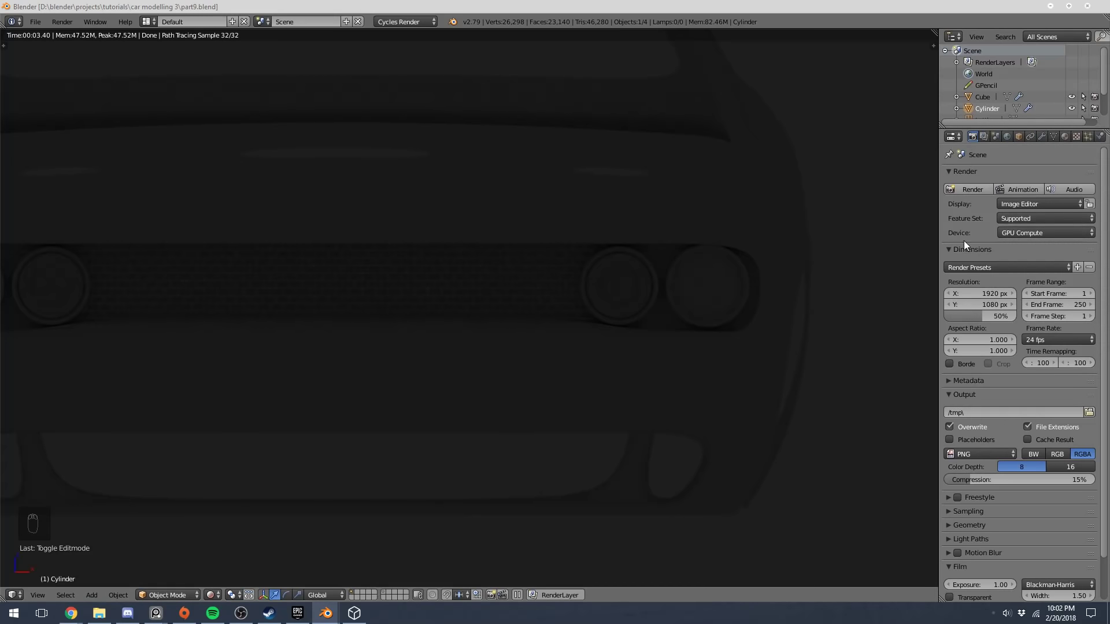
Nudge both +X headlights slightly in solid front view, leave Edit Mode and deselect everything
key("shift+z")
key("Tab")
key("g")
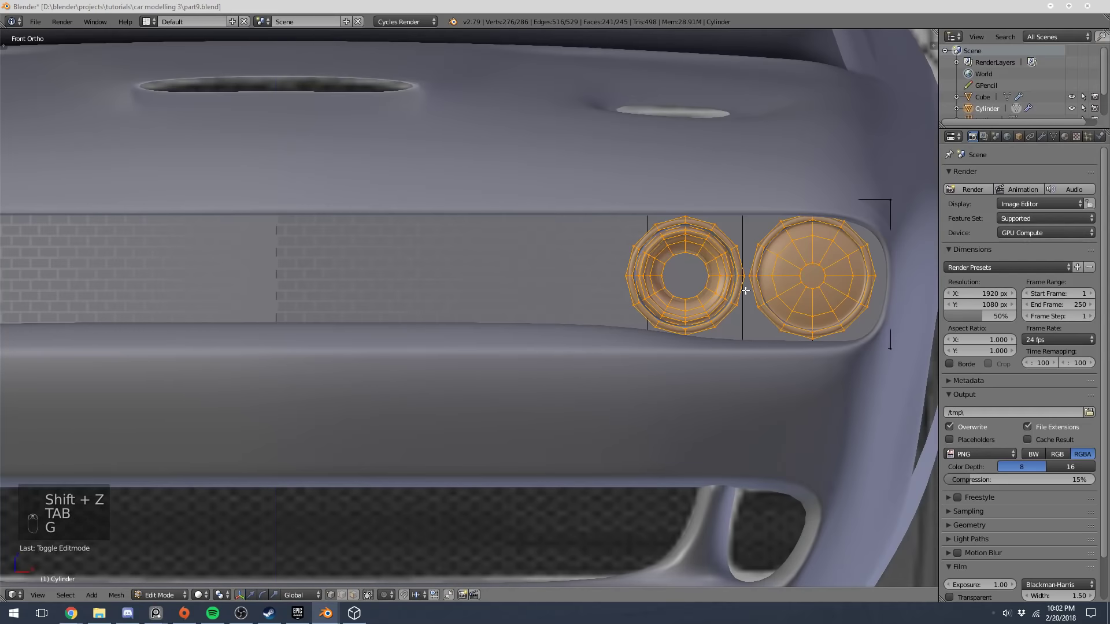
left_click(742, 304)
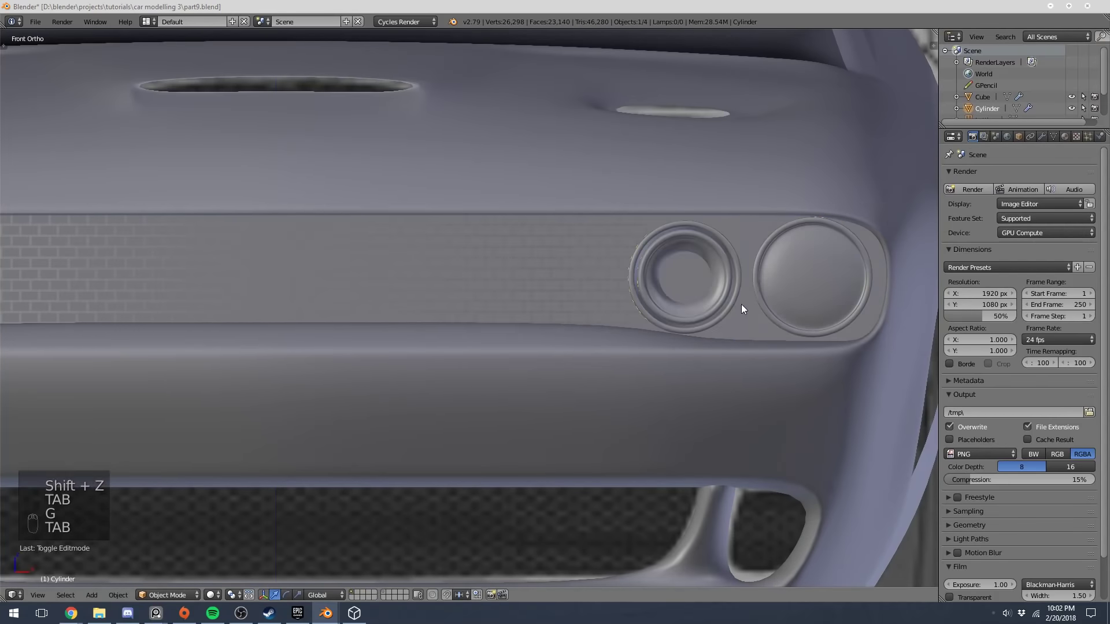
key("a")
key("Tab")
scroll(733, 303, "down", 5)
key("a")
Examine the car's headlights and backed grille in rendered shading from both front corners and straight ahead
middle_click_drag(633, 285, 661, 283)
key("shift+z")
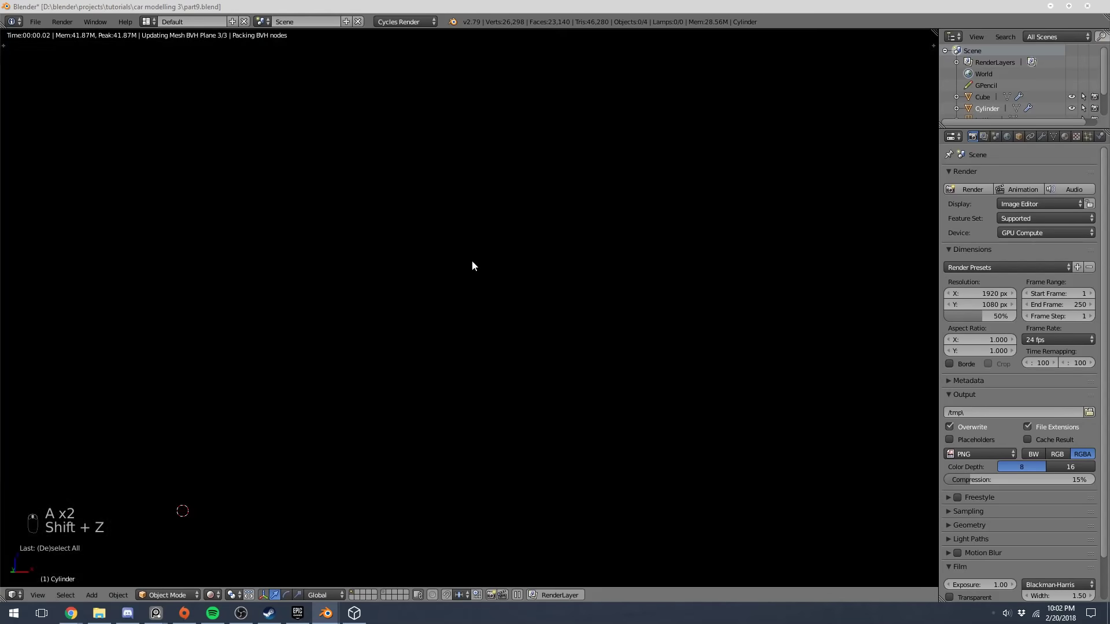
mouse_move(456, 256)
middle_mouse_down()
mouse_move(490, 258)
mouse_move(470, 263)
mouse_move(505, 285)
mouse_move(584, 295)
mouse_move(488, 277)
mouse_move(675, 335)
mouse_move(548, 351)
mouse_move(588, 354)
mouse_move(577, 378)
middle_mouse_up()
scroll(689, 337, "up", 2)
middle_click_drag(619, 418, 456, 394)
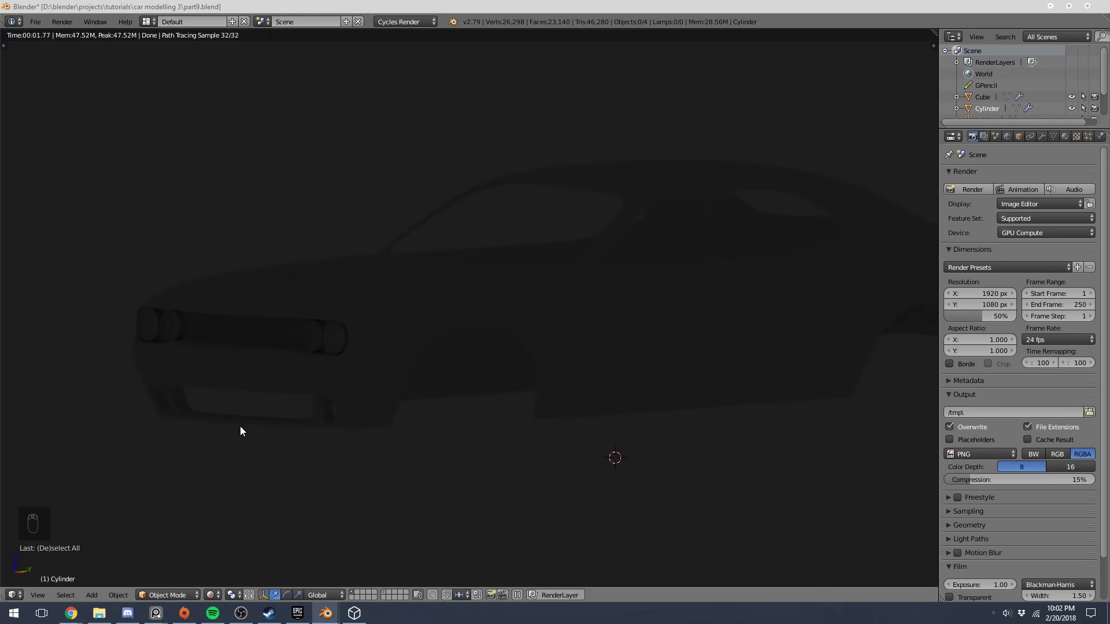
middle_click_drag(241, 427, 383, 403, "shift")
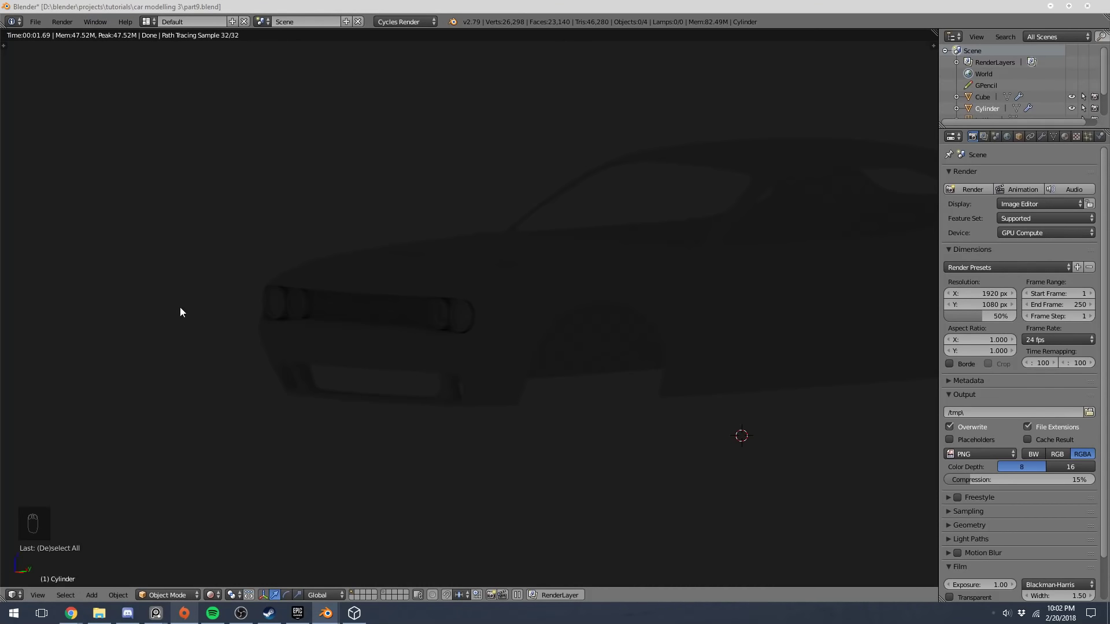
middle_click_drag(395, 218, 459, 256)
key("KP_1")
scroll(539, 285, "up", 1)
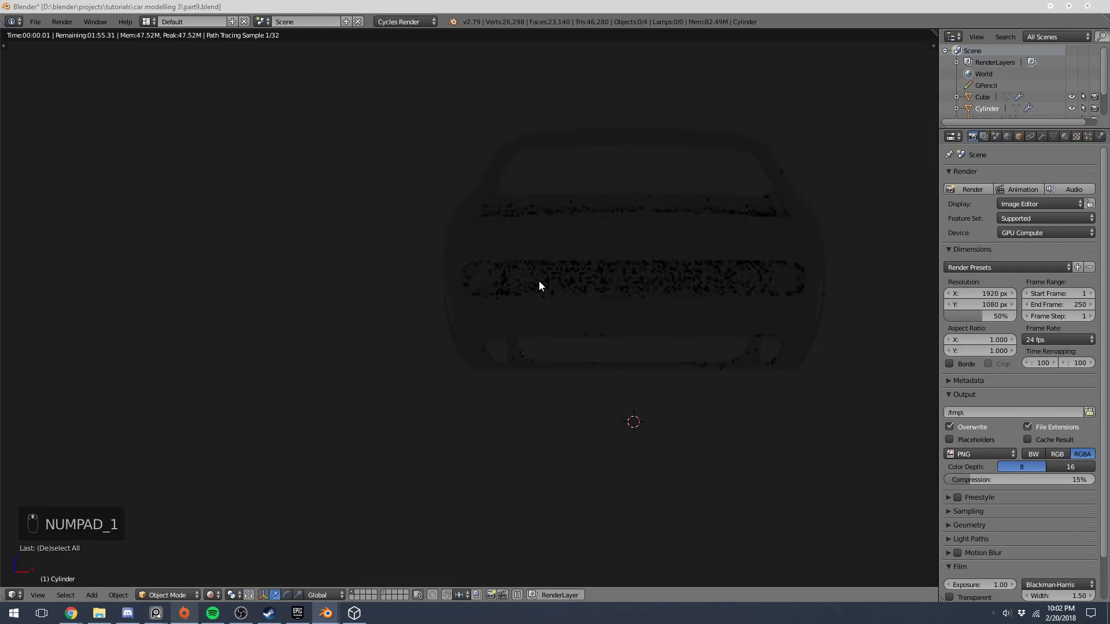
middle_click_drag(539, 286, 345, 279, "shift")
scroll(345, 279, "up", 3)
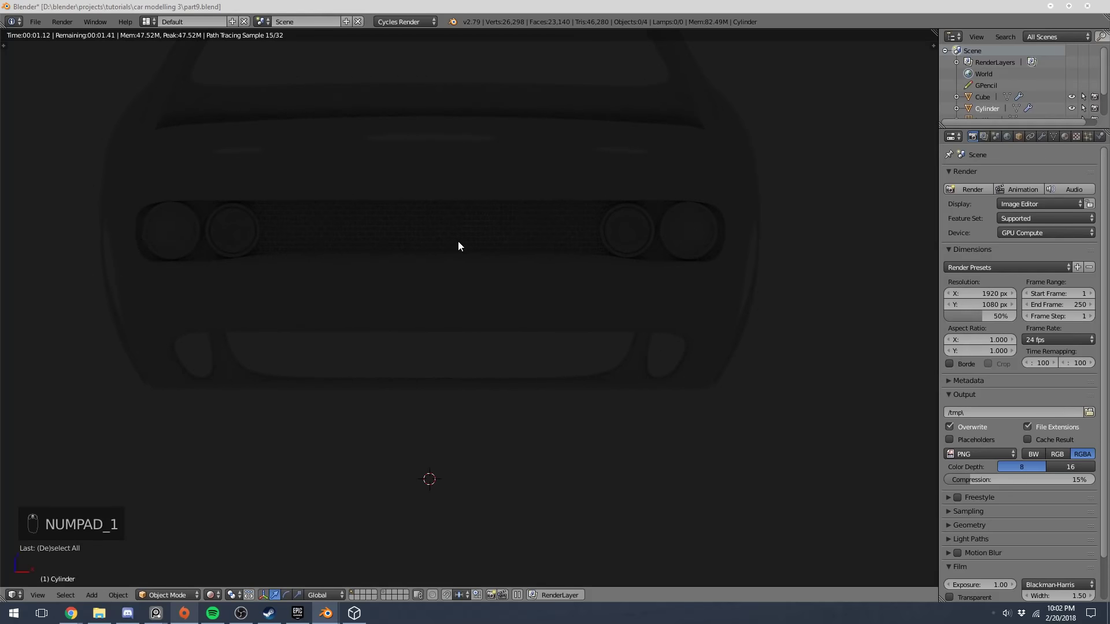